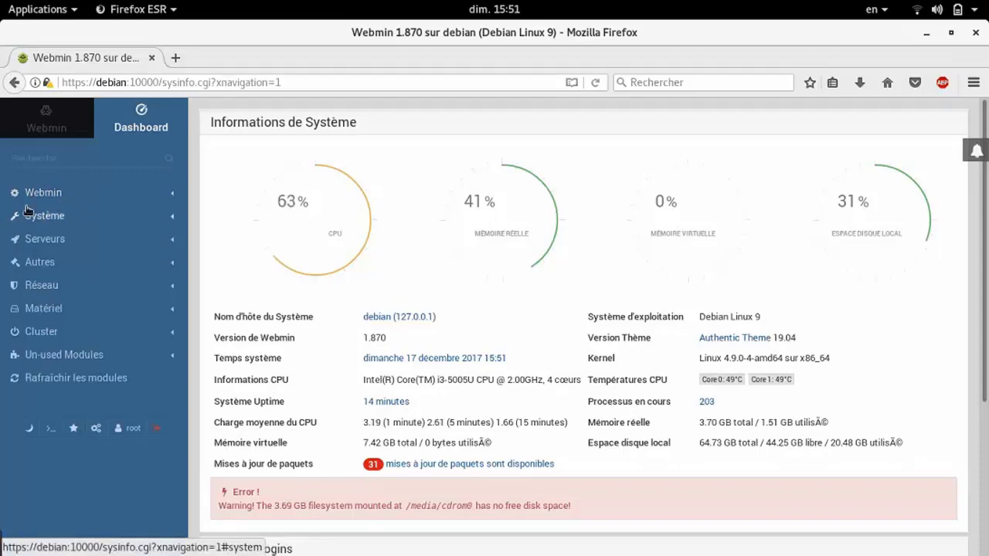
Expand the Webmin, system and server module categories in the Webmin sidebar
left_click(50, 199)
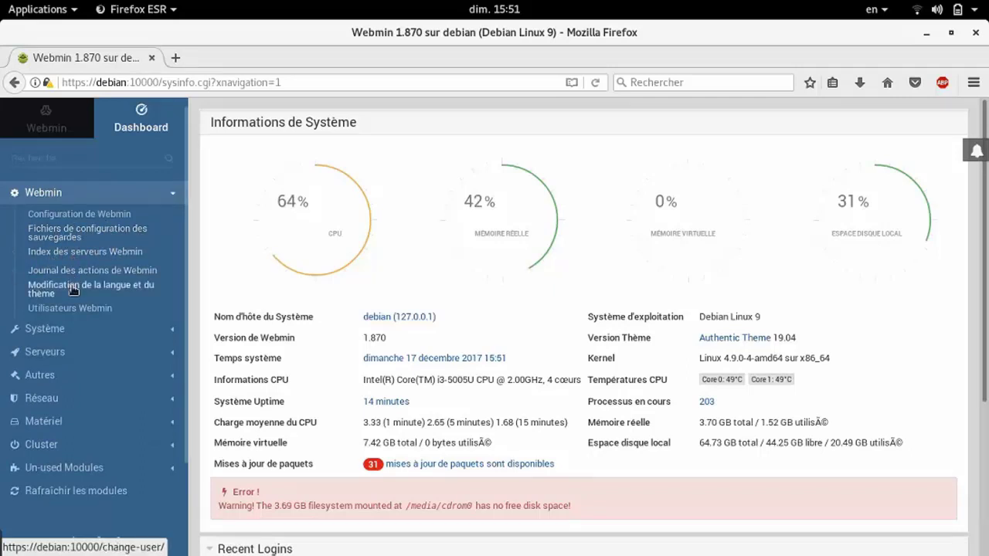
left_click(61, 334)
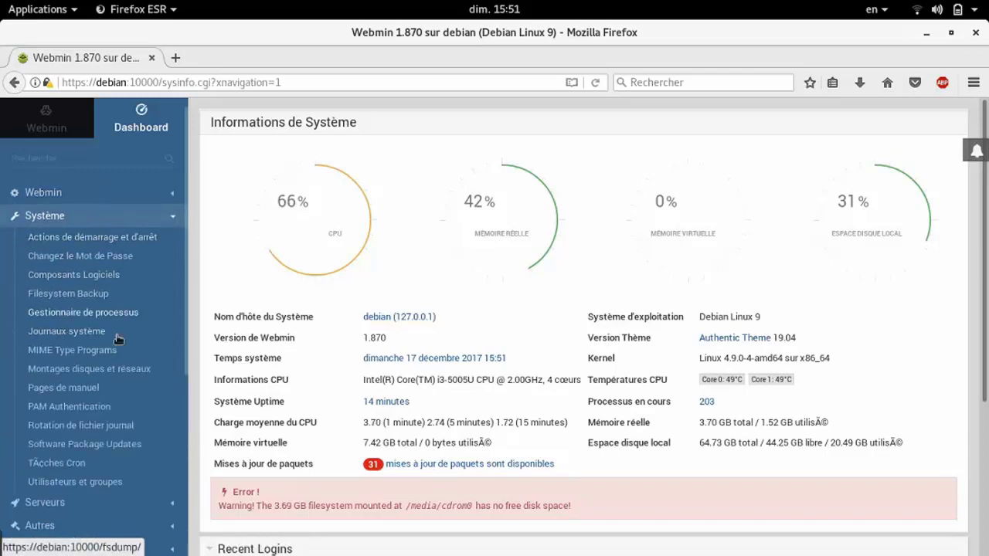
left_click(64, 502)
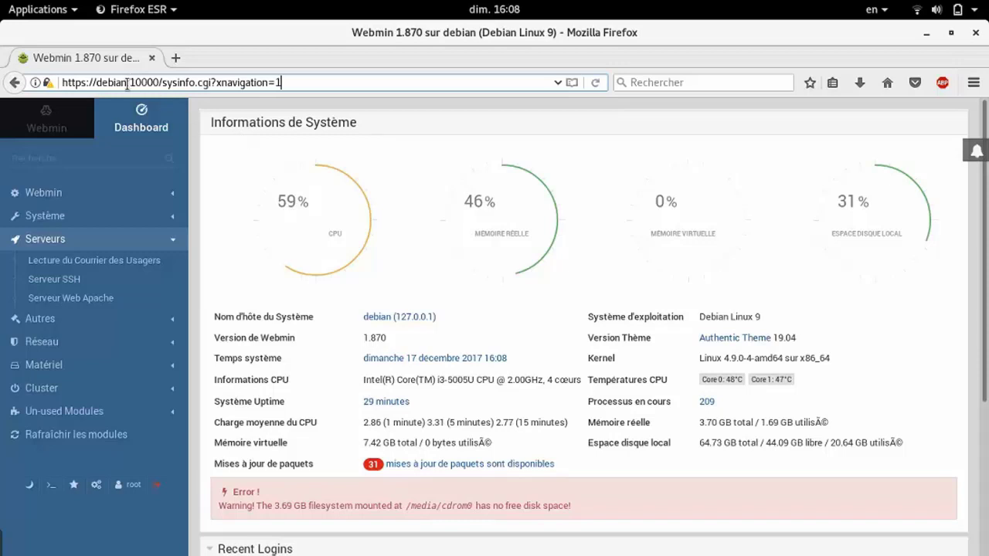
Highlight the hostname and port 10000 in the address bar, then open processes sorted by CPU
left_click_drag(128, 82, 122, 83)
key("Right")
left_click(239, 138)
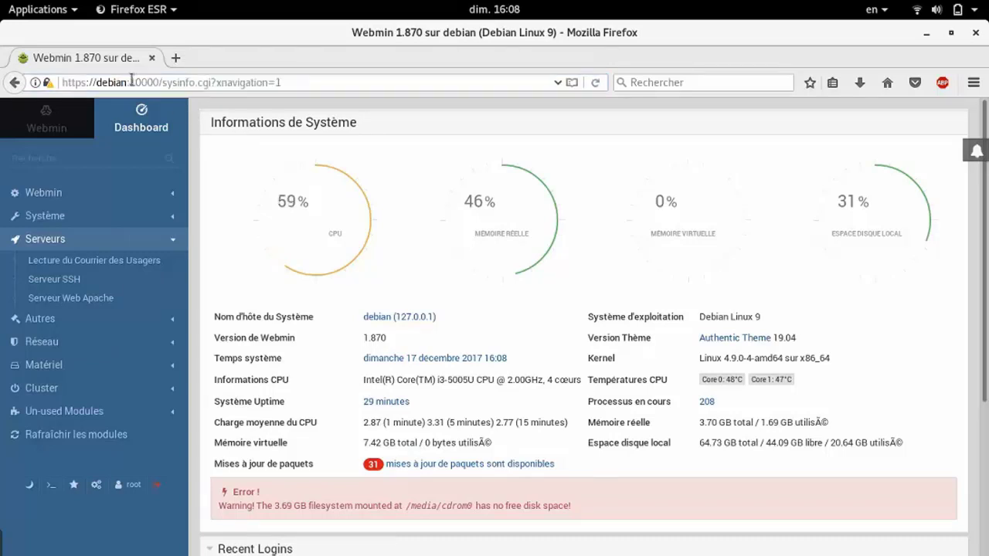
left_click_drag(129, 82, 73, 83)
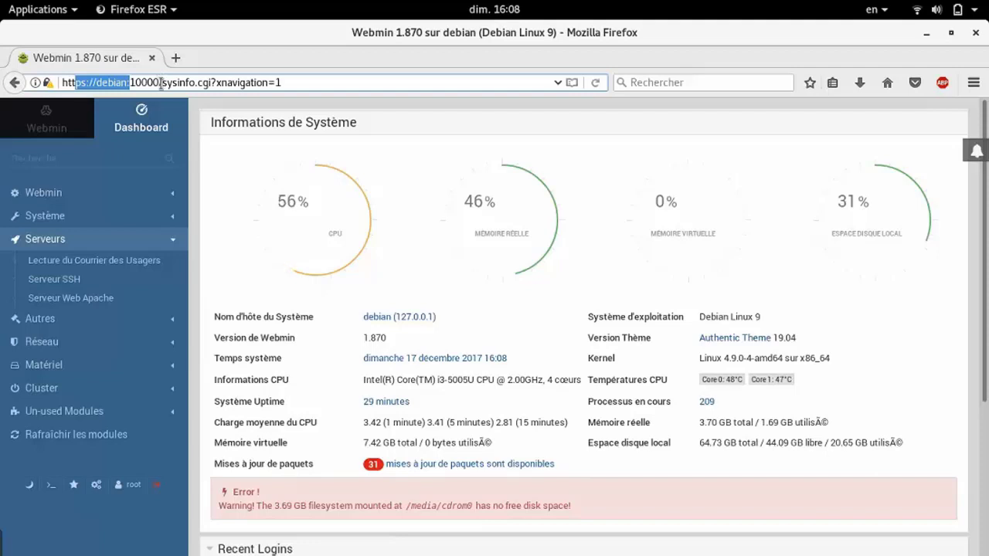
left_click(162, 82)
left_click_drag(162, 81, 61, 82)
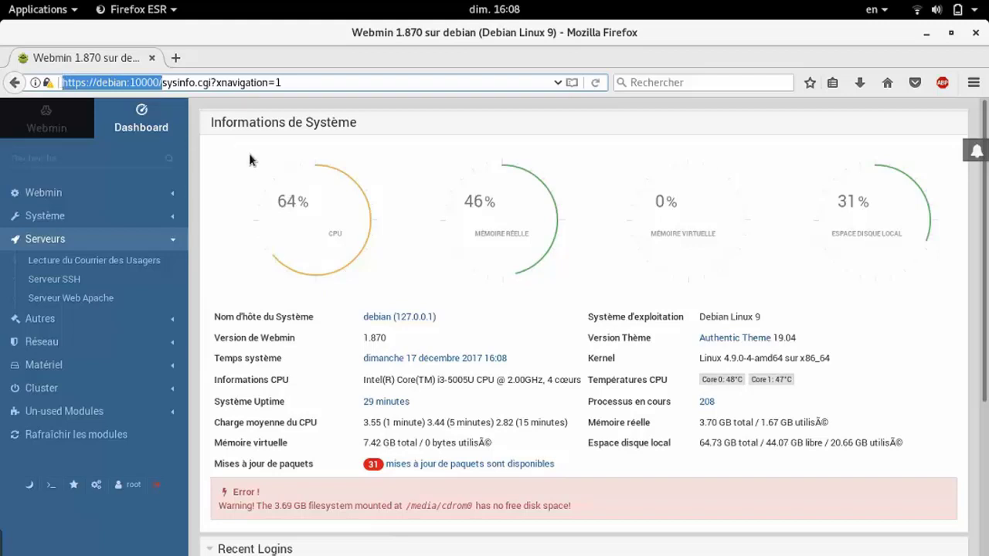
left_click(158, 82)
left_click_drag(158, 82, 129, 82)
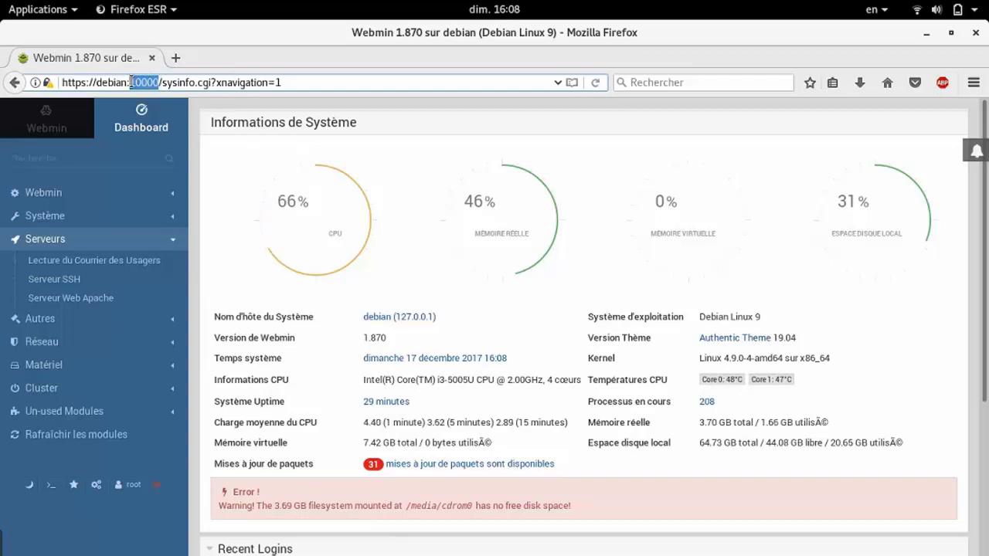
left_click(289, 163)
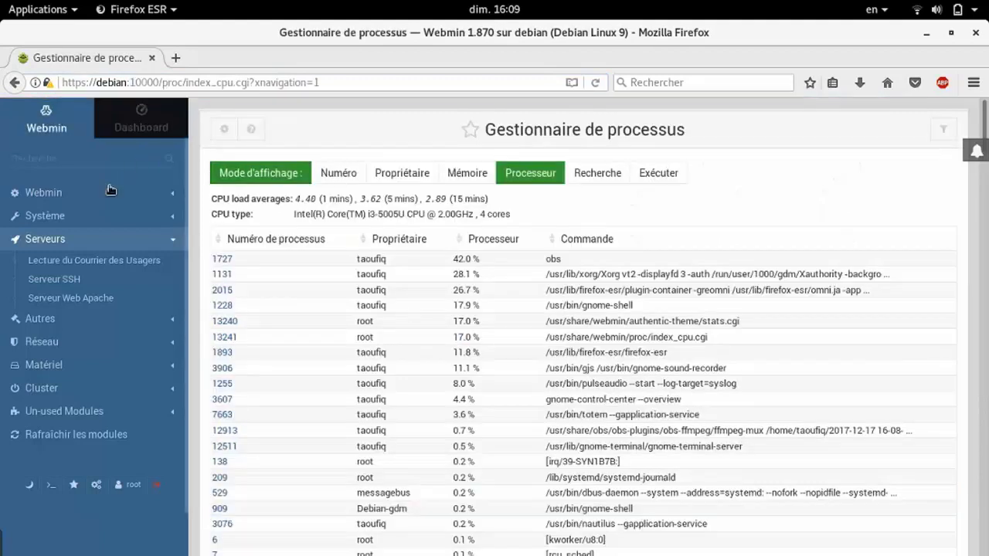
Return to the System Information dashboard and expand the Webmin configuration modules
left_click(124, 119)
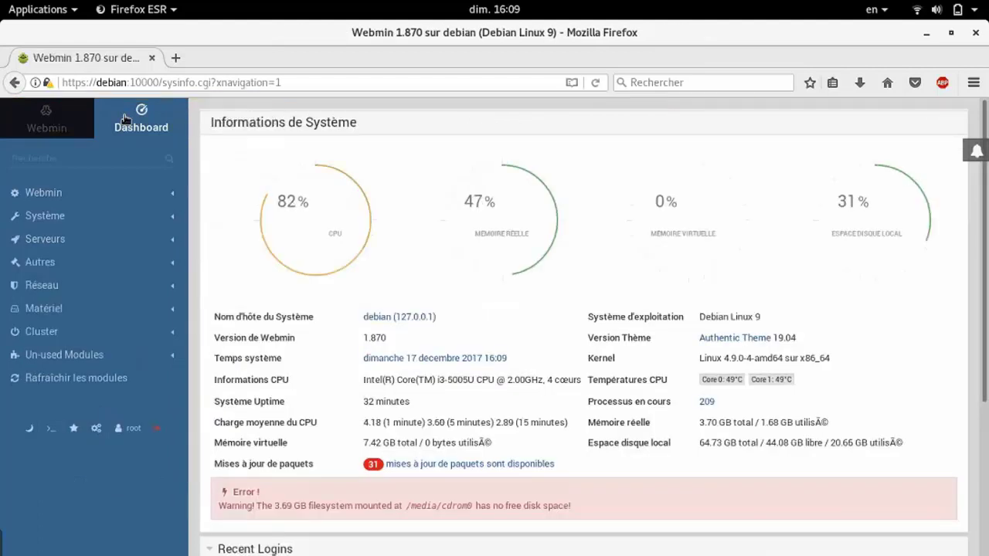
left_click(57, 201)
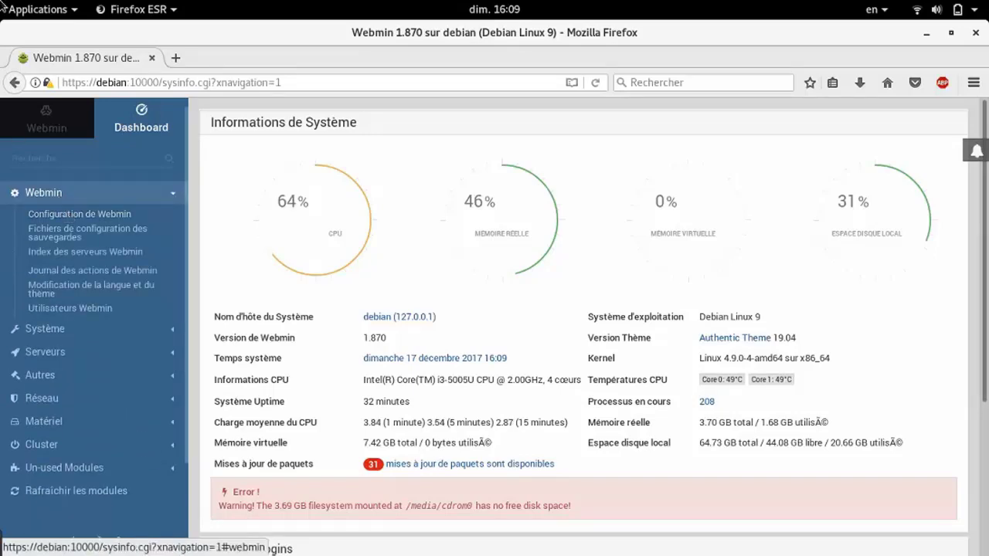
In the terminal, print /etc/webmin/miniserv.conf with cat, using Tab completion
mouse_move(0, 0)
left_click(641, 386)
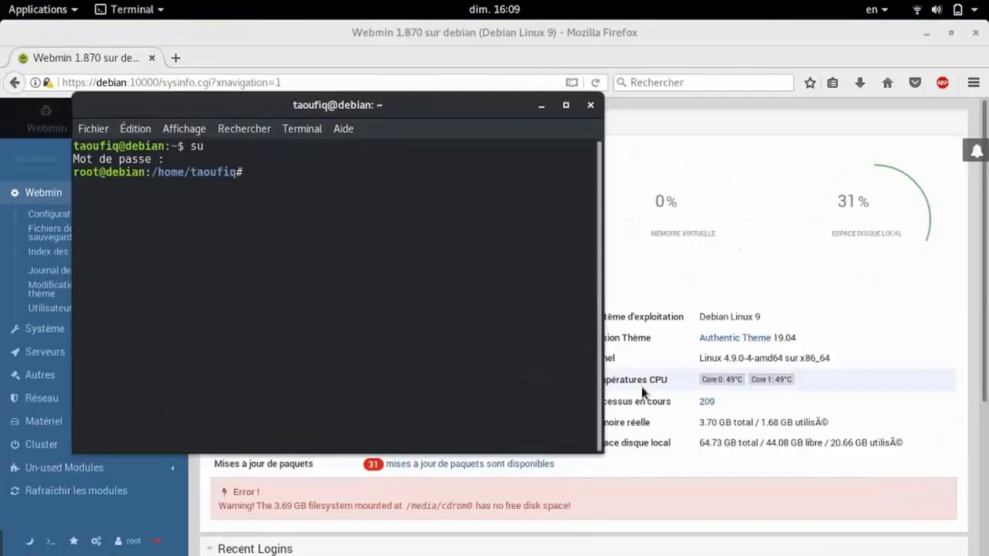
type("cat /etc")
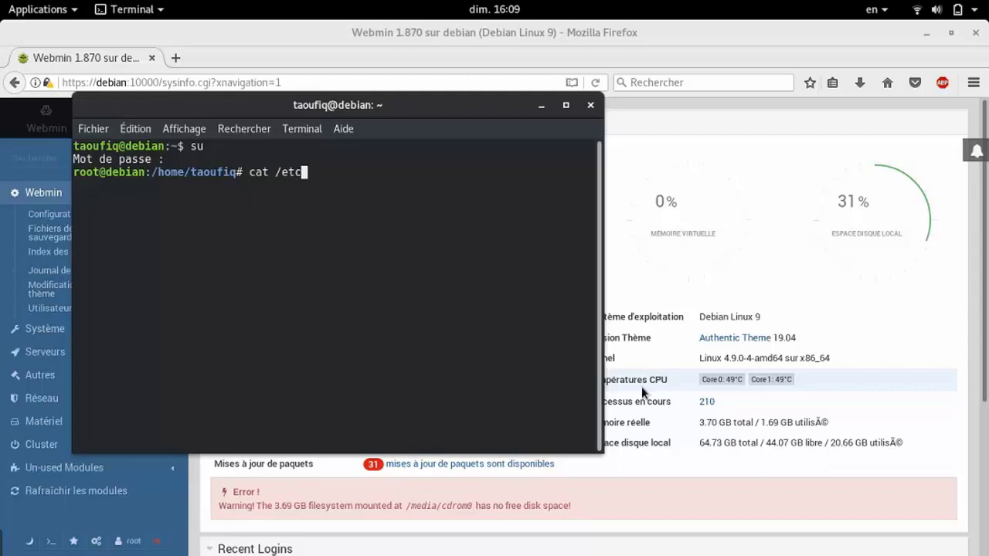
type("/w")
type("e")
type("b")
key("Tab")
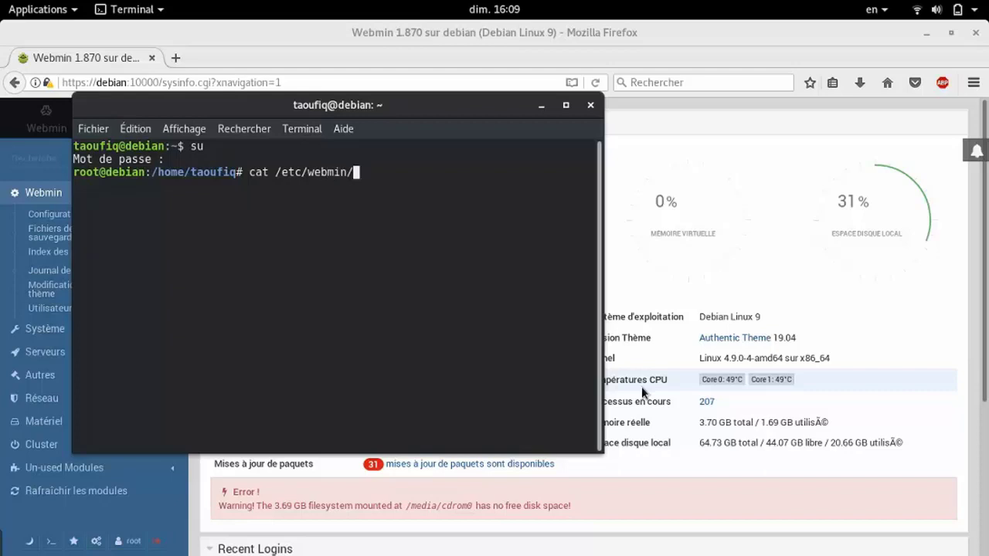
type("mi")
key("Tab")
type("conf")
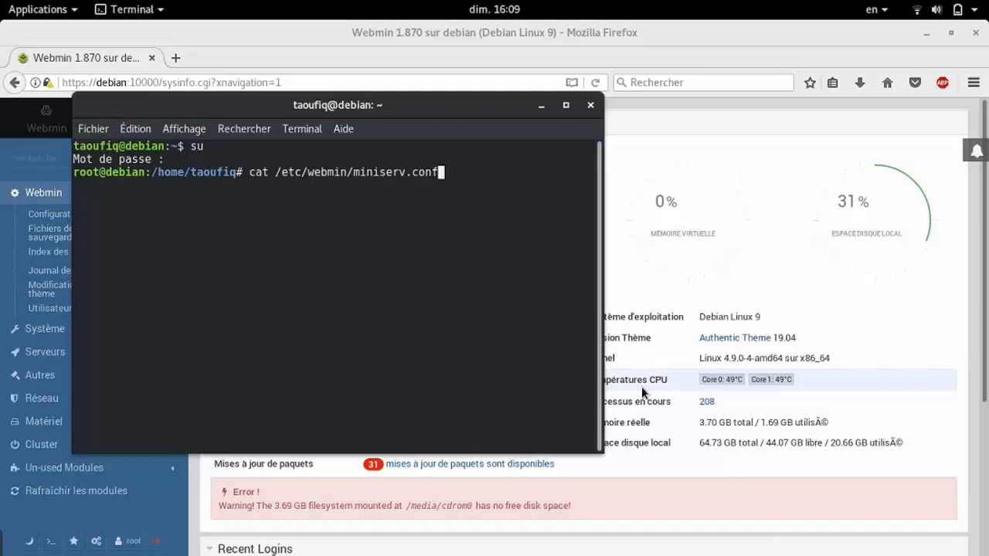
key("Return")
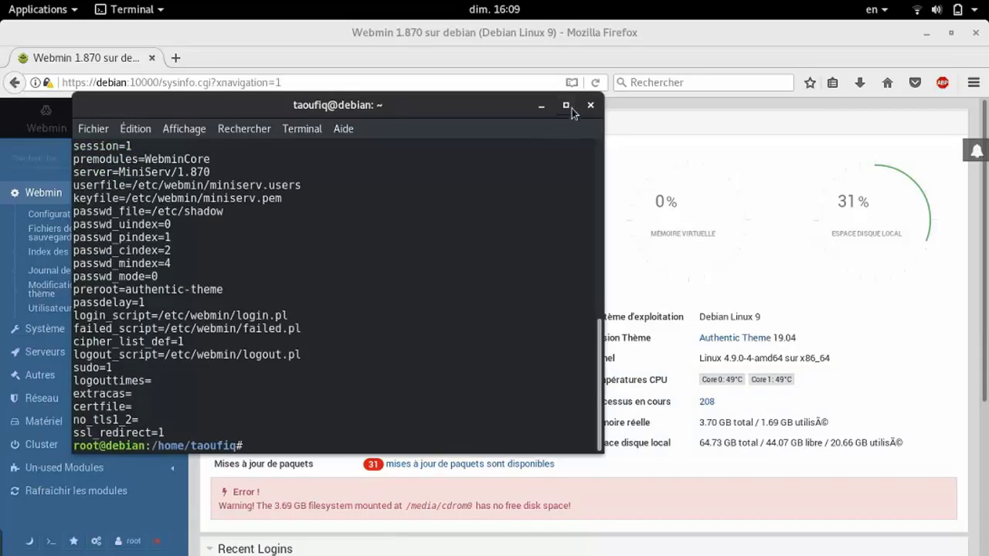
Maximize the terminal and print the /etc/passwd account list
left_click(571, 107)
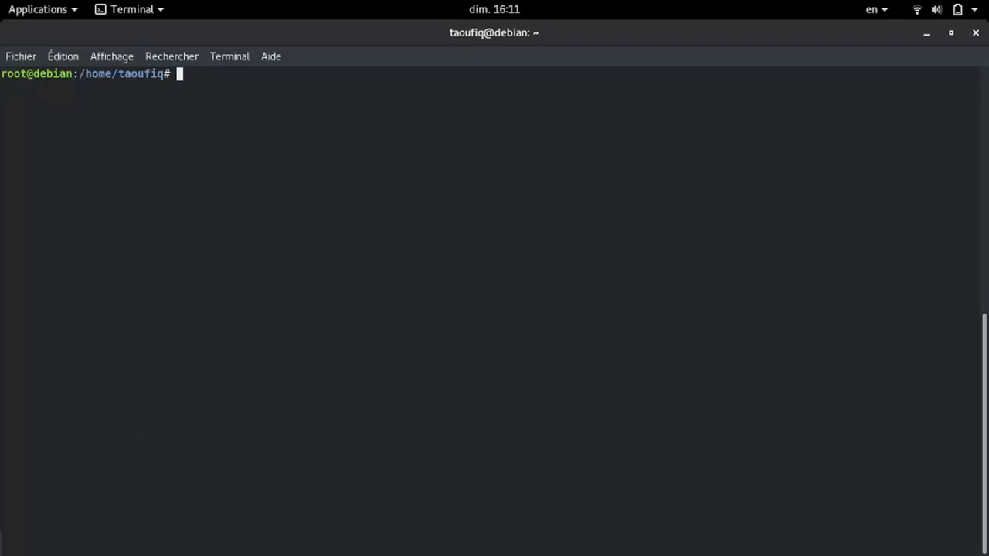
type("cat /etc/p")
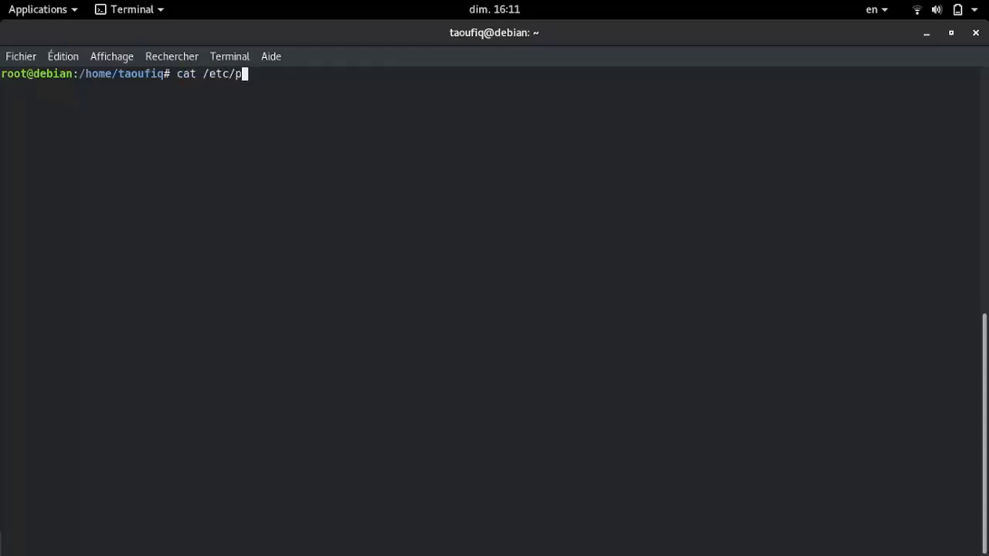
type("asswd")
key("Return")
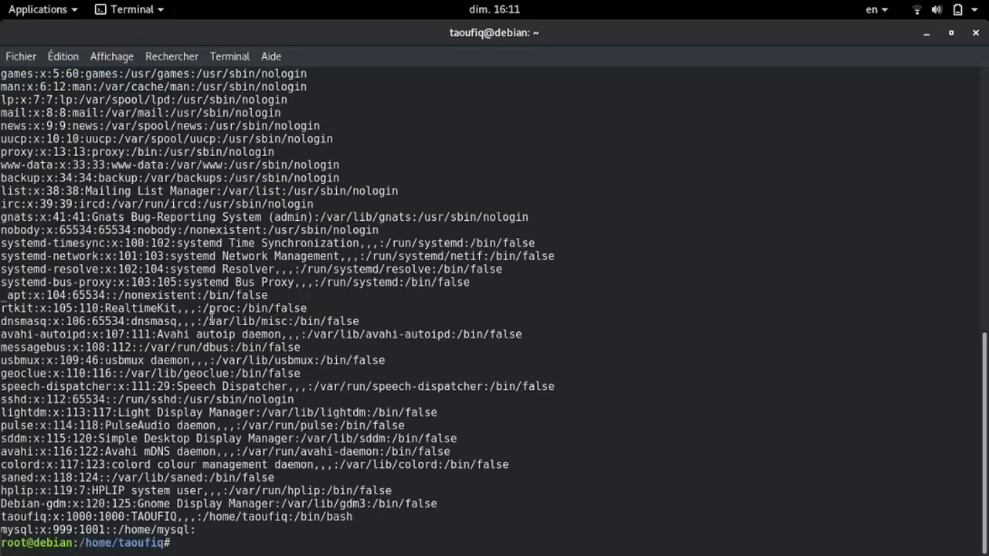
scroll(211, 317, "up", 3)
key("super")
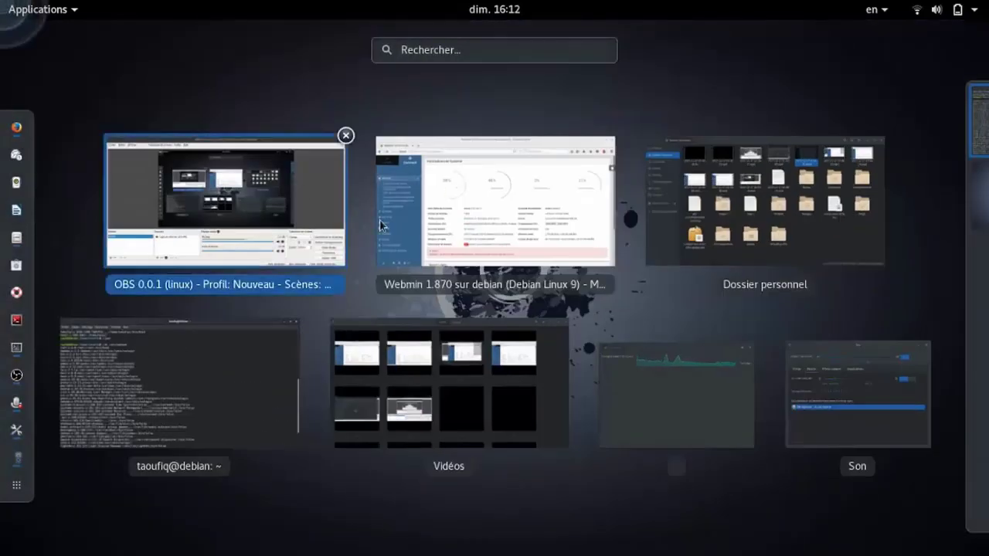
left_click(463, 209)
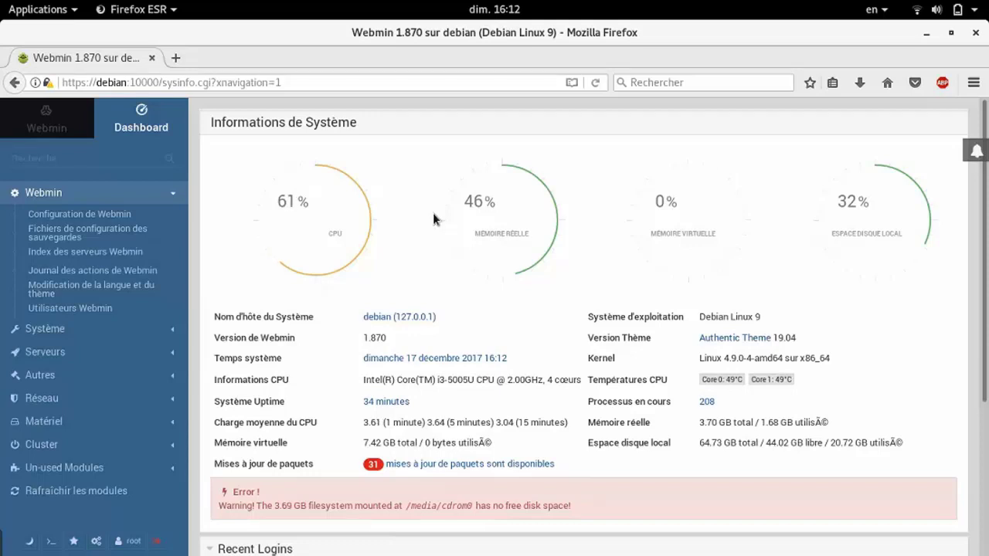
left_click(85, 468)
scroll(85, 471, "down", 10)
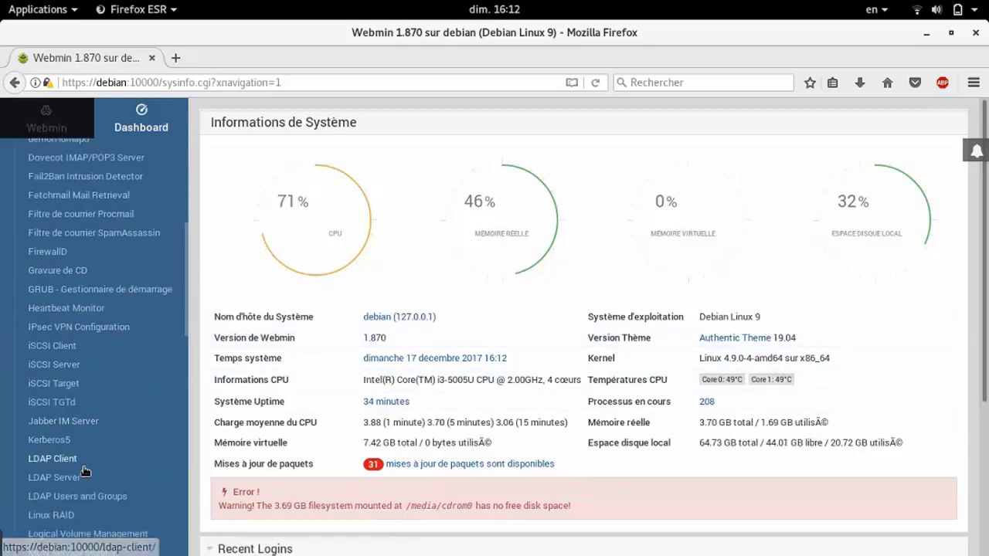
scroll(85, 471, "down", 12)
scroll(85, 471, "up", 8)
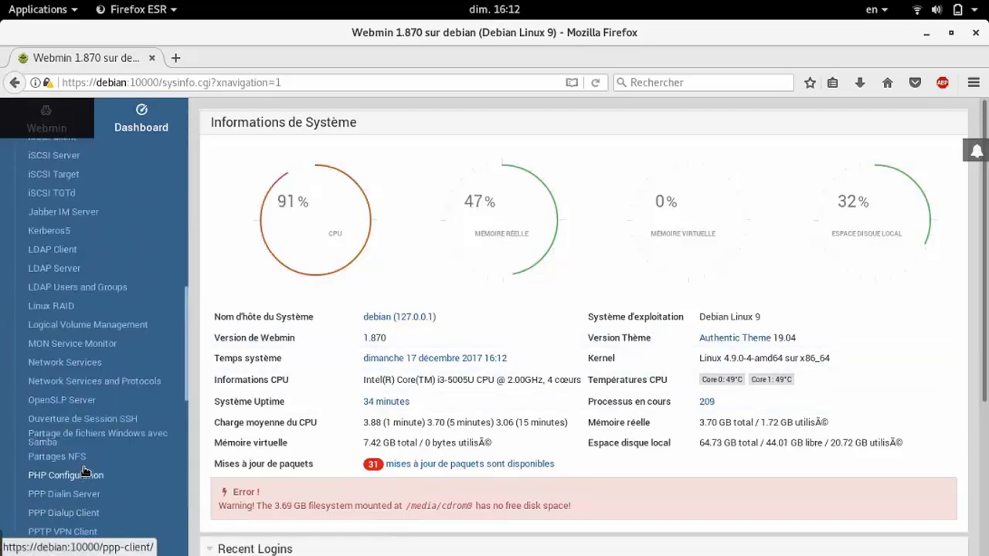
scroll(85, 471, "up", 10)
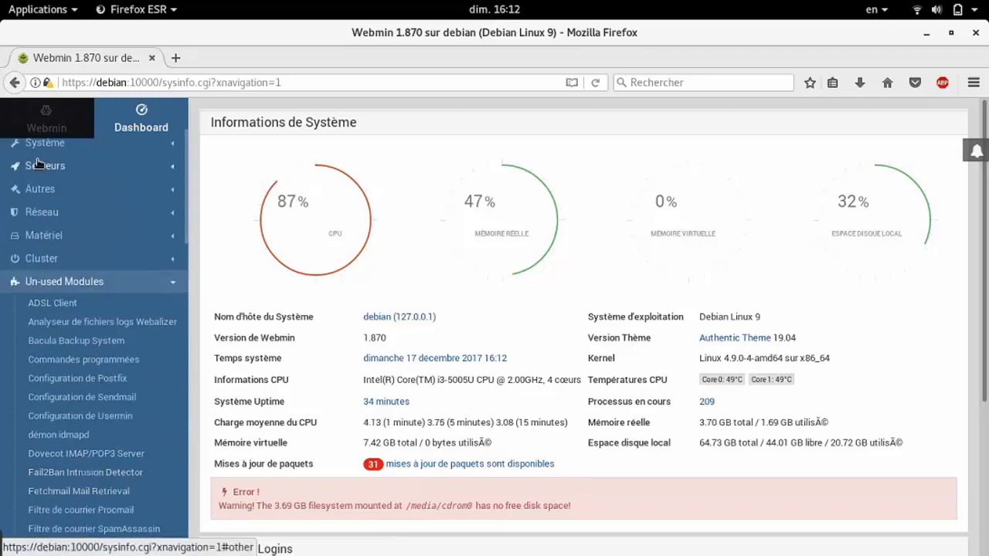
left_click(38, 165)
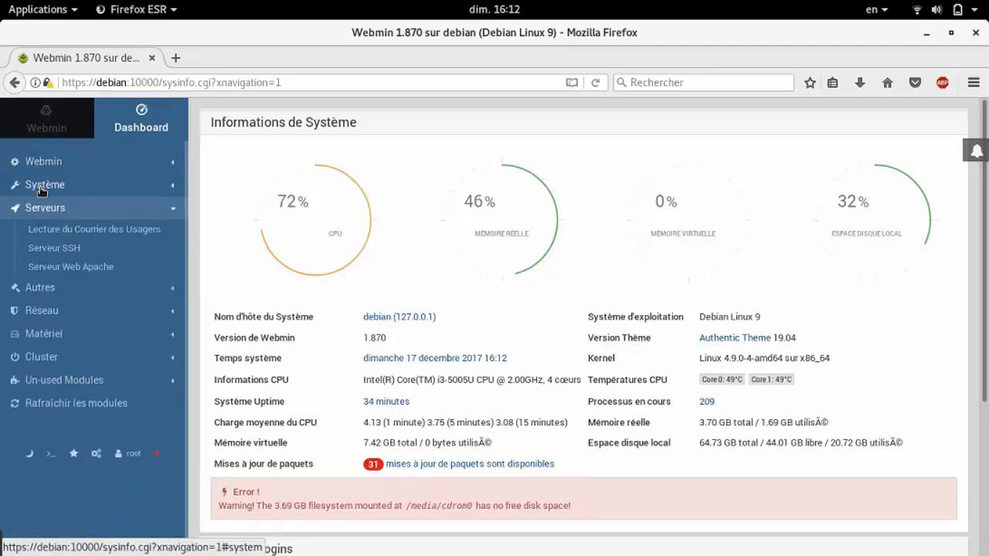
left_click(42, 188)
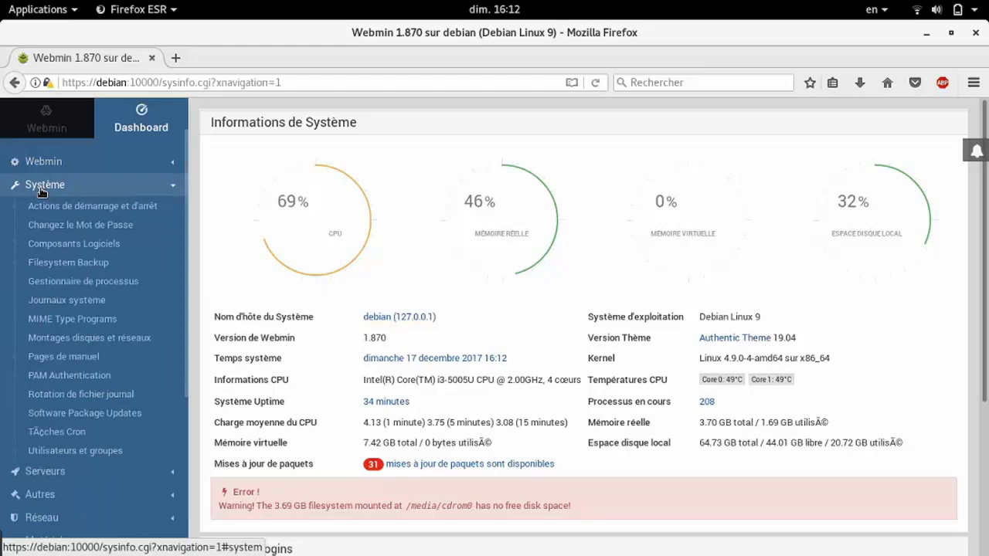
left_click(42, 190)
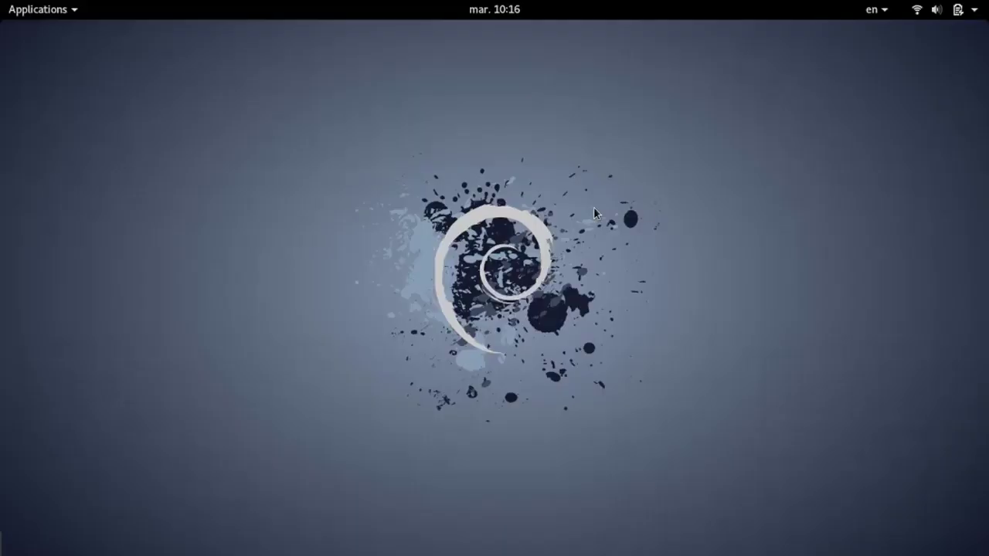
mouse_move(1, 1)
left_click(30, 127)
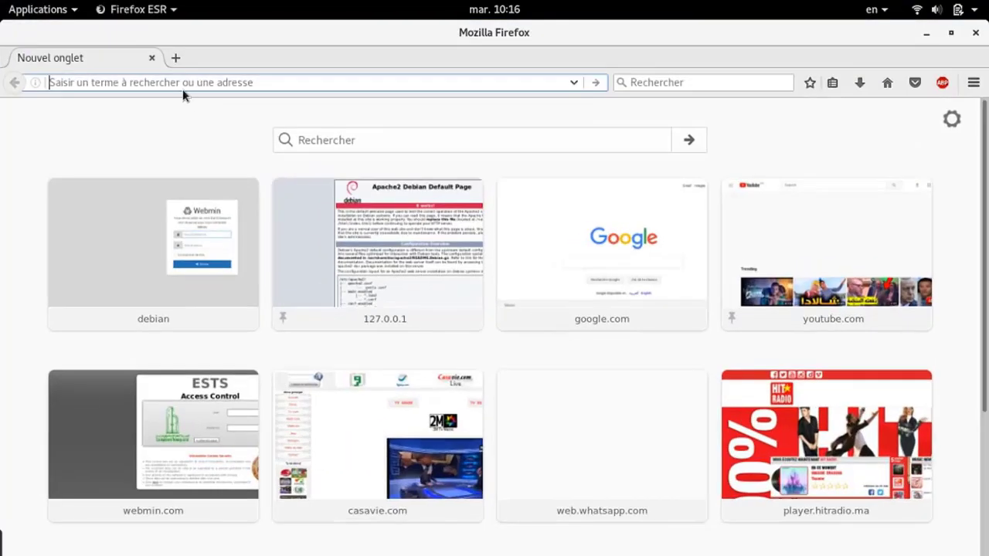
type("www")
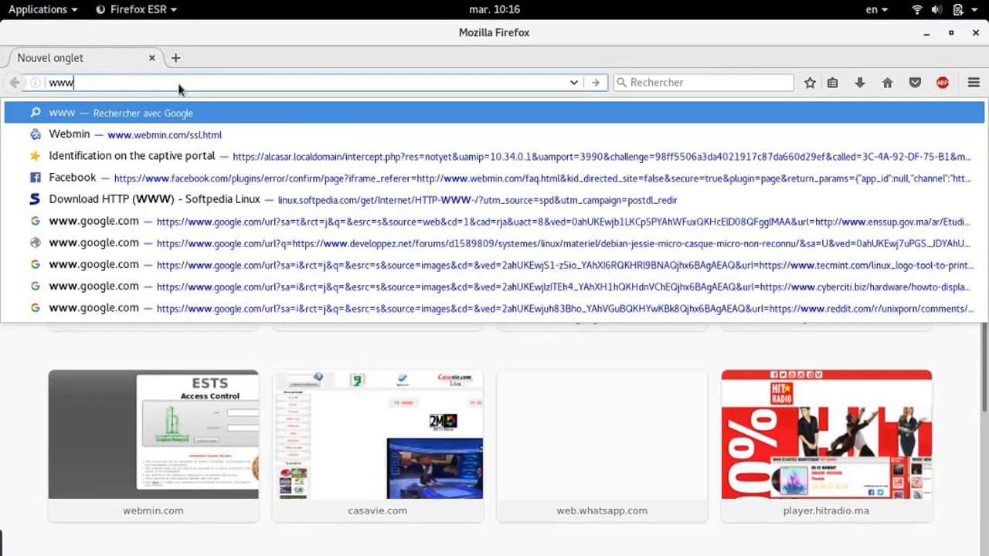
type(".webmin")
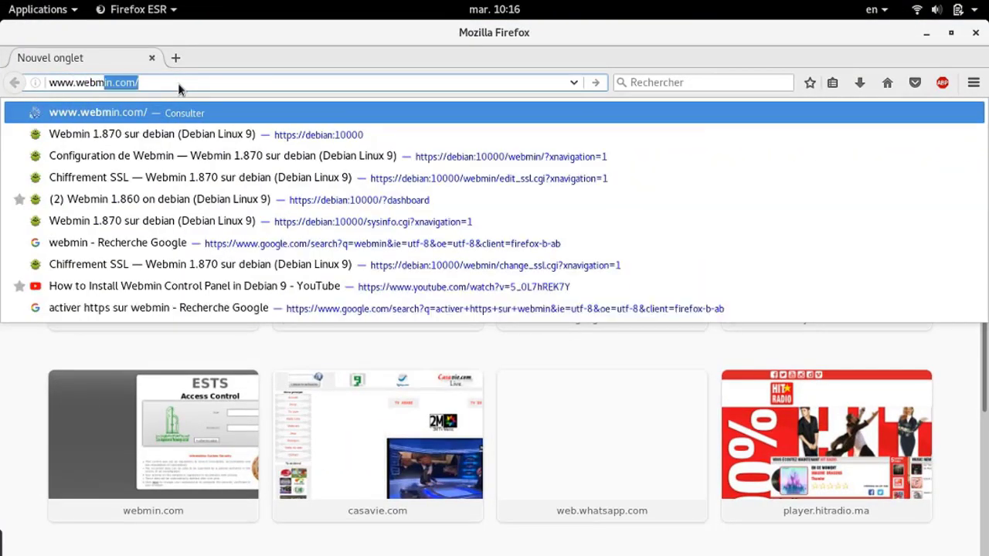
type(".co")
key("Return")
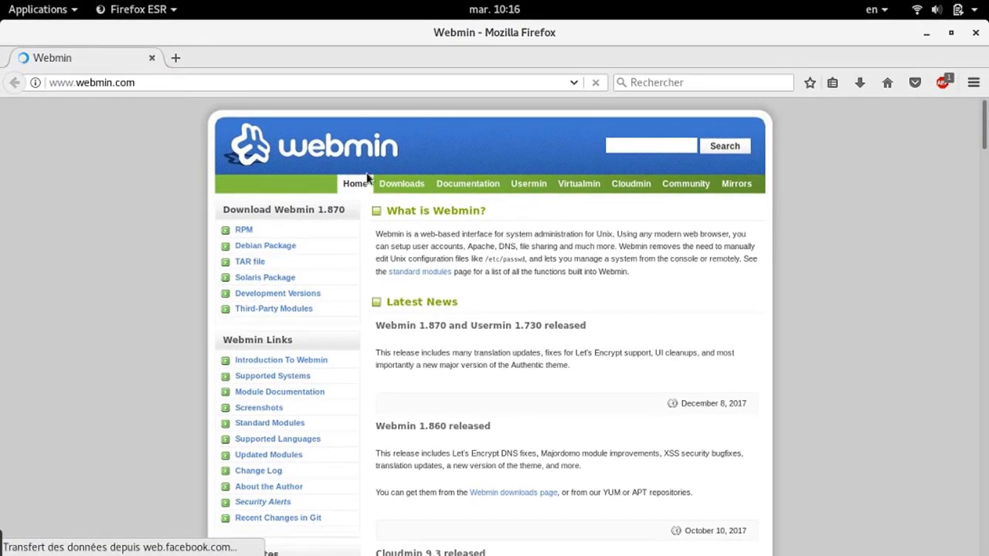
left_click(381, 189)
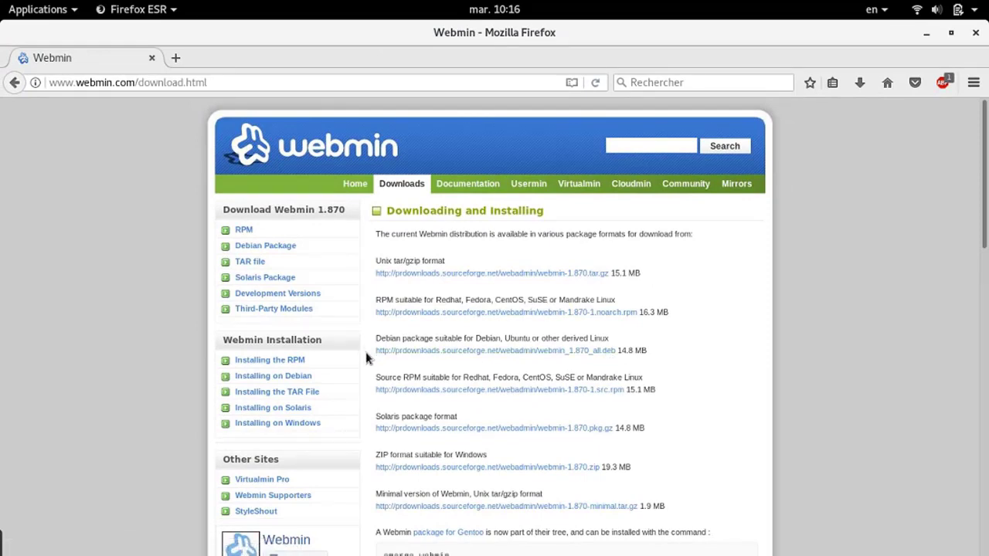
Copy the Debian webmin_1.870_all.deb download link and bring the terminal to the front
left_click_drag(367, 352, 429, 353)
left_click(617, 356)
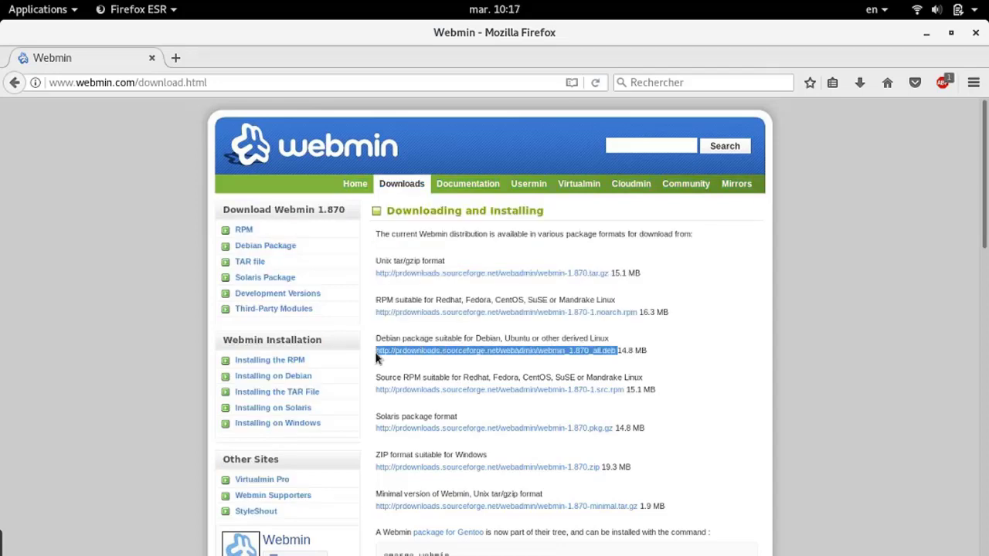
mouse_move(1, 2)
left_click(344, 194)
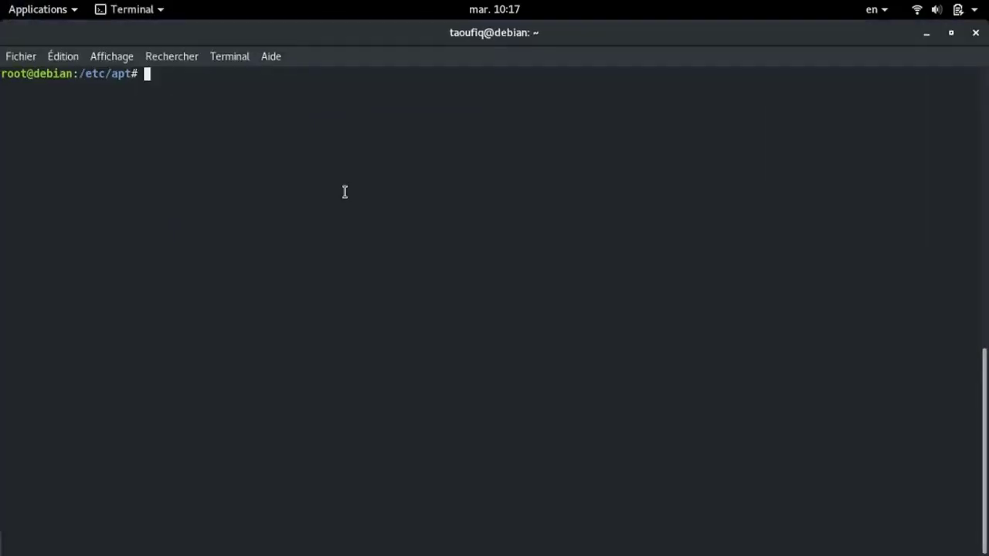
Download webmin_1.870_all.deb with wget from the pasted link, then begin typing dpkg -i web
type("wget")
type("http://prdownloads.sourceforge.net/webadmin/webmin_1.870_all.deb")
key("Return")
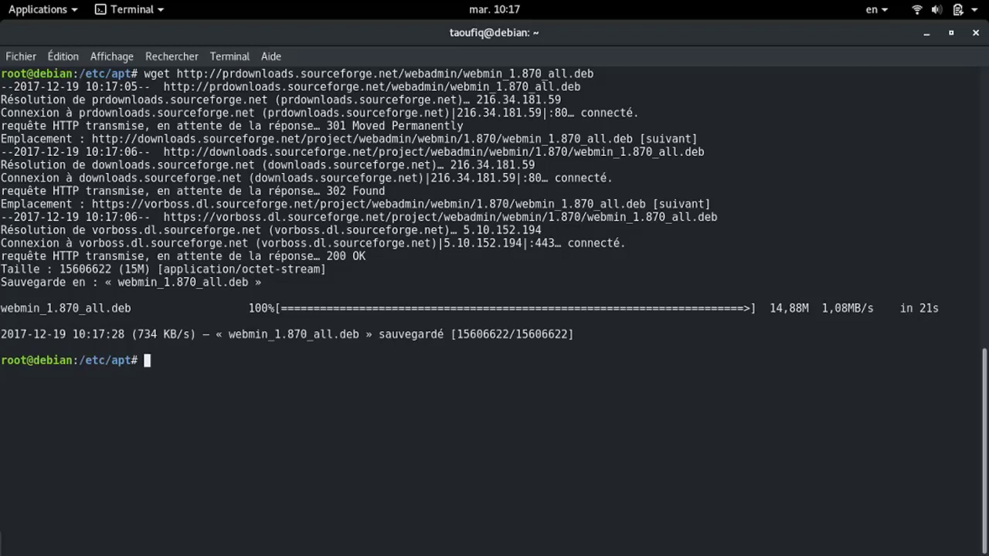
type("dpkg -i web")
Complete the file name and install webmin_1.870_all.deb with dpkg -i
key("Tab")
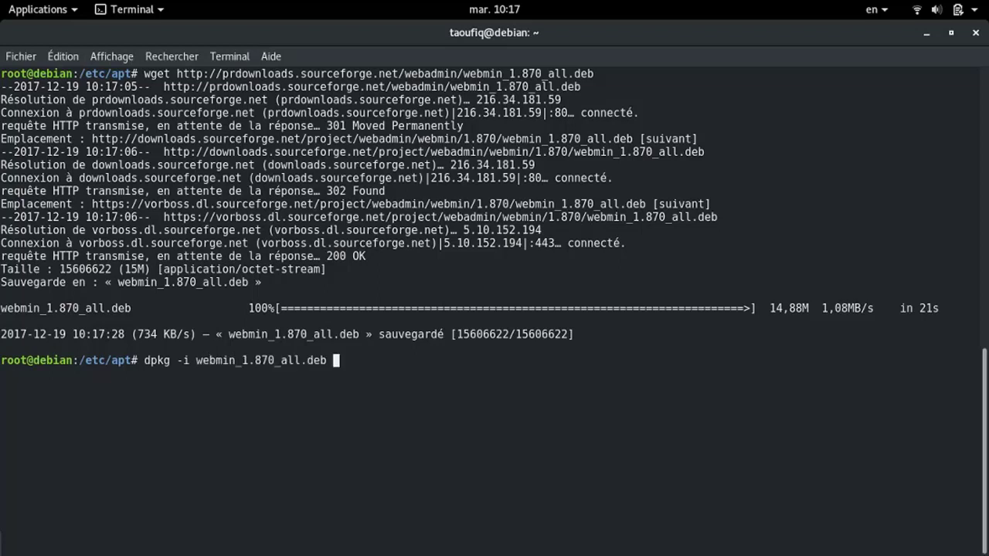
key("Return")
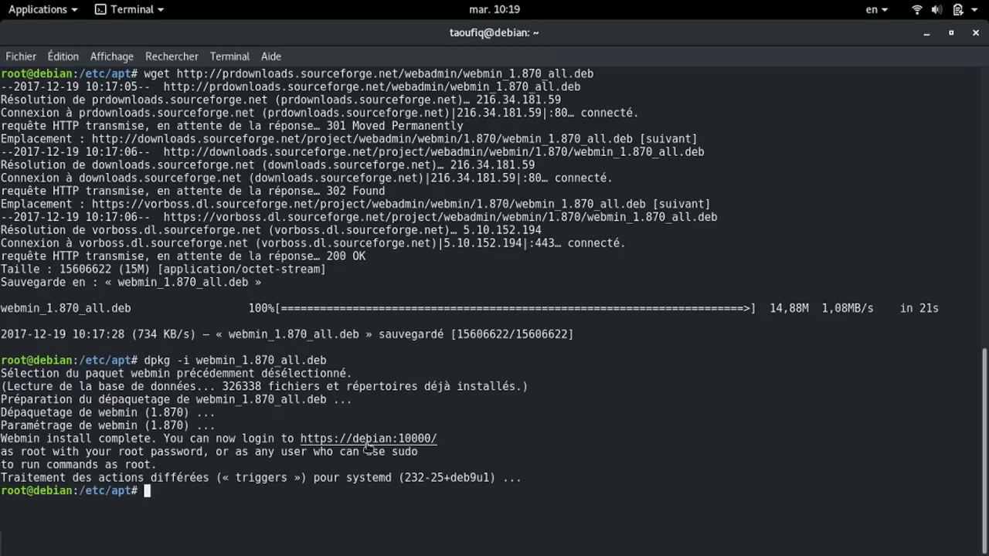
Start the webmin service with systemctl start webmin
type("s")
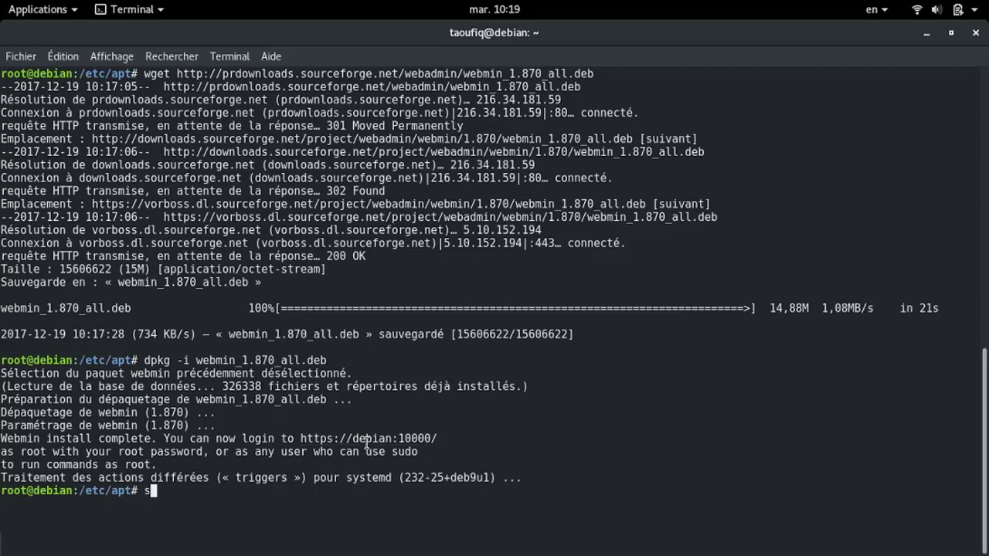
type("yst")
type("em")
type("t")
key("BackSpace")
type("ctl ")
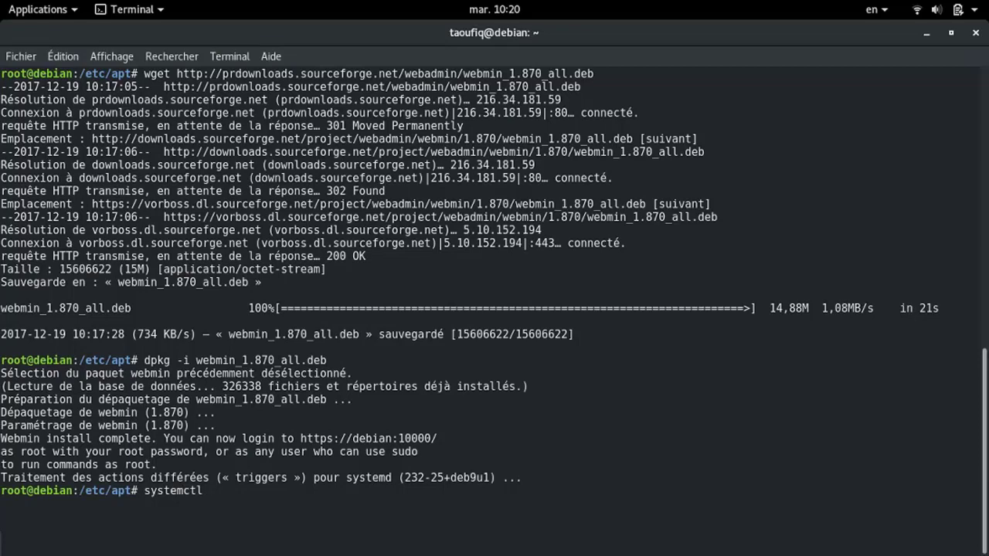
type("start webmin")
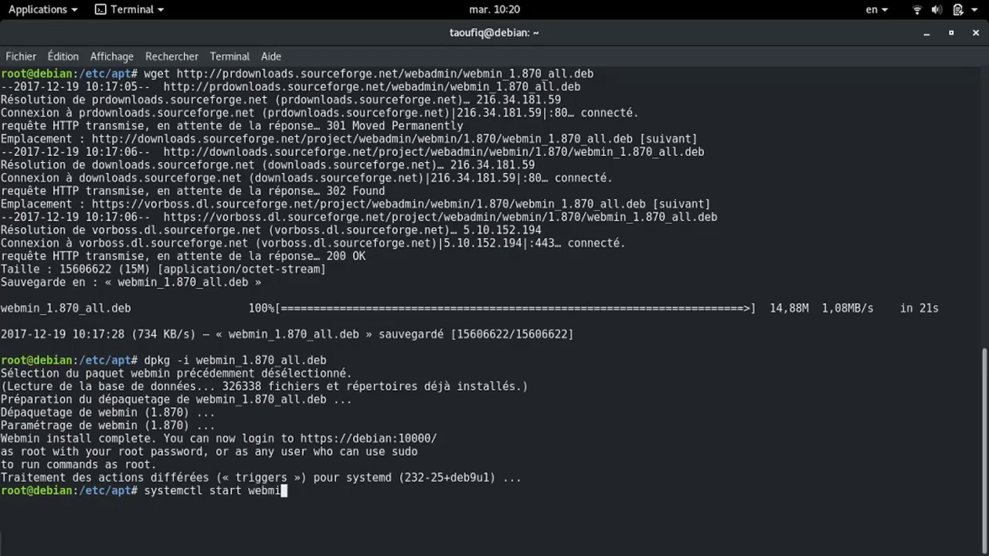
key("Return")
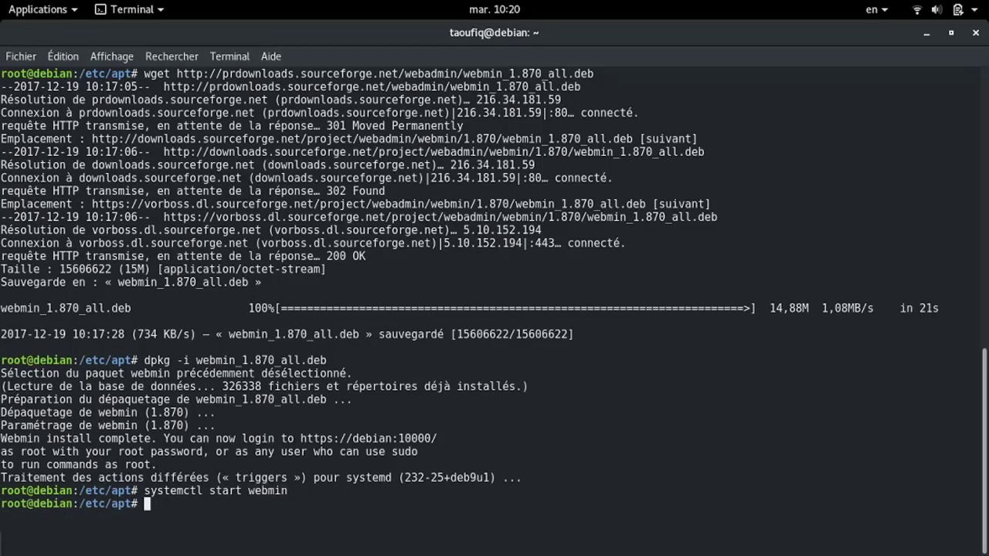
Edit the recalled command to systemctl enable webmin so it launches at boot
key("Up")
key("Left")
key("Left")
key("Left")
key("Left")
key("Left")
key("Left")
key("Left")
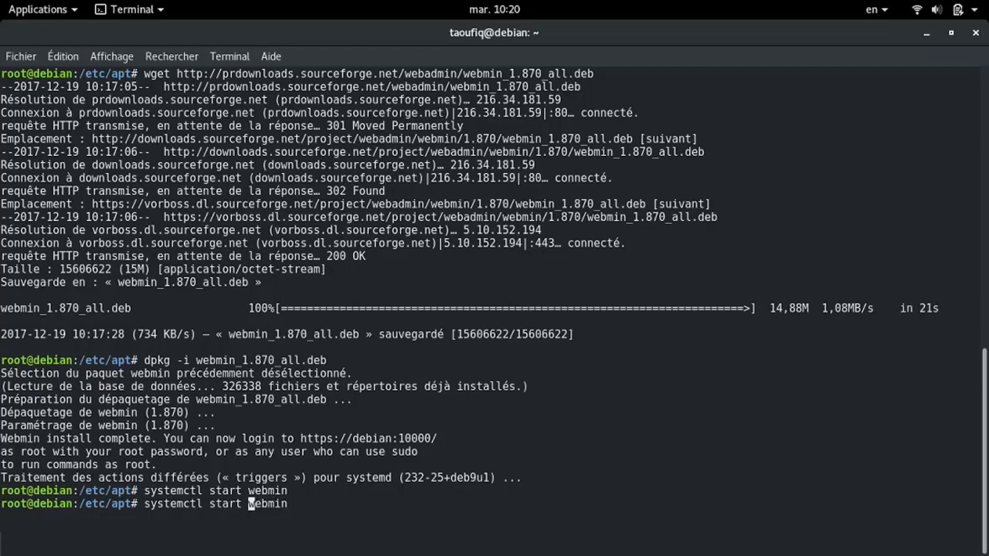
key("BackSpace")
key("BackSpace")
key("BackSpace")
key("BackSpace")
key("BackSpace")
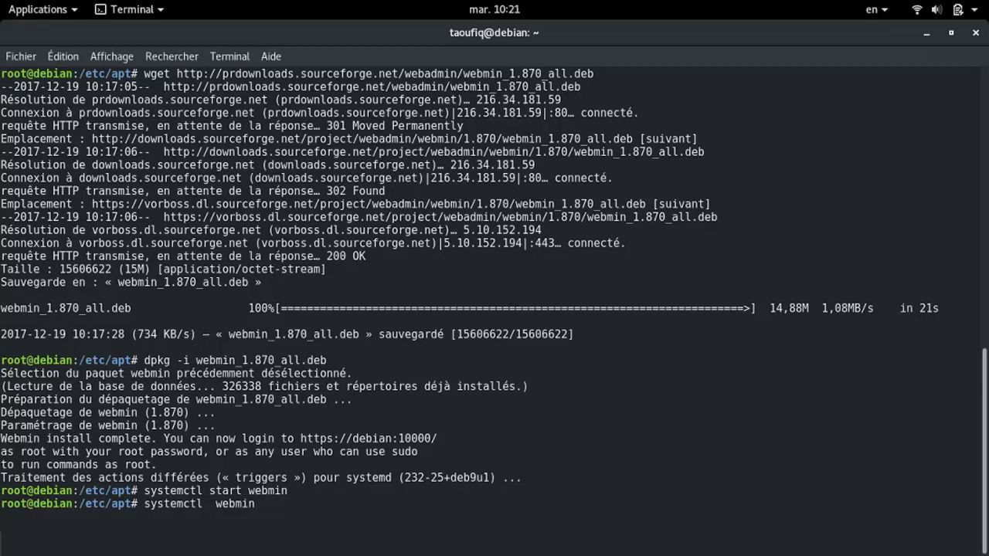
type("en")
type("able")
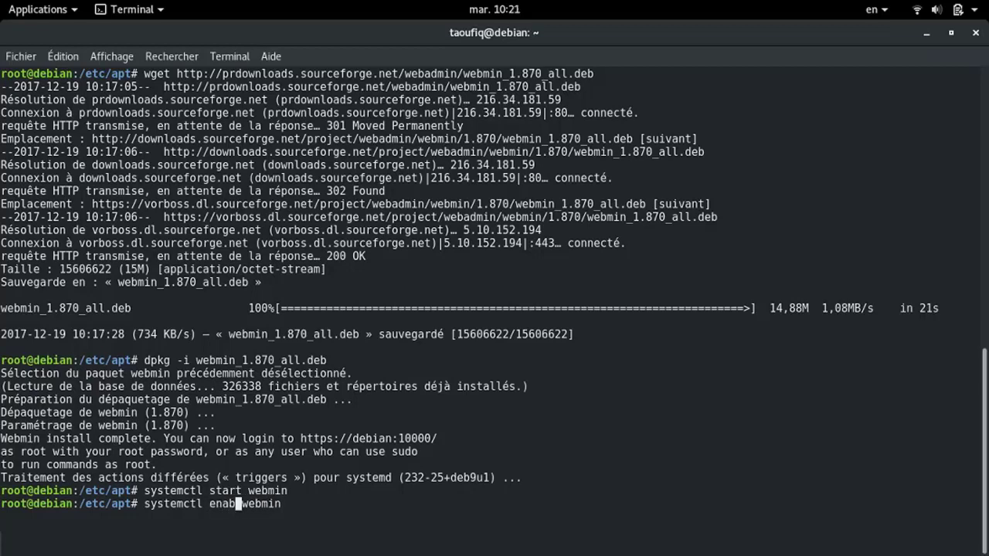
key("Return")
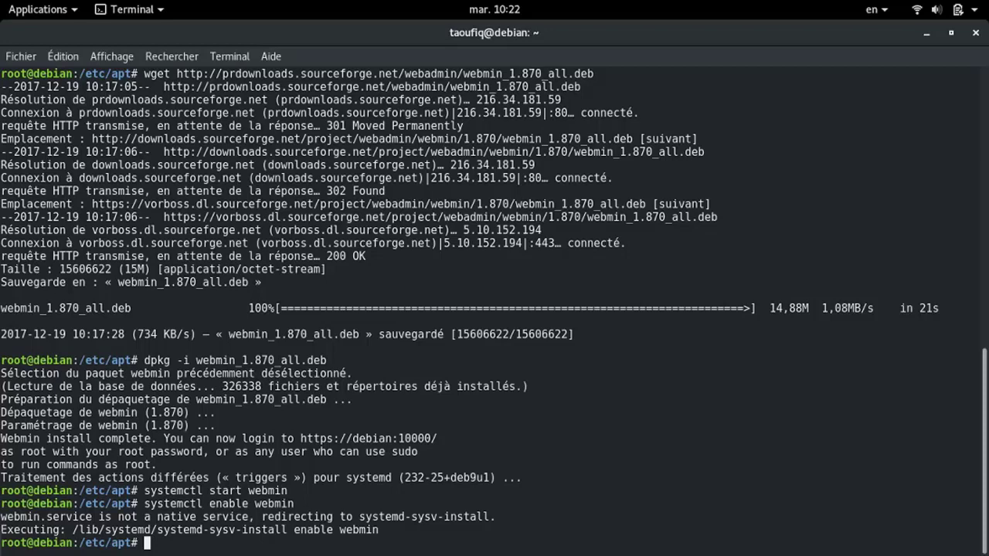
left_click(391, 442, "ctrl")
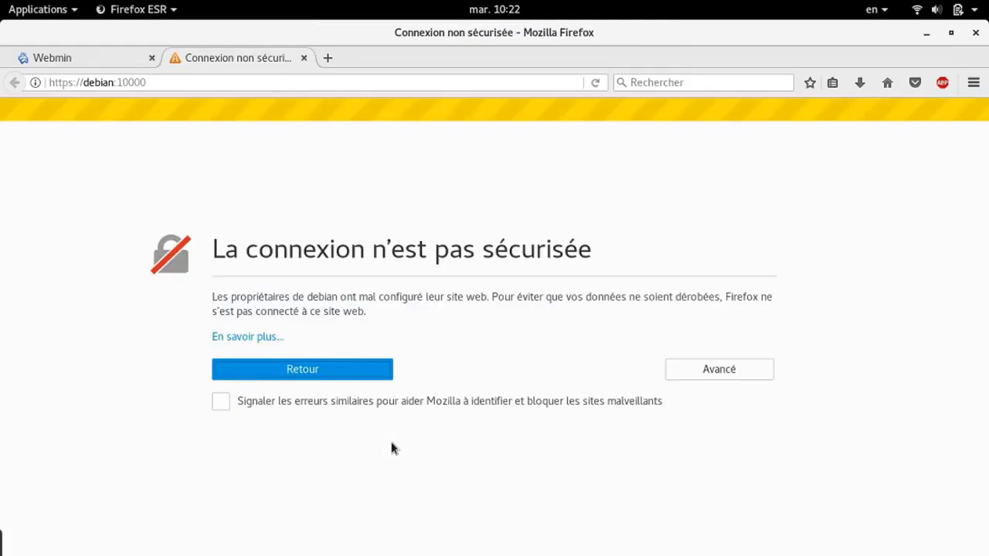
left_click(712, 375)
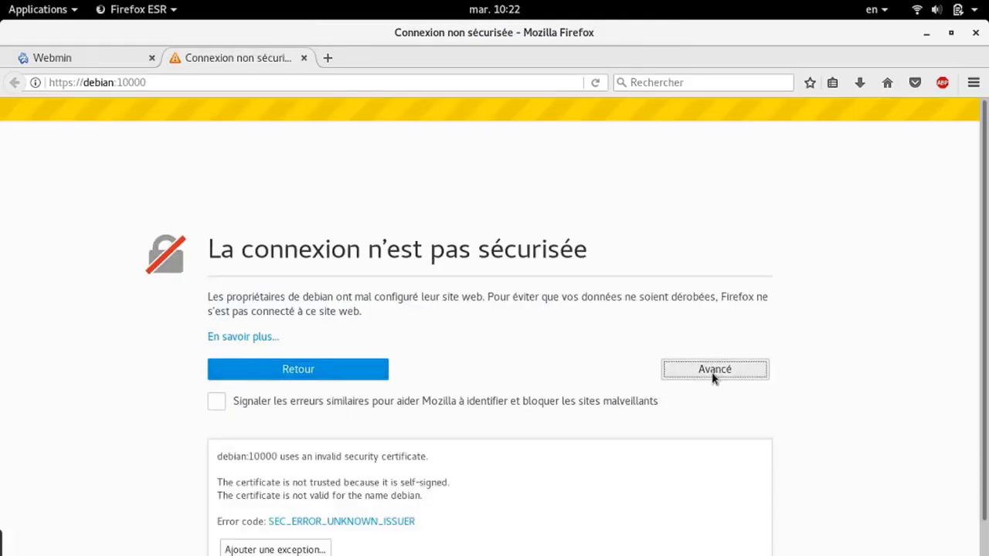
left_click(313, 549)
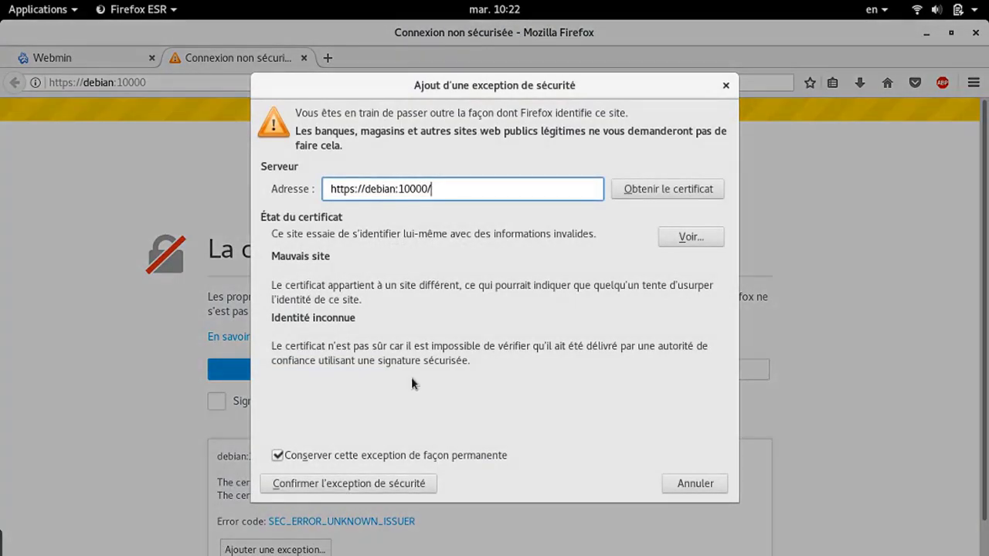
left_click(347, 482)
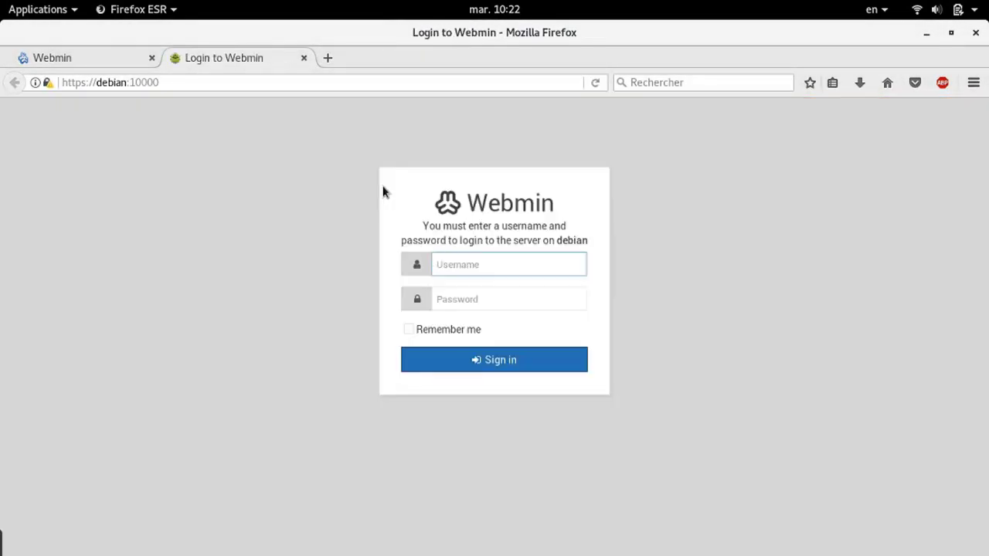
Log in to Webmin as root with the account password and dismiss Firefox's save-login offer
type("root")
left_click(468, 302)
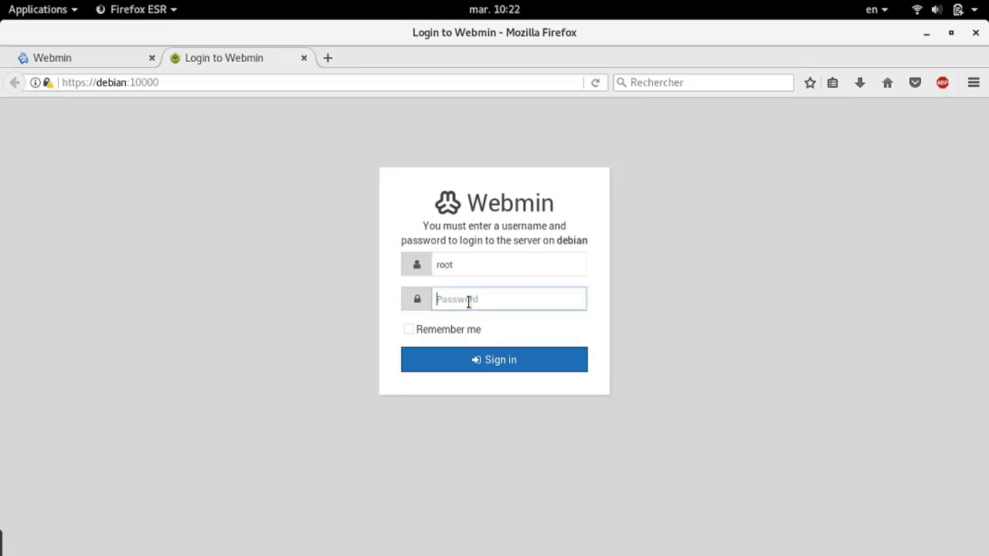
type("****")
key("Return")
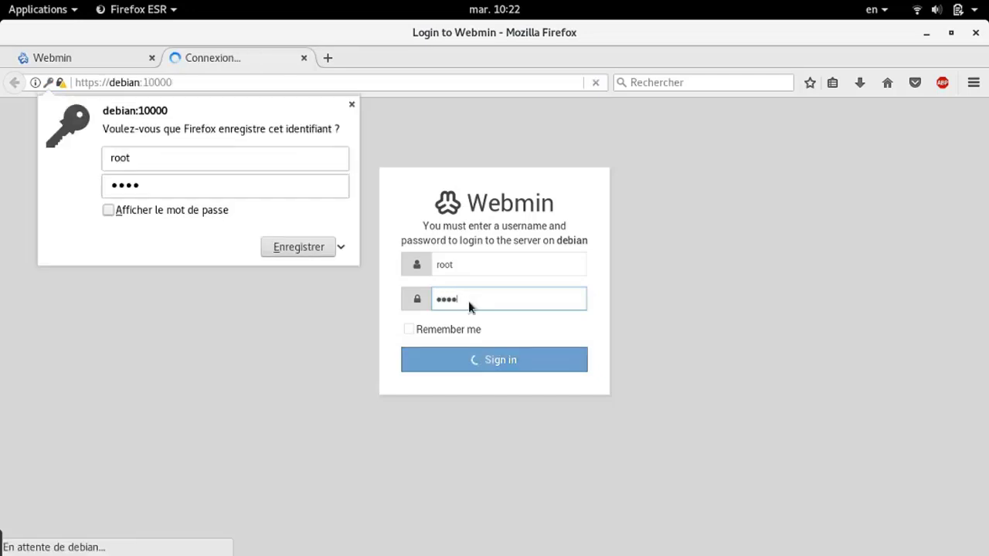
left_click(352, 104)
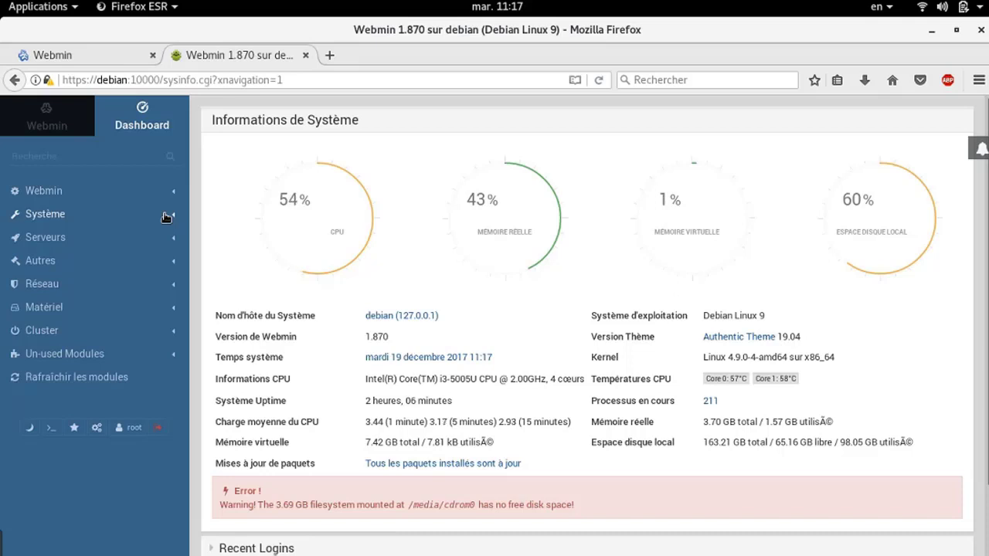
Expand the Système section in the Webmin sidebar to list its modules
left_click(164, 217)
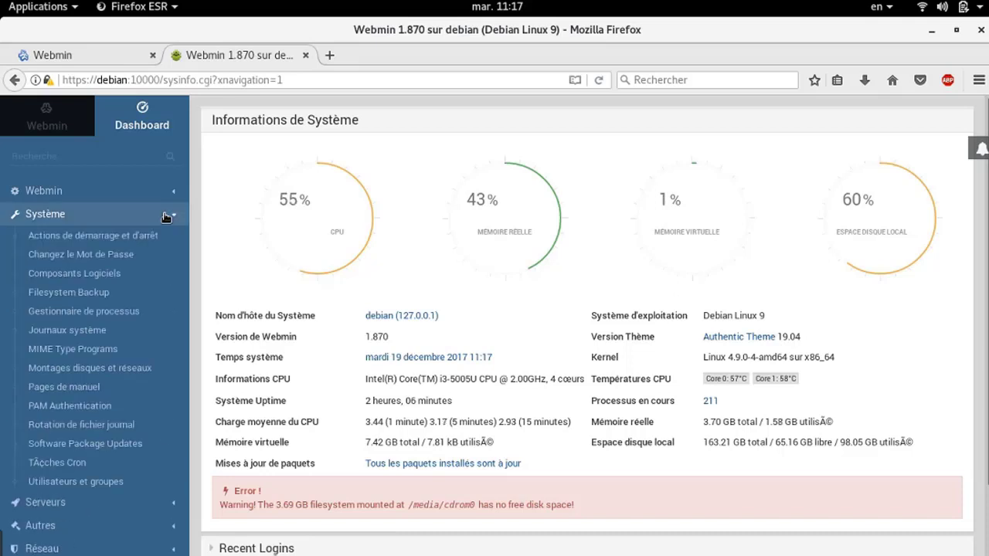
double_click(76, 495)
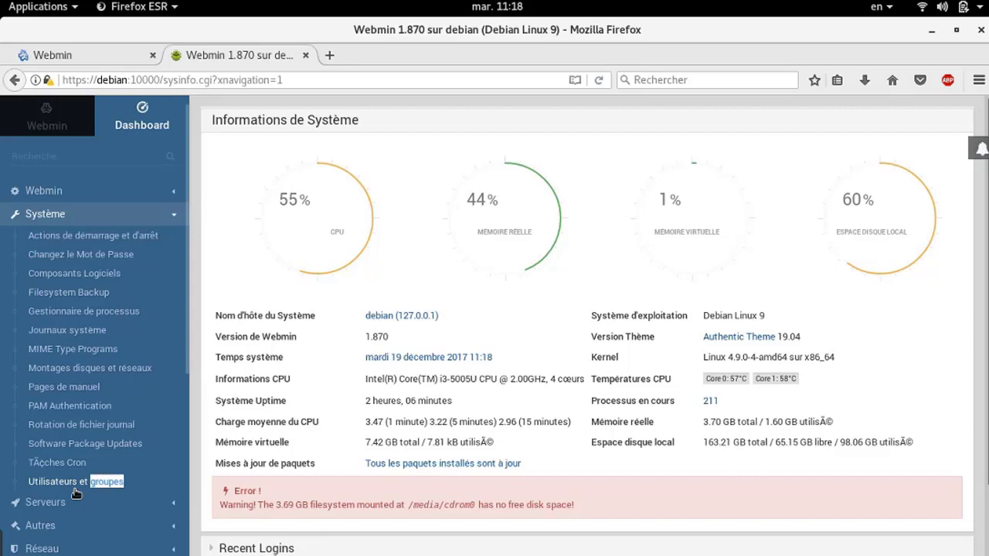
Open Utilisateurs et groupes, review the local users, and show the Groupes locaux tab
left_click(86, 485)
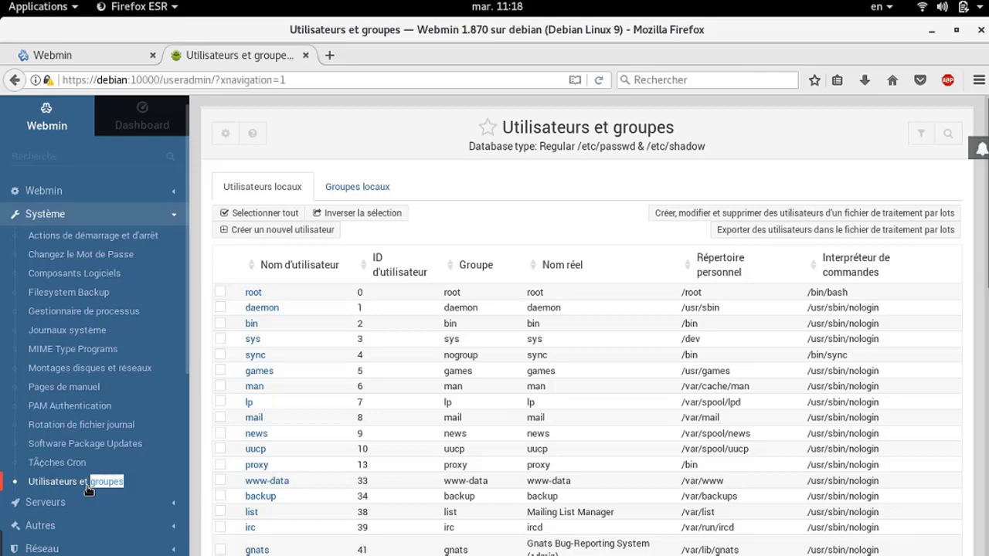
scroll(276, 370, "down", 3)
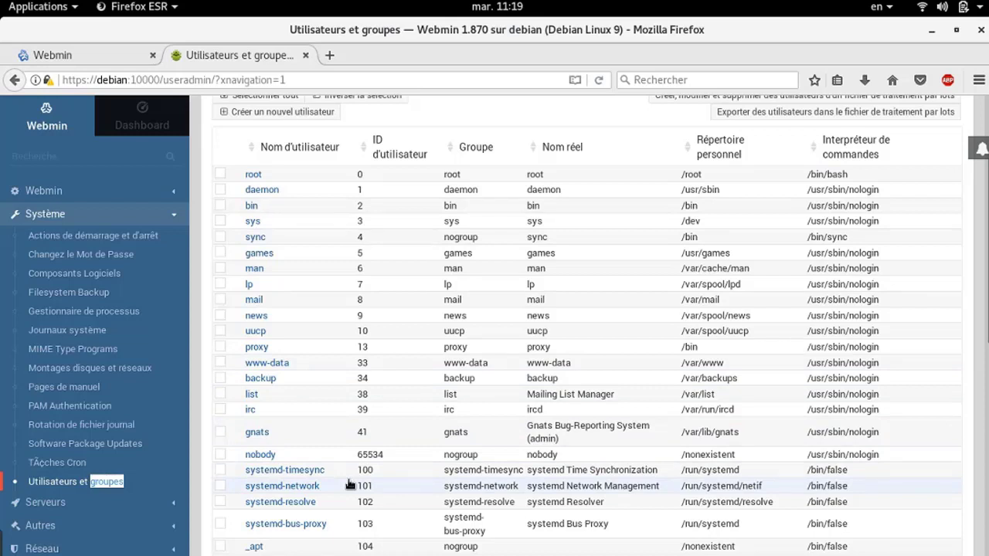
scroll(592, 242, "up", 3)
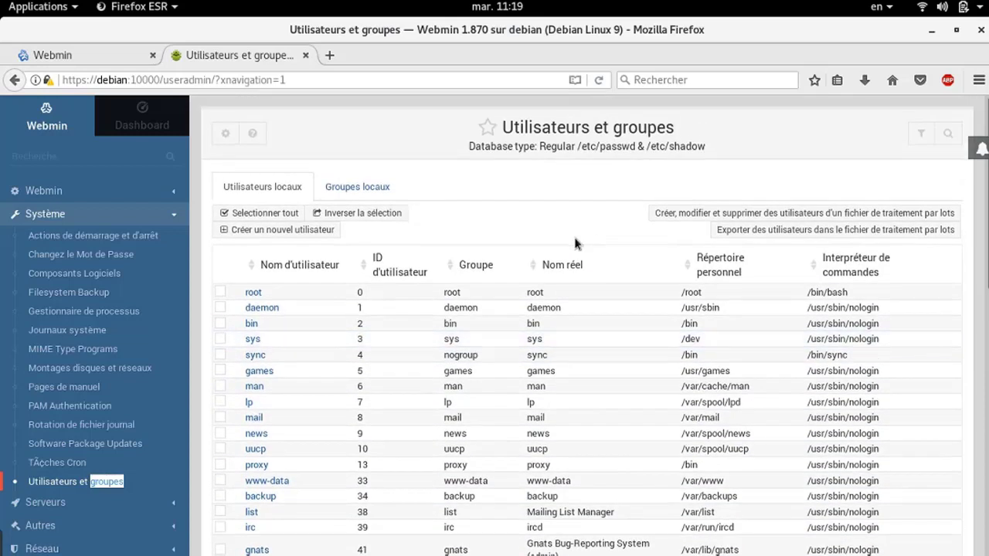
left_click(371, 194)
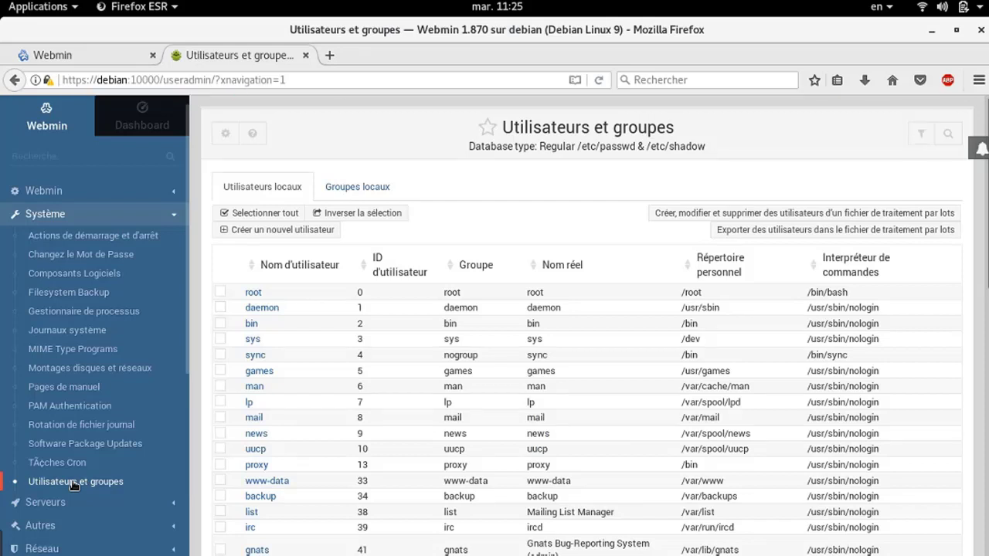
Start a new user and fill in its username and the user's full real name
left_click(259, 232)
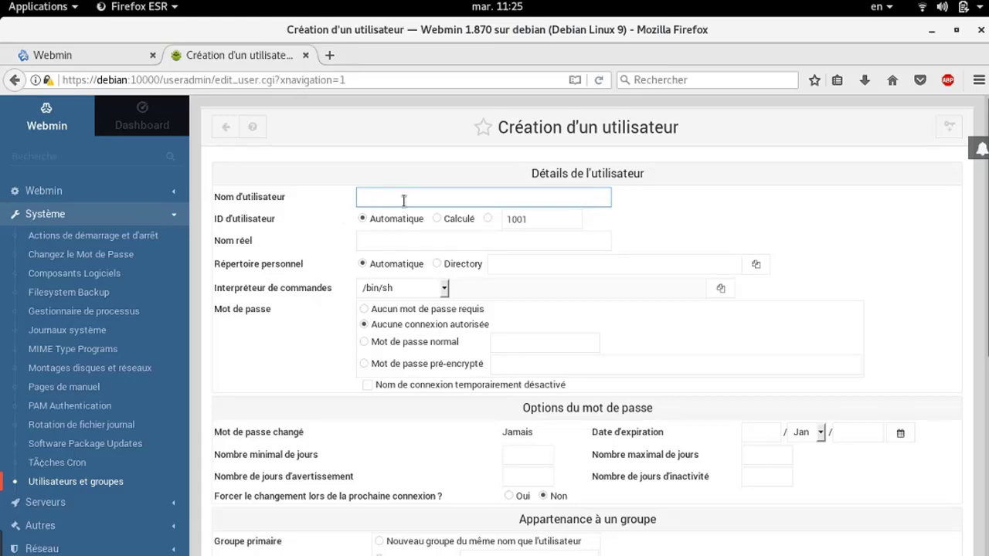
type("jamie")
left_click(382, 246)
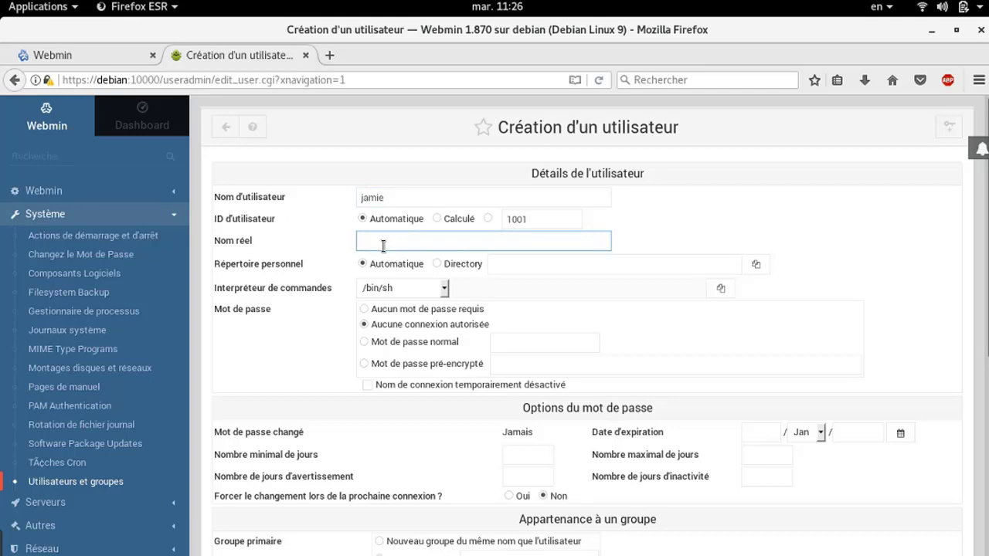
type("jamie cameron")
Keep /bin/sh as the login shell and select 'Aucun mot de passe requis'
left_click(445, 290)
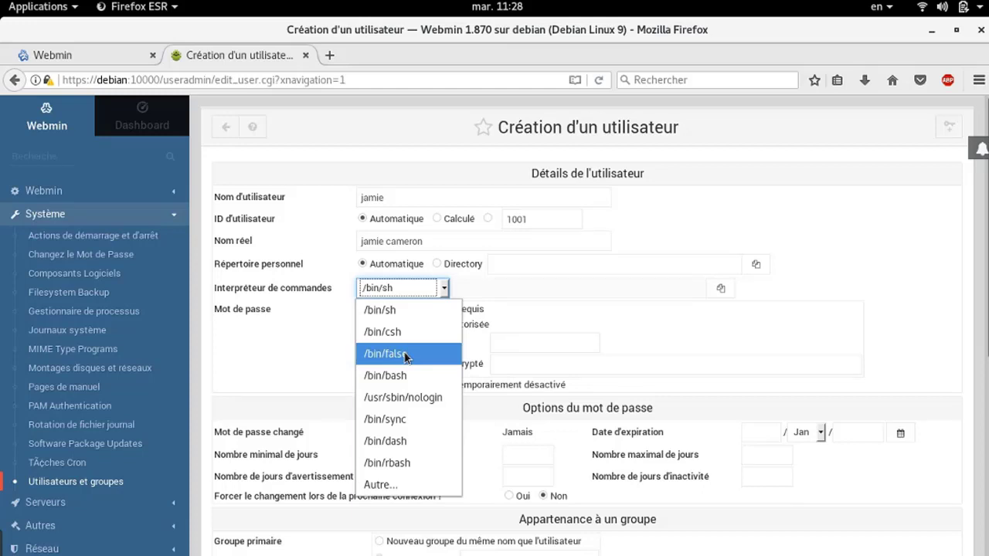
left_click(499, 293)
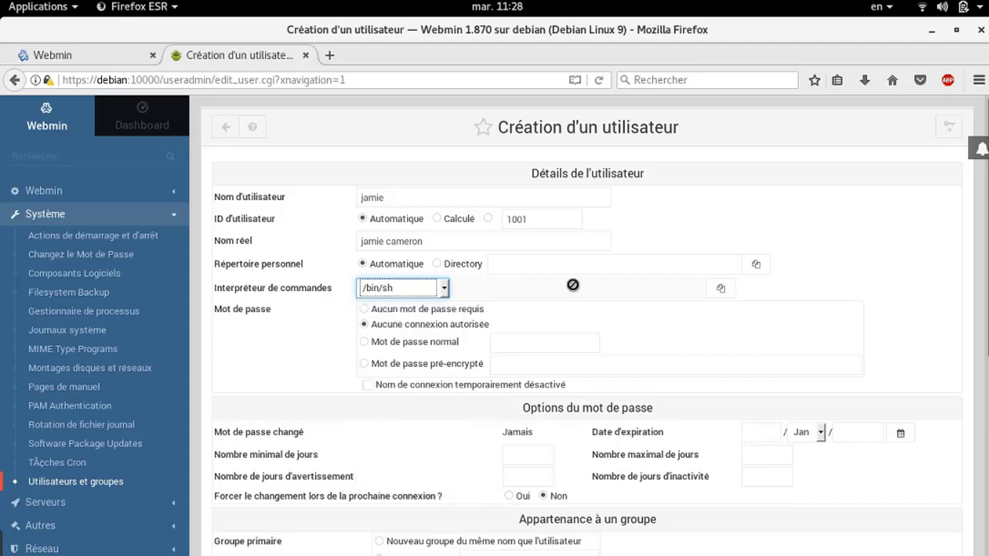
left_click(430, 295)
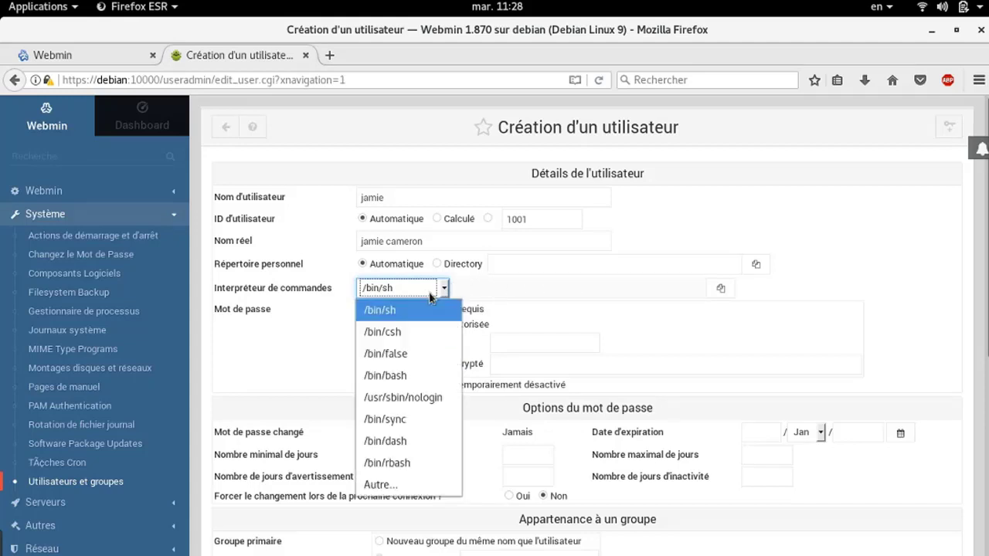
left_click(409, 484)
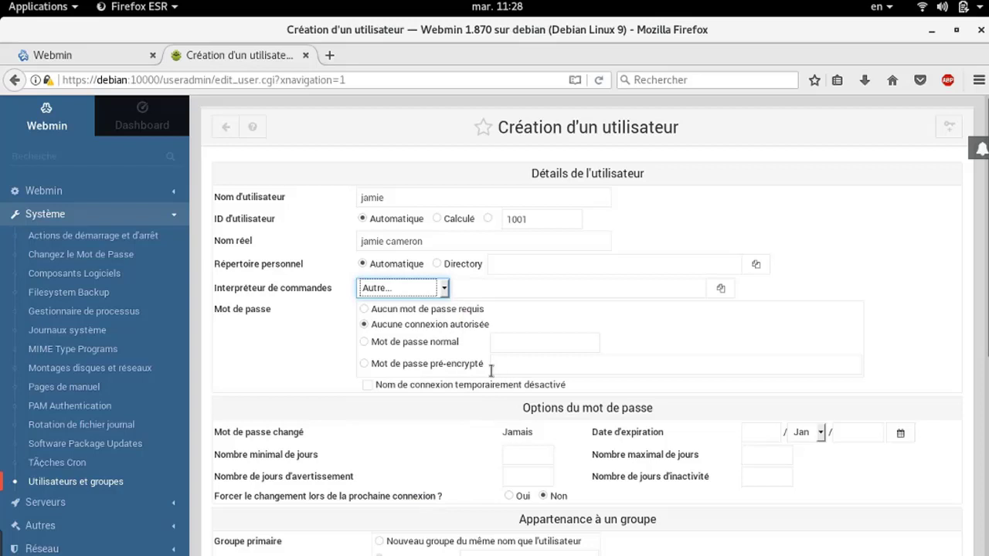
left_click(442, 288)
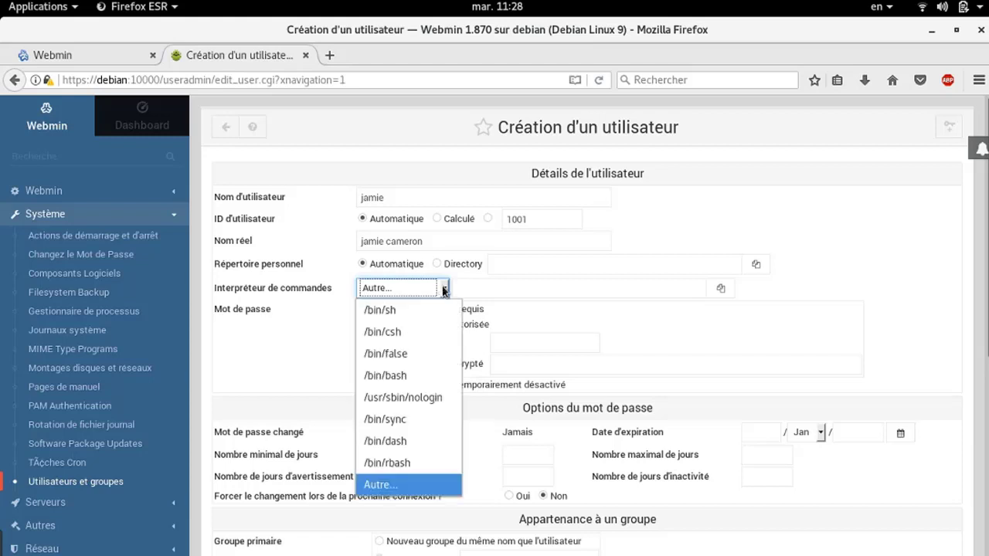
left_click(409, 316)
left_click(408, 309)
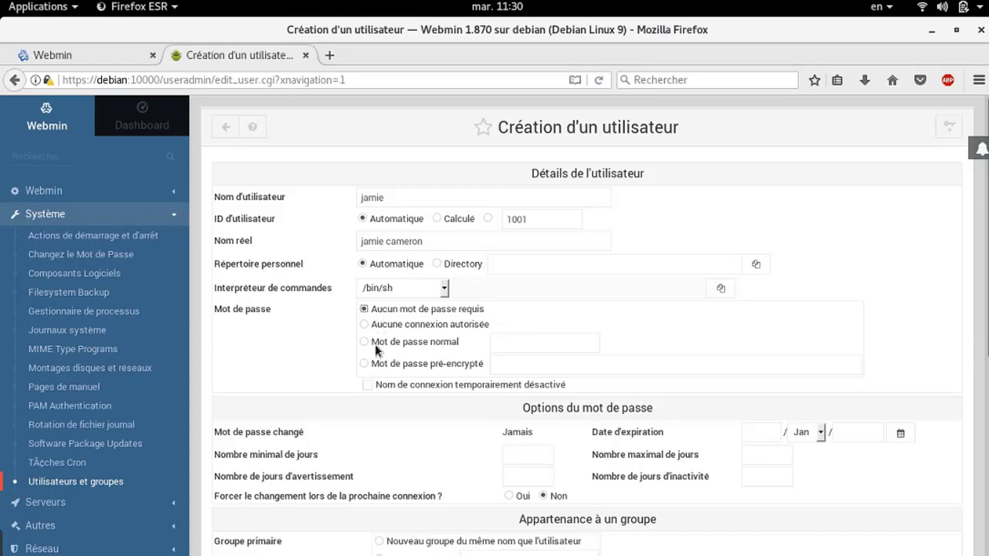
Switch to 'Mot de passe normal' and enter the new account's password
left_click(376, 348)
left_click(498, 343)
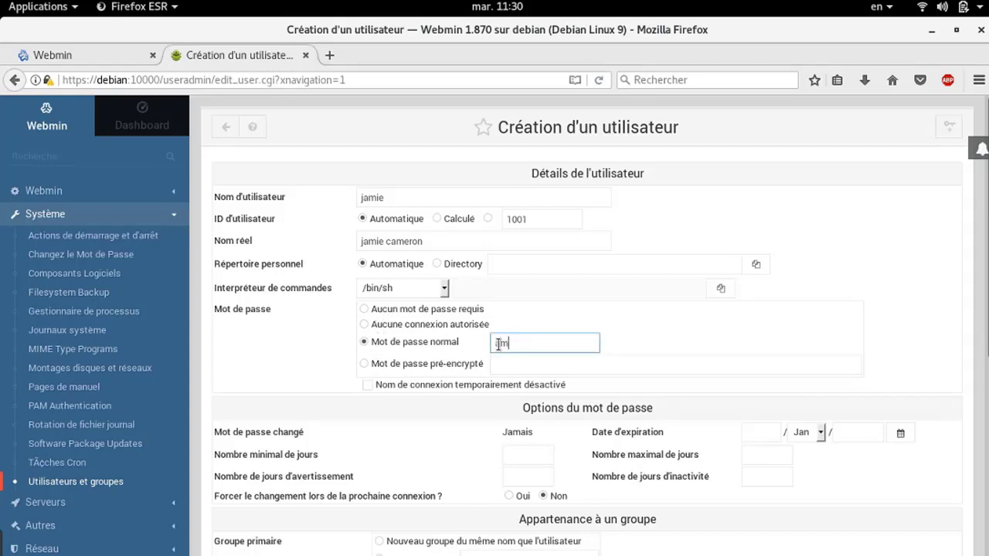
left_click(528, 455)
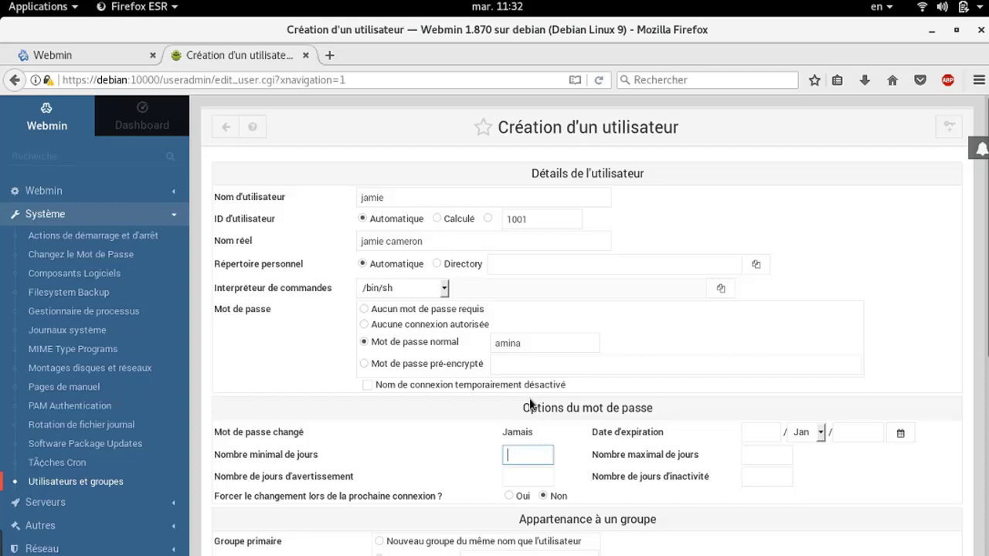
left_click(756, 432)
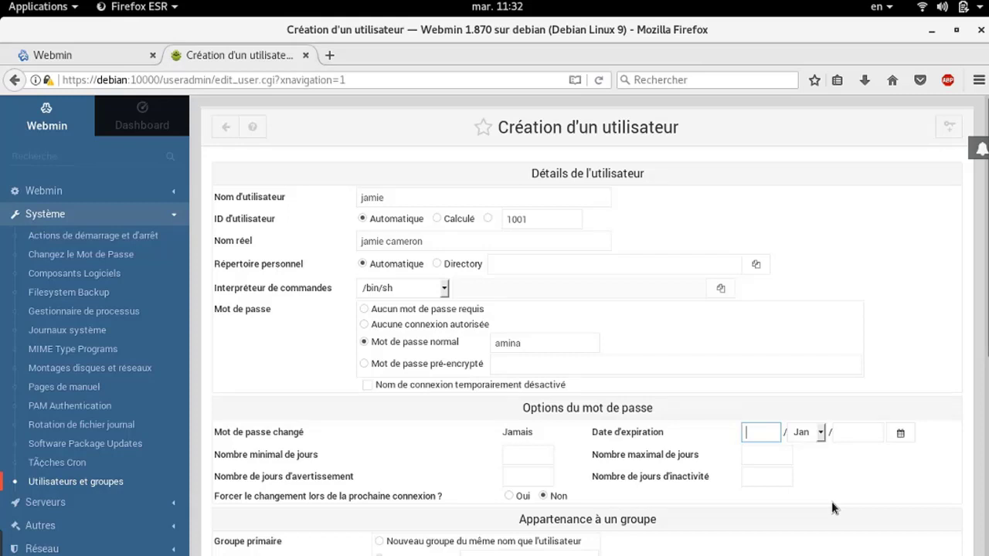
scroll(645, 474, "down", 2)
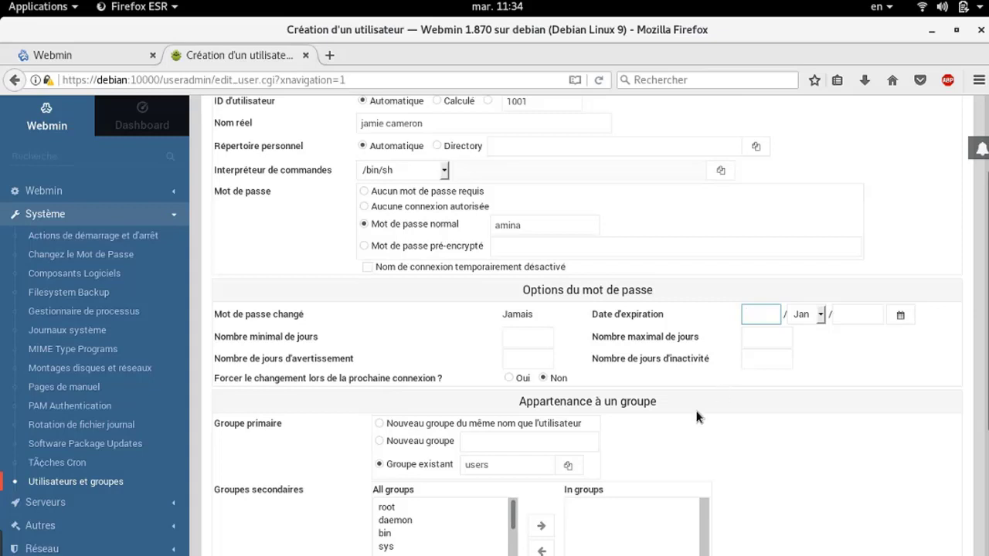
scroll(697, 417, "down", 4)
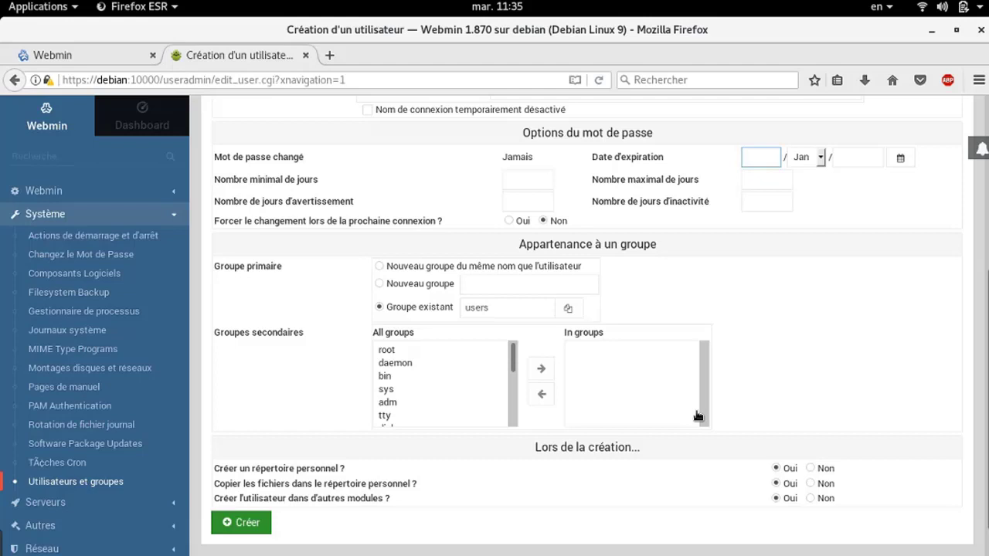
left_click(484, 307)
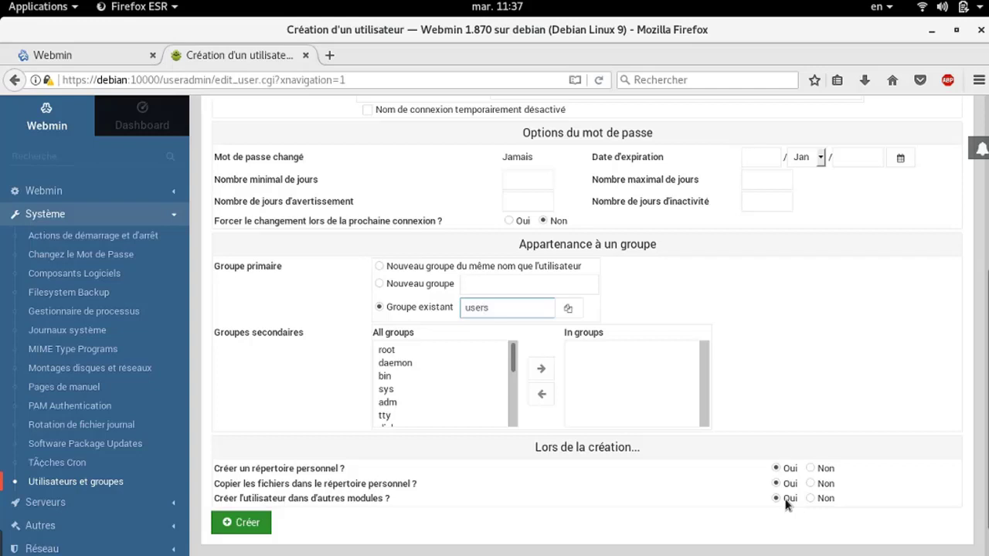
Create the account and scroll to the new user at the end of Utilisateurs locaux
left_click(241, 523)
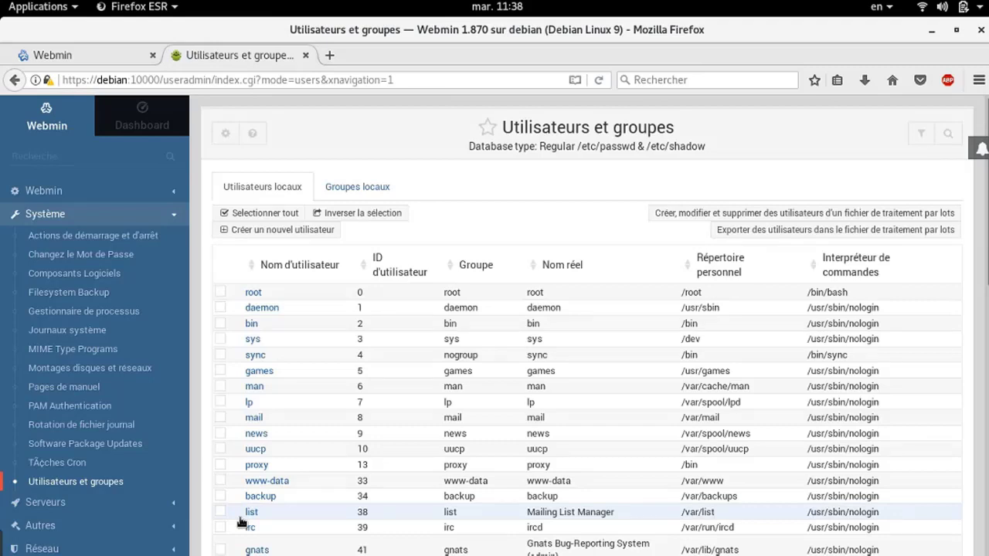
scroll(331, 391, "down", 8)
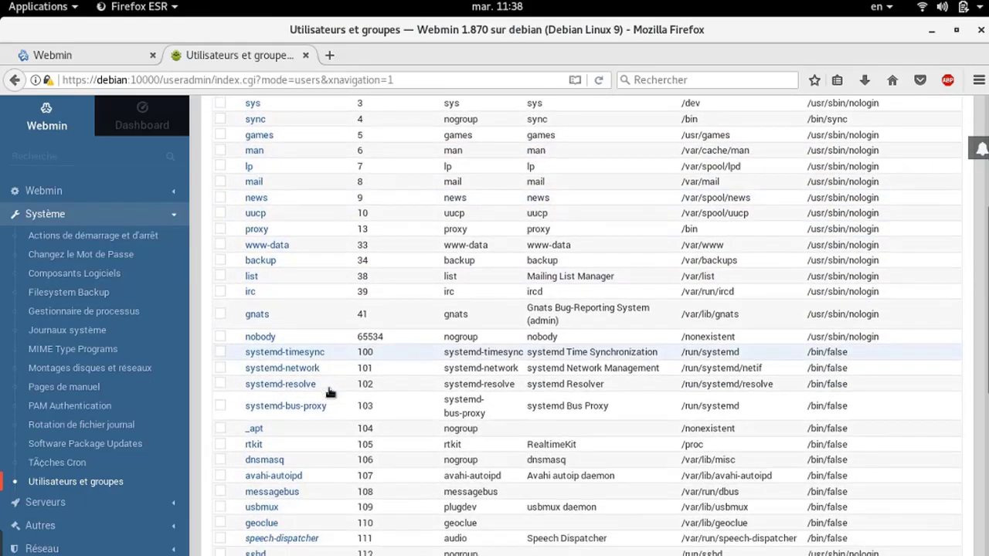
scroll(330, 392, "down", 2)
scroll(331, 393, "down", 1)
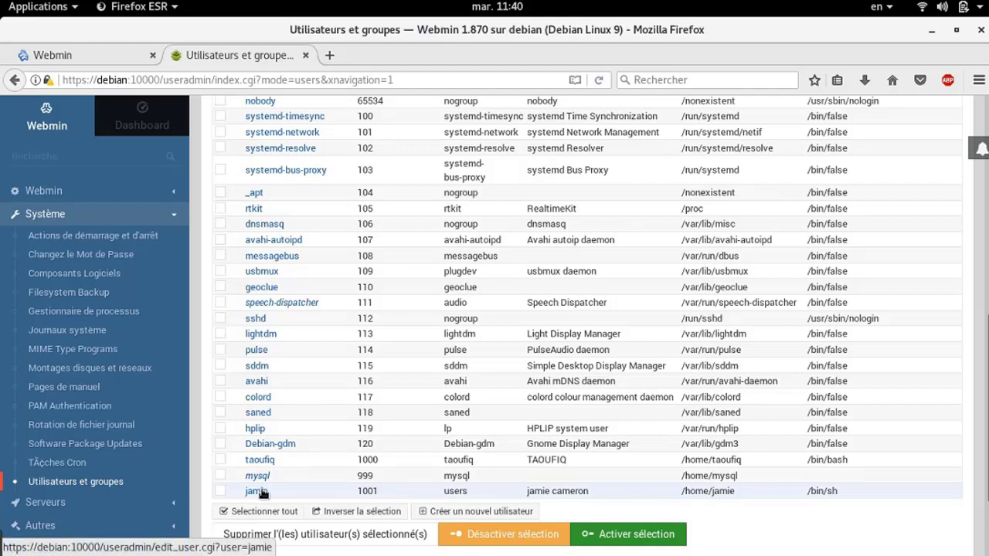
Open the new user for editing and append extra letters to its login name
left_click(261, 490)
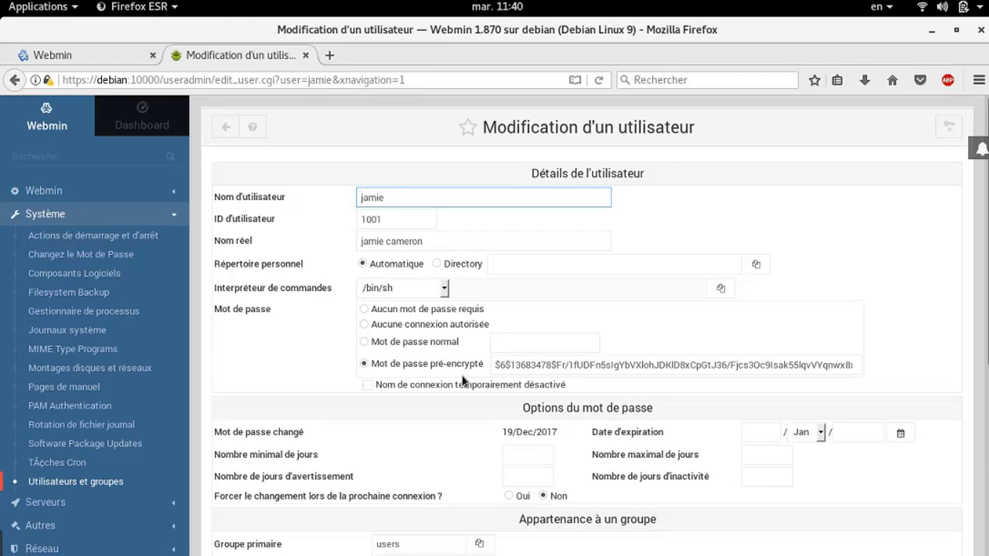
left_click(387, 193)
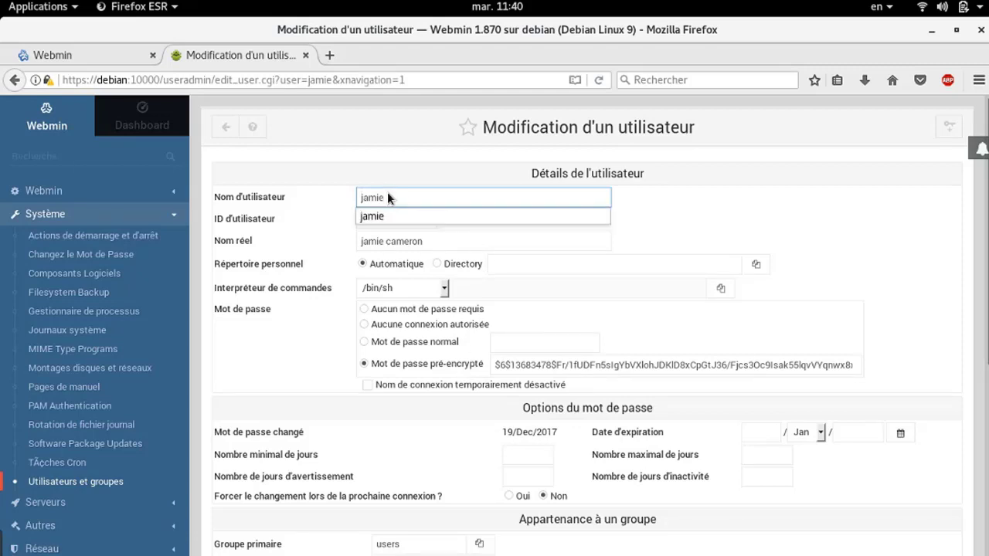
type("cam")
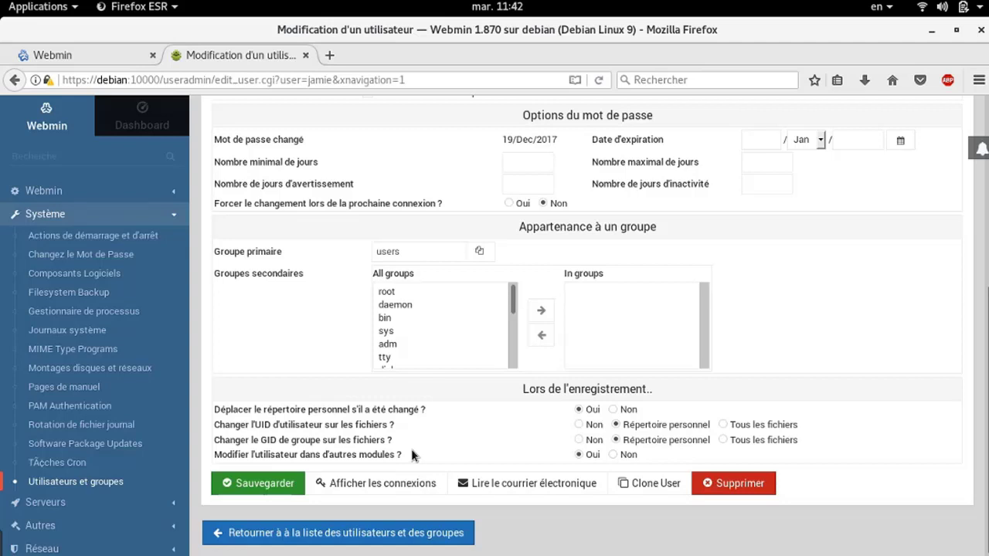
Save the renamed account and scroll to it in the local users list
left_click(246, 483)
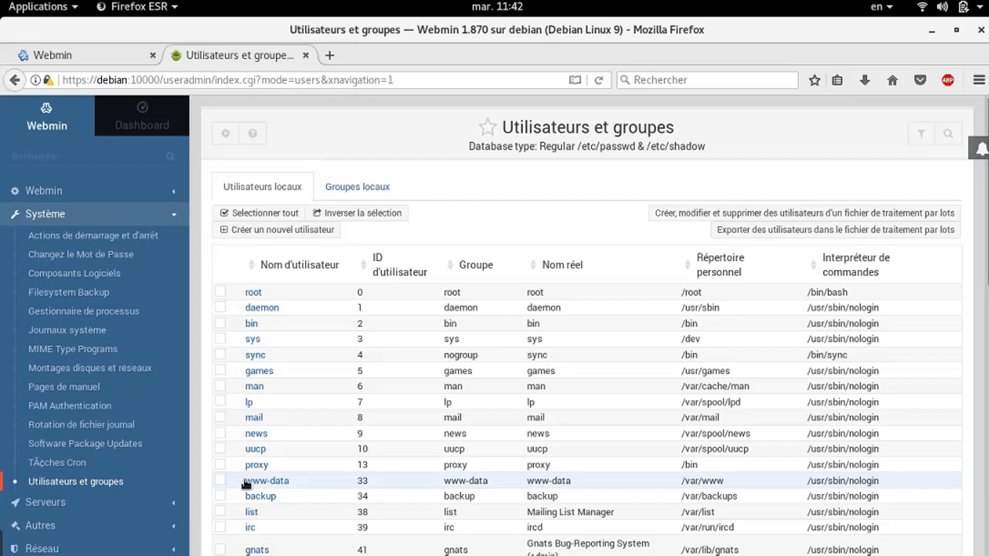
scroll(404, 486, "down", 13)
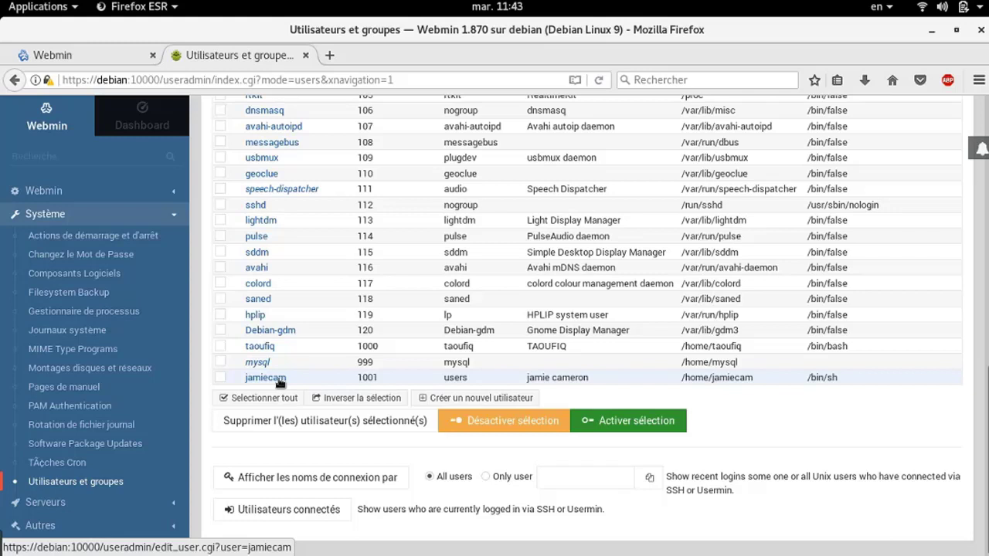
Delete the renamed user along with its home directory
left_click(279, 381)
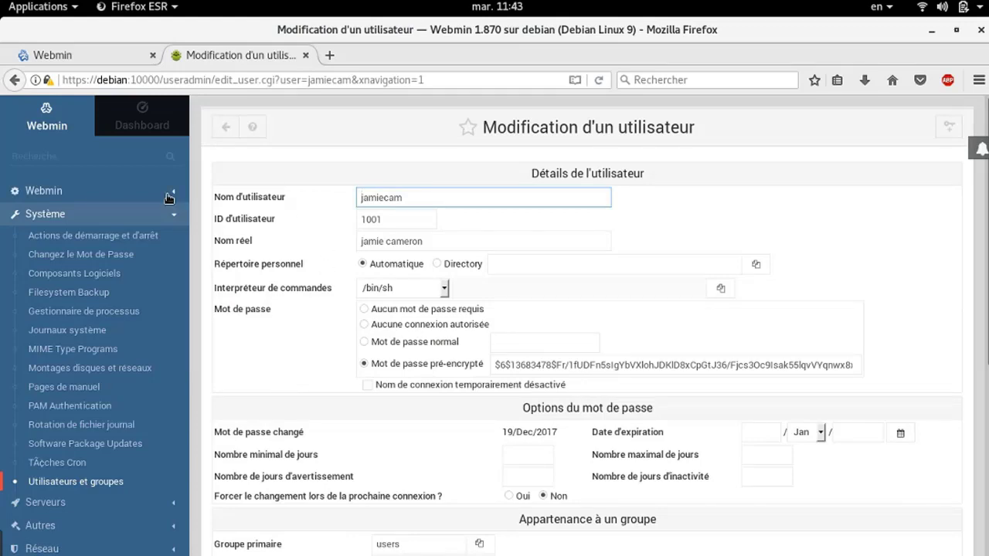
scroll(478, 301, "down", 4)
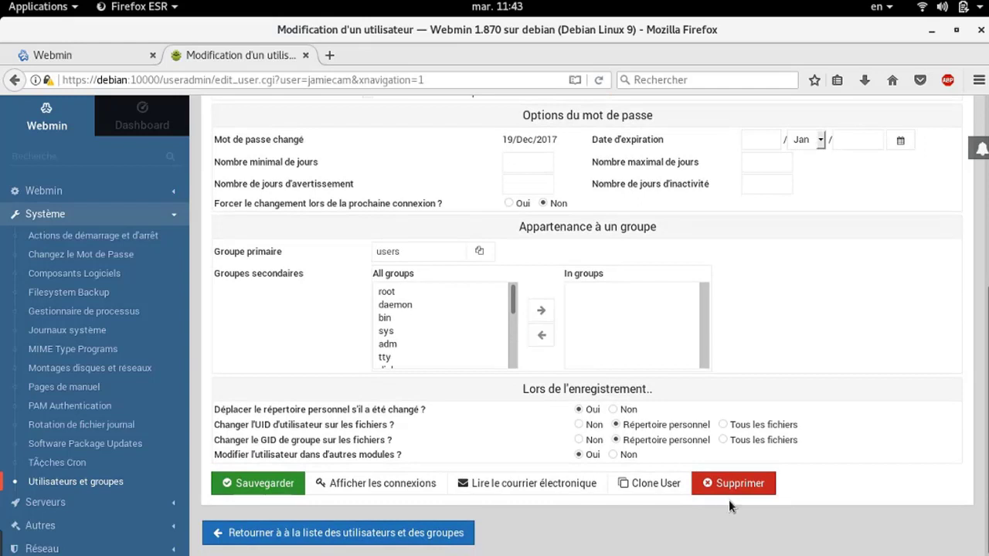
left_click(712, 483)
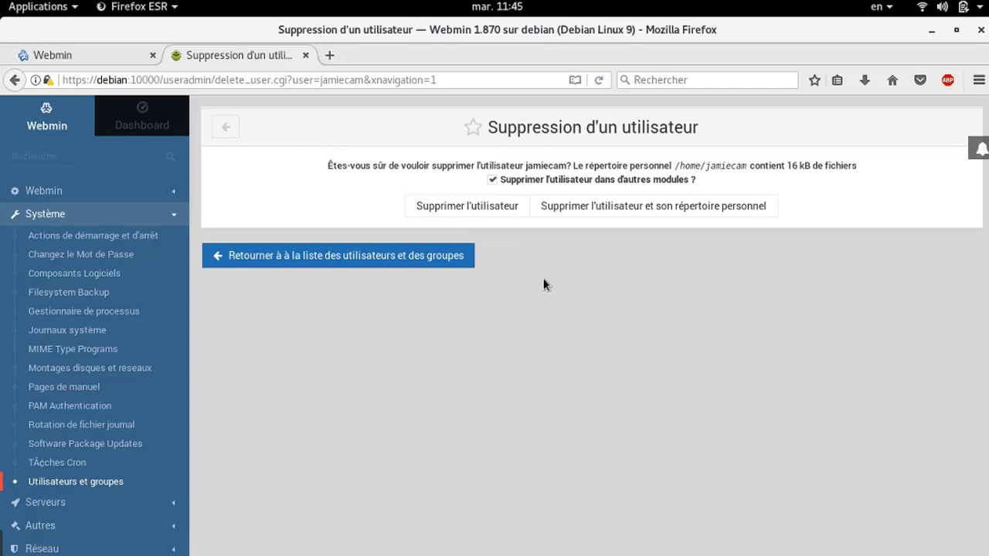
left_click(658, 212)
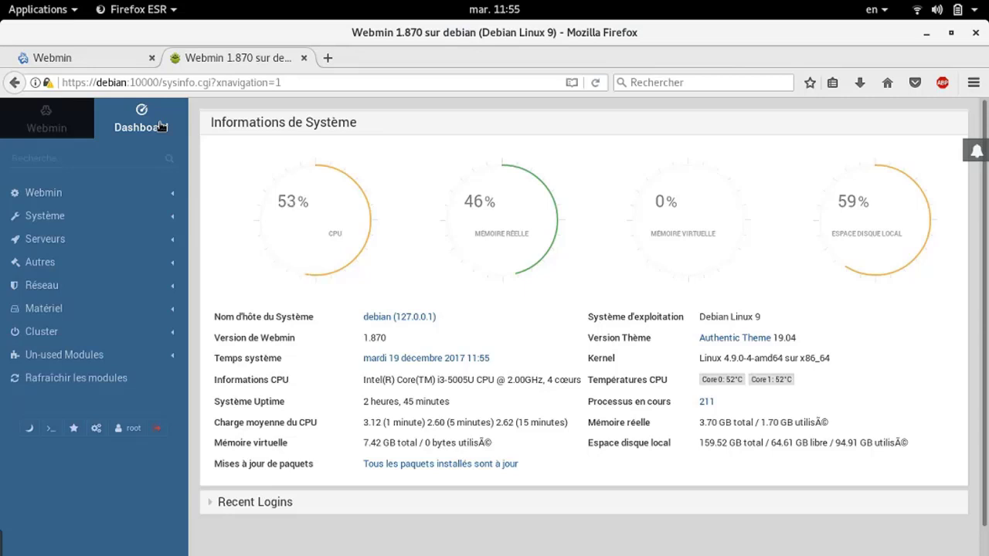
Open Système > Composants Logiciels and choose 'Une adresse FTP ou HTTP' as the new package source
left_click(86, 221)
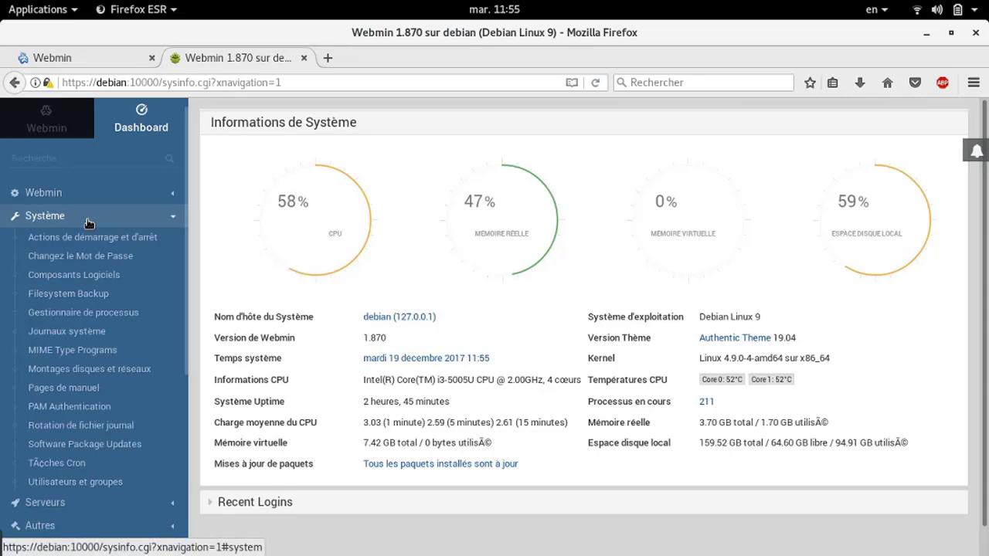
left_click(78, 275)
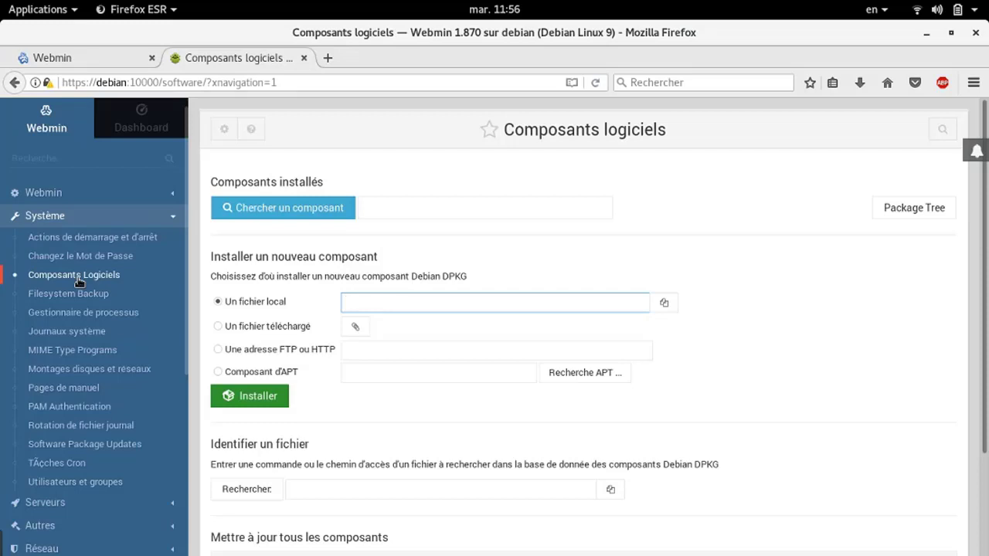
scroll(318, 199, "down", 2)
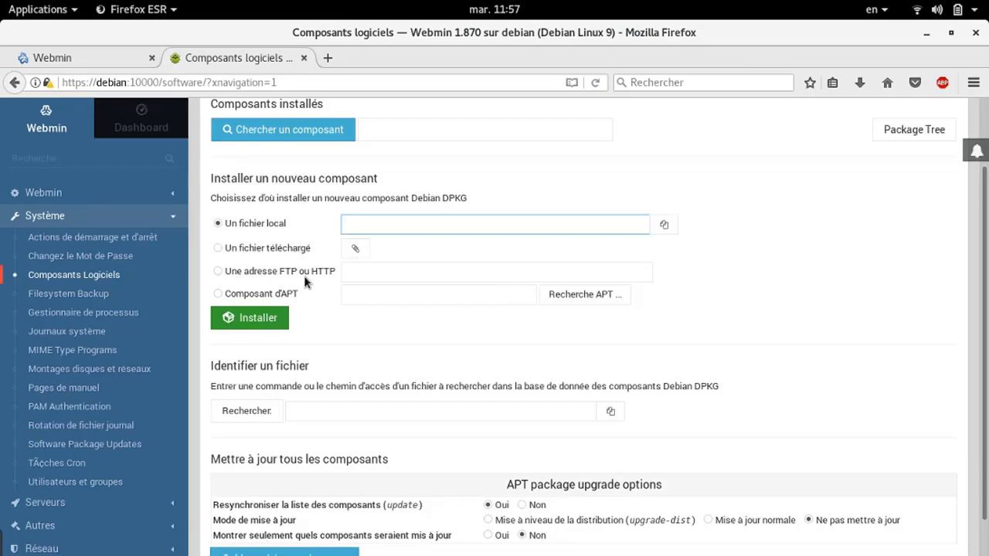
left_click(233, 276)
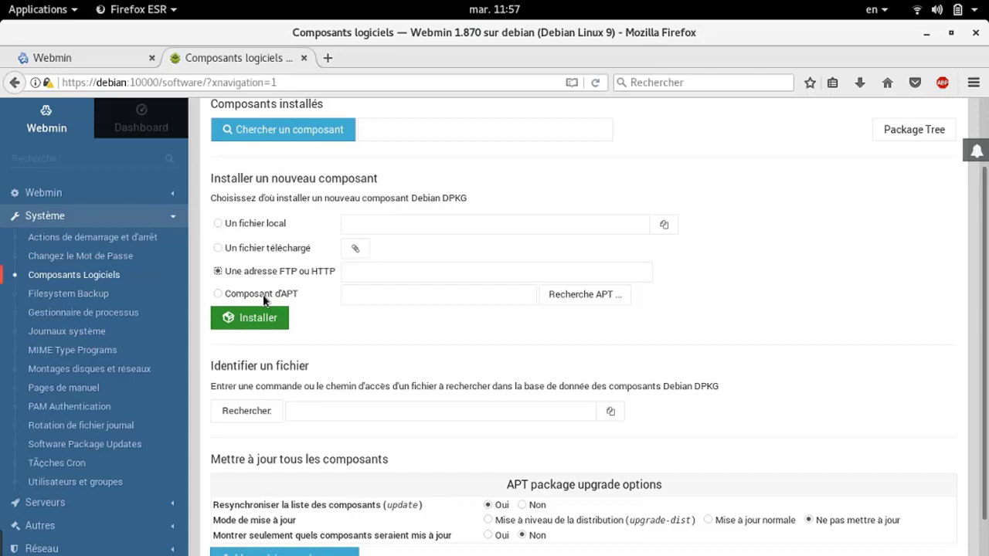
left_click(401, 296)
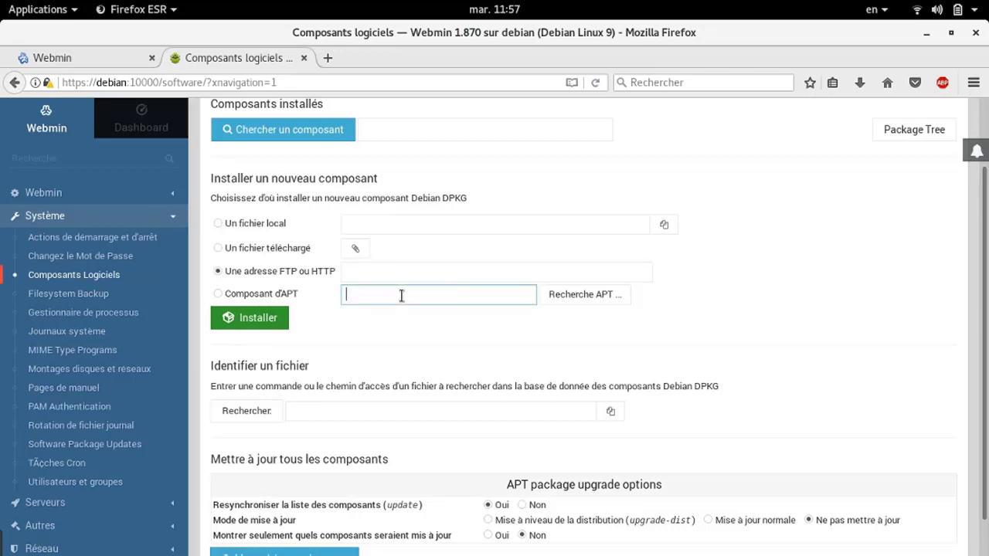
Install 'gimp' from APT; it is already the newest version, 2.8.18-1
type("gimp")
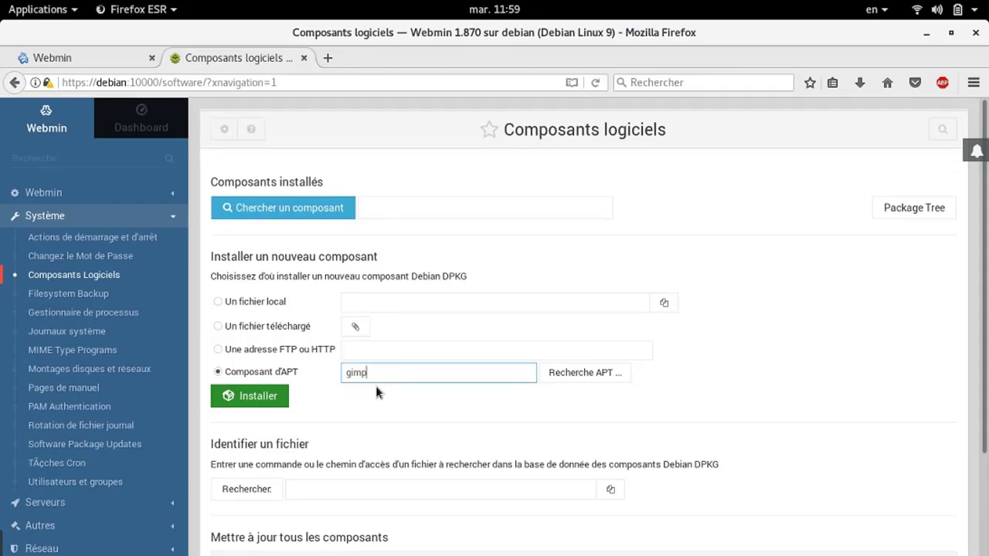
left_click(242, 397)
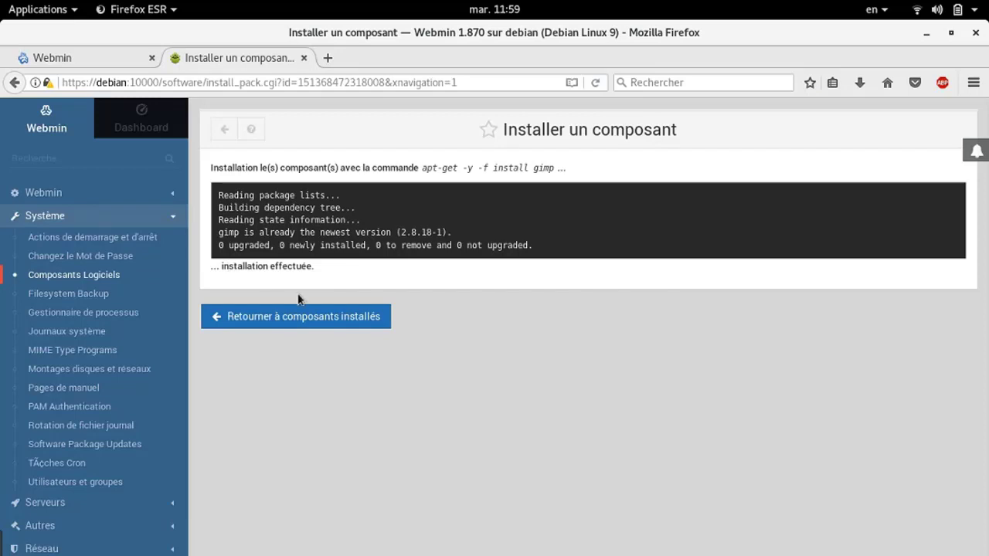
Go back from the gimp install result to the installed packages page
left_click(313, 320)
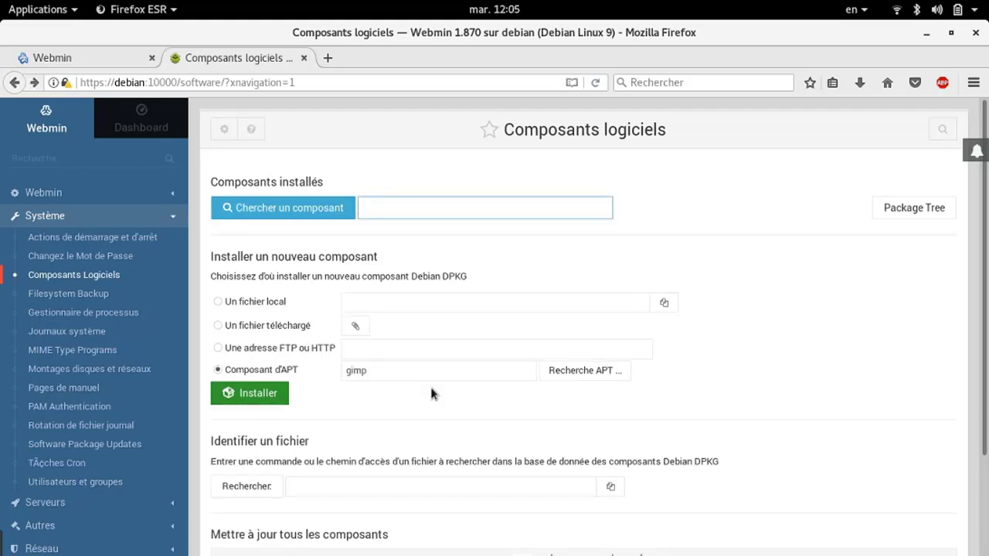
Search the installed packages for gimp
left_click(399, 208)
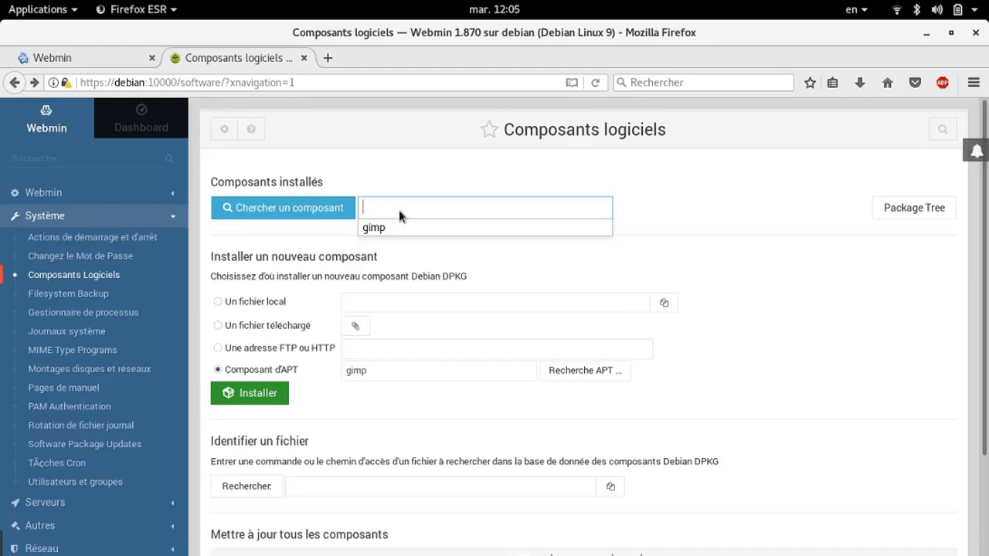
type("gimp")
left_click(300, 206)
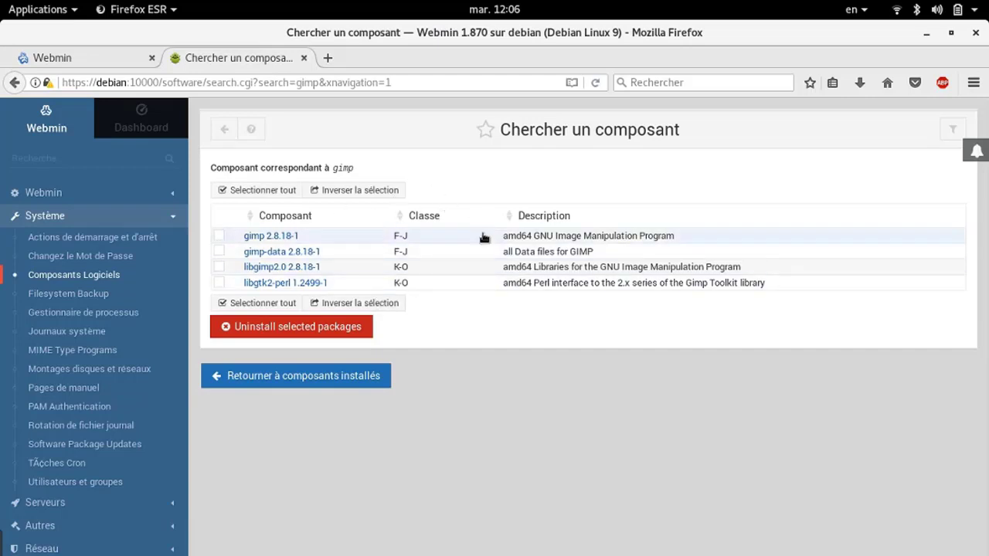
View the gimp 2.8.18-1 package details, then return to Composants logiciels
left_click(253, 240)
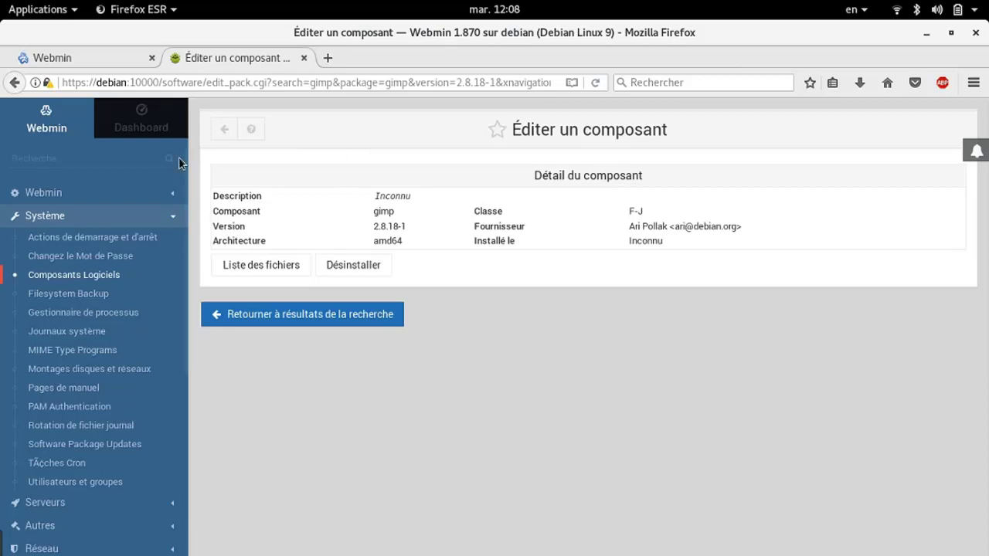
left_click(272, 323)
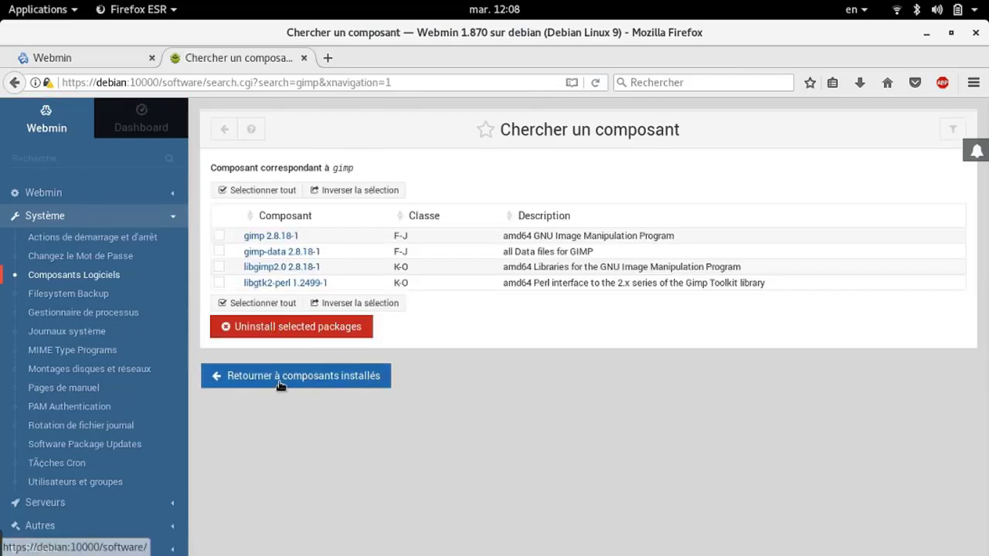
left_click(280, 382)
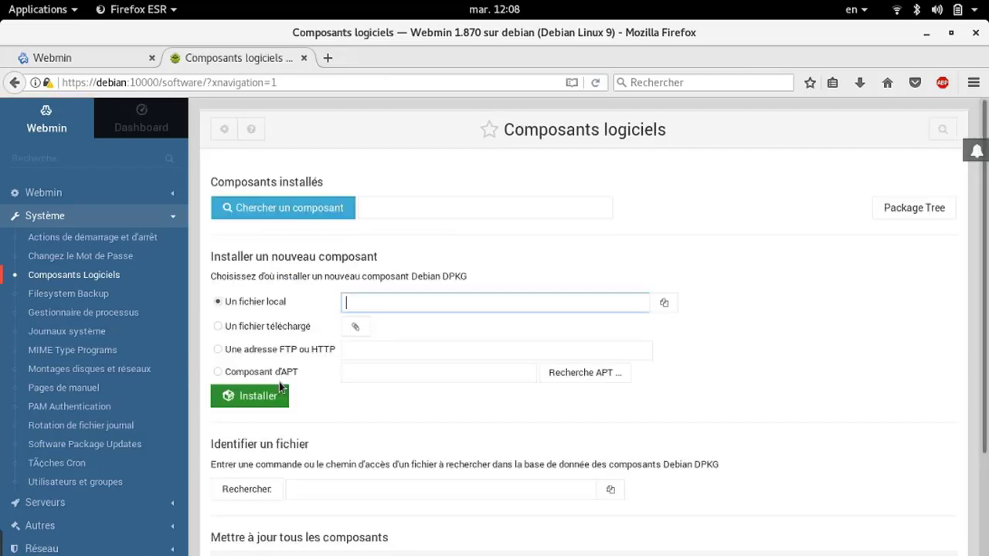
In the package tree's A-E group, view albatross-gtk-theme 1.7.4-1 details, then return to Composants Logiciels
left_click(917, 210)
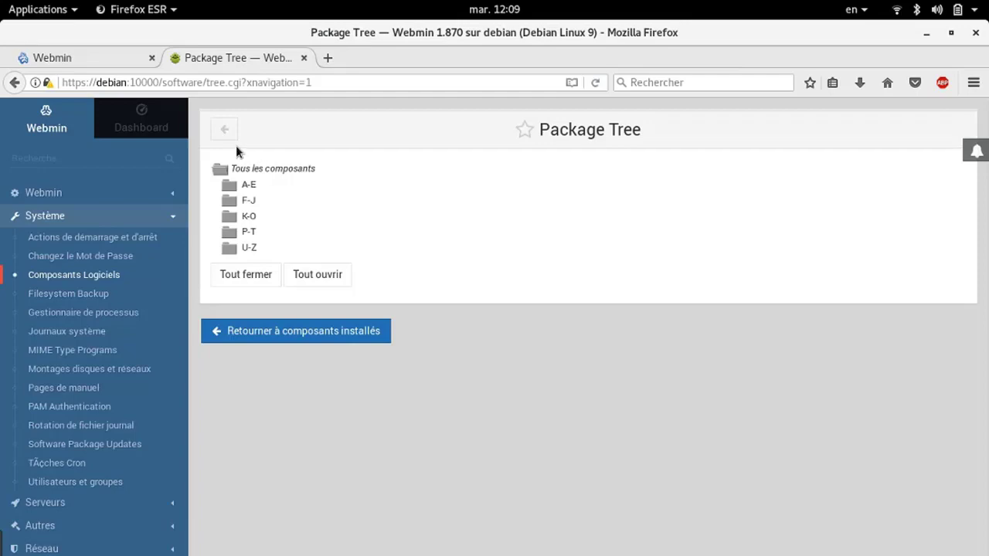
left_click(230, 187)
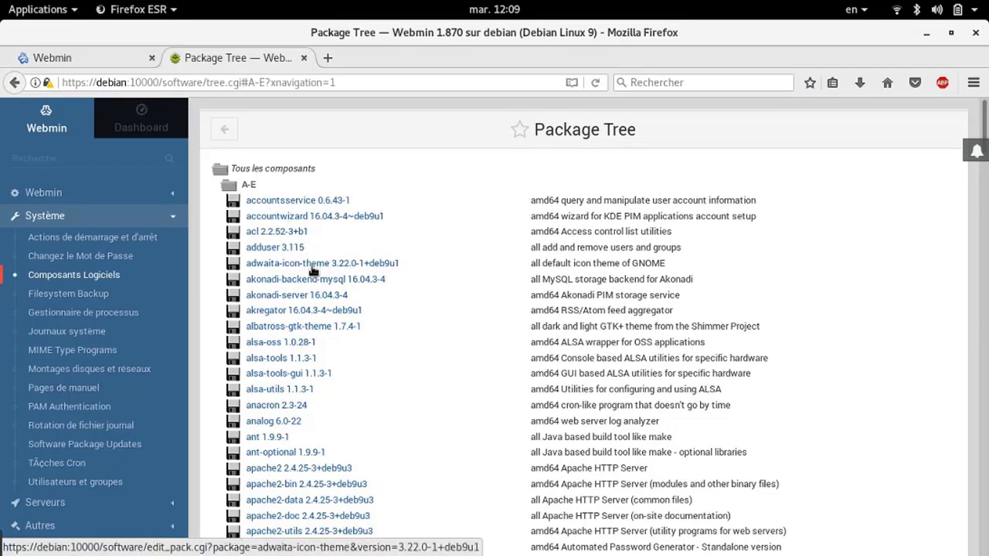
left_click(272, 328)
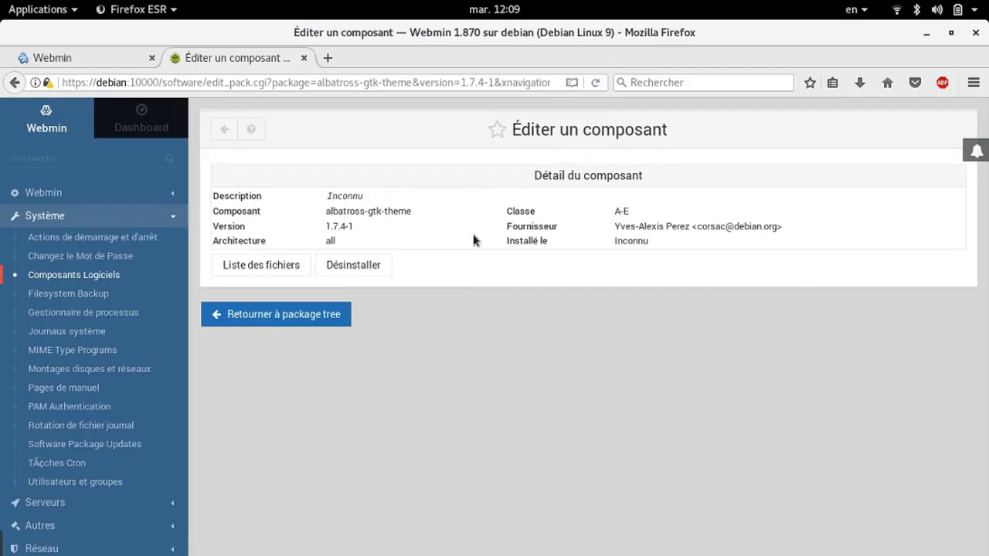
left_click(97, 280)
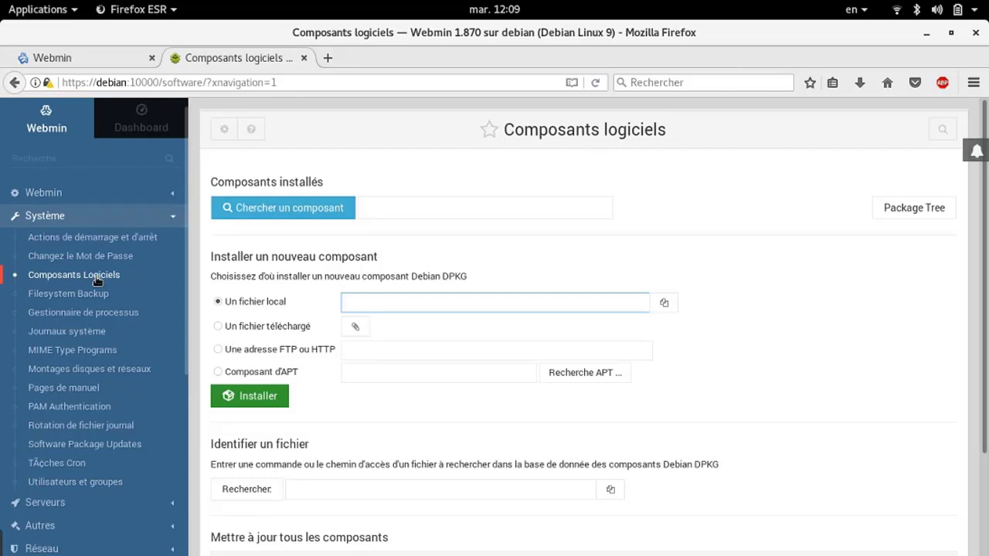
Identify which package owns pwd (/bin/pwd, coreutils) and open the coreutils package details
double_click(272, 454)
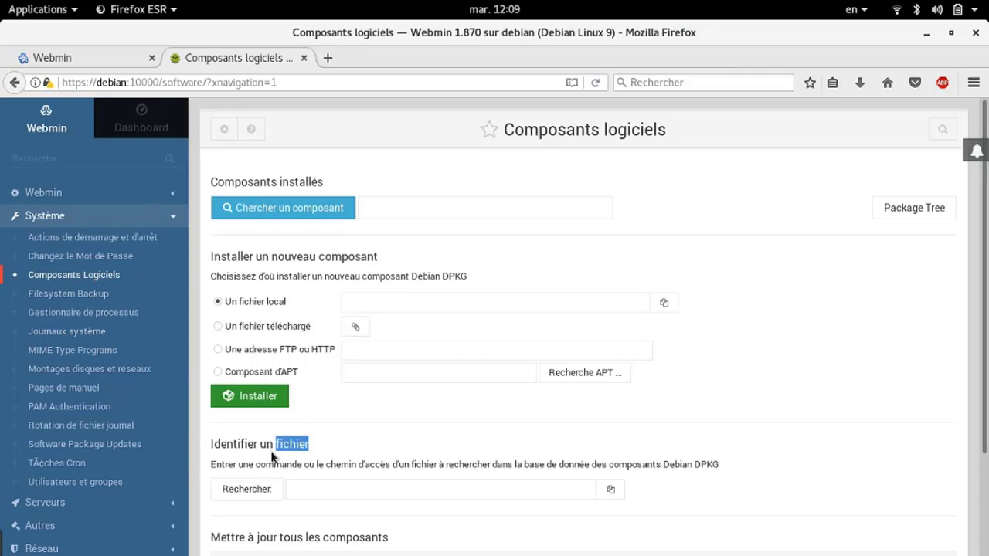
left_click(353, 488)
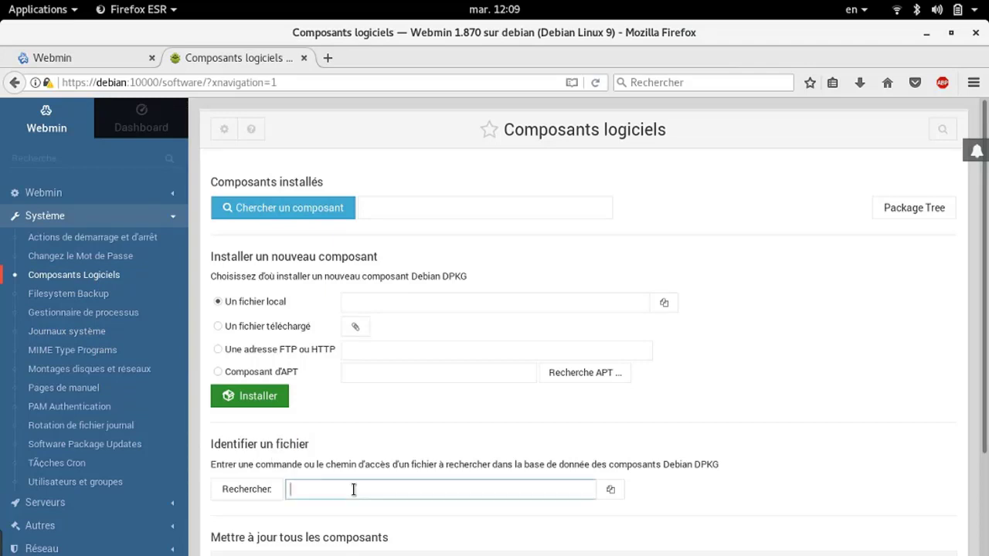
type("pwd")
left_click(260, 491)
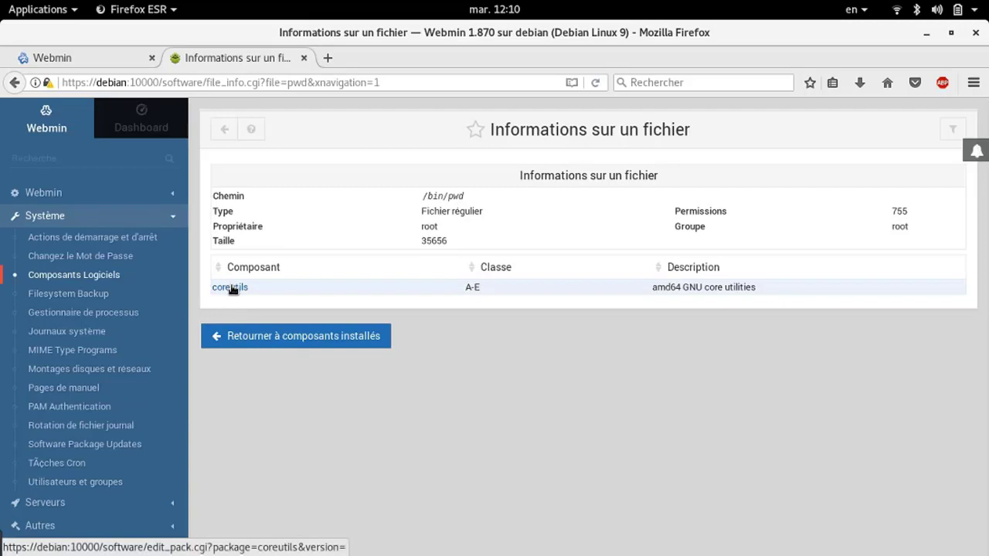
left_click(230, 287)
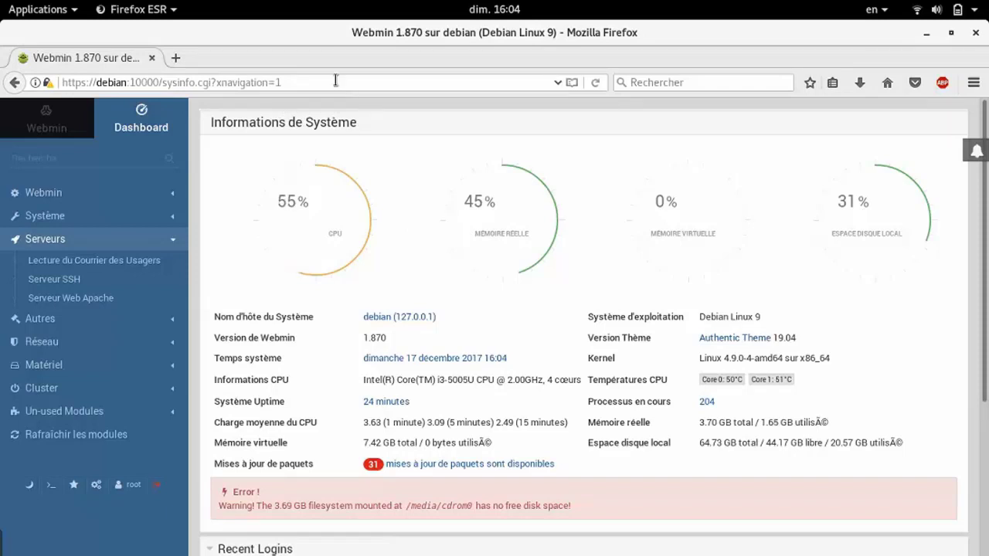
left_click(305, 80)
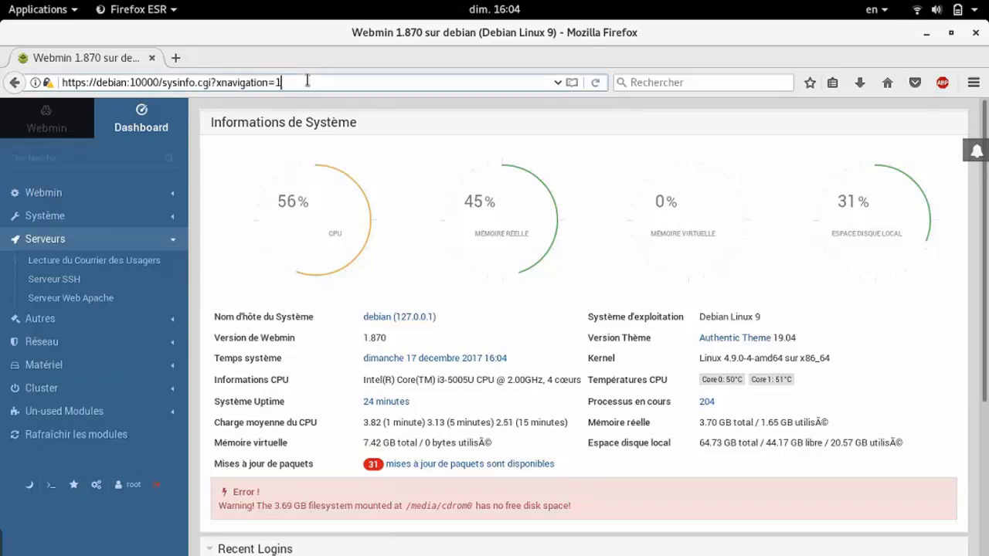
left_click_drag(307, 80, 35, 78)
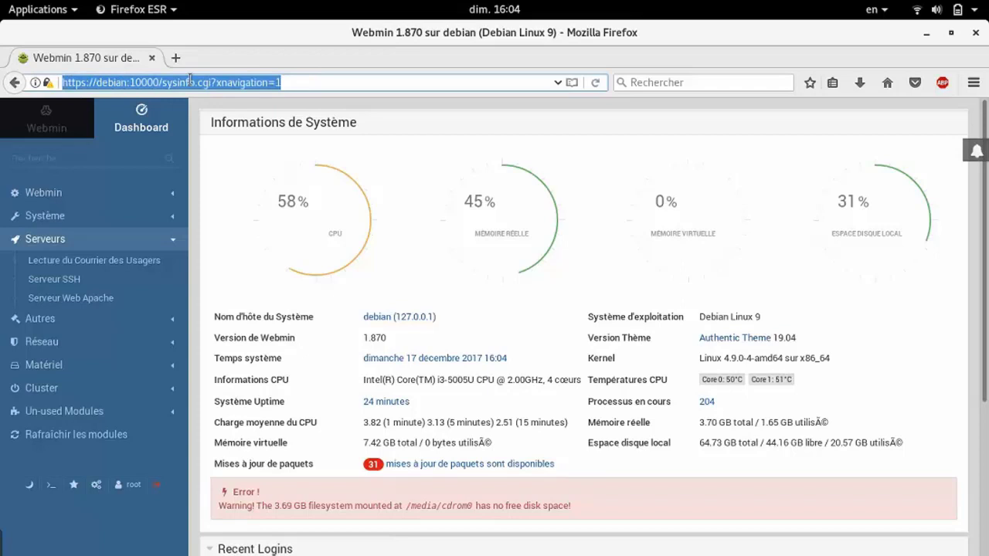
left_click(117, 82)
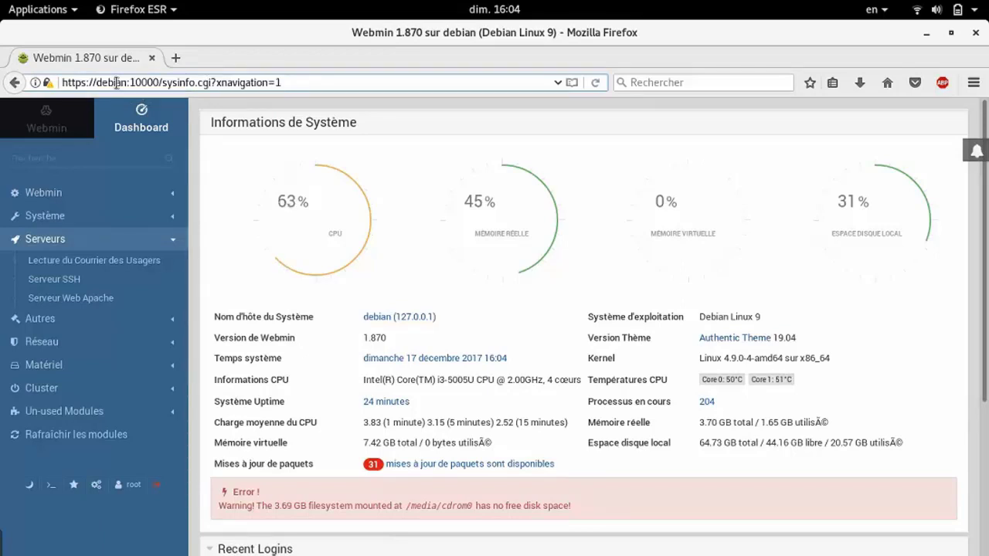
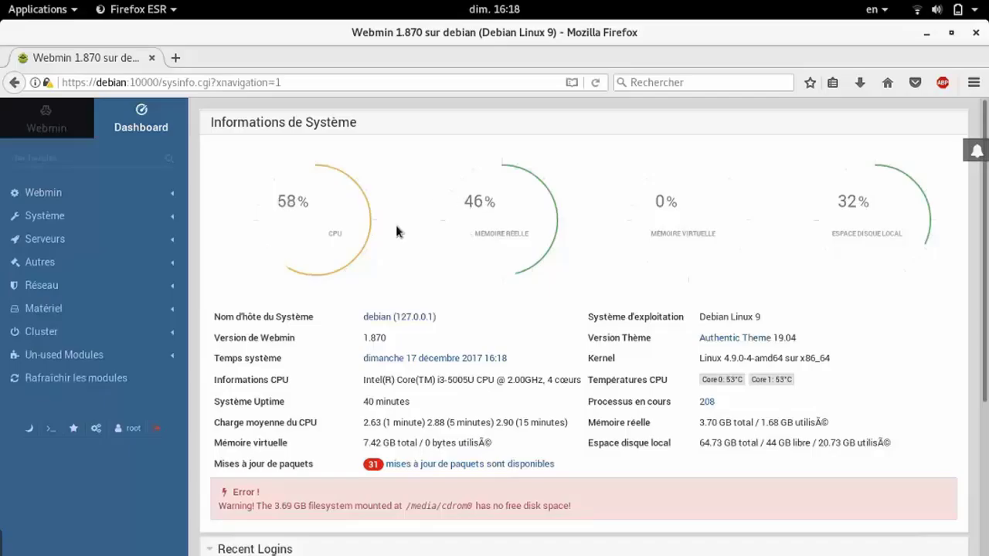
Expand Autres in the Webmin sidebar to list its tools
left_click(40, 262)
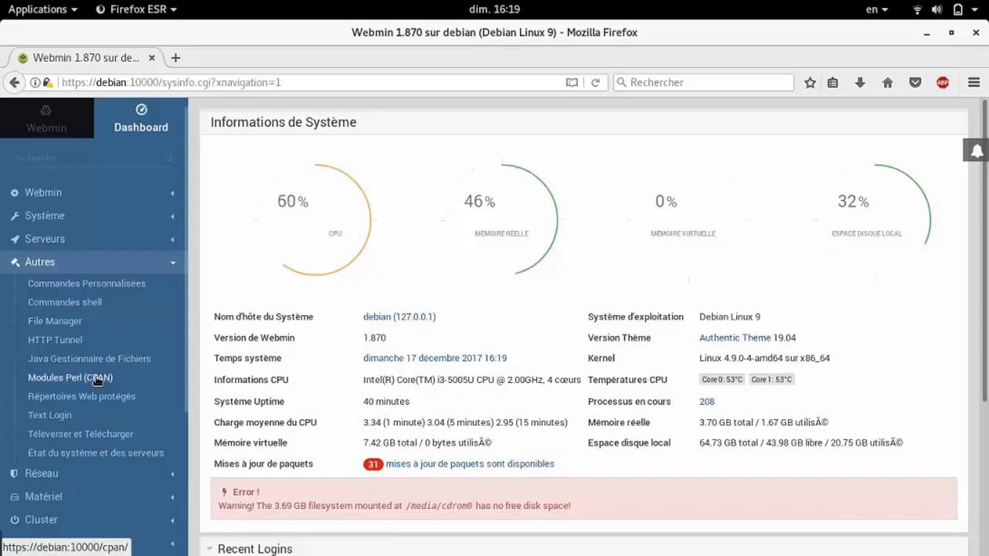
left_click(97, 379)
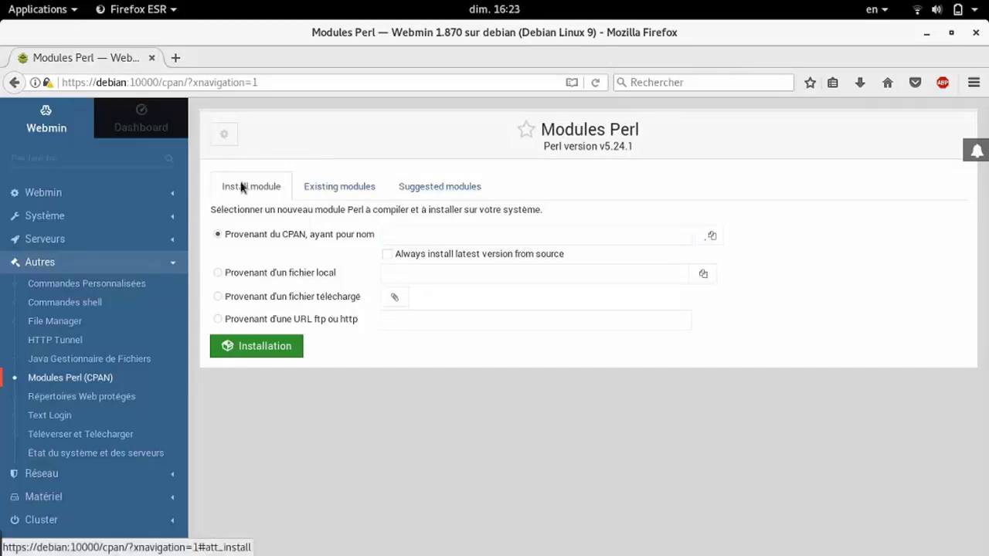
left_click(326, 195)
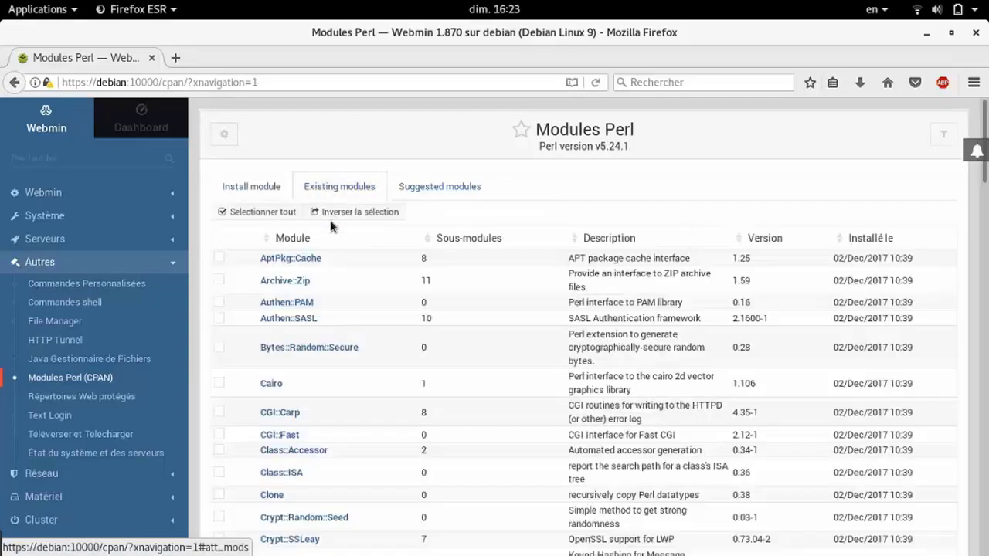
scroll(346, 397, "down", 10)
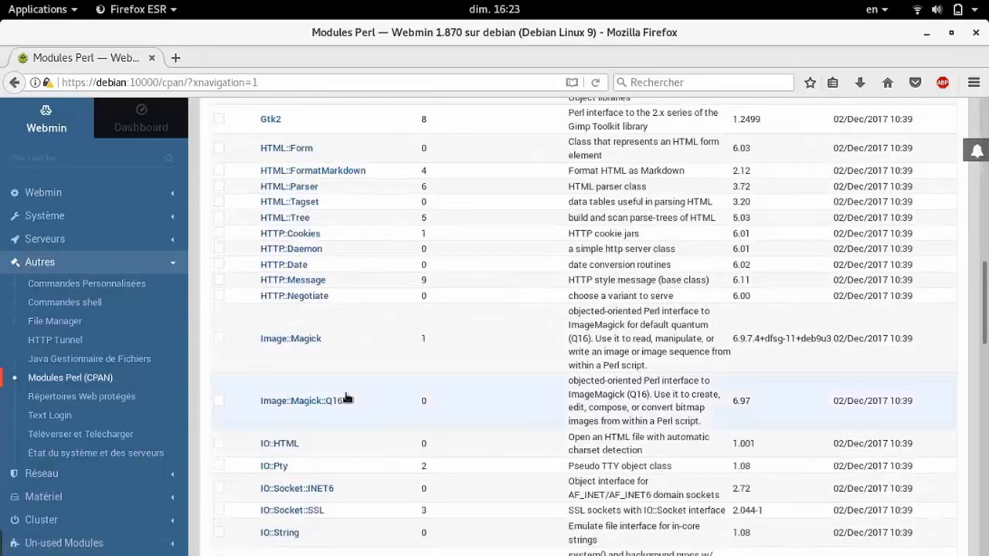
scroll(346, 397, "down", 5)
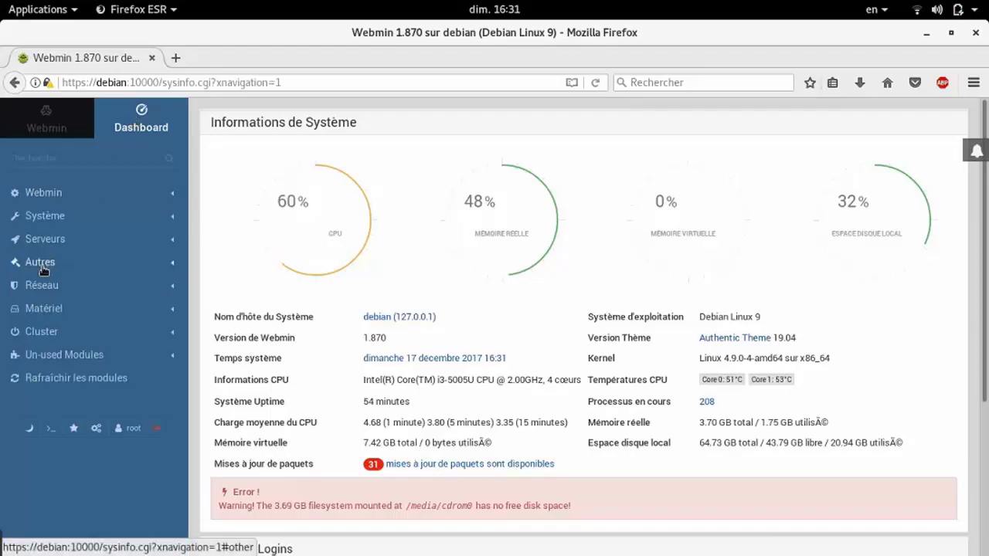
Open Modules Perl (CPAN) under Autres, check existing modules, then return to the install form
left_click(42, 265)
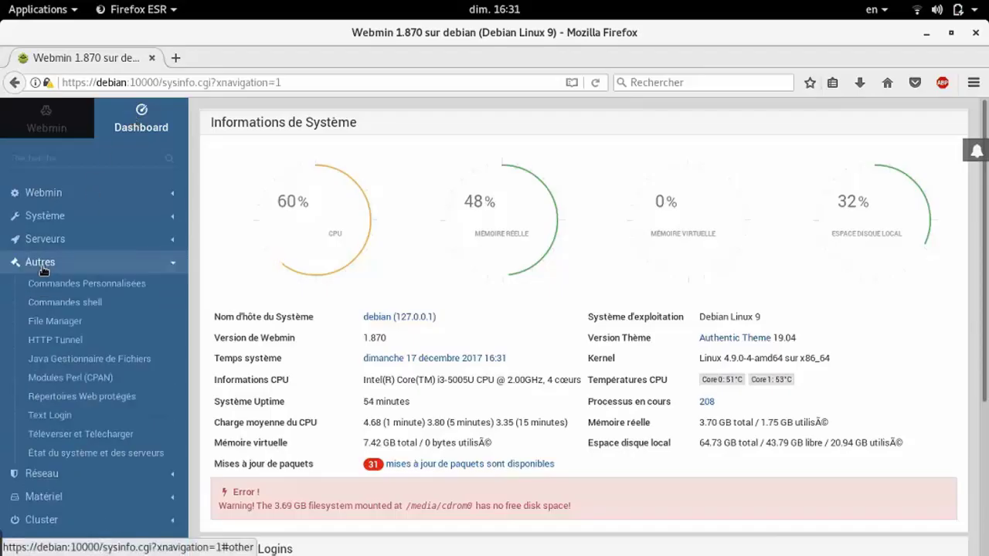
left_click(92, 384)
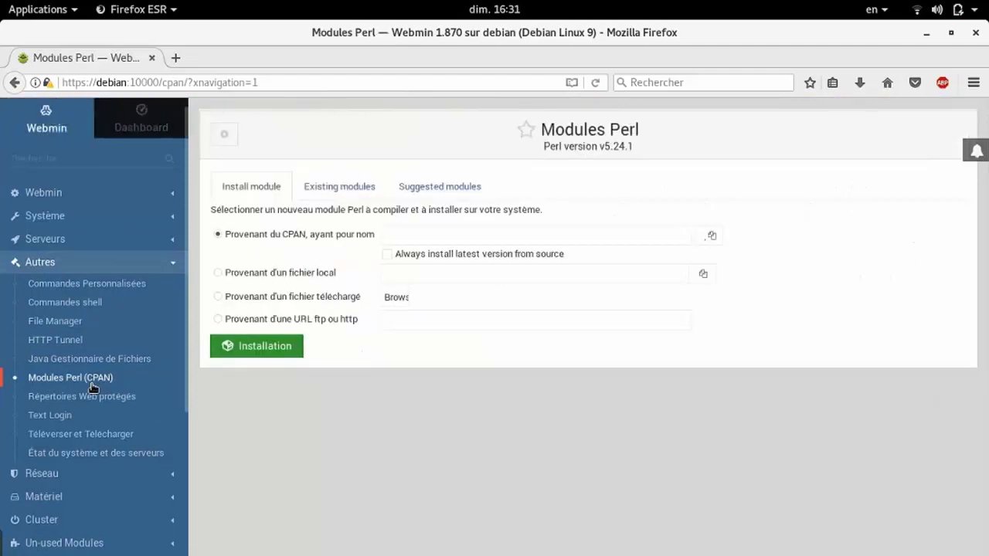
left_click(313, 192)
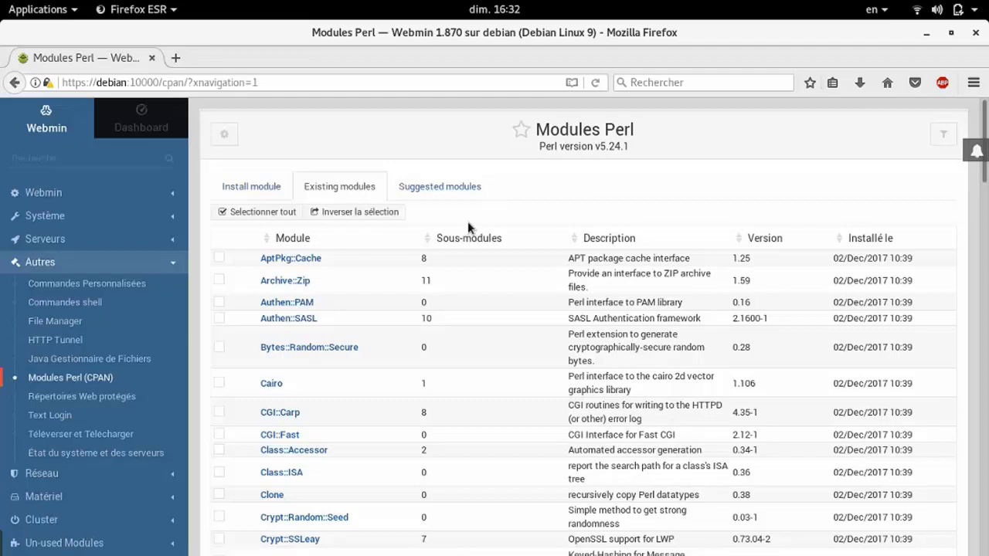
left_click(247, 185)
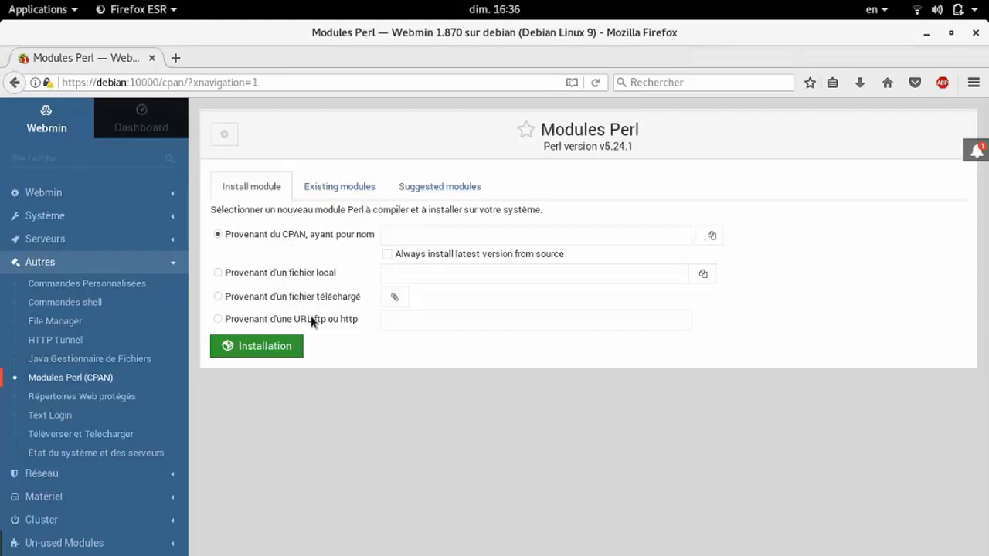
Enter NET::Telnet as the CPAN module name
left_click(332, 238)
left_click(401, 242)
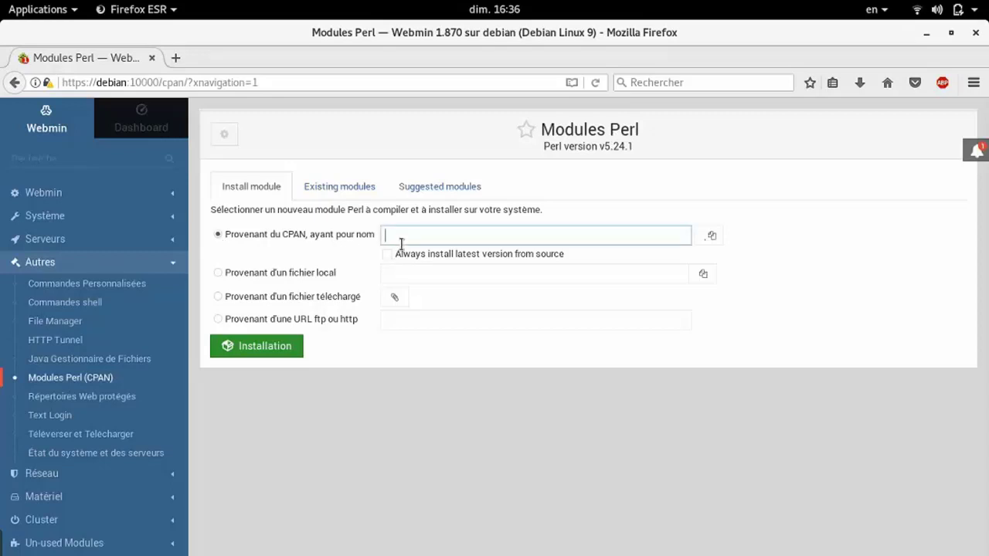
type("NET::Telnet")
Switch the module source to an uploaded file and bring up the file chooser
left_click(238, 281)
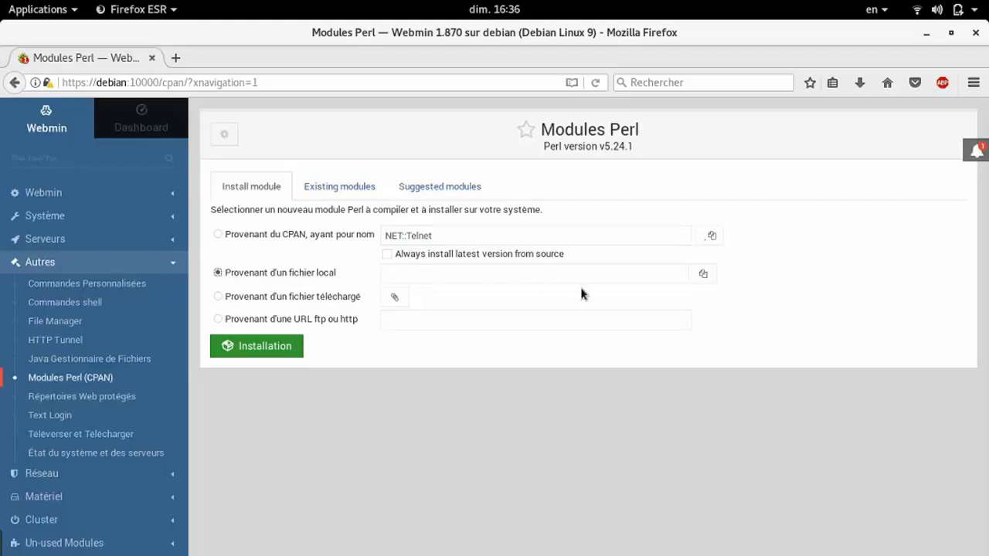
left_click(510, 266)
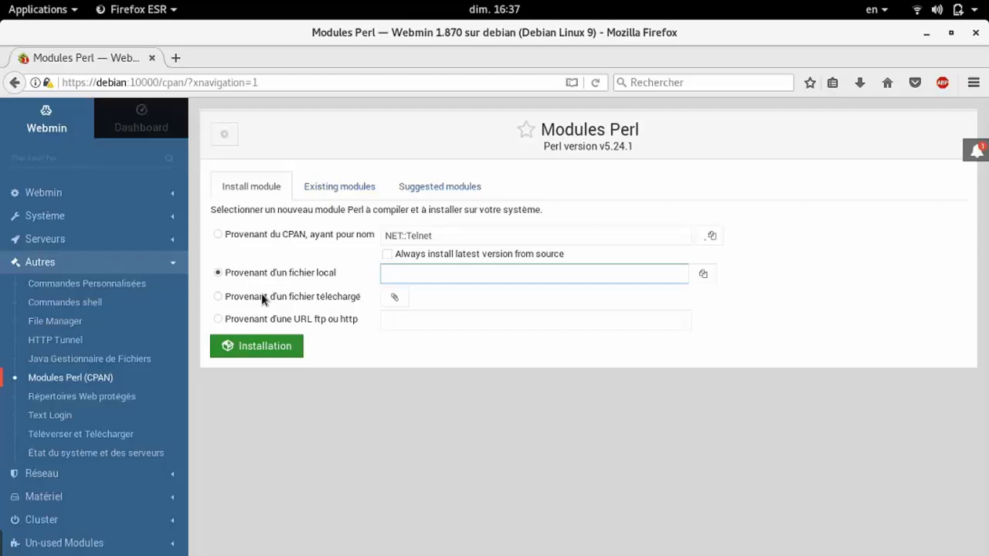
left_click(262, 295)
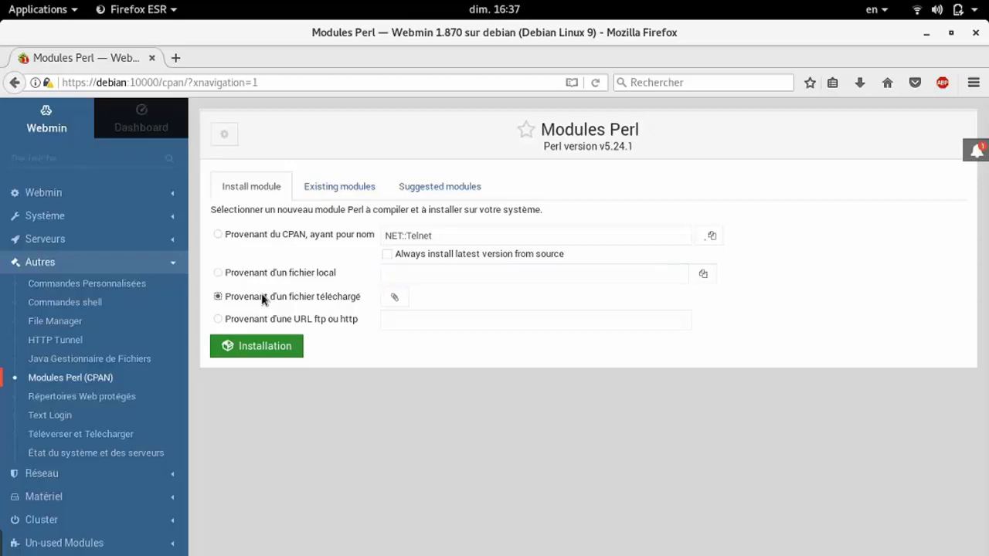
left_click(392, 300)
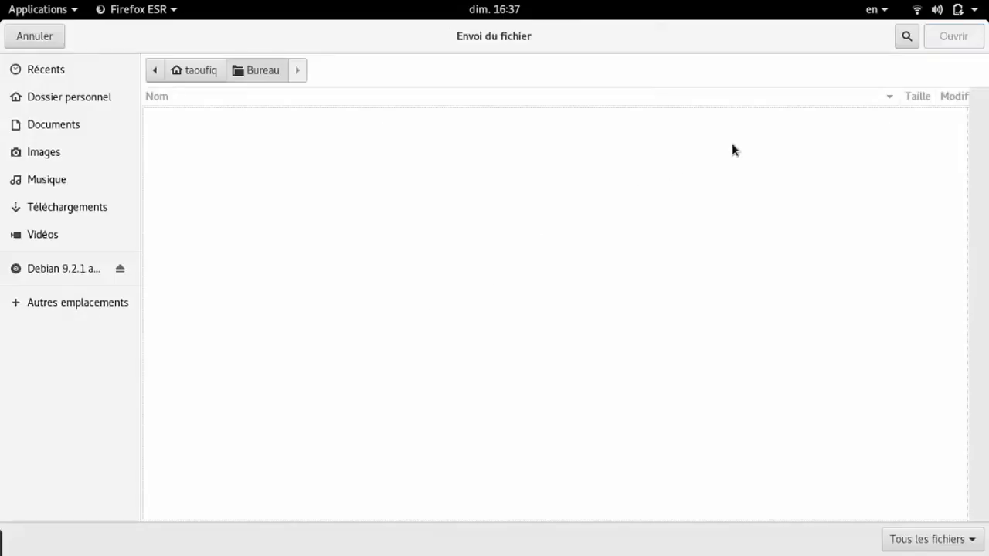
Cancel the Envoi du fichier dialog without choosing a file
left_click(30, 34)
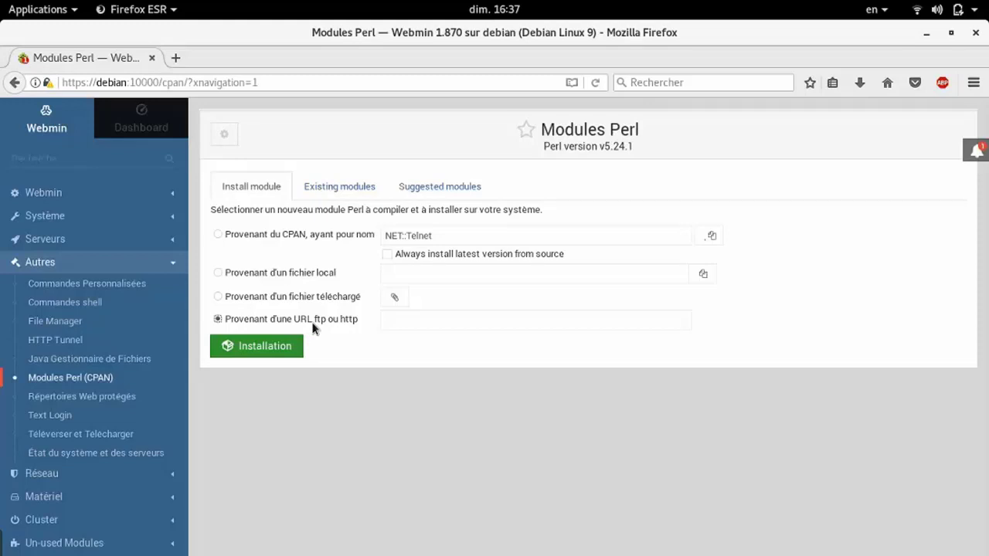
Set the source back to Provenant du CPAN and start installing NET::Telnet
left_click(454, 323)
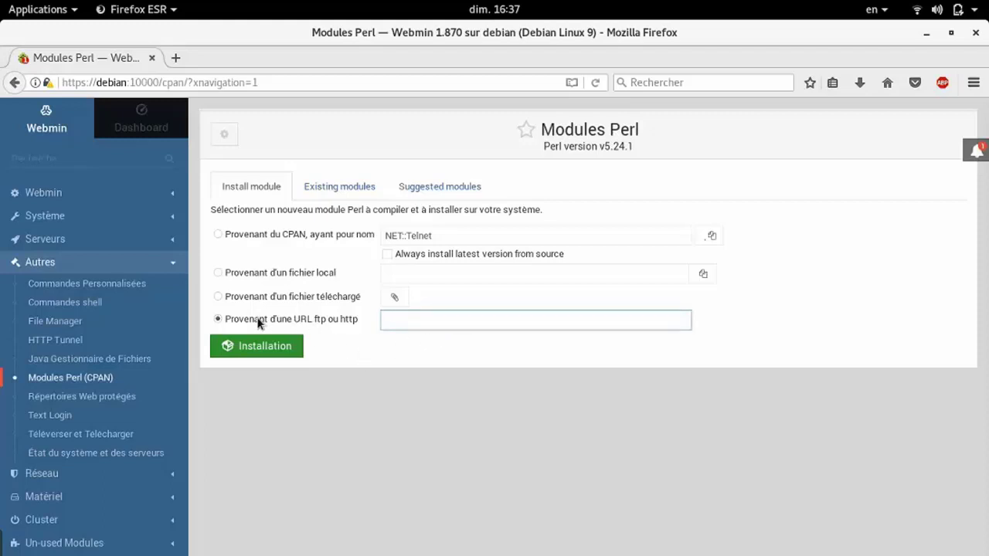
left_click(255, 248)
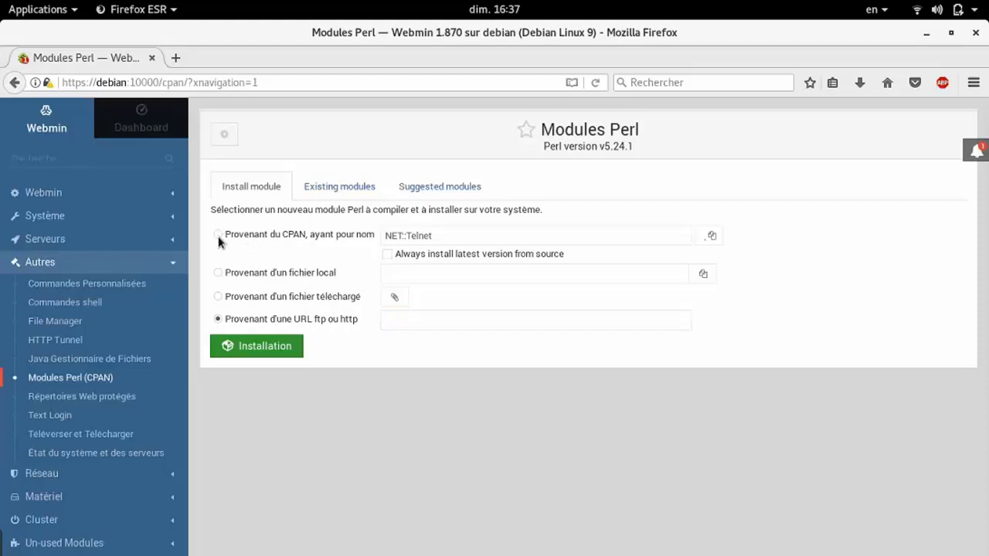
left_click(218, 236)
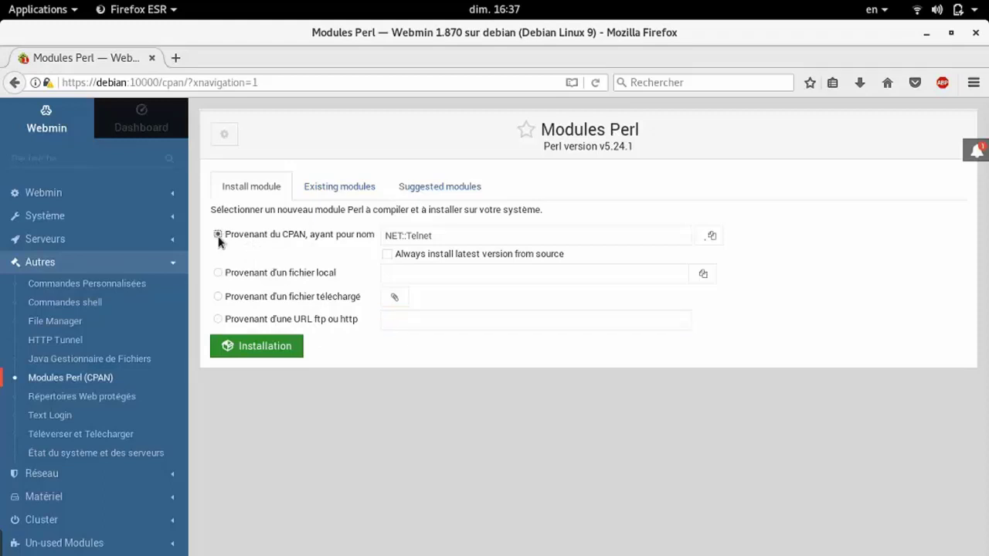
left_click(257, 355)
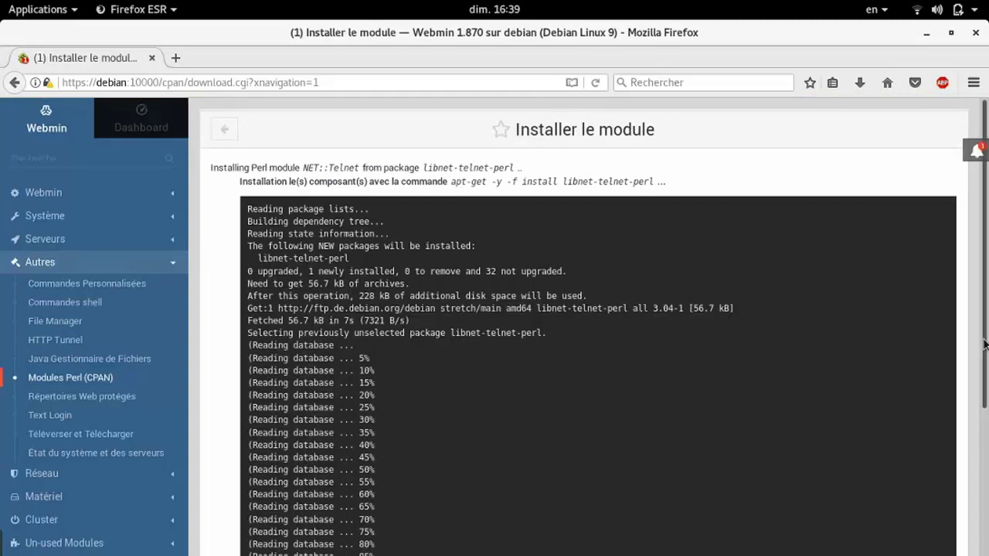
Confirm the 'installation effectuée' line, then return to the installed Perl modules list
left_click_drag(982, 344, 987, 502)
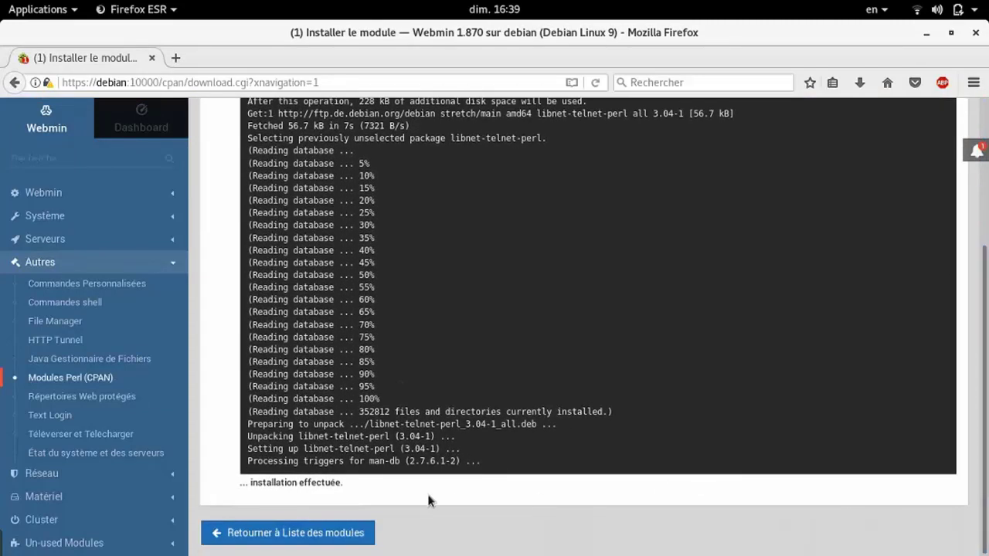
left_click_drag(355, 487, 218, 488)
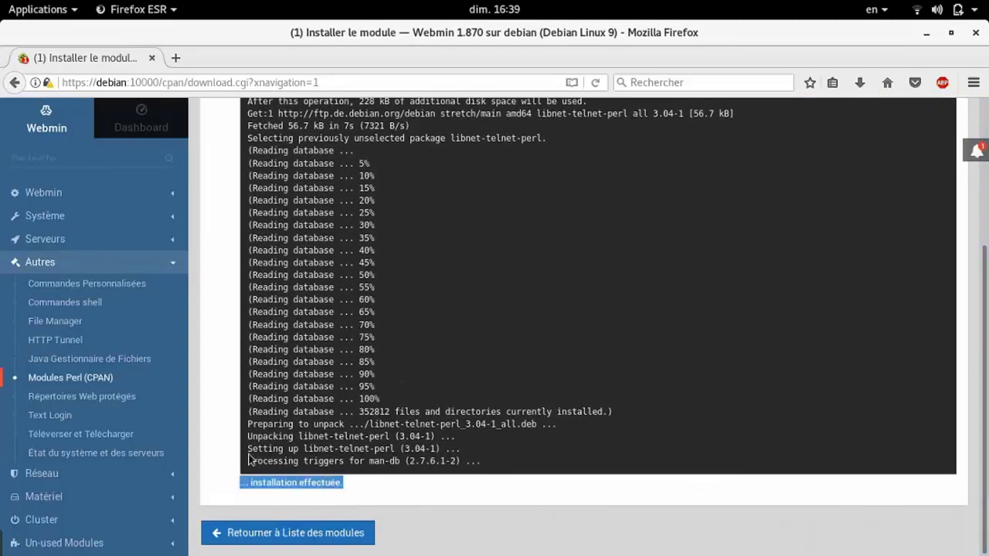
scroll(209, 309, "up", 5)
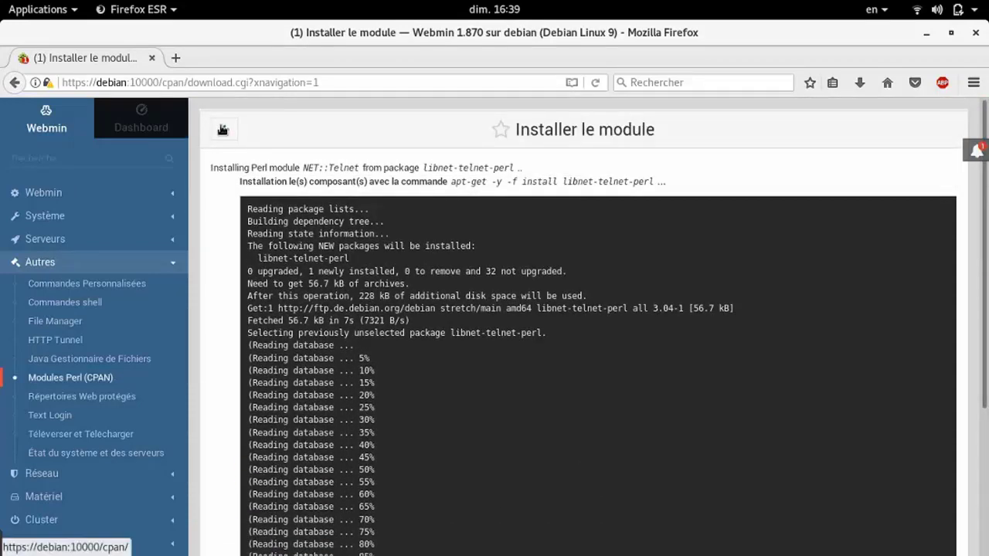
left_click(222, 130)
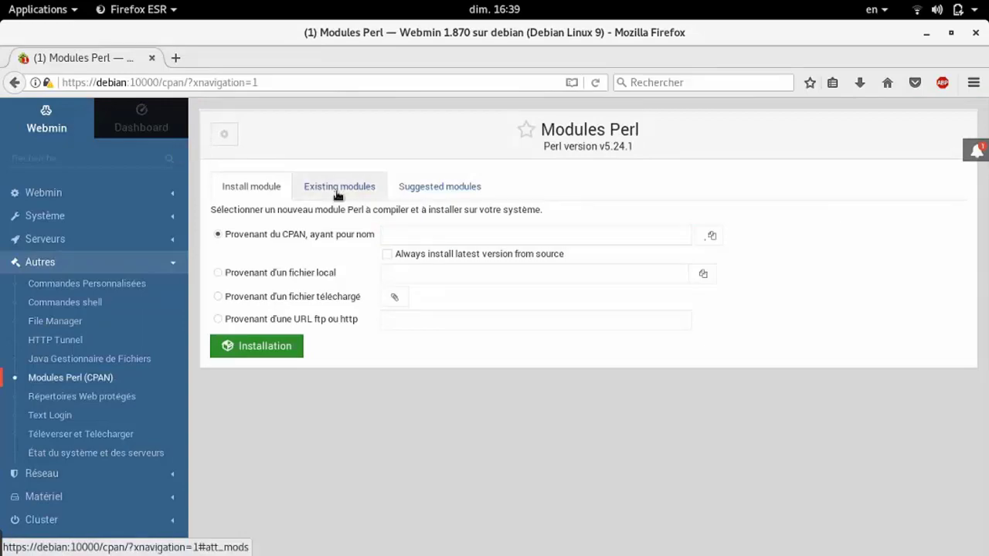
left_click(338, 188)
Open the Net::Telnet module details, then go to the system information dashboard
scroll(669, 287, "down", 10)
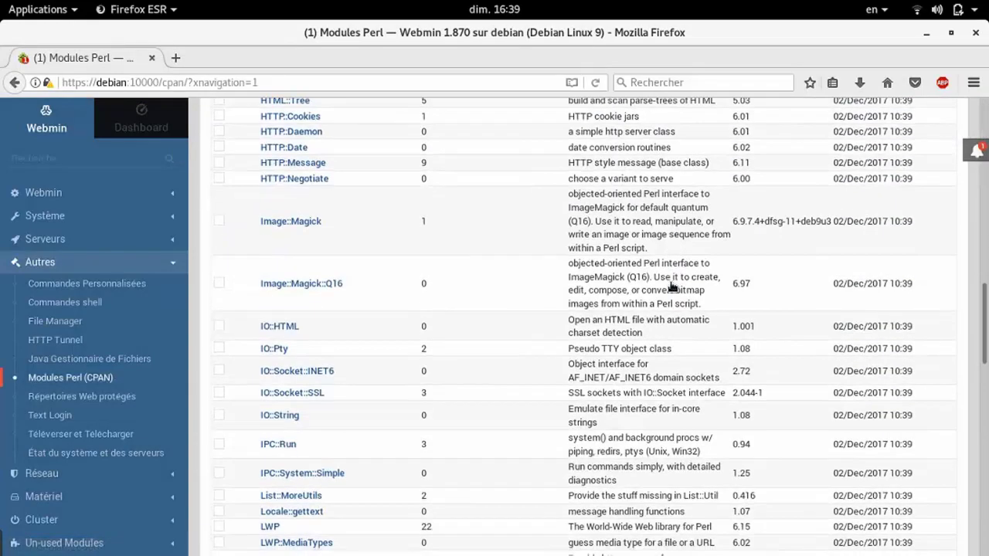
scroll(669, 287, "down", 6)
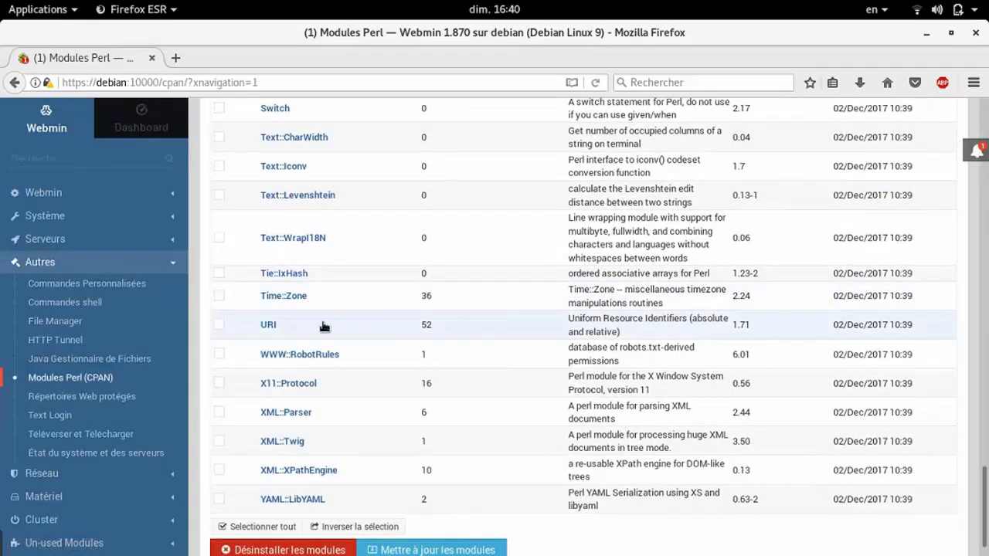
scroll(324, 326, "up", 4)
scroll(324, 327, "up", 5)
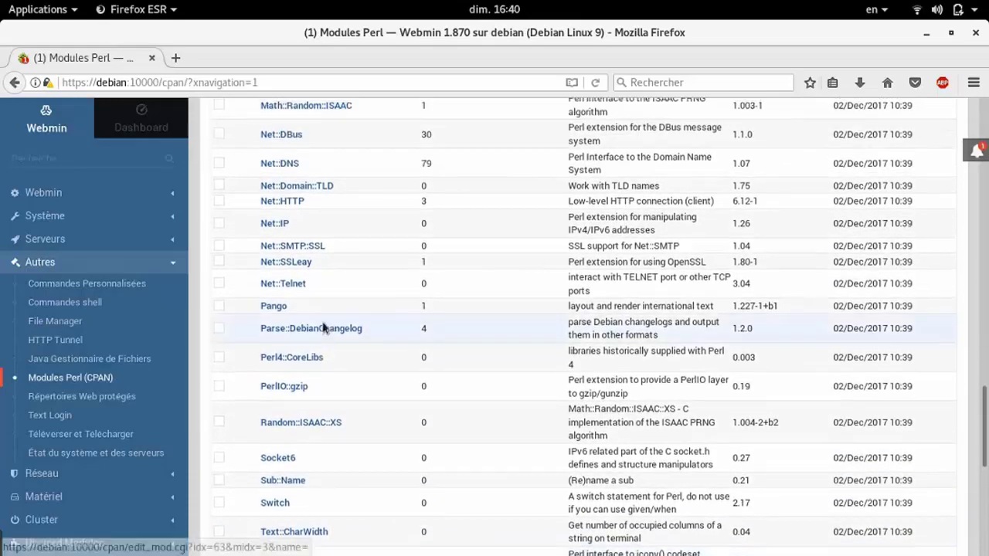
left_click(296, 323)
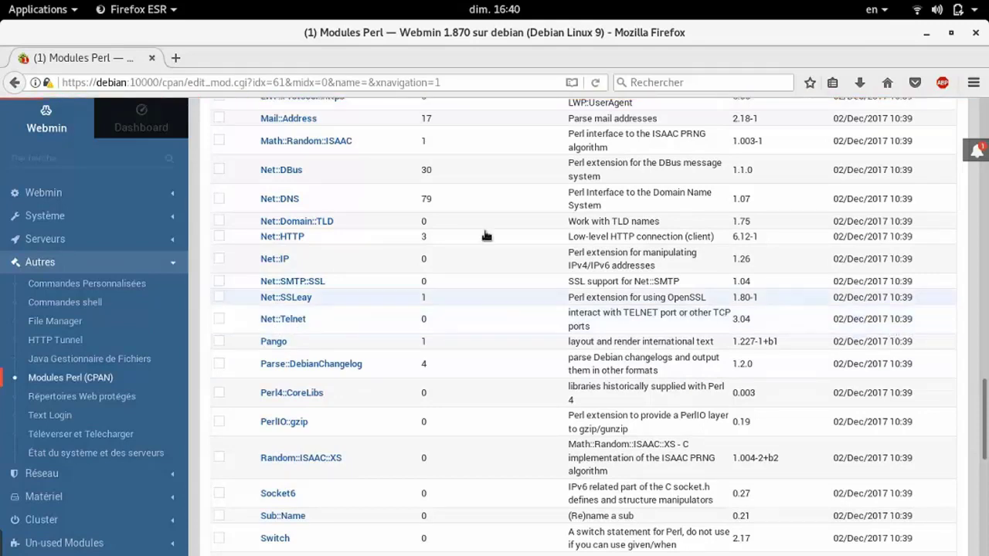
left_click(143, 124)
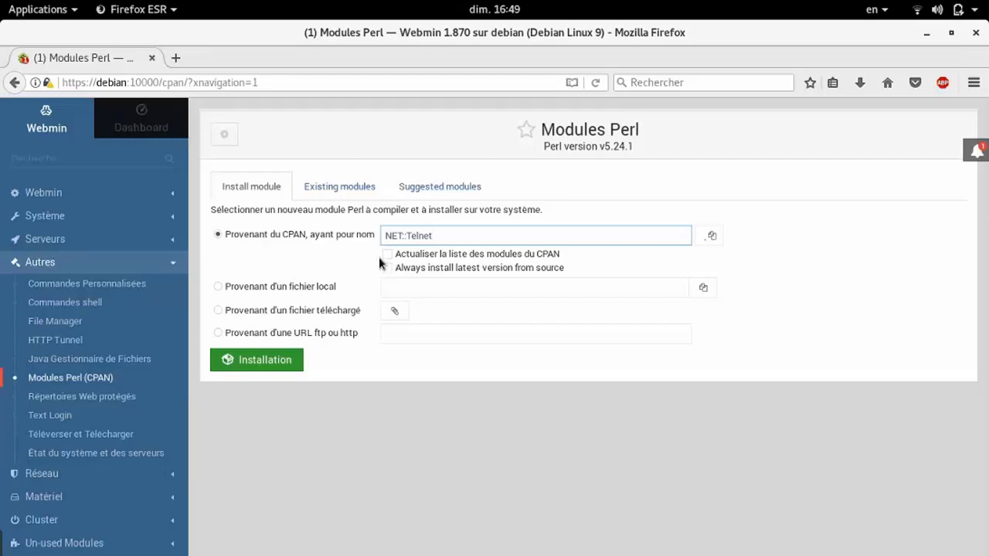
Toggle 'Actualiser la liste des modules du CPAN' on and back off, leaving the name empty
left_click(379, 258)
left_click(387, 258)
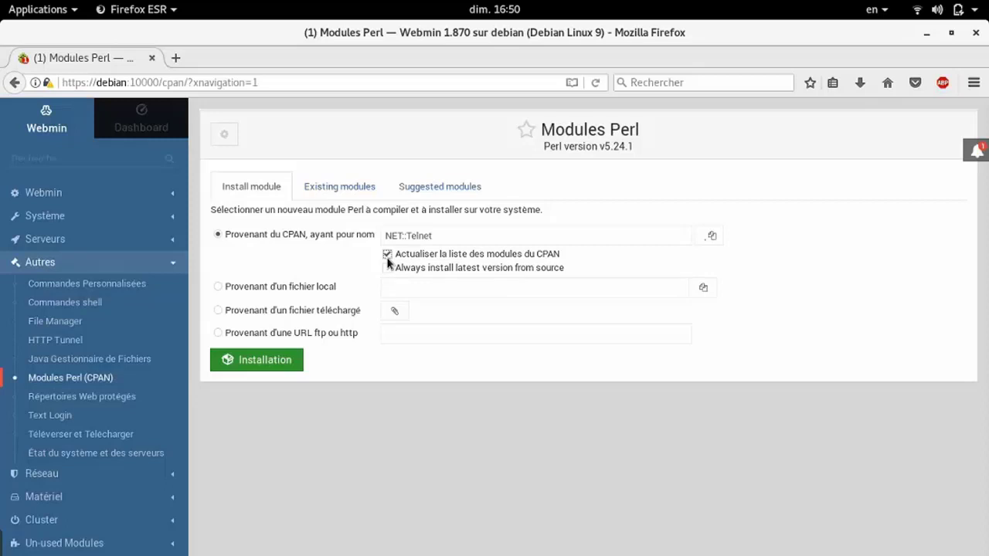
left_click(388, 258)
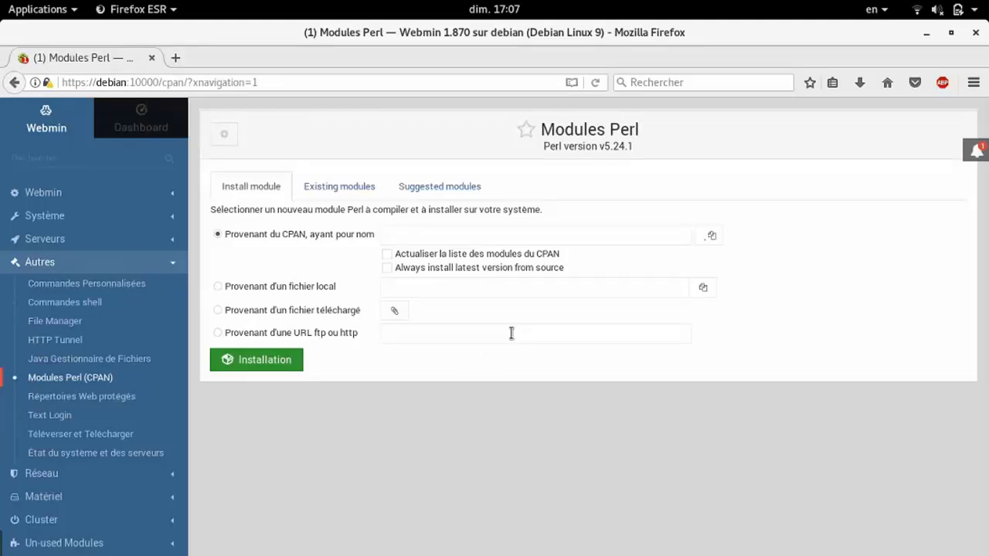
View Exporter::Tiny from the Existing modules list, then go back to the list
left_click(323, 193)
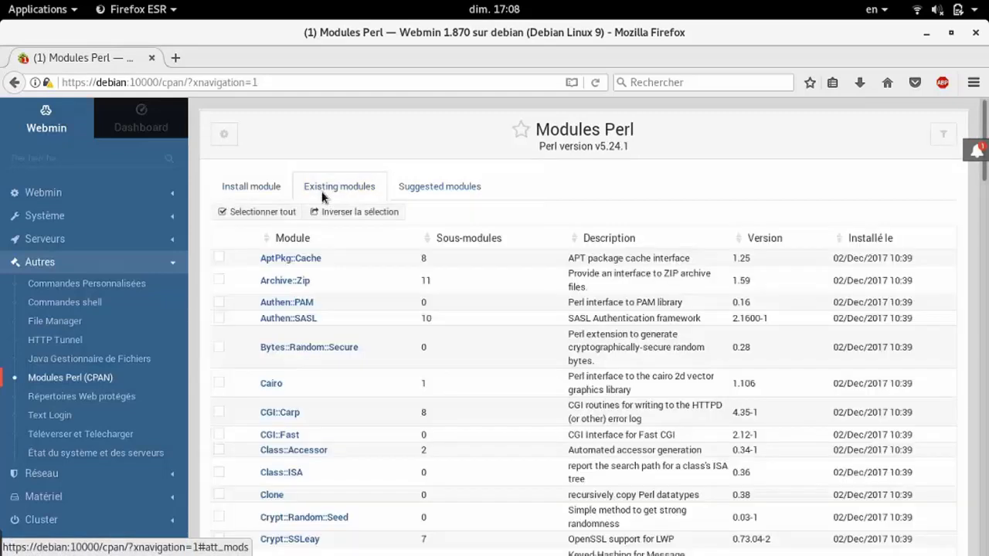
scroll(453, 276, "down", 5)
left_click(452, 277)
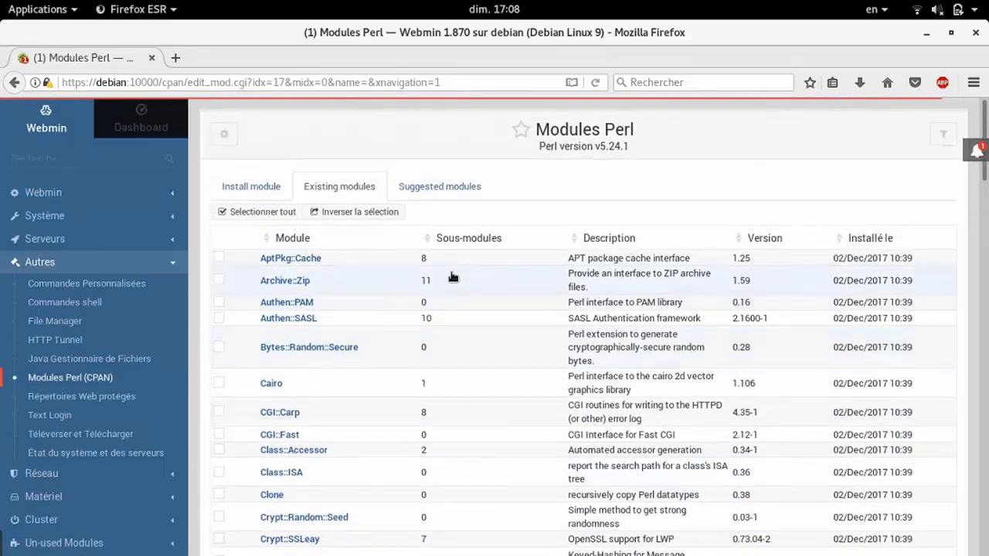
key("alt+Left")
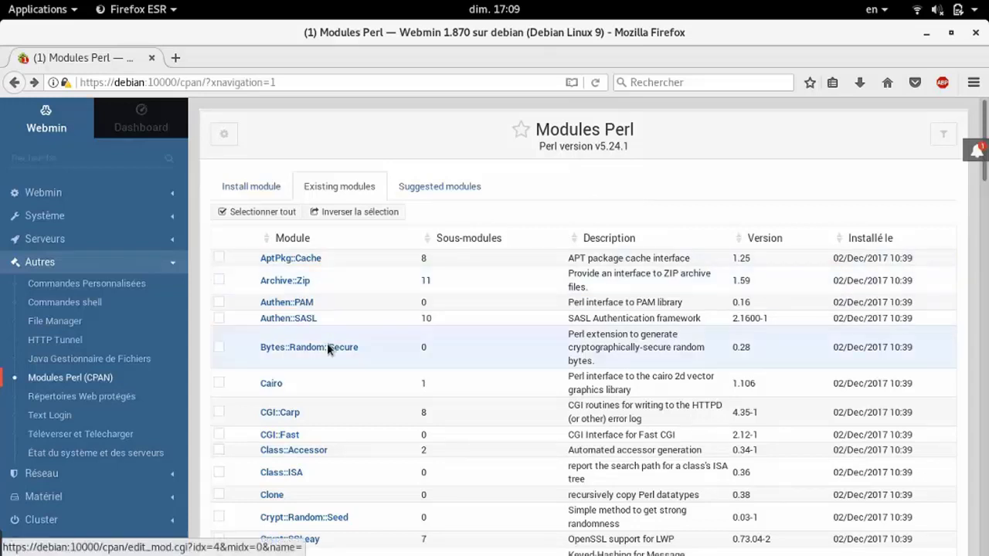
left_click(286, 350)
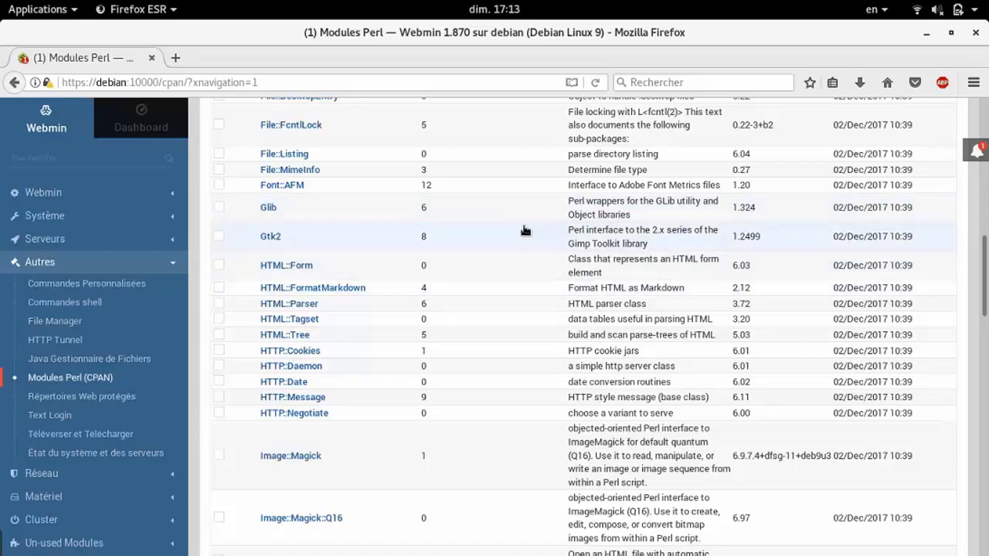
Scroll the Existing modules table down and open the Net::Telnet 3.04 details
scroll(525, 230, "down", 5)
scroll(524, 230, "down", 7)
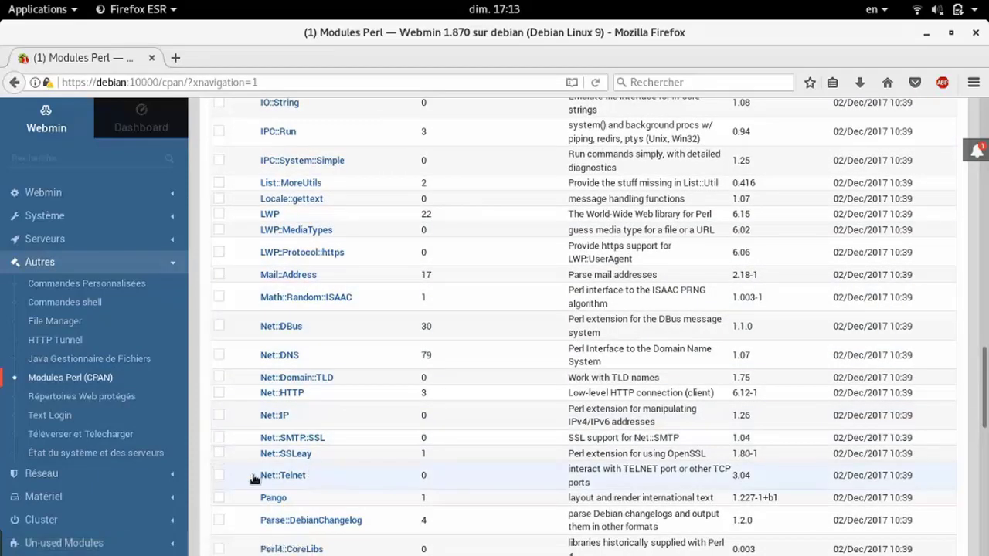
left_click(254, 479)
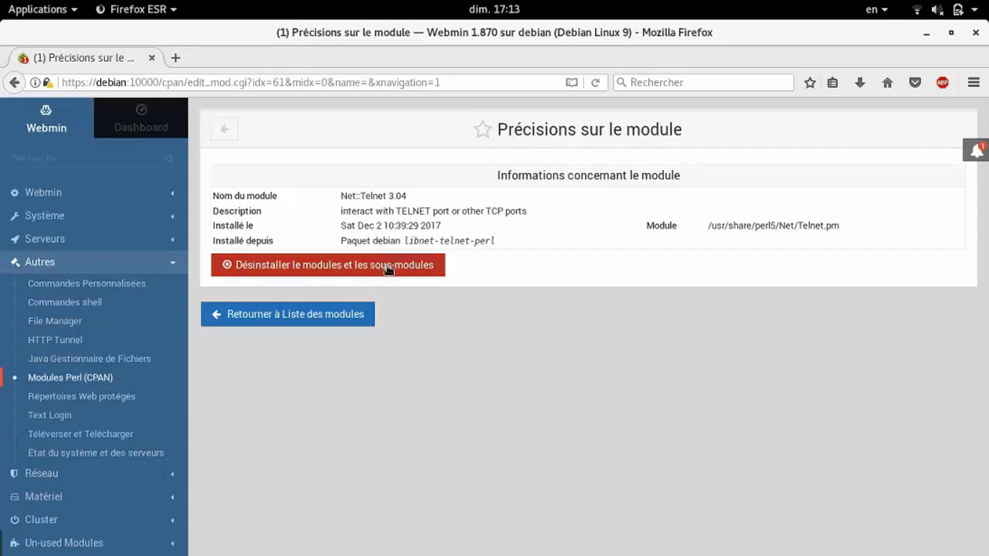
Start uninstalling Net::Telnet and its submodules to list the files to be removed
left_click(388, 266)
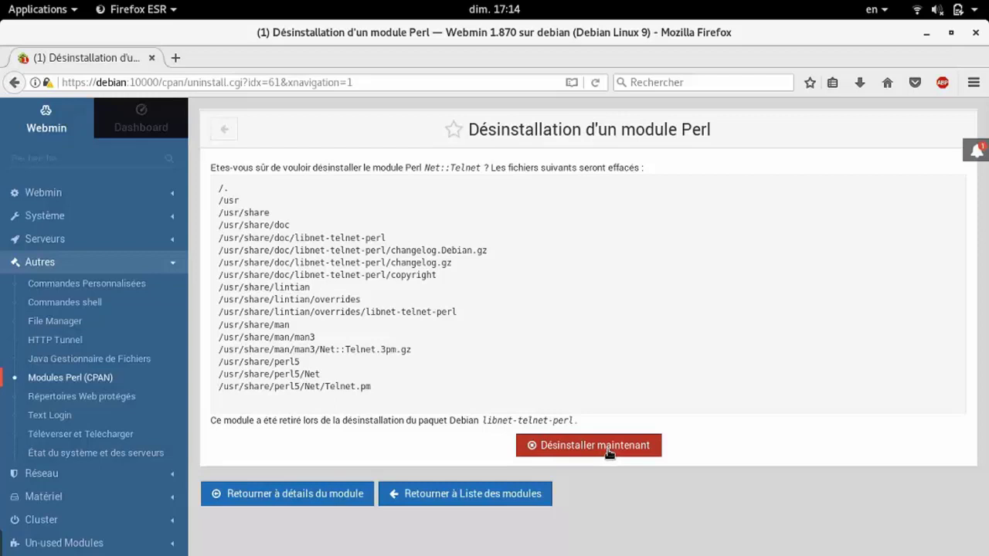
Confirm removing Net::Telnet, then return to the installed Perl modules list
left_click(573, 452)
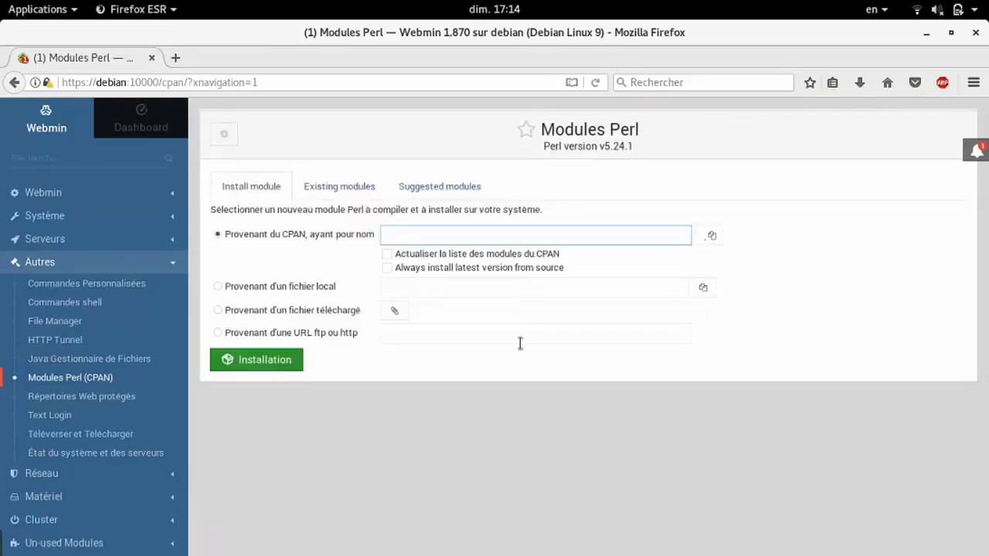
left_click(343, 193)
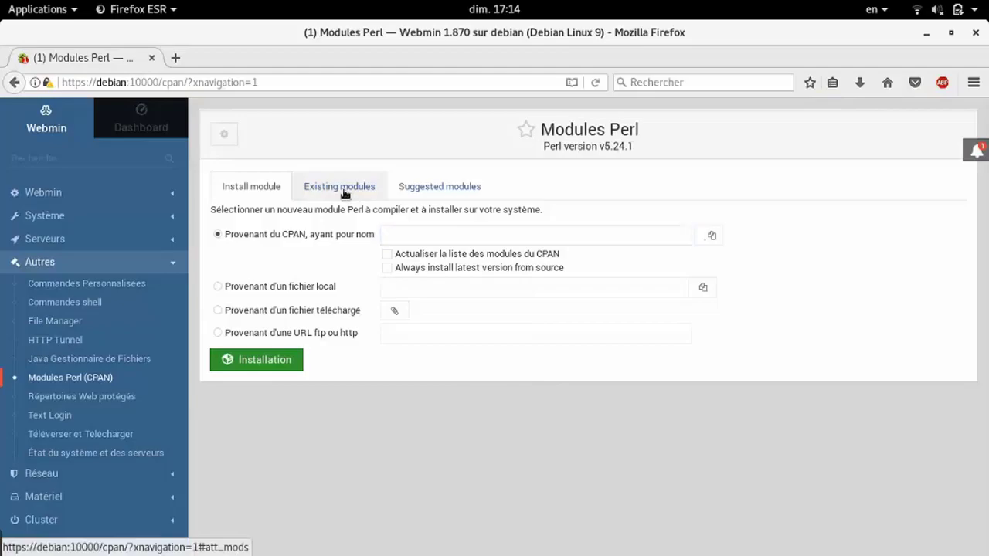
scroll(492, 332, "down", 5)
Scroll down through the installed Perl modules list and back up
scroll(492, 332, "down", 7)
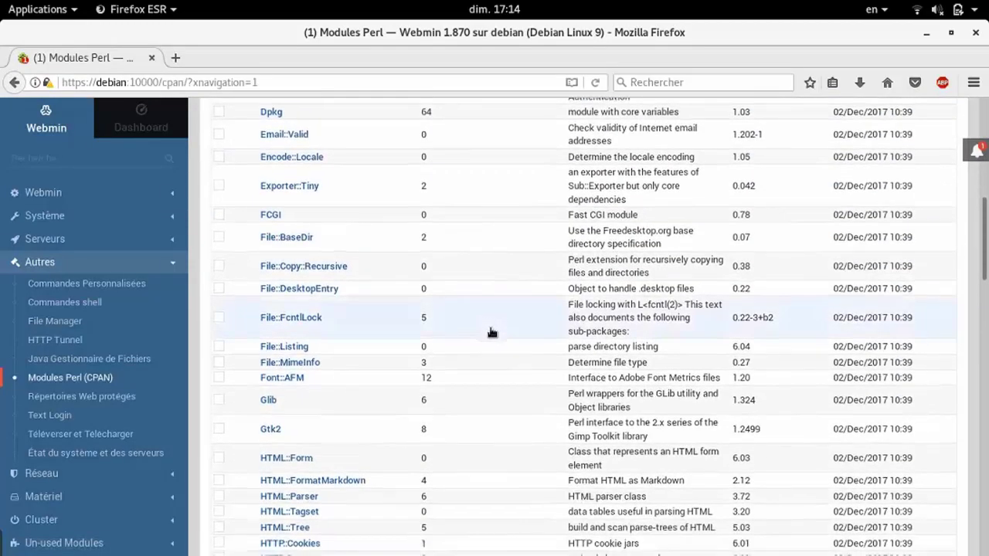
scroll(492, 332, "down", 5)
scroll(492, 332, "down", 6)
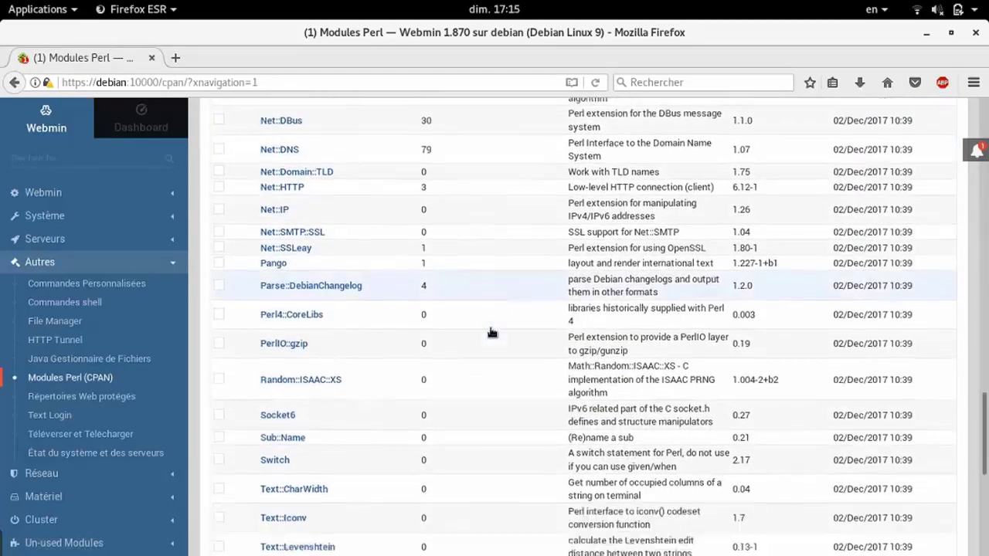
scroll(492, 332, "up", 5)
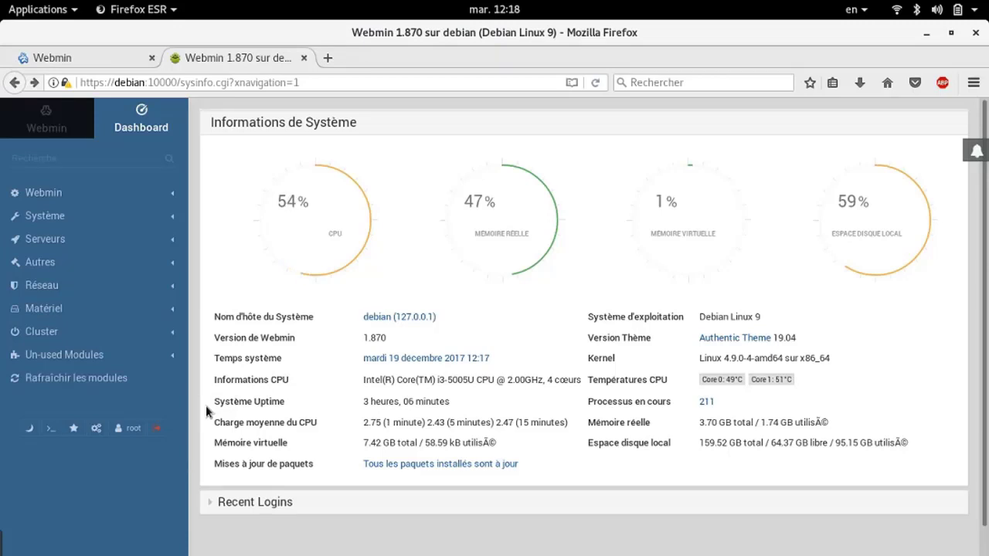
Expand the Webmin category in the left sidebar
left_click(52, 204)
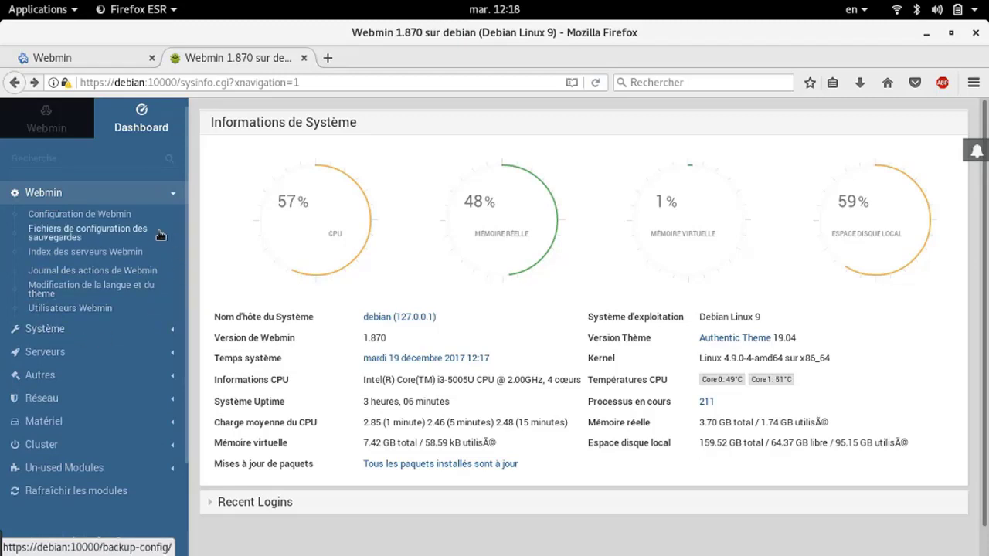
Open Utilisateurs Webmin, showing root as the only user, and expand Système
left_click(95, 310)
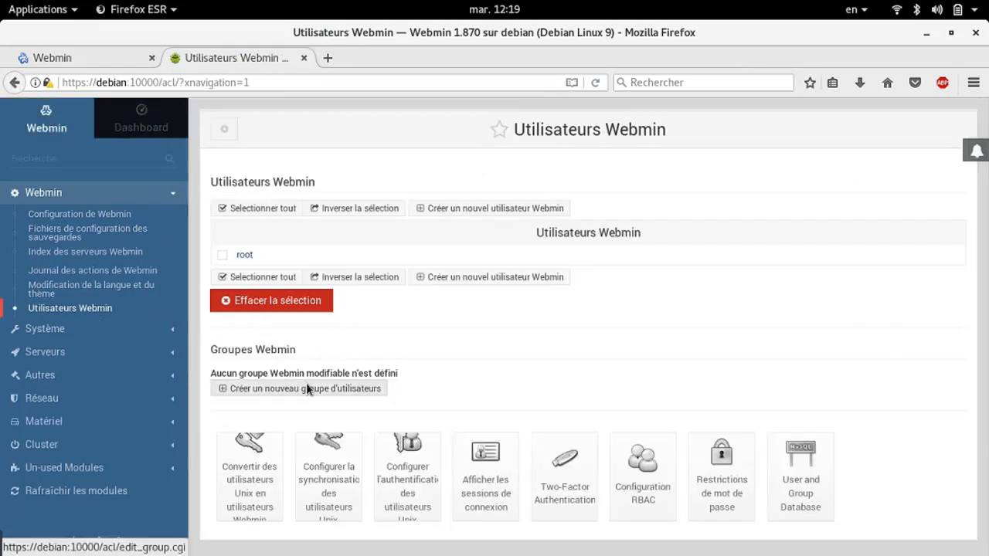
left_click(65, 330)
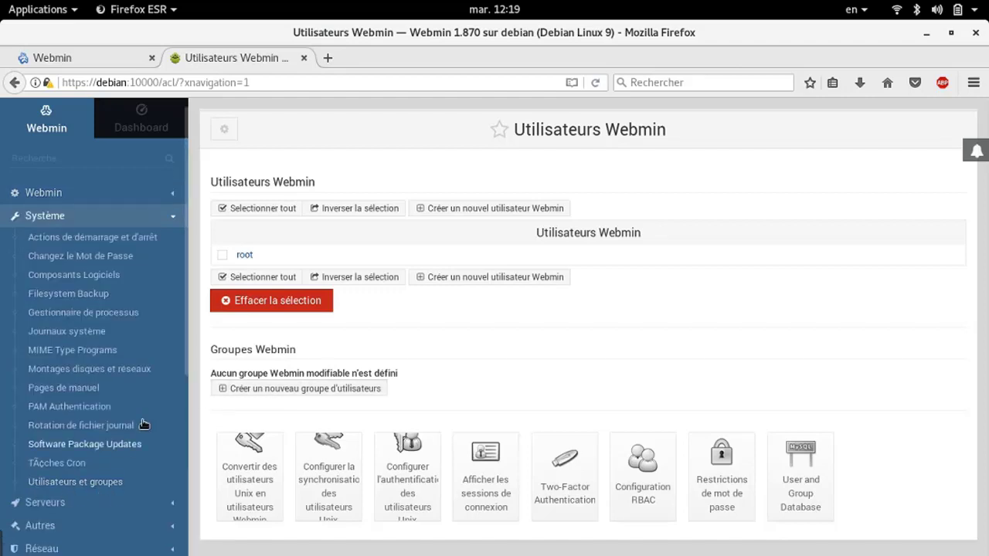
Browse the Gestionnaire de processus list, then expand the Serveurs category
left_click(113, 315)
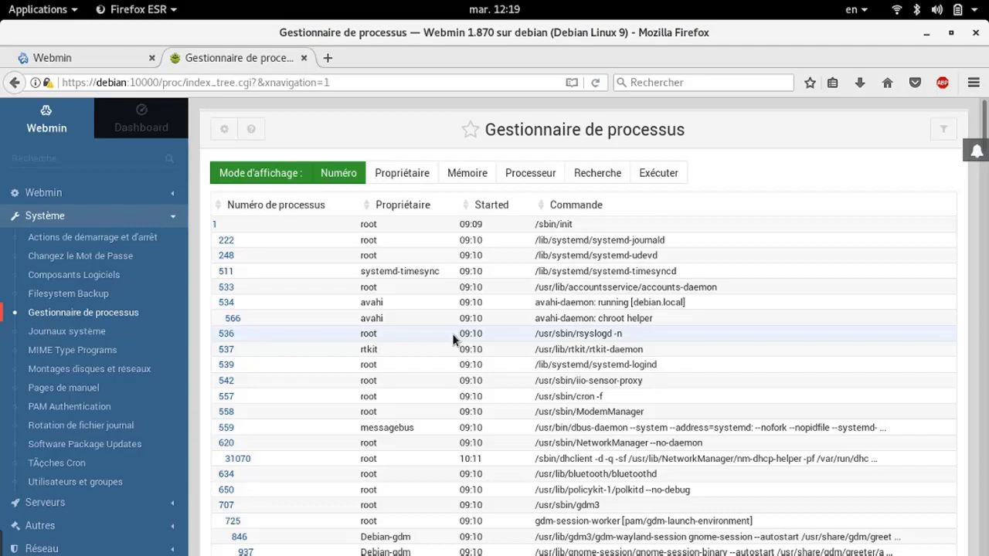
scroll(454, 340, "down", 20)
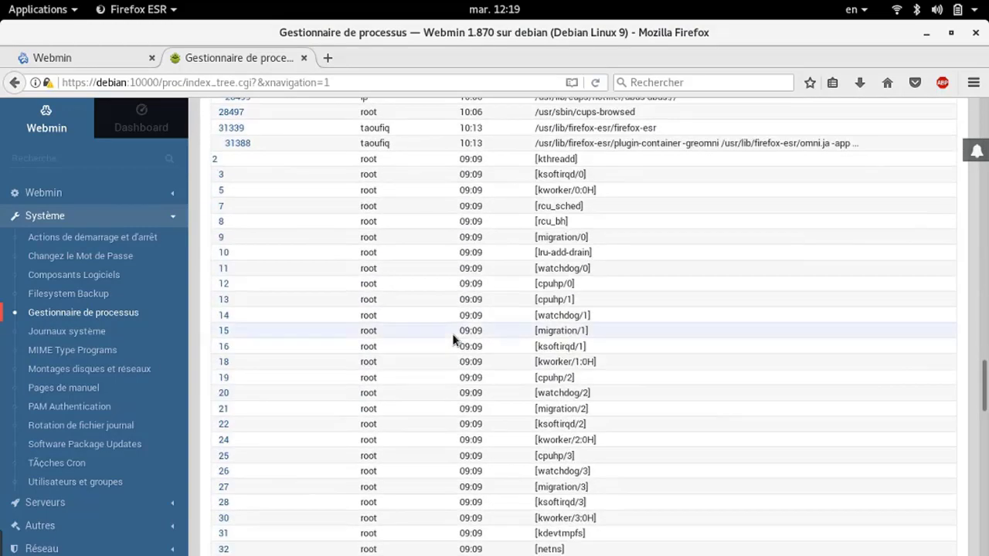
scroll(453, 340, "up", 6)
scroll(453, 340, "up", 8)
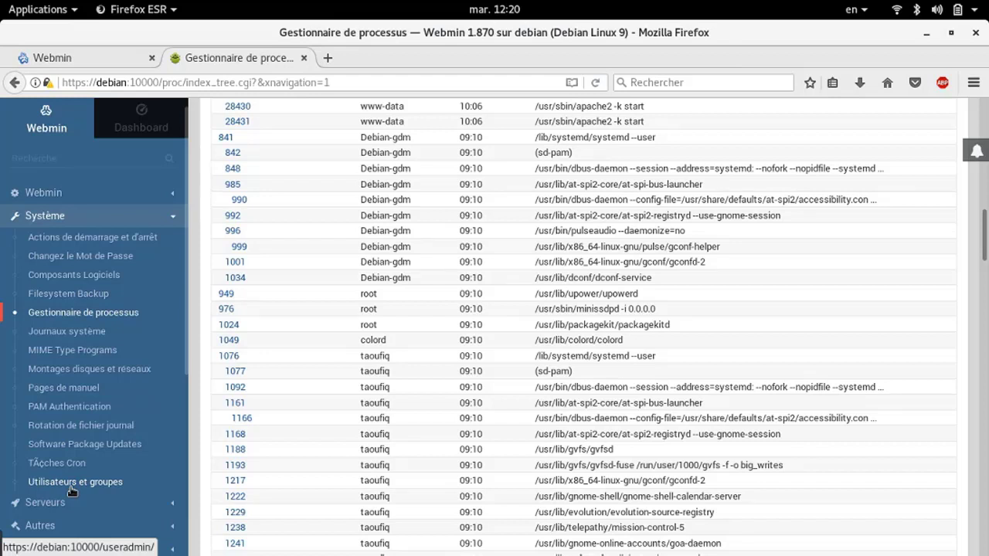
left_click(69, 502)
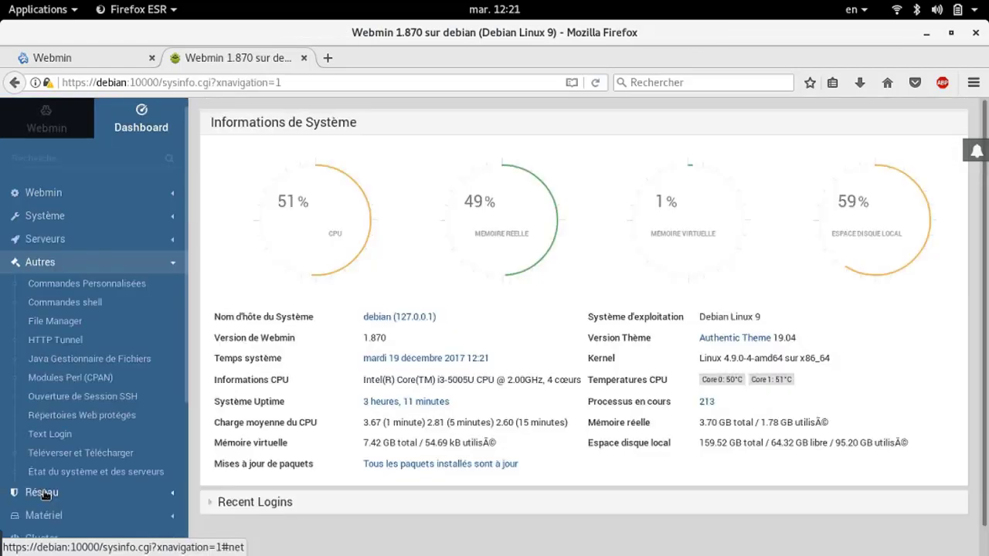
Expand the Réseau, Matériel, Cluster and Un-used Modules sidebar categories in turn
left_click(77, 494)
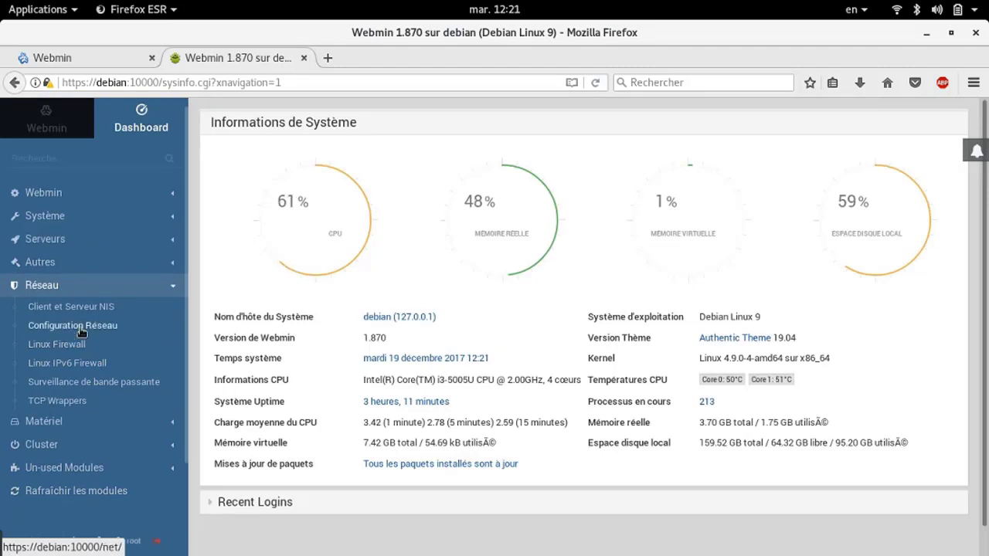
left_click(101, 421)
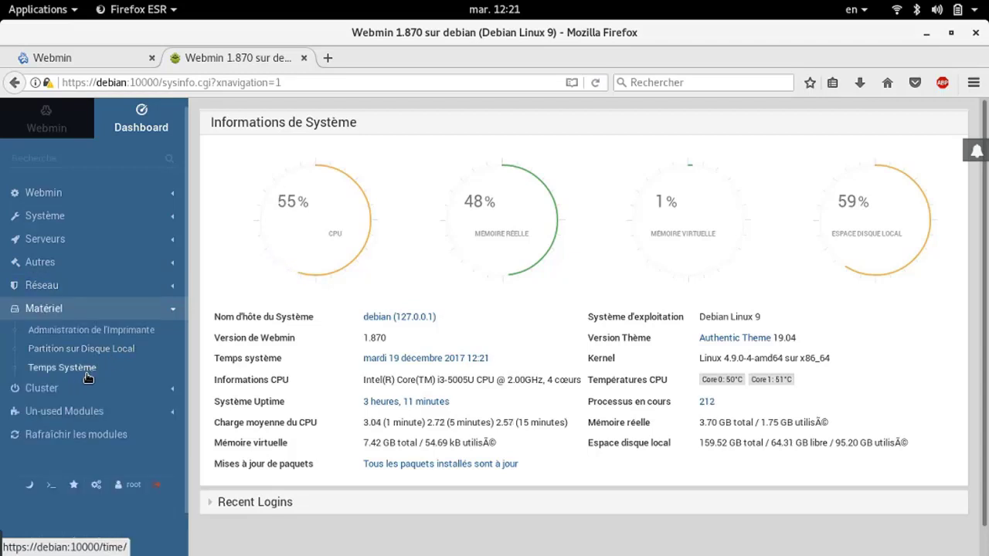
left_click(43, 389)
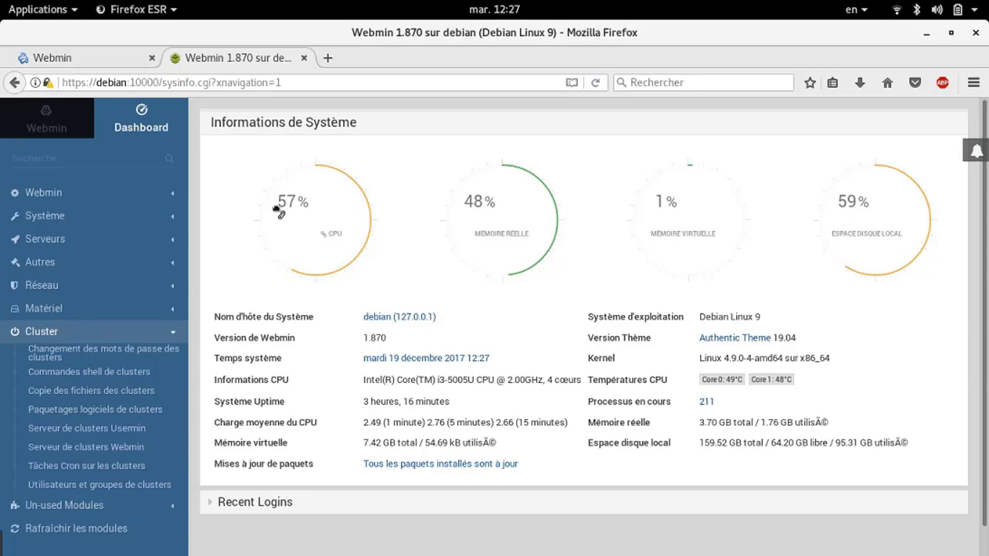
left_click(85, 508)
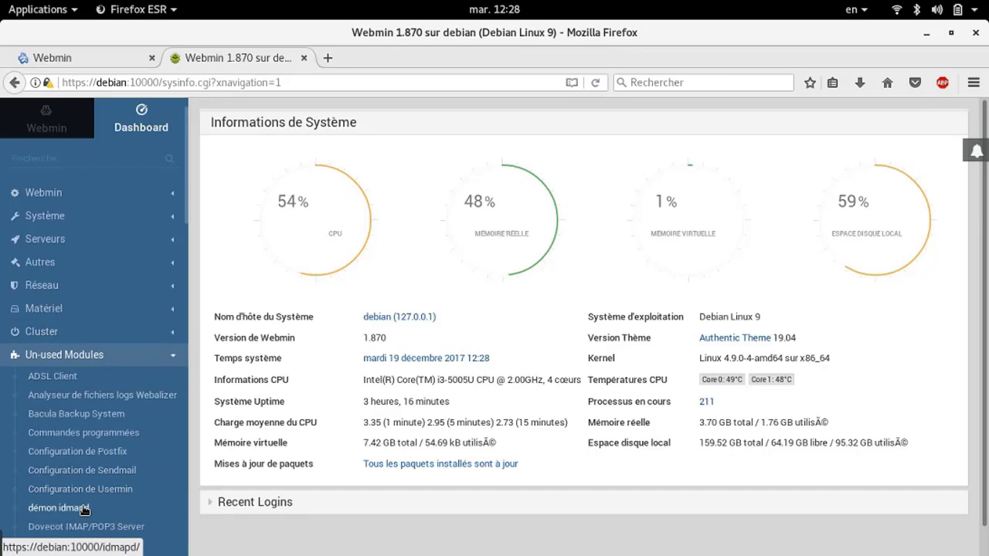
scroll(85, 508, "down", 5)
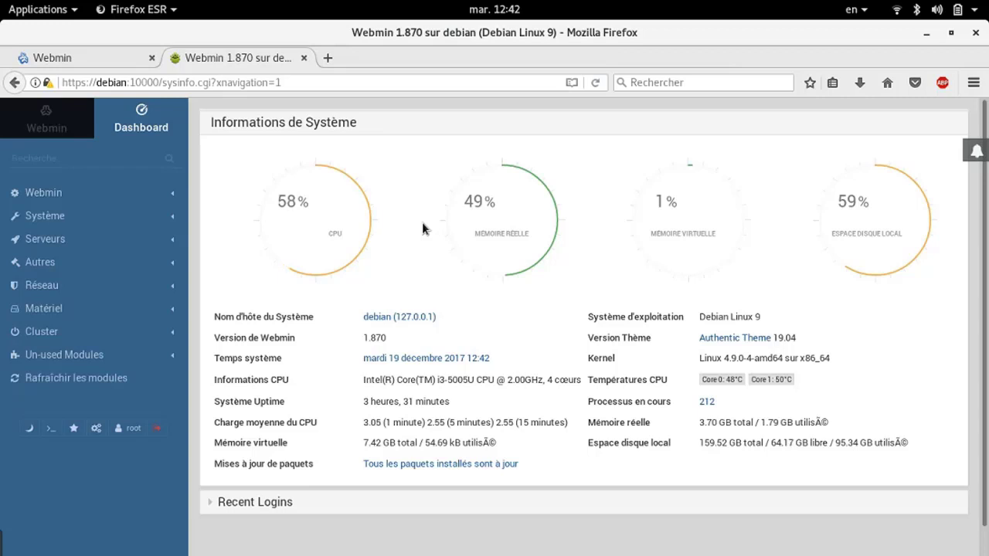
Go through Configuration de Webmin to the Modules Webmin install page
left_click(47, 192)
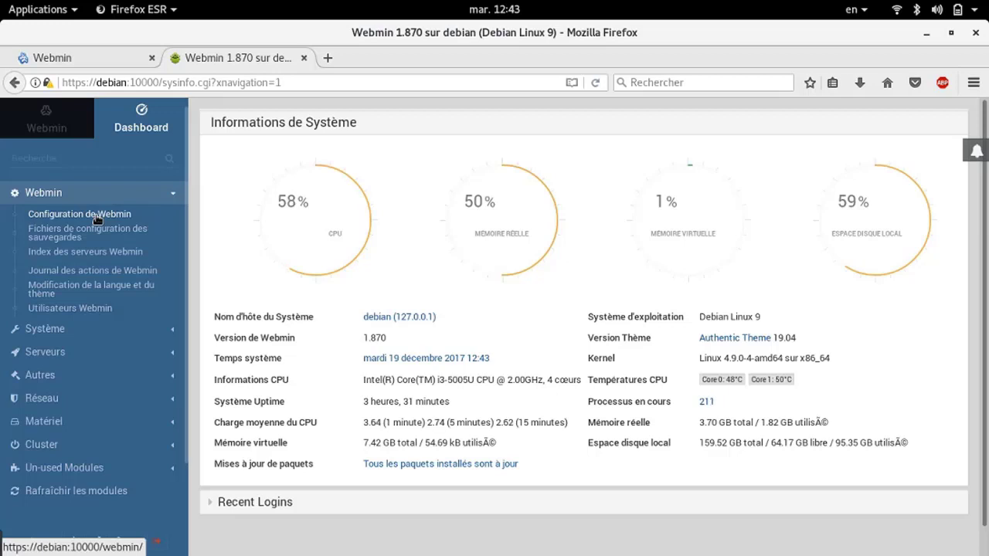
left_click(96, 219)
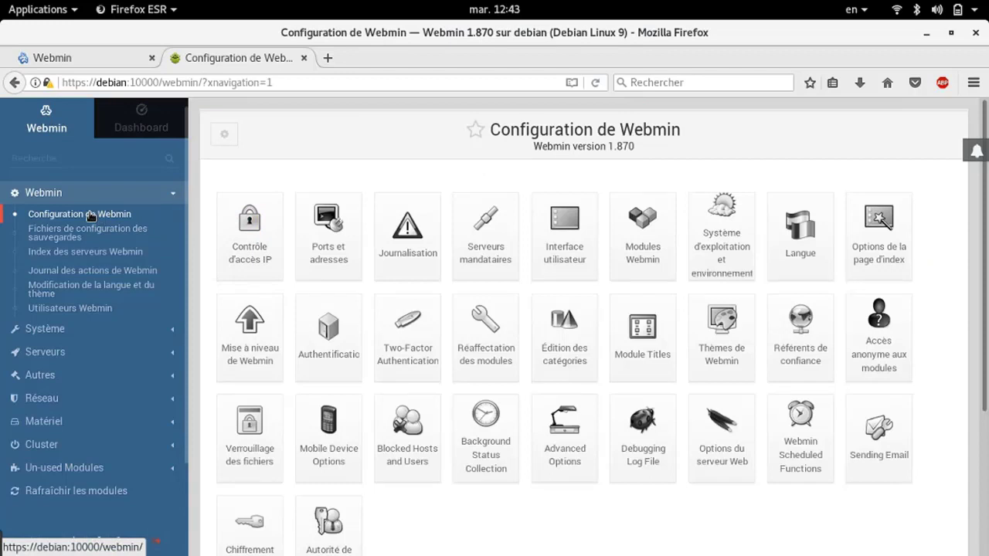
left_click(649, 247)
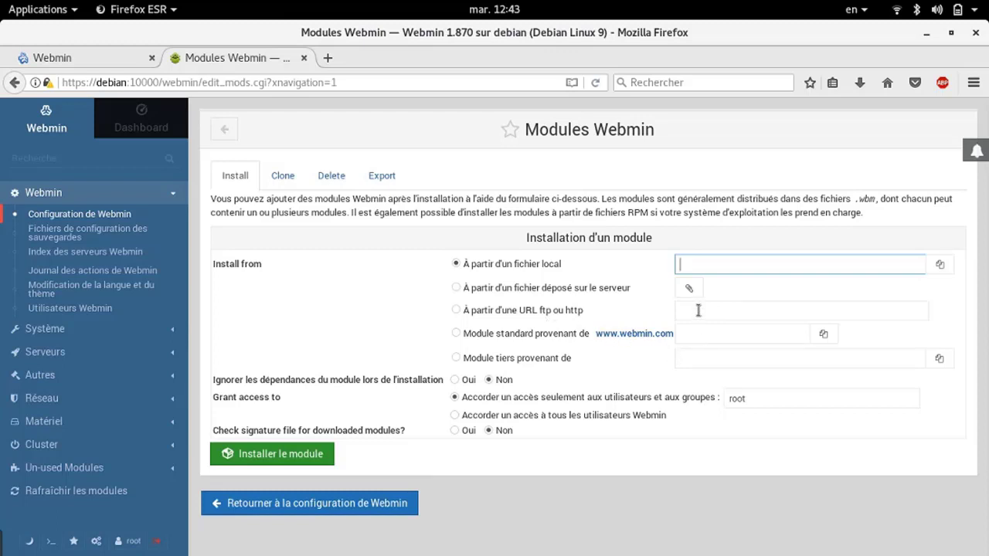
View and close the standard webmin.com module list, then open the third-party module catalogue
left_click(556, 340)
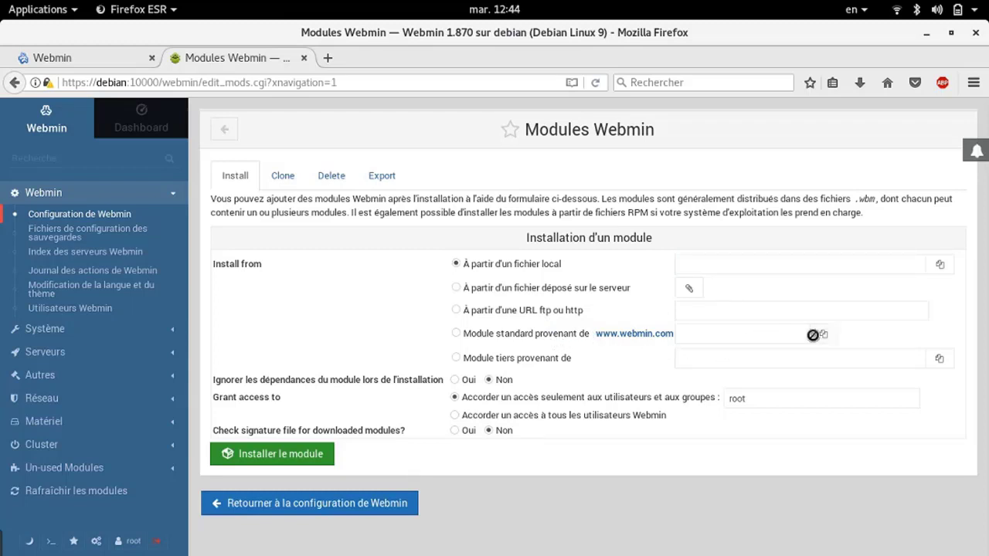
left_click(813, 335)
left_click_drag(705, 187, 705, 413)
left_click(960, 367)
left_click(936, 360)
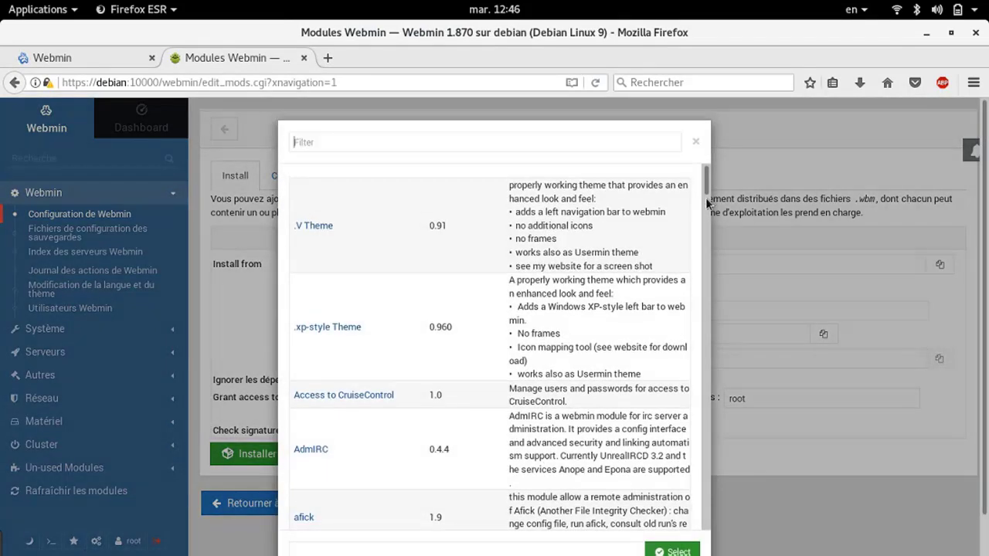
left_click_drag(705, 187, 708, 424)
Select SSH2 Login (ssh2.wbm.gz) as the third-party module to install
scroll(404, 442, "up", 15)
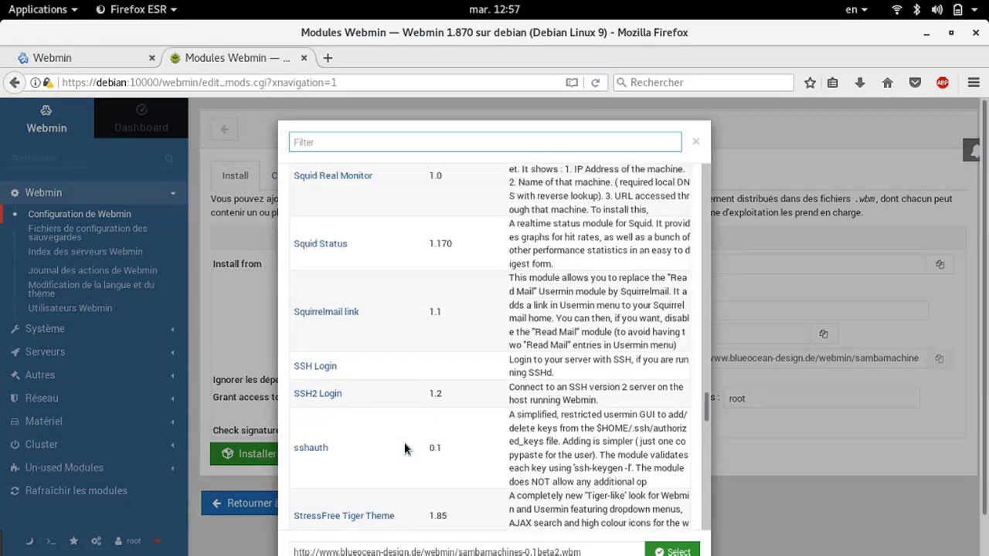
left_click(328, 457)
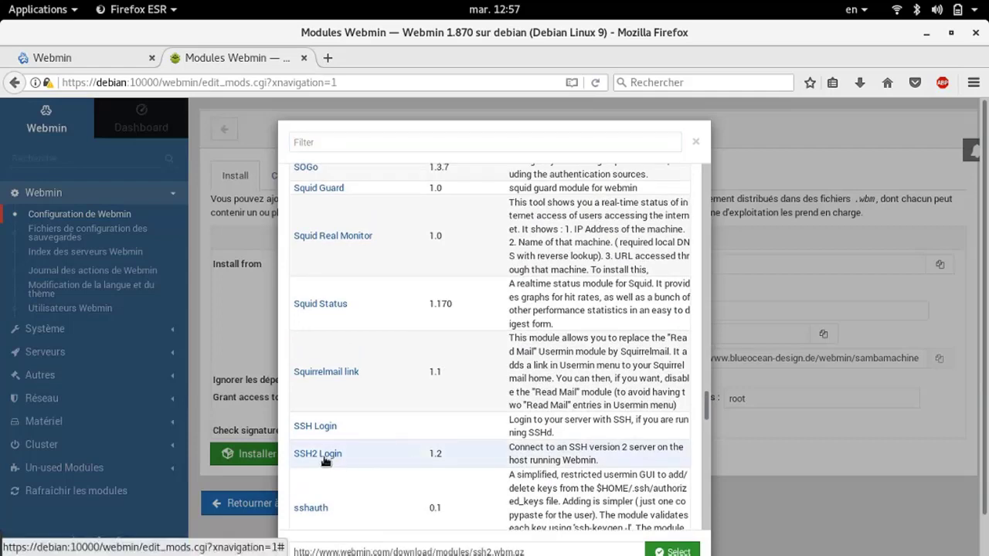
left_click(673, 552)
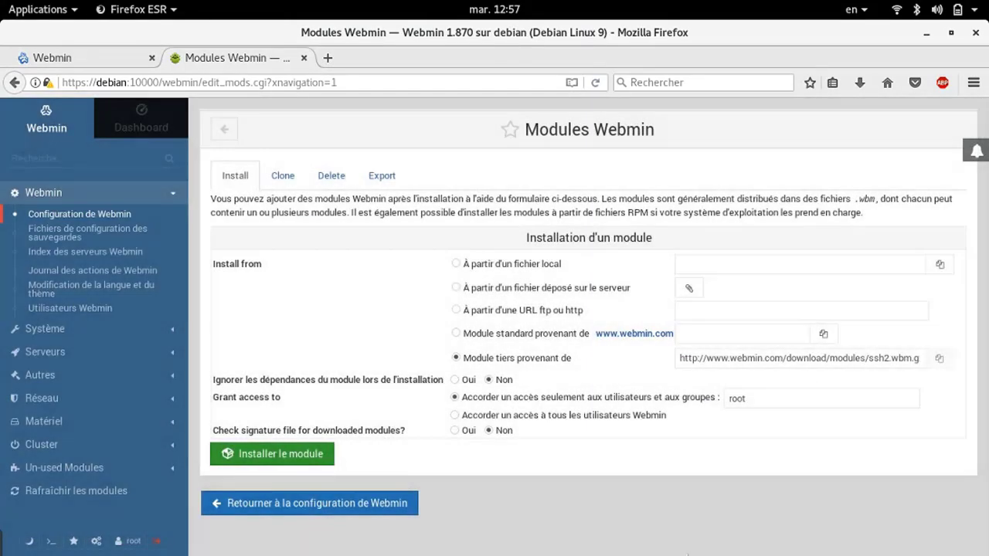
Install the SSH2 Login module into /usr/share/webmin/ssh2 under the Autres category
left_click(317, 457)
left_click(317, 456)
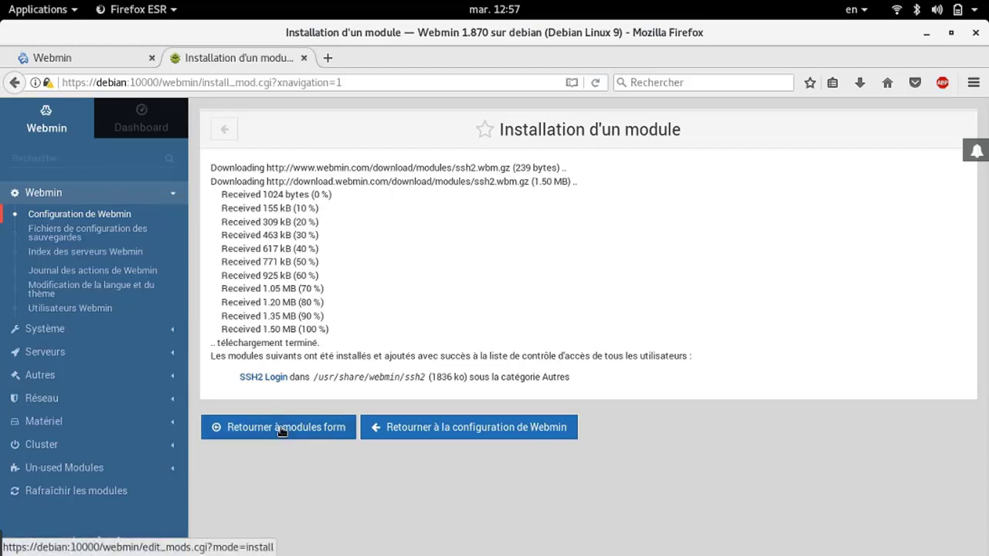
Return to Webmin's module management form and show the form for deleting modules
left_click(440, 421)
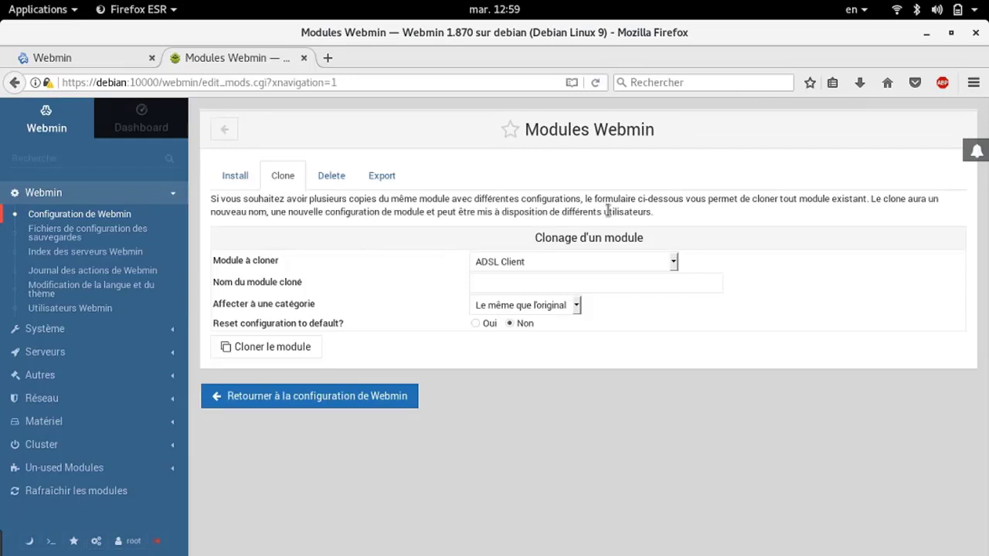
left_click(331, 178)
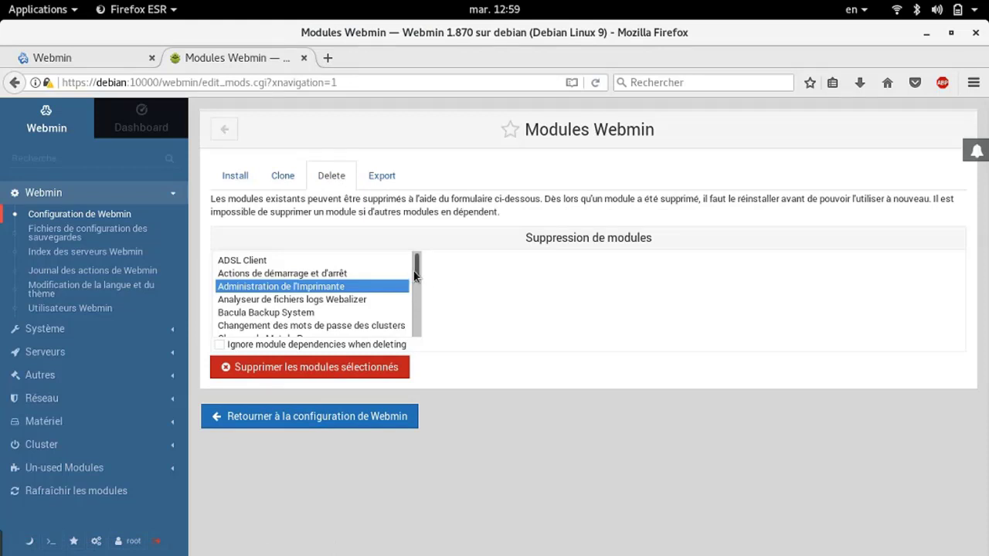
left_click_drag(410, 272, 415, 312)
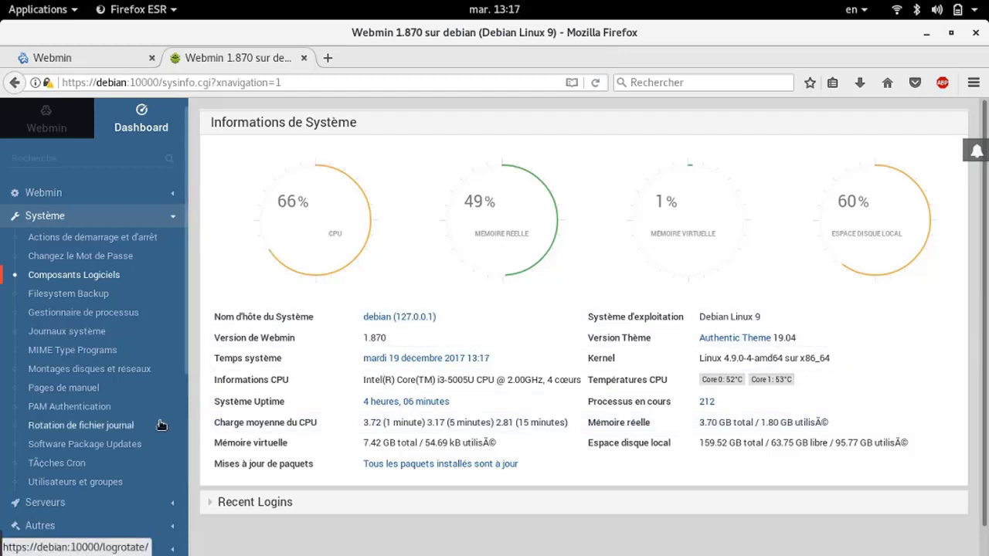
Switch to the root terminal window and type mkdir monmodule at the prompt
key("super")
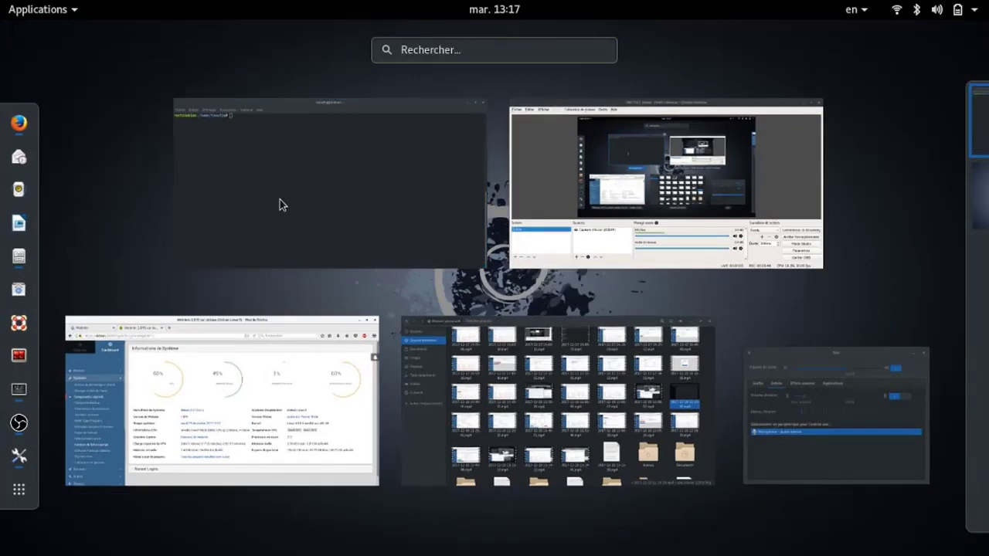
left_click(280, 200)
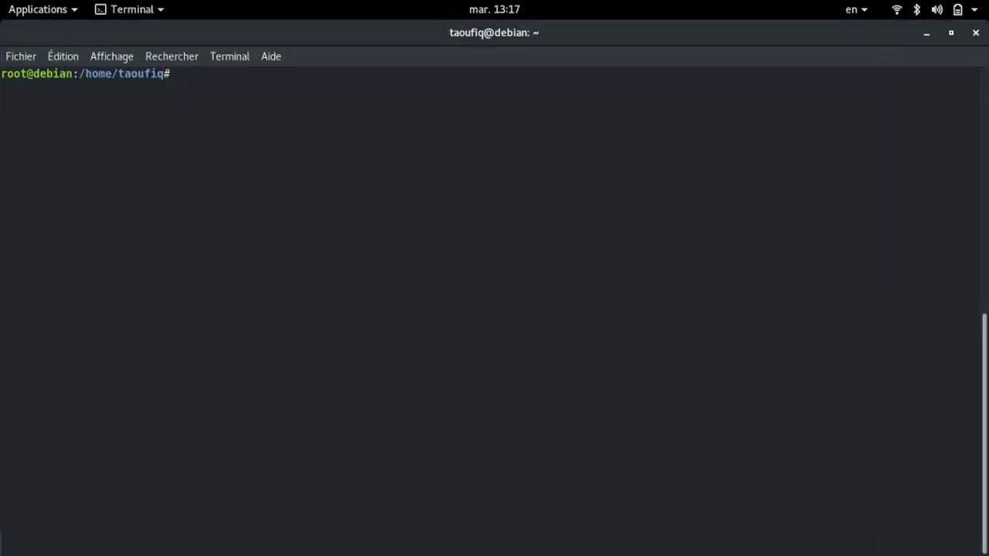
type("mkdir monmodule")
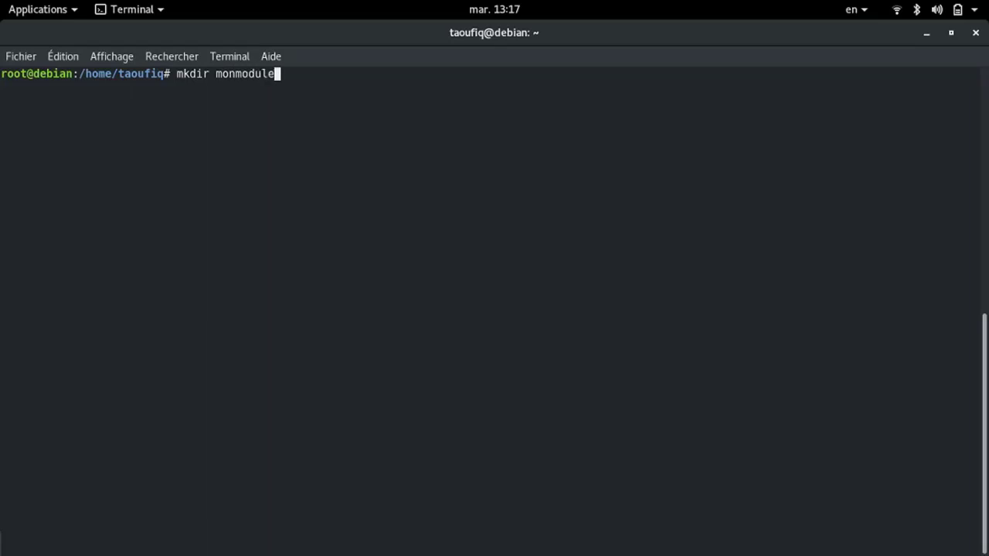
Create the monmodule folder and change into it
key("Return")
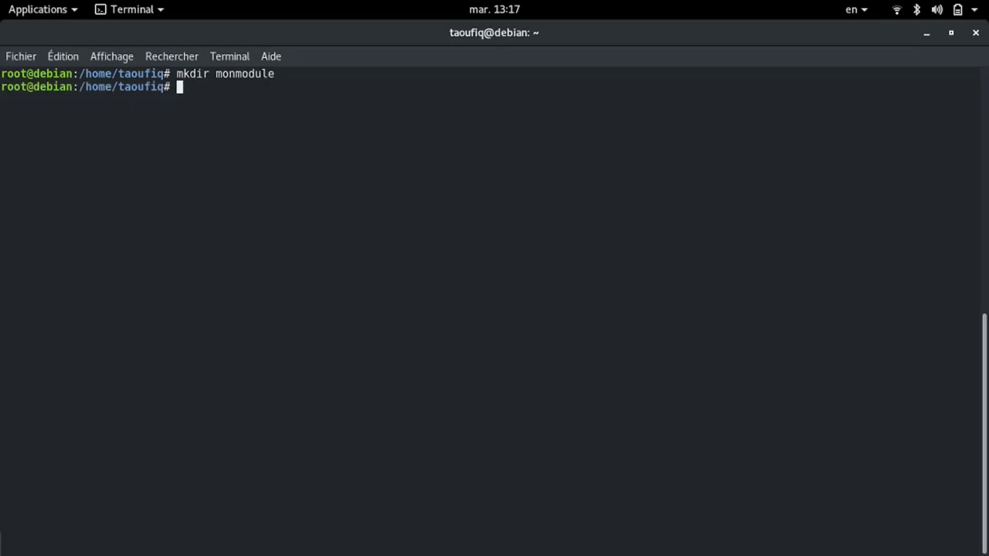
type("cd monmodule")
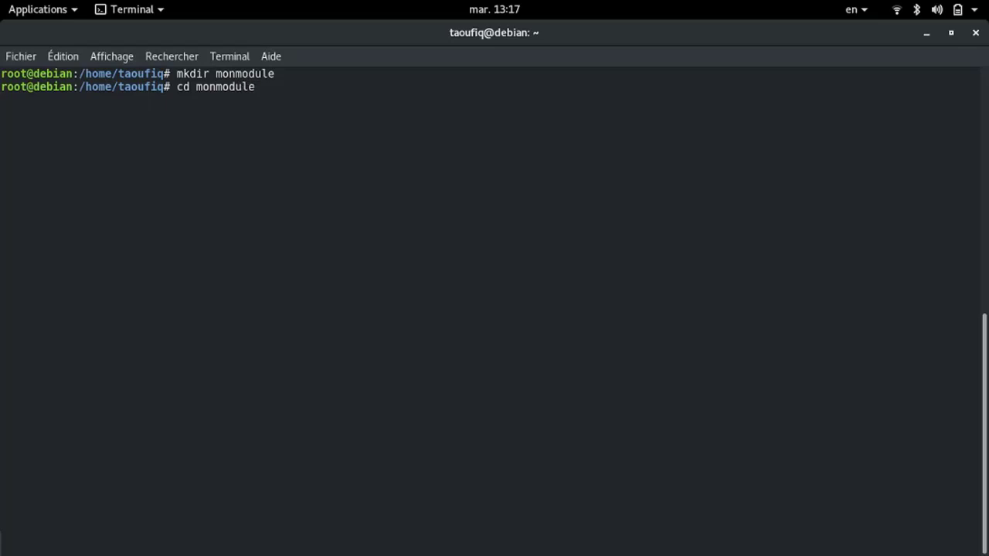
key("Return")
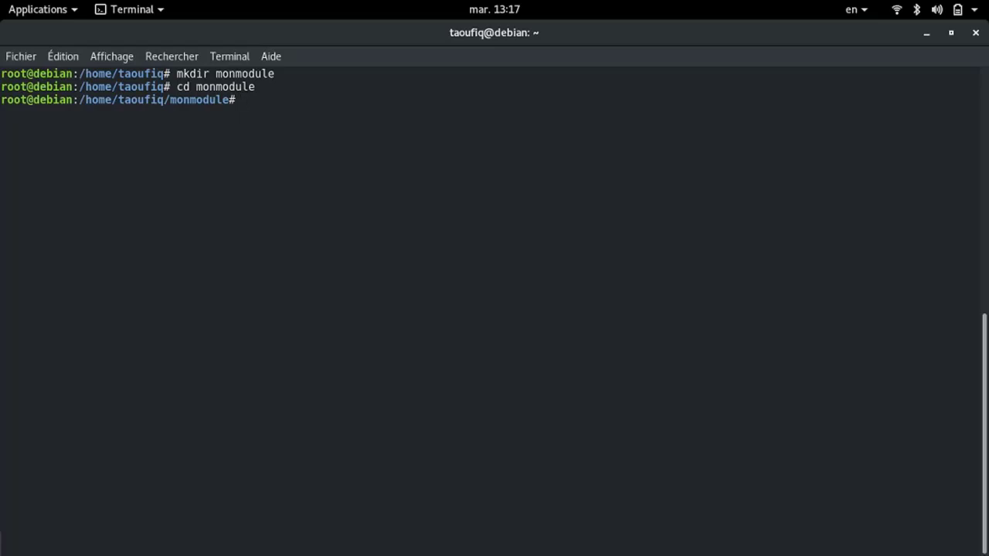
Start the module.info command at the prompt, removing the mistaken cd
type("cd module.inf")
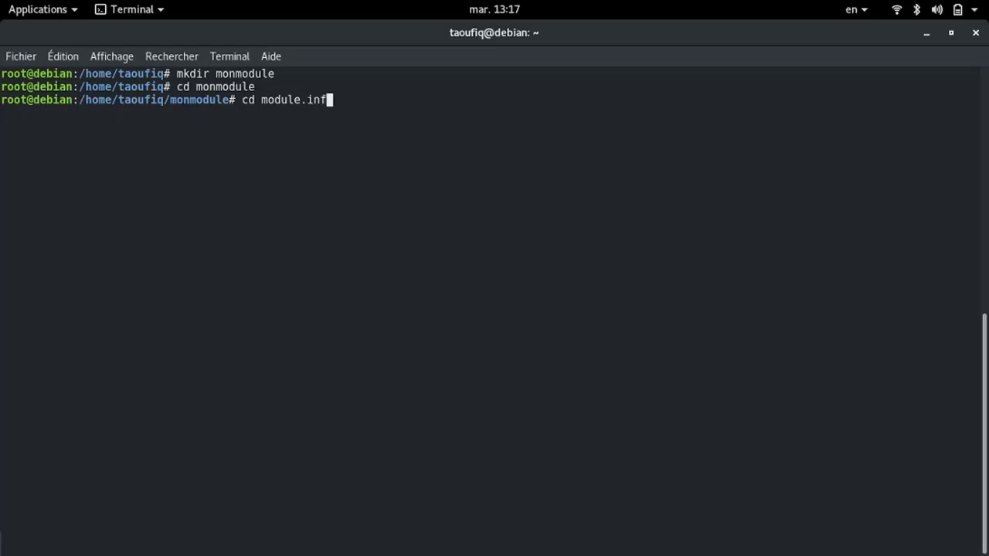
type("o")
key("Left")
key("Left")
key("Left")
key("Left")
key("Left")
key("Left")
key("Left")
key("Left")
key("Left")
key("Left")
key("Left")
key("BackSpace")
key("BackSpace")
key("BackSpace")
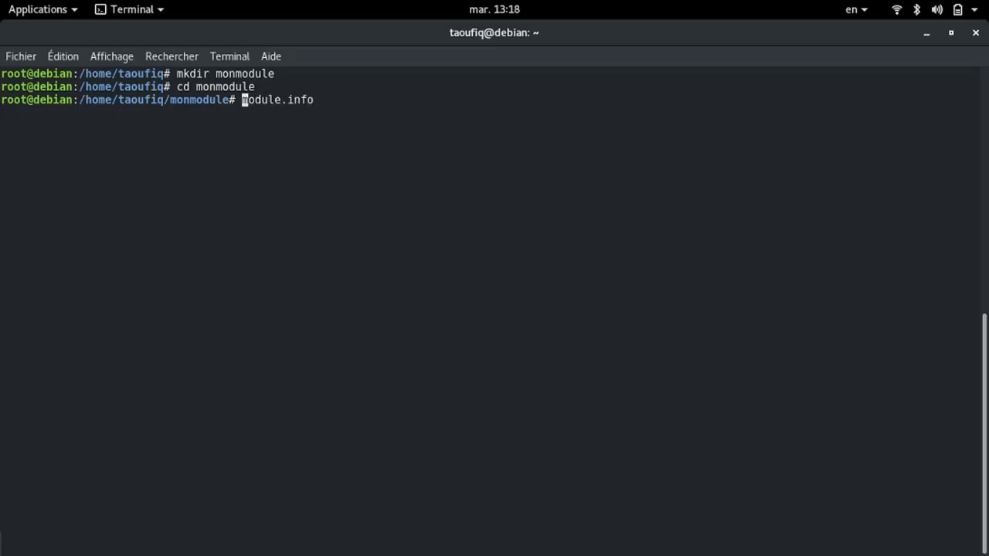
Open module.info in nano and write desc=Mon Module Webmin on line 1
type("nano")
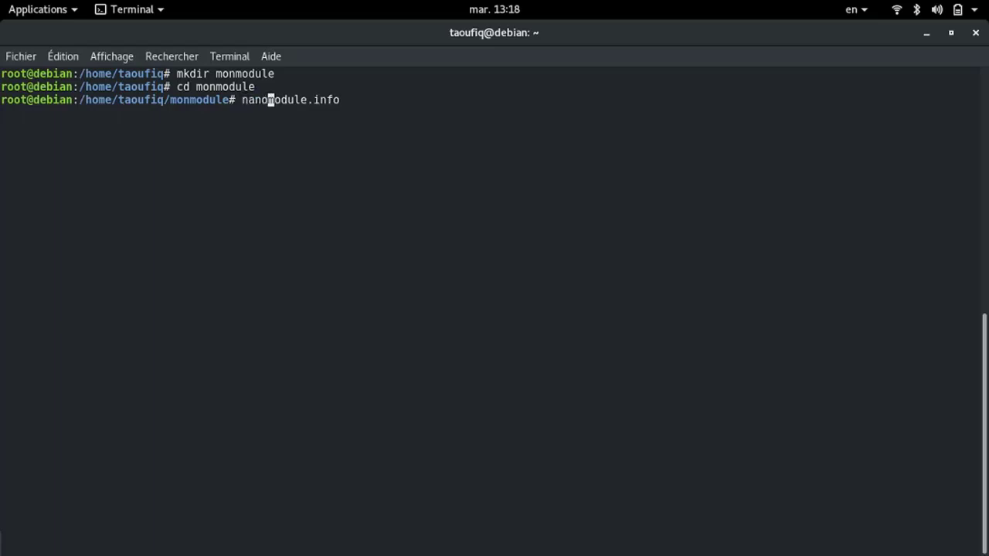
key("Return")
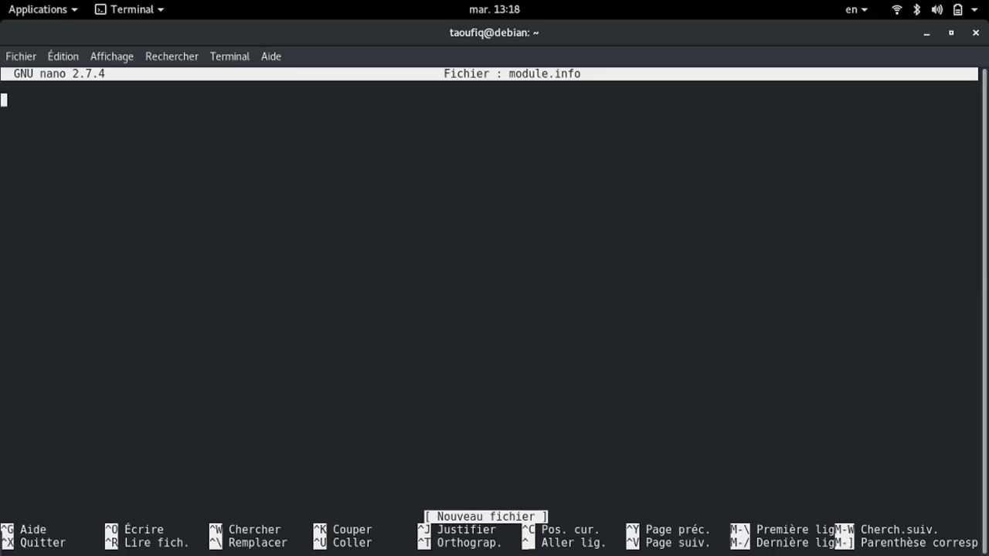
type("desc=")
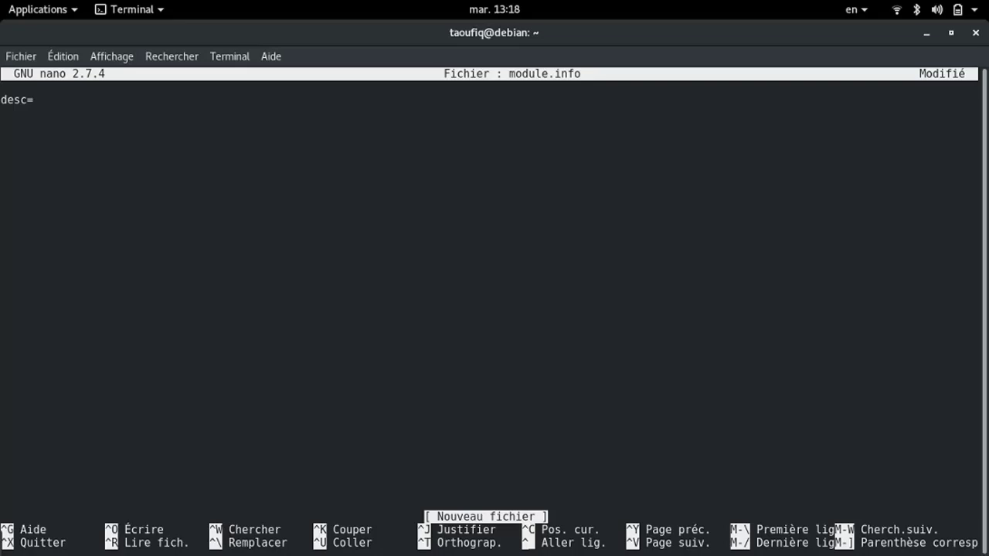
type("Mon Module Web")
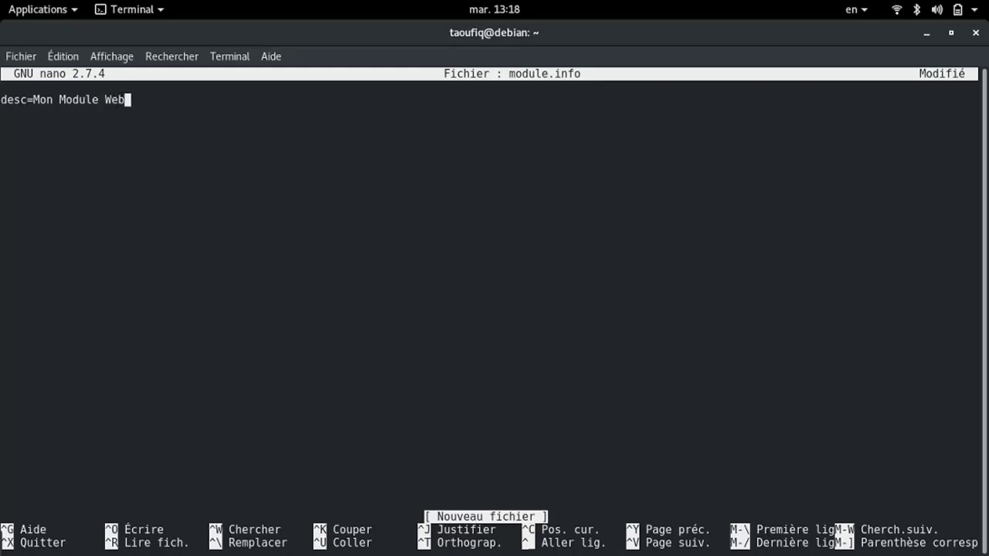
type("min")
key("Return")
Write category=hardware on line two, replacing the unwanted os_support entry
type("os")
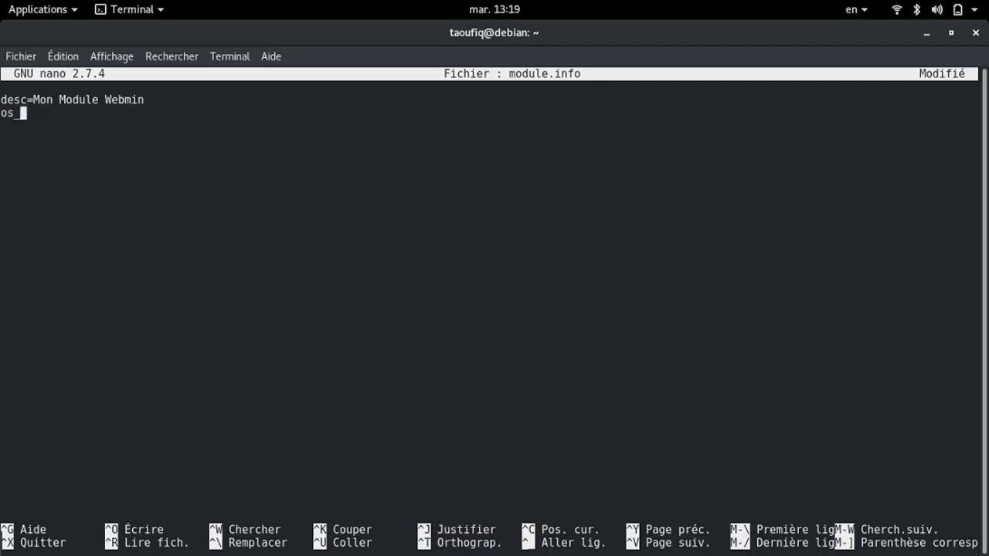
type("_support")
key("BackSpace")
key("BackSpace")
key("BackSpace")
key("BackSpace")
key("BackSpace")
key("BackSpace")
key("BackSpace")
key("BackSpace")
key("BackSpace")
key("BackSpace")
type("category")
type("=")
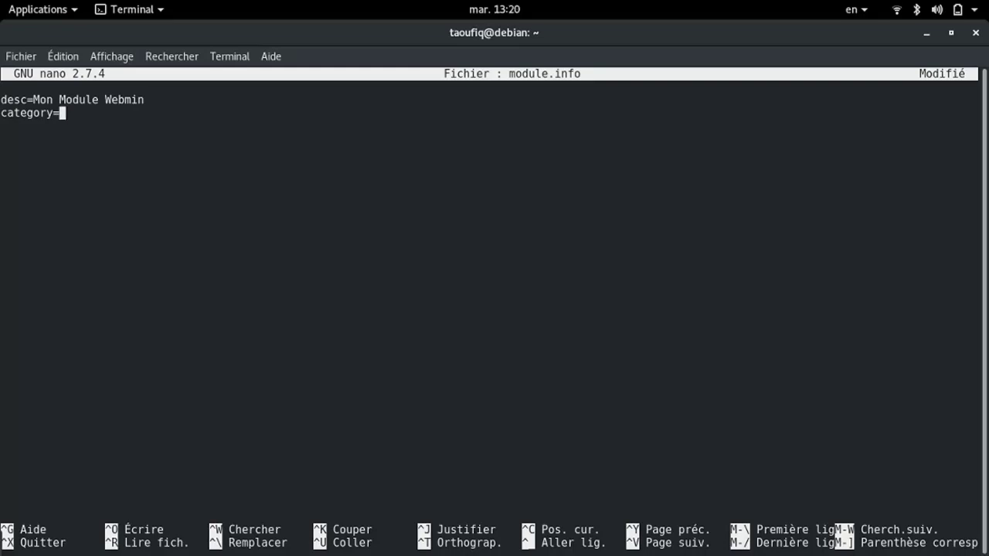
type("hardware")
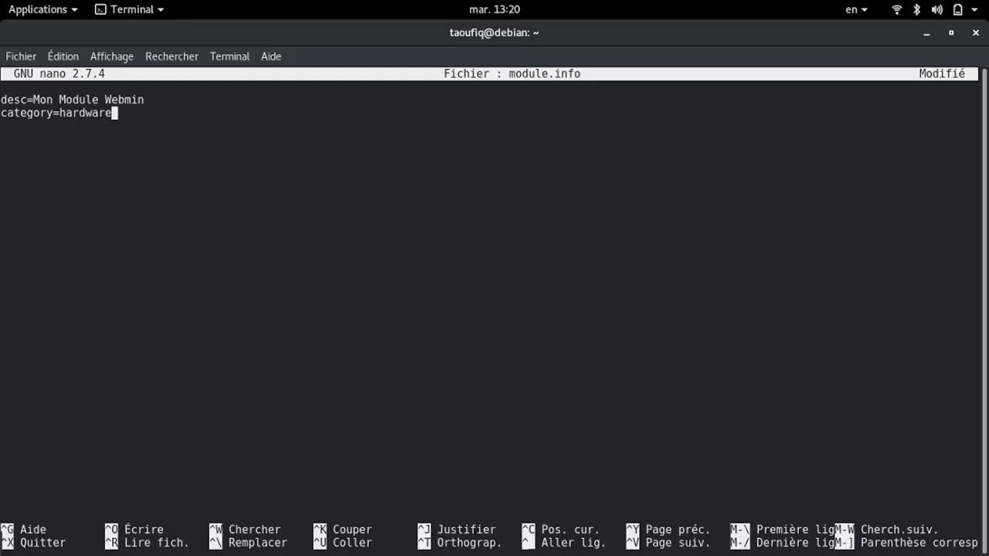
Save module.info and exit nano back to the shell
key("ctrl+o")
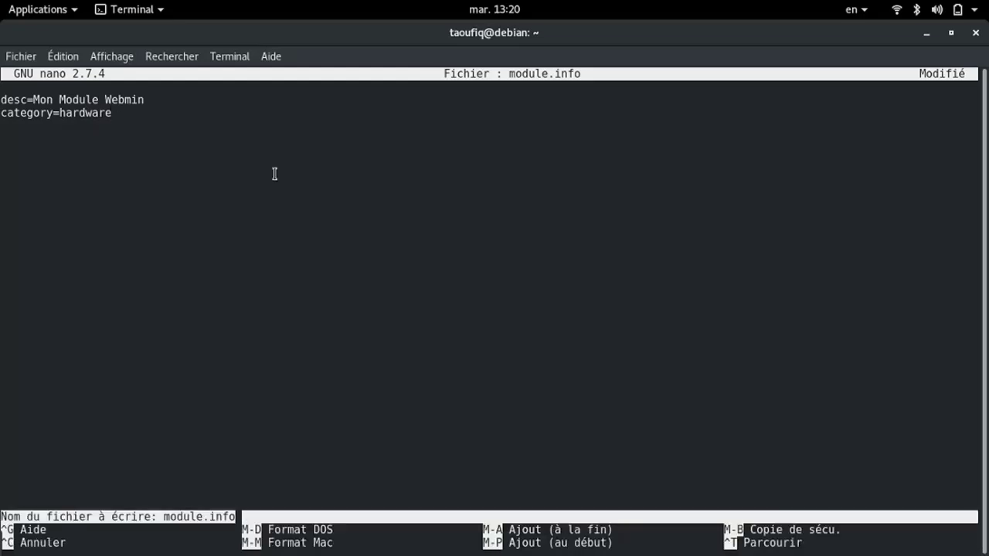
key("Return")
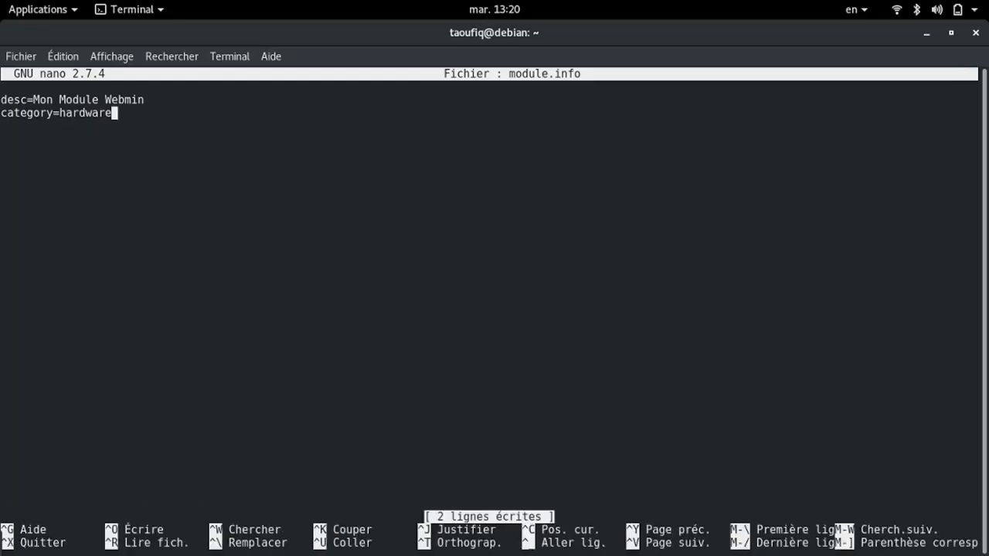
key("ctrl+x")
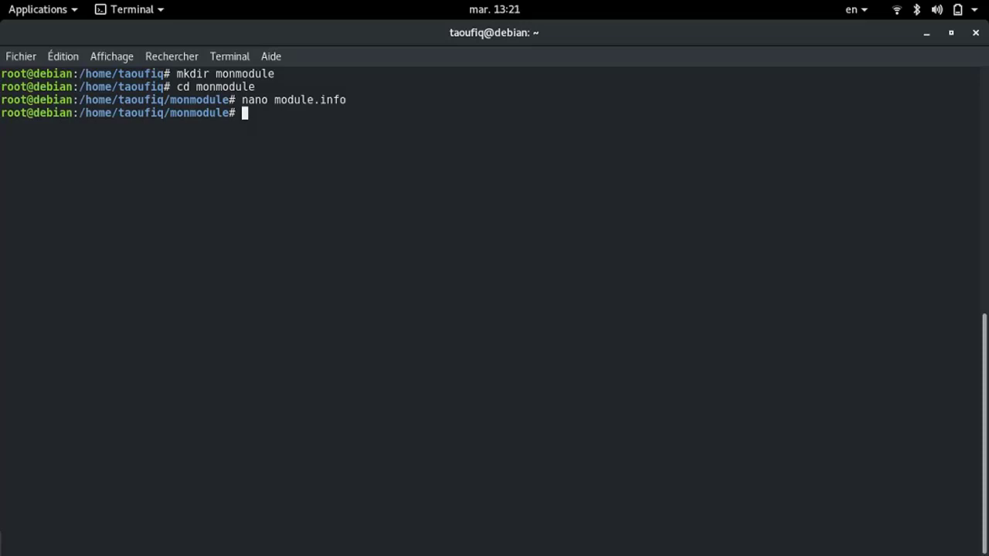
Open a new monmodule-lib.pl file in nano
type("nano monmodule")
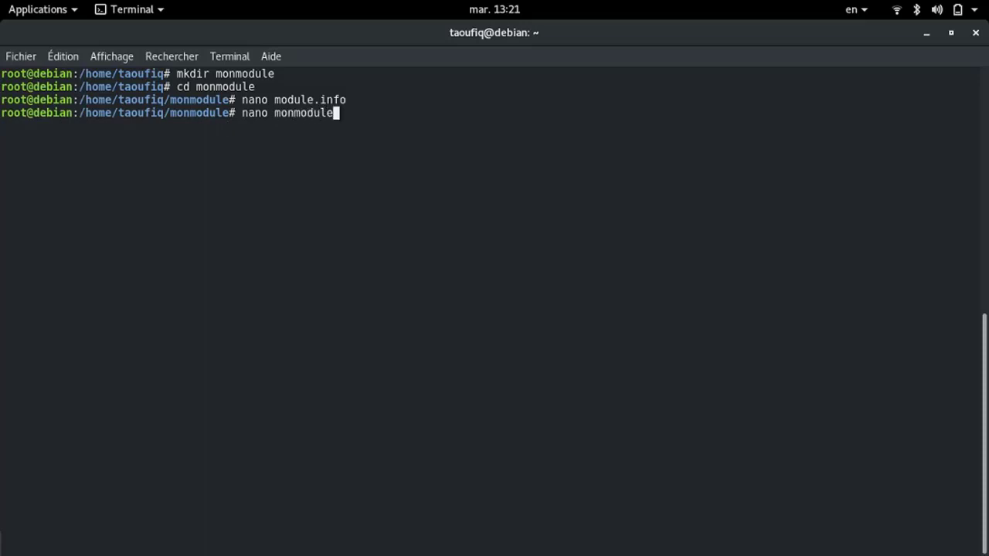
type("-lib.pl")
key("Return")
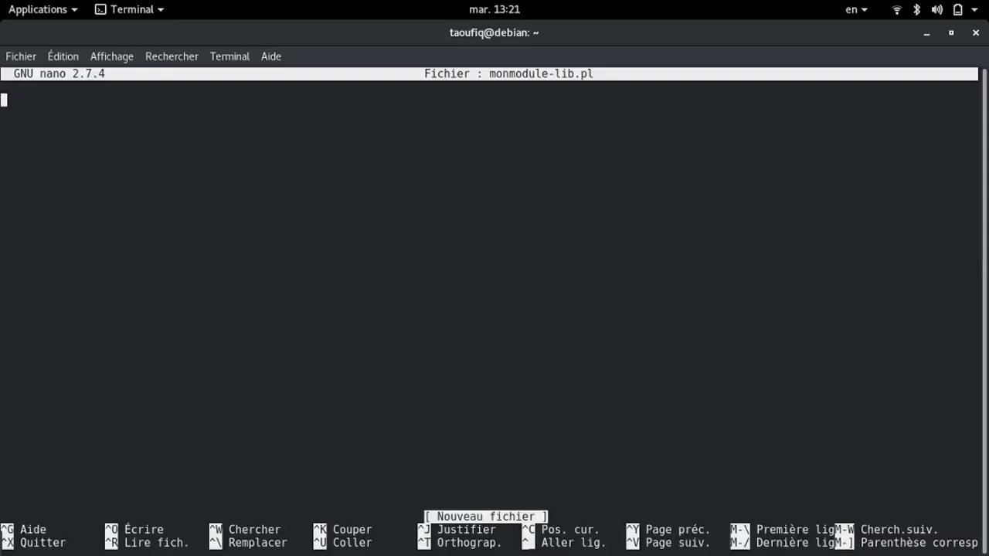
type("BEF")
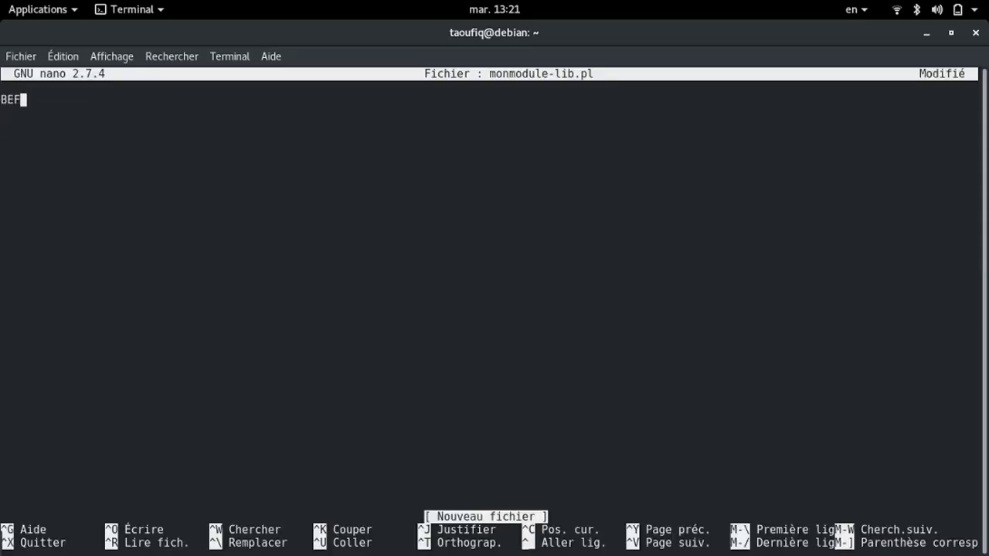
key("BackSpace")
type("GIN {}")
key("Left")
type("push()")
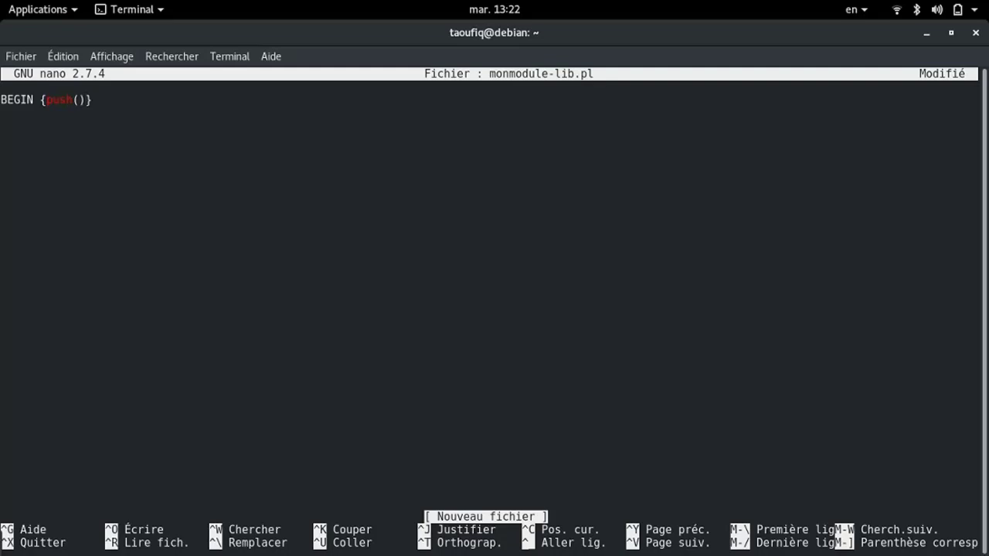
key("Left")
key("alt+2")
type("@")
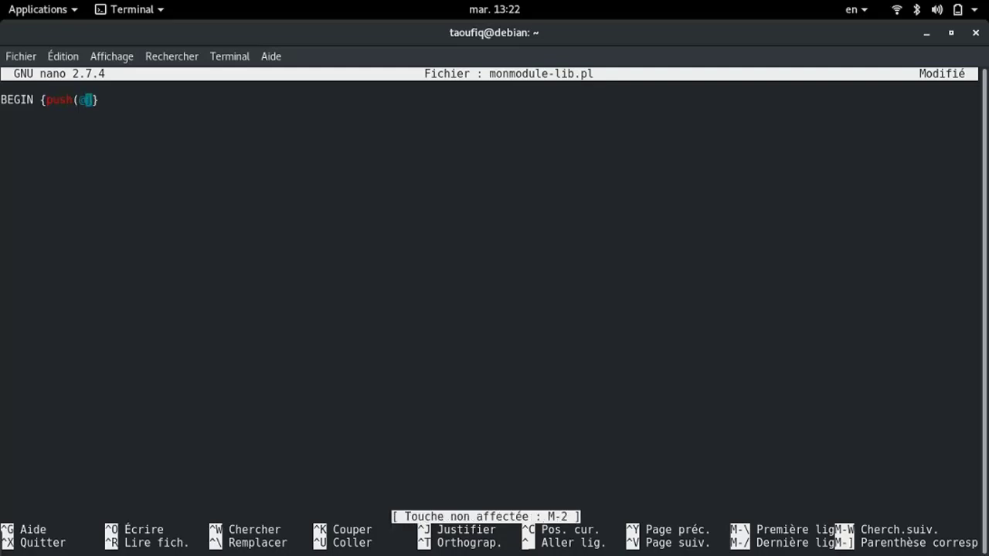
type("INC, \"\"")
key("Left")
type("..")
key("Right")
key("Right")
key("Right")
type(";")
key("Left")
key("Left")
type(";")
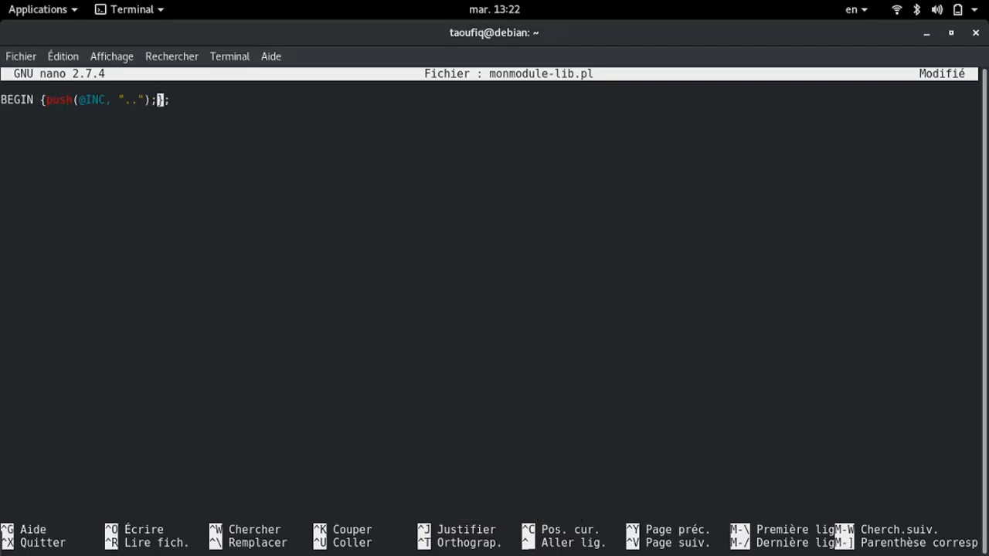
key("Right")
key("Right")
Add use WebminCore; as the second line
key("Return")
type("use webmin")
key("Left")
key("Left")
key("Left")
key("Left")
key("Left")
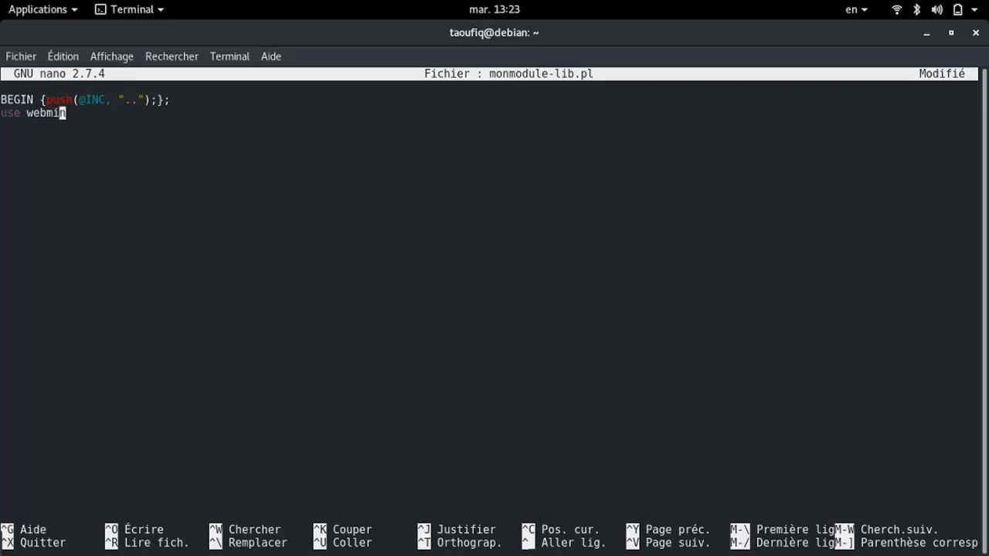
key("BackSpace")
type("W")
key("Right")
key("Right")
key("Right")
key("Right")
key("Right")
type("Core;")
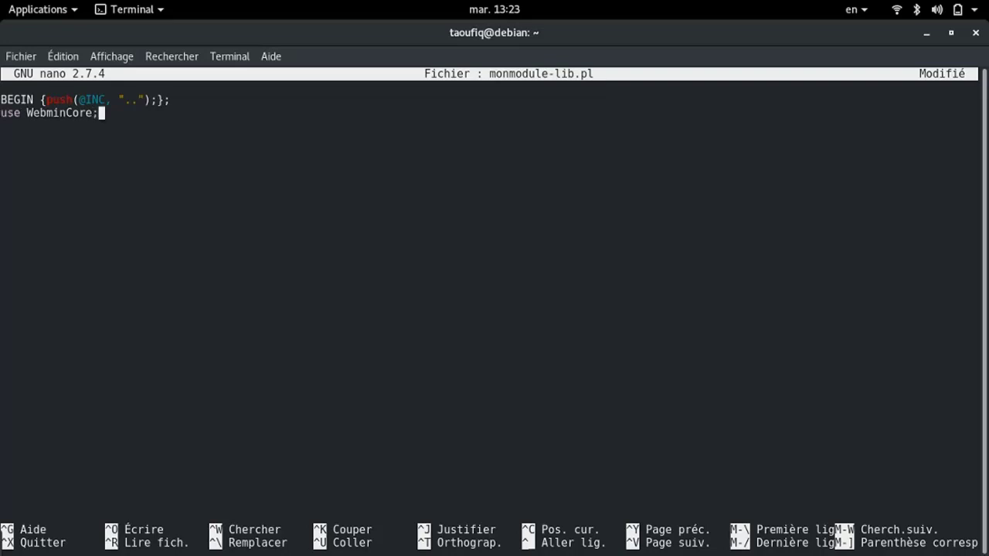
key("Return")
Add init_config(); as the third line
type("init_config")
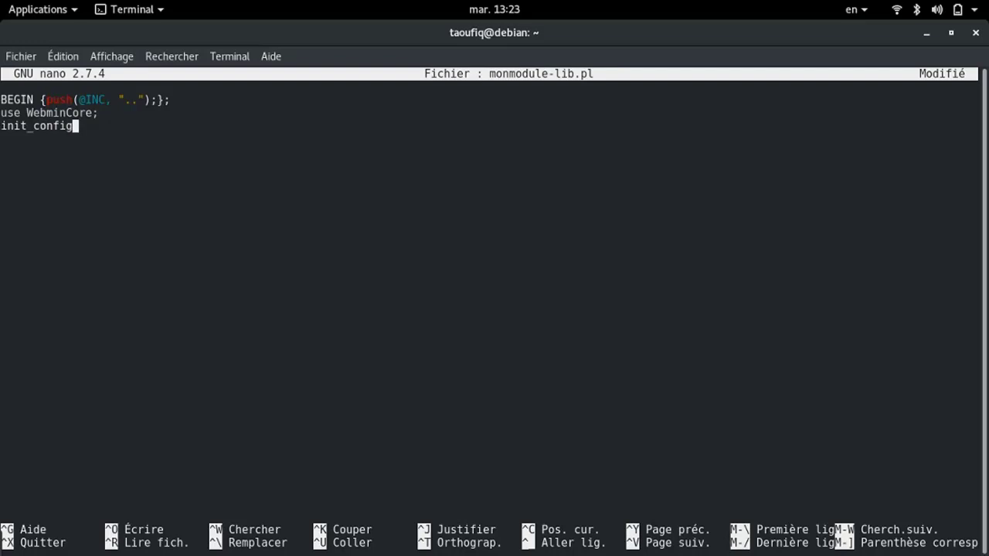
type("();")
Save monmodule-lib.pl and exit nano
key("ctrl+o")
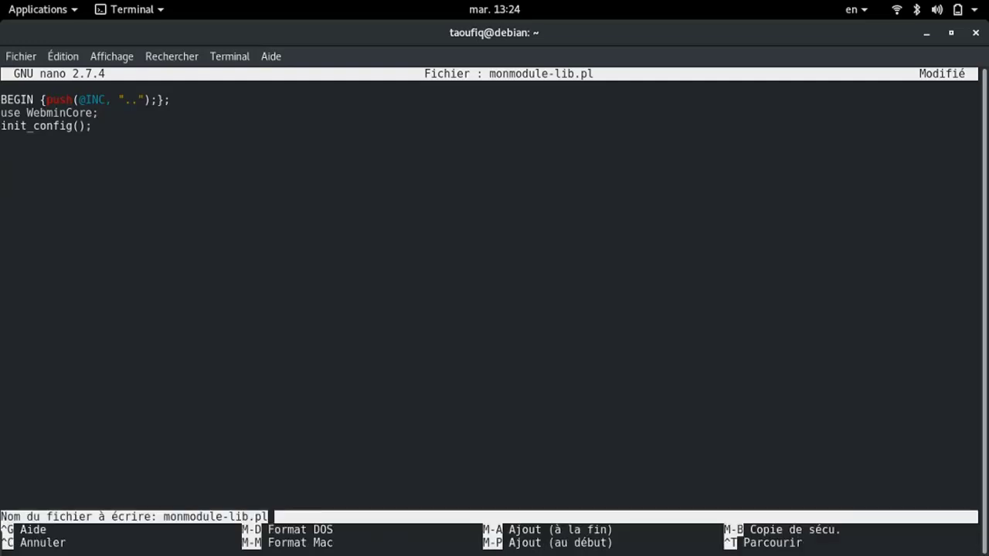
key("Return")
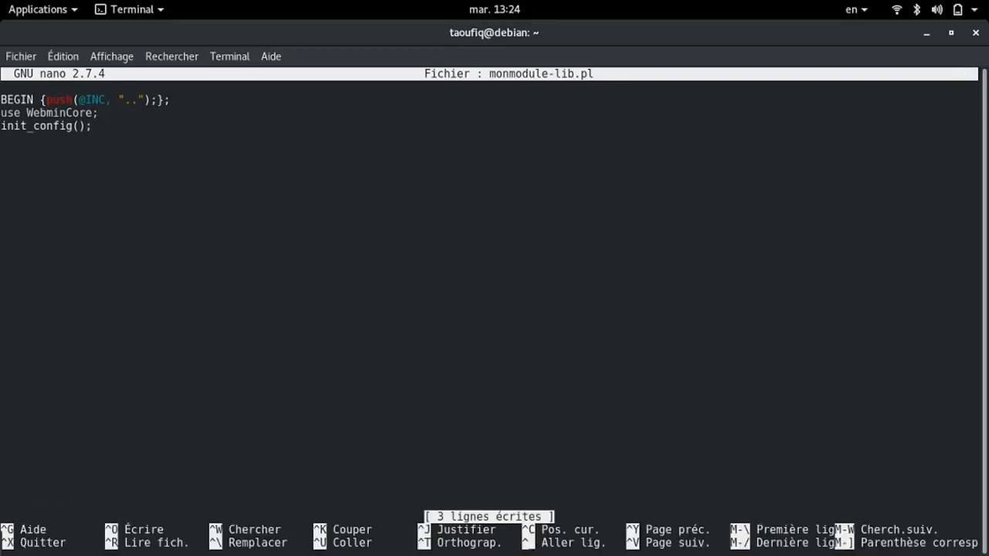
key("ctrl+x")
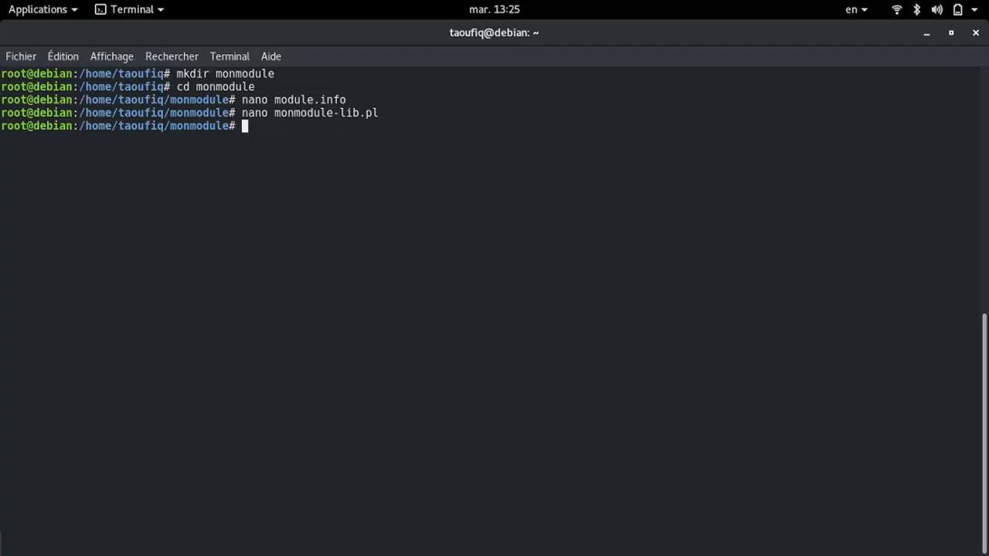
Create an empty config file with touch config, then type nano index.cgi
type("touch config")
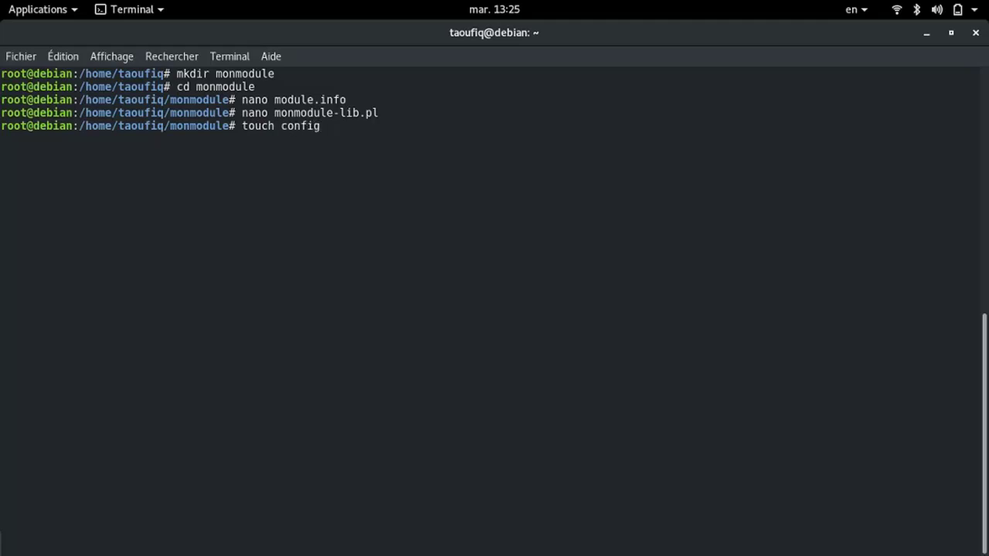
key("Return")
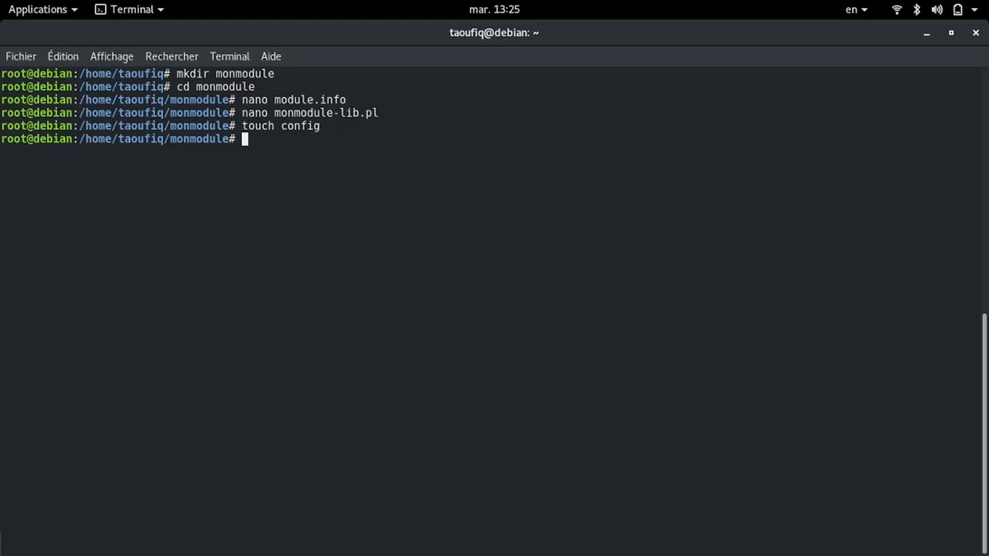
type("nano index")
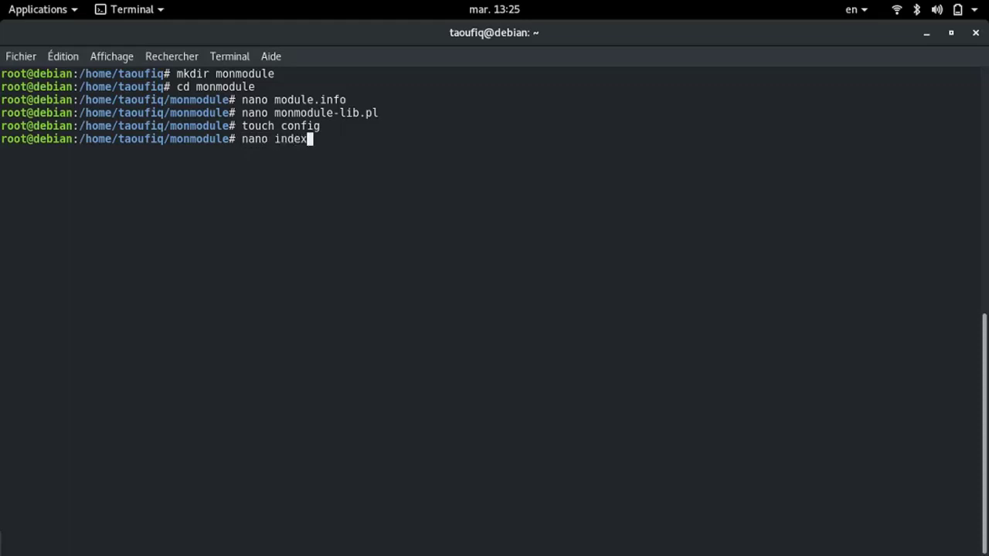
type(".cgi")
Open index.cgi in nano and write the #!/usr/bin/perl shebang line
key("Return")
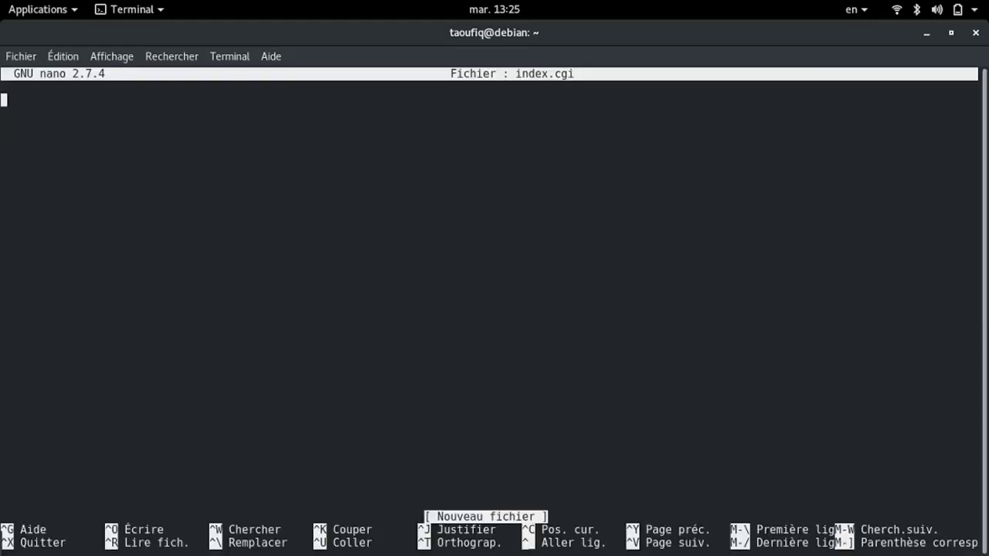
type("#!///")
key("Left")
key("Left")
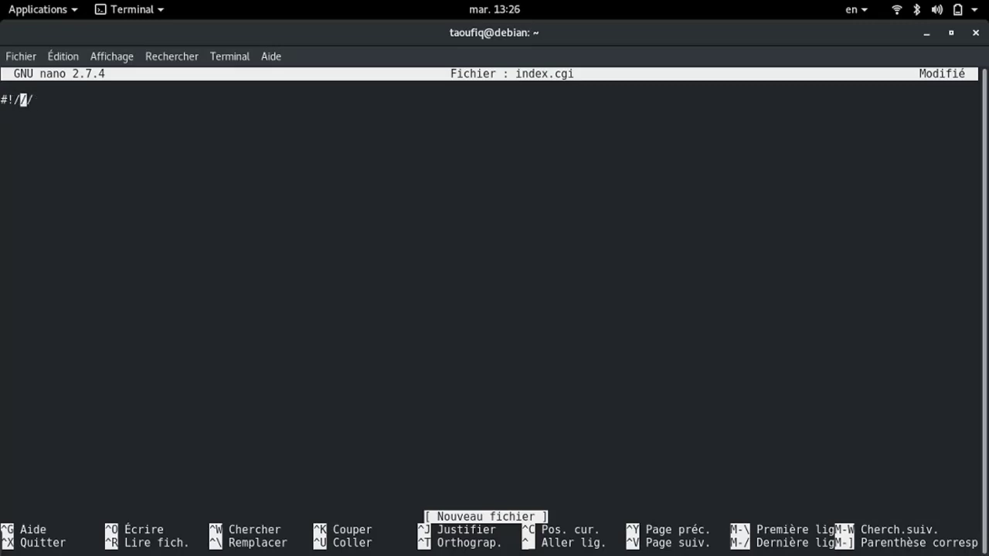
key("Delete")
type("usr/bin/")
key("Right")
type("per")
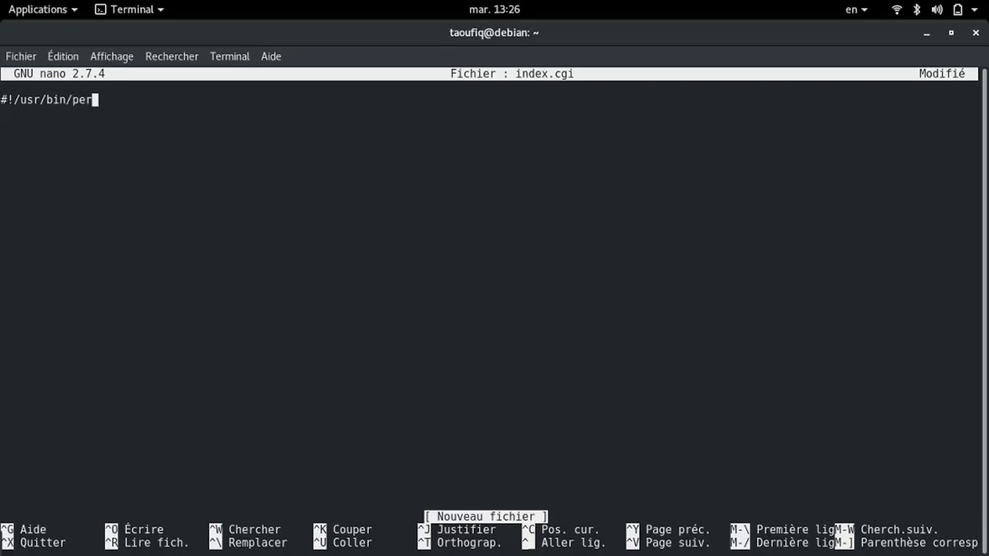
type("l")
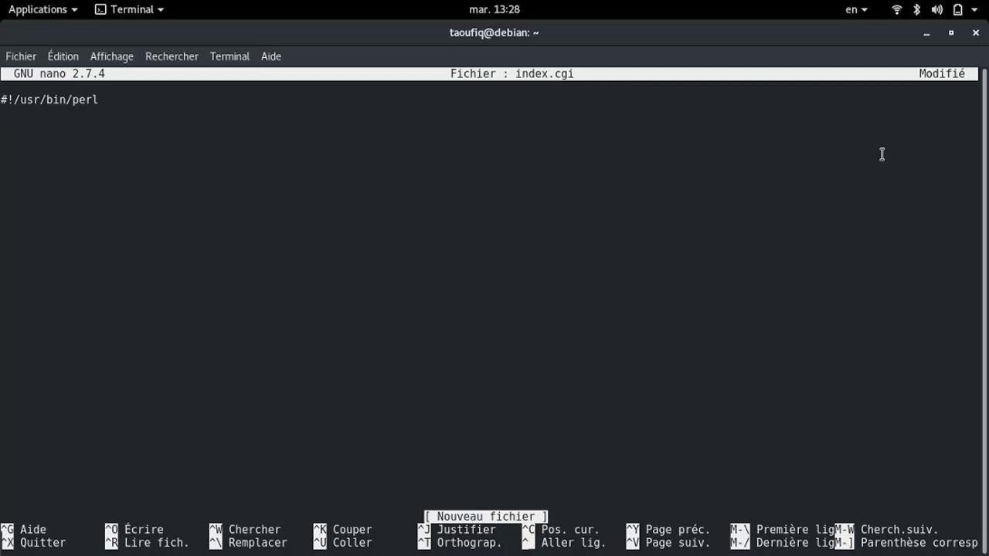
key("Return")
key("Return")
Add require 'monmodule-lib.pl' on the next line
type("requi")
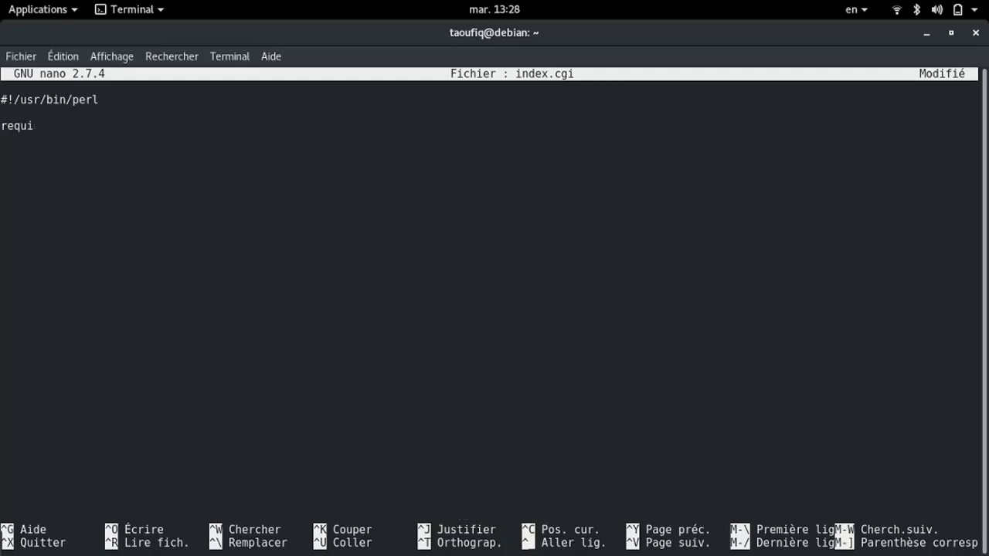
type("re ''")
key("Left")
type("monmodule")
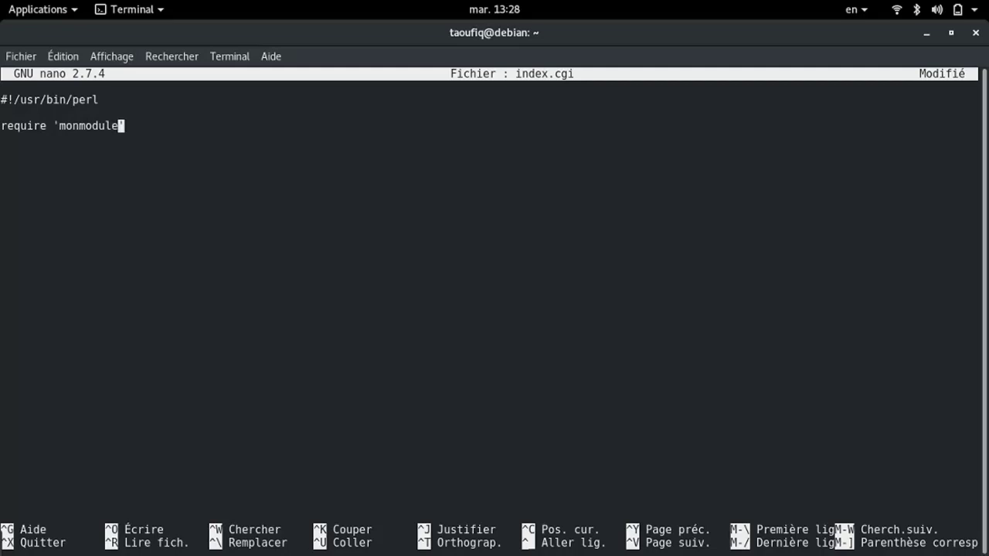
type("-lib.pl")
End the require line with ';' and start a ui_print_header() call on the next line
key("End")
type(";")
key("Return")
key("Return")
type("ui")
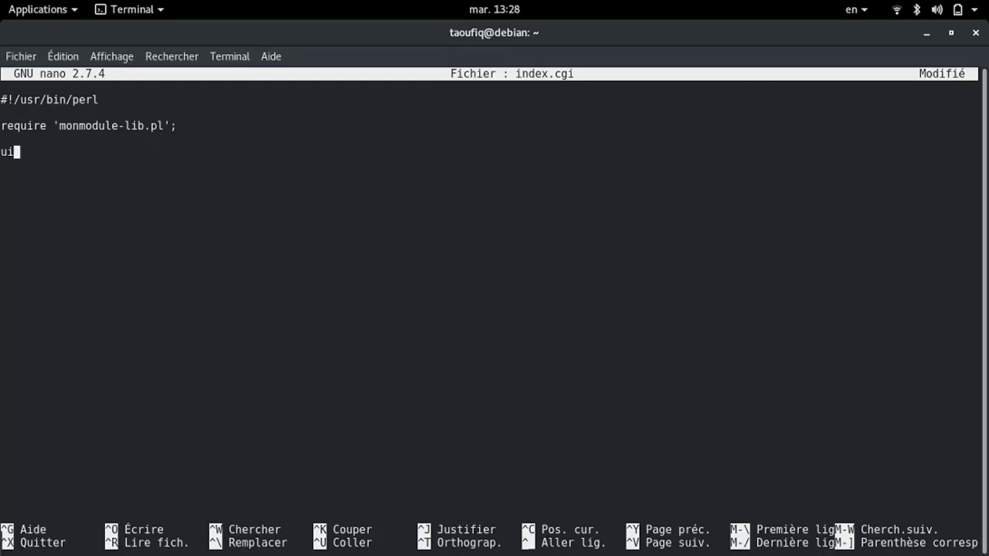
type("_print_he")
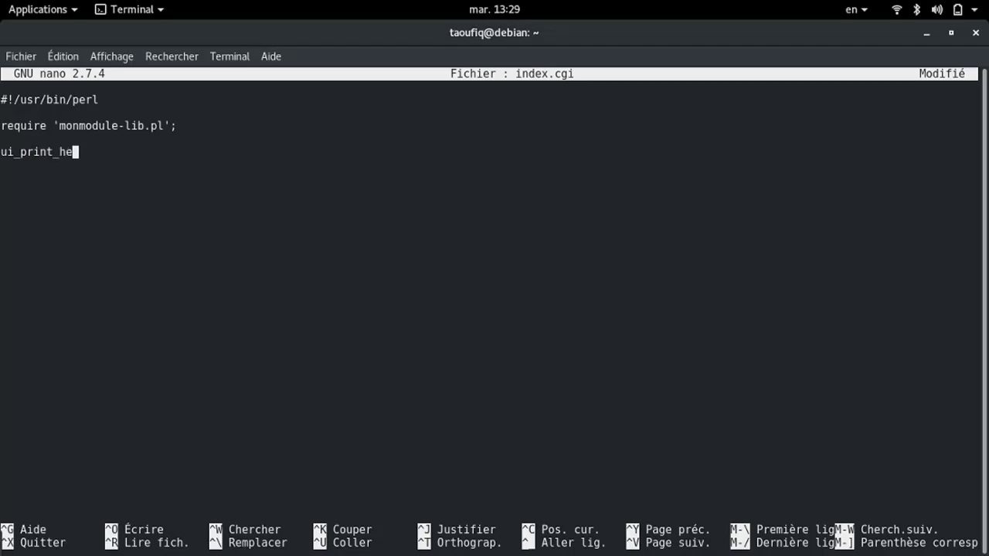
type("ader()")
Fill in the first arguments: undef and the title $text{'Mon Module Webmin'}
key("Left")
type("un")
type("def,")
type("$t")
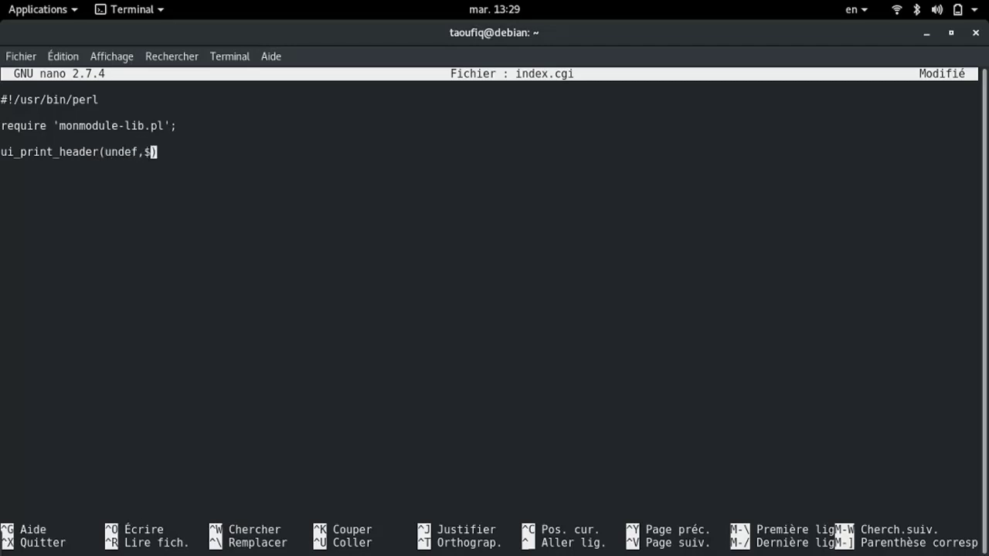
type("ext")
type("{''}")
key("Left")
type("''")
key("Left")
type("Mon ")
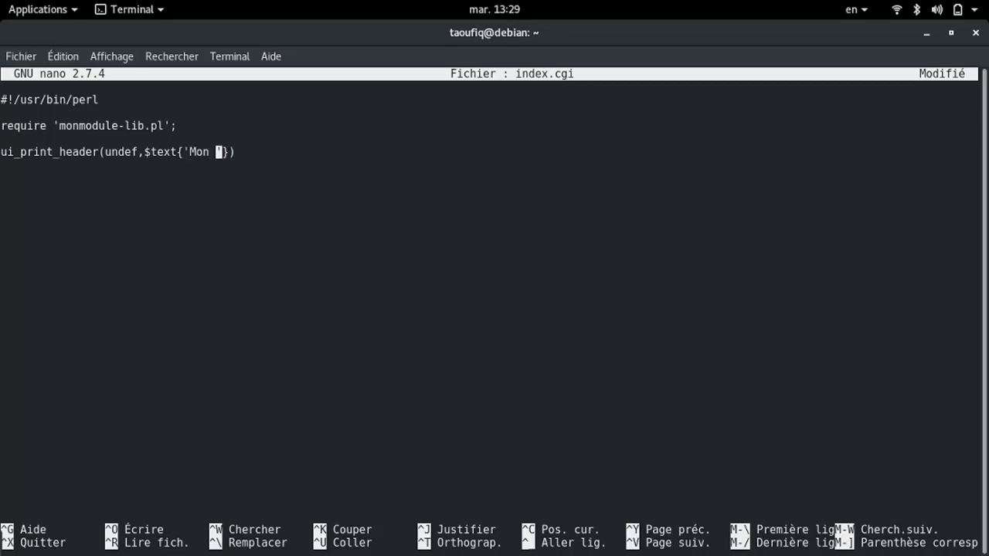
type("Module M")
key("BackSpace")
type("Web")
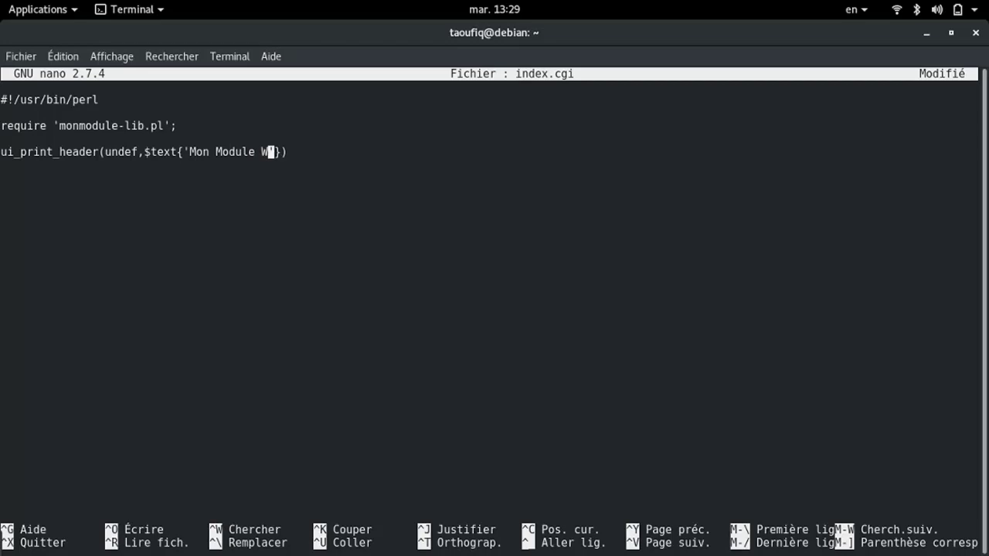
type("min")
Finish the call with arguments "", undef, 1, 1 and a closing semicolon
key("Right")
key("Right")
key("Right")
type(",")
key("Left")
type("\"\"")
key("Right")
type("undef, ")
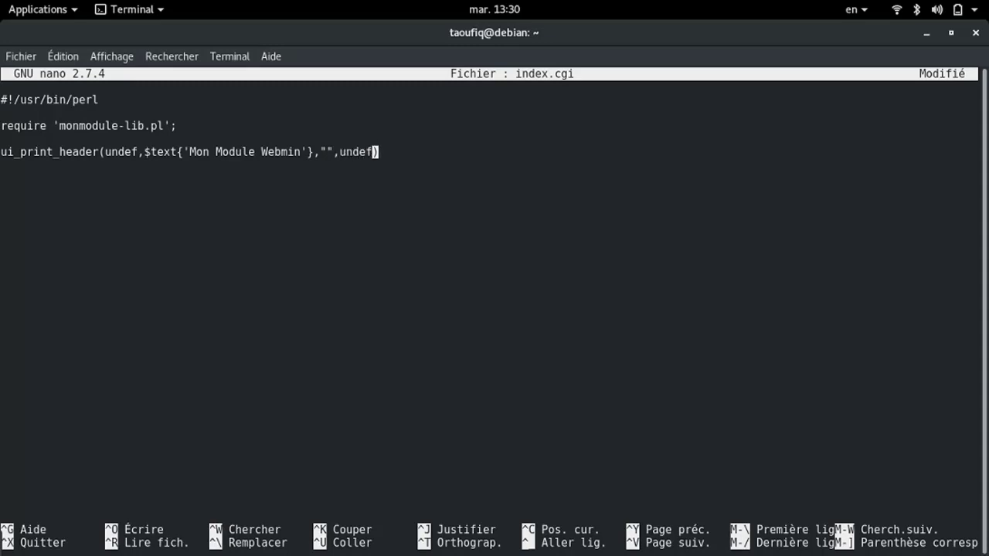
type("1")
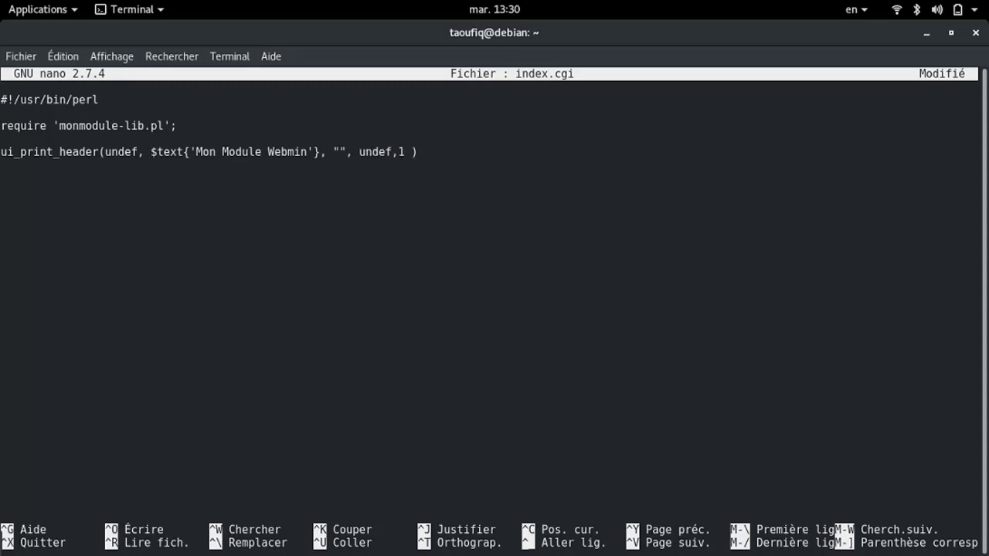
key("BackSpace")
type("1,")
key("BackSpace")
type("1")
key("Right")
type(";")
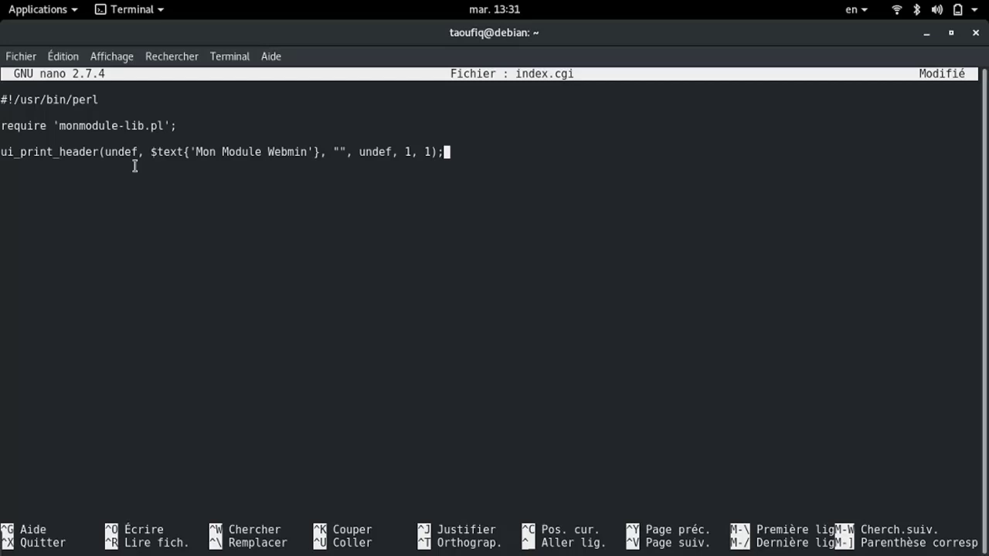
Add the line print '<h1> HELLO WORLD </h1>'; below the header call
key("Return")
key("Return")
type("print ''")
key("Left")
type("<>")
key("Left")
type("h1")
key("Right")
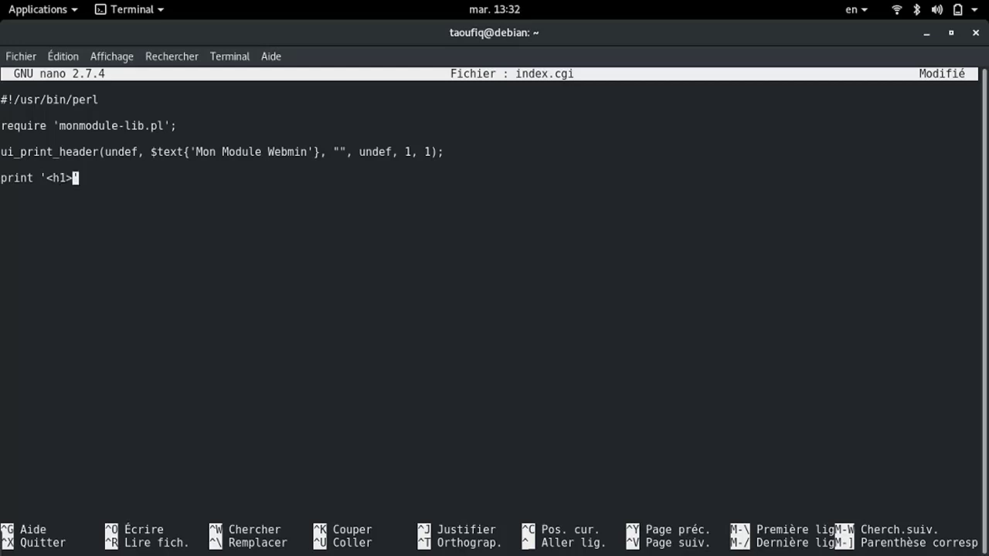
type("<>")
key("Left")
type("/h1")
key("Left")
key("Left")
key("Left")
key("Left")
key("Left")
key("Right")
type("HELLO WORLD")
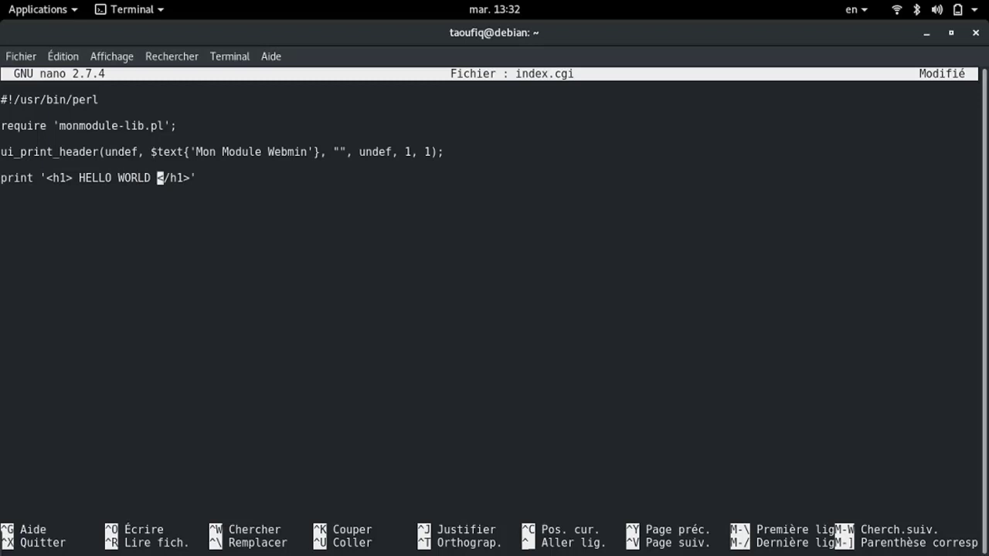
key("Right")
key("Right")
key("Right")
key("Right")
key("Right")
key("Right")
type(";")
Save index.cgi under its name and exit nano back to the shell
key("ctrl+o")
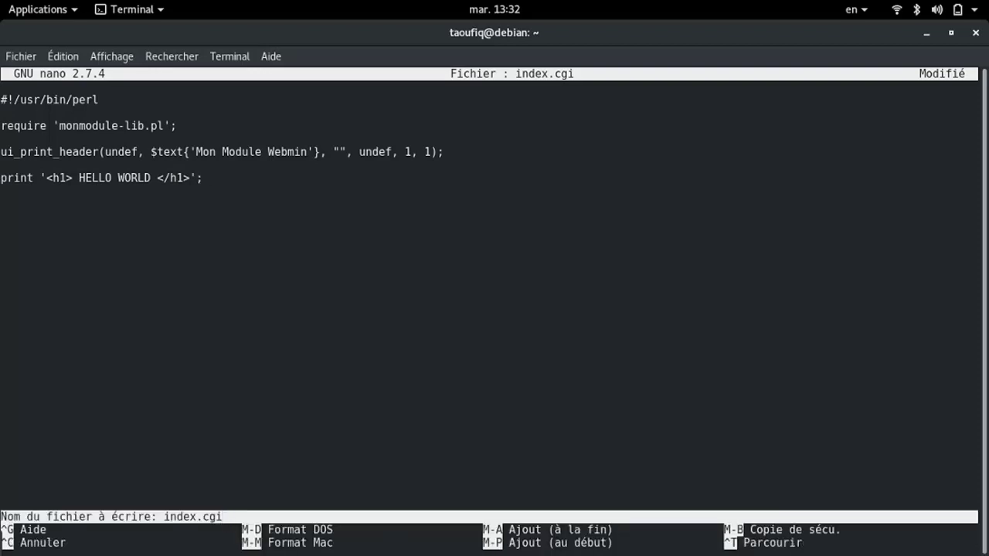
key("Return")
key("ctrl+x")
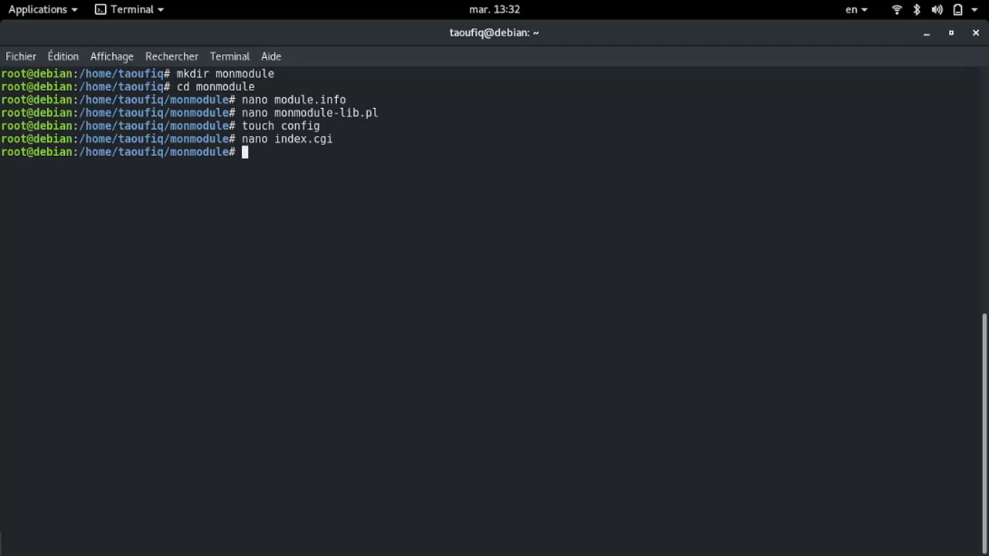
Make index.cgi executable with chmod +x, then go up to the home folder
type("chmod")
type("+x index.")
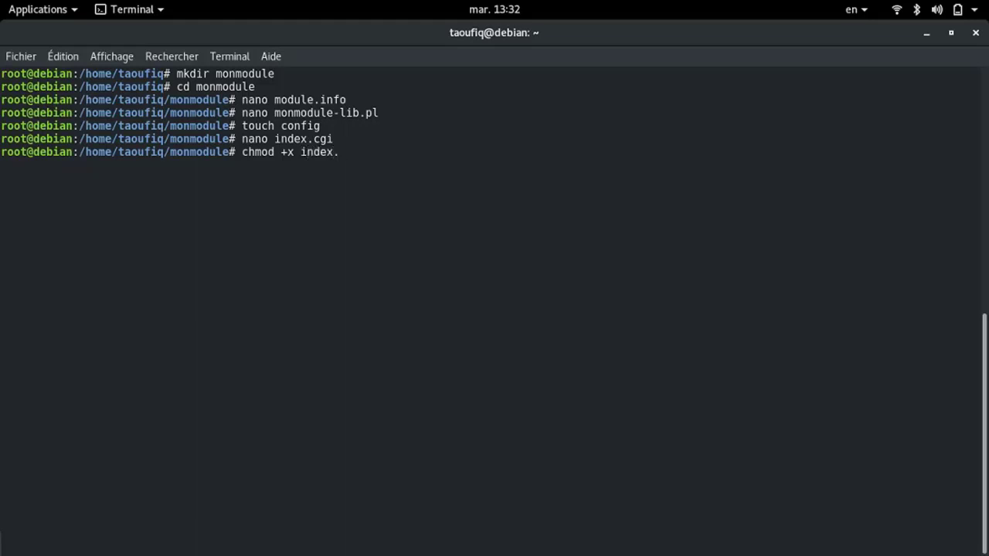
type("cgi")
key("Return")
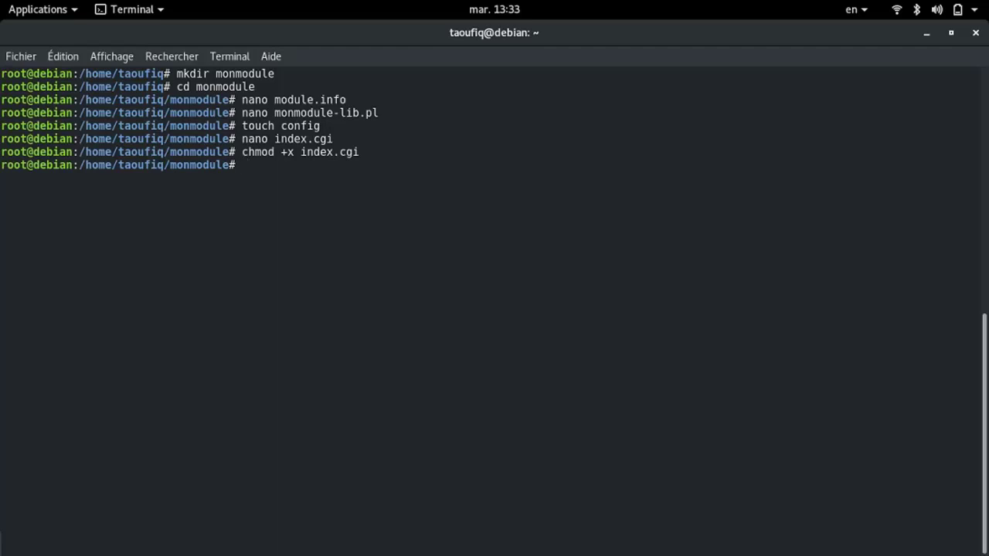
type("cd ..")
key("Return")
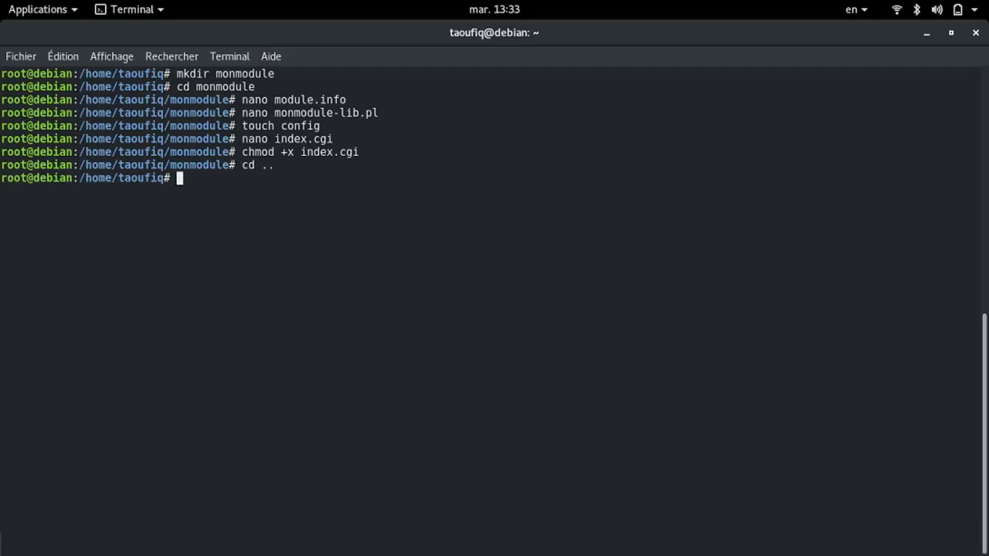
Archive the monmodule folder into monmodule.wbm.gz with tar cvzf
type("tar cvzf mo")
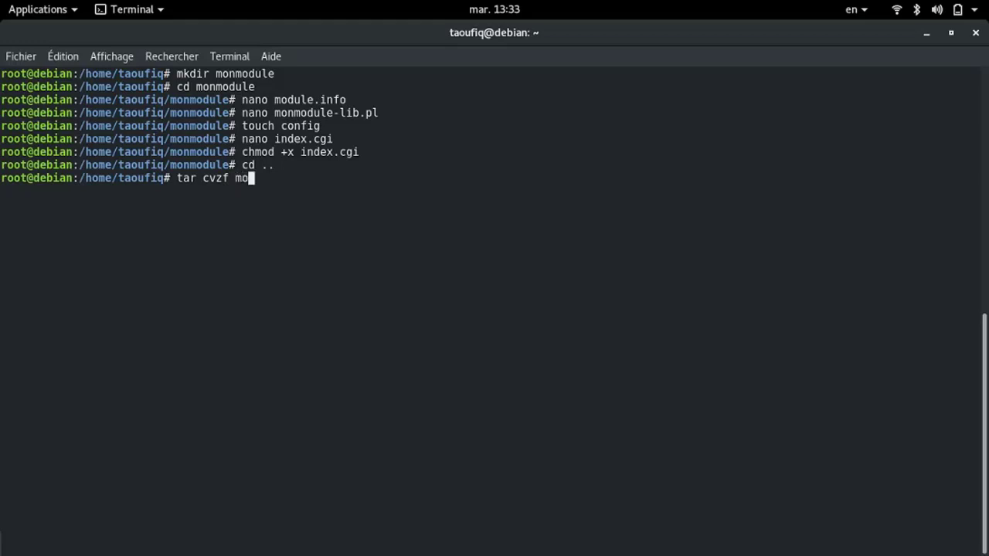
type("n")
key("Tab")
key("BackSpace")
type(".")
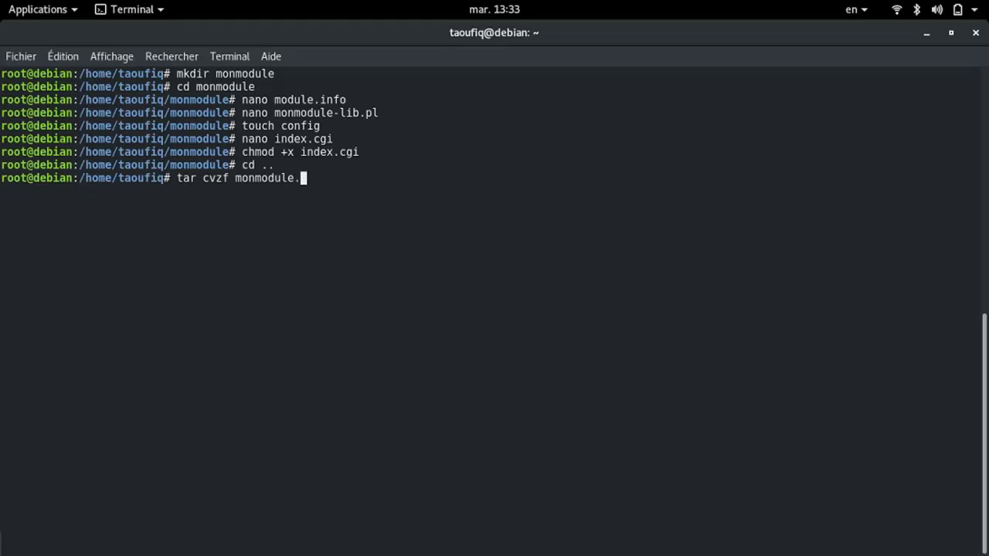
type("wbm.gz mon")
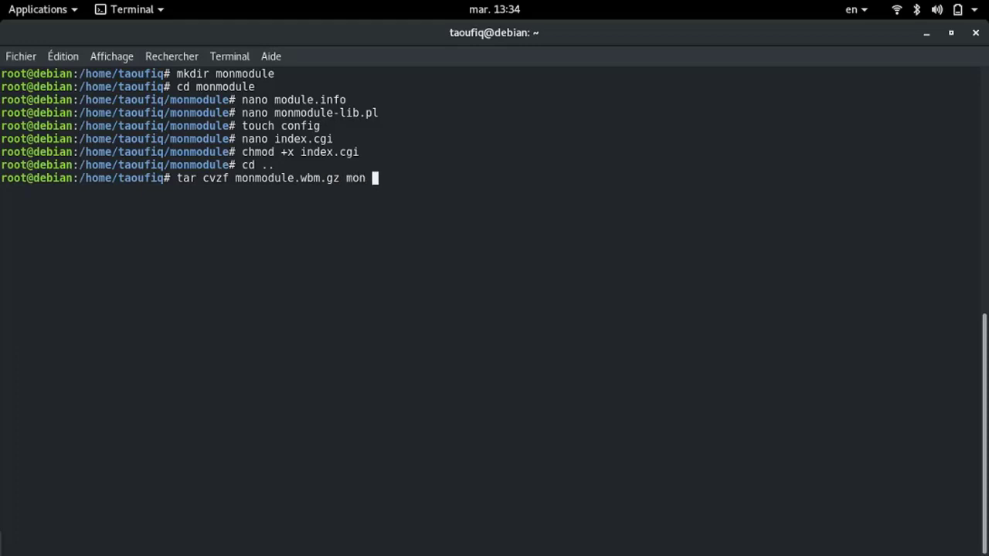
key("BackSpace")
type("module")
key("Return")
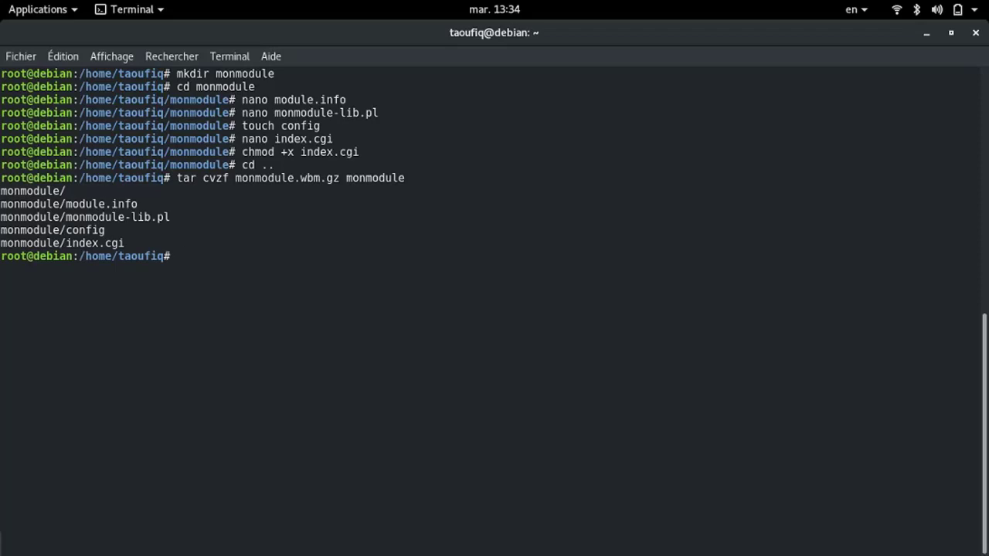
key("super")
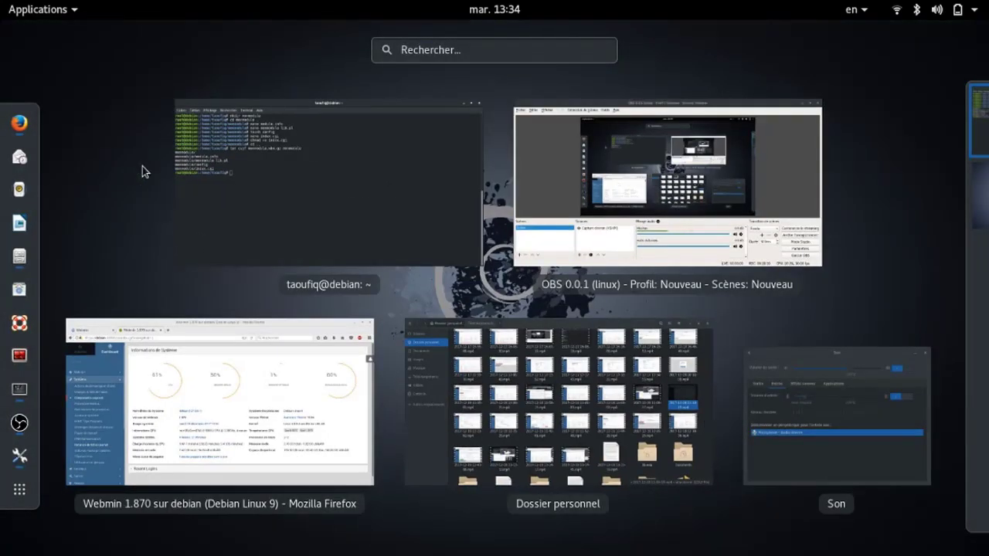
Go to Webmin Configuration > Webmin Modules in the browser
left_click(136, 347)
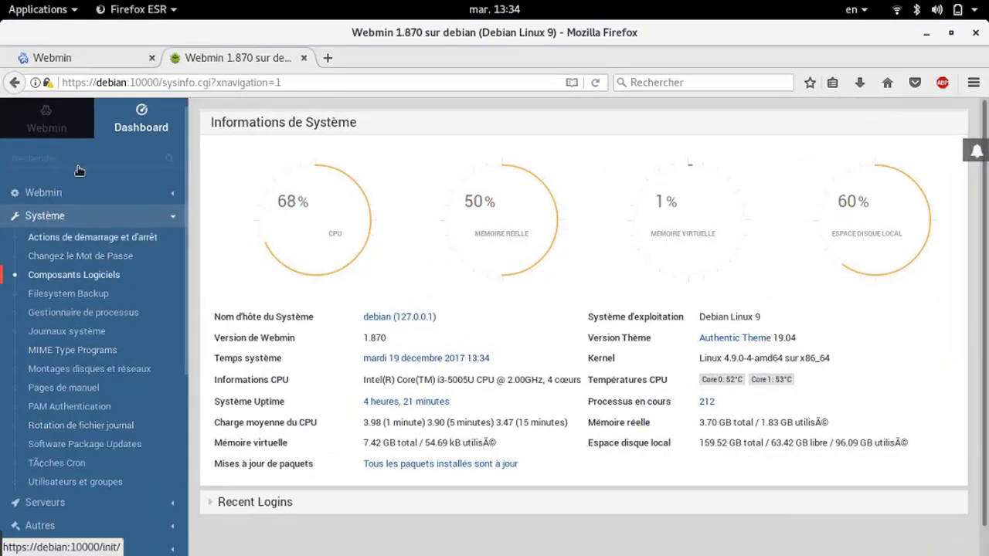
left_click(62, 193)
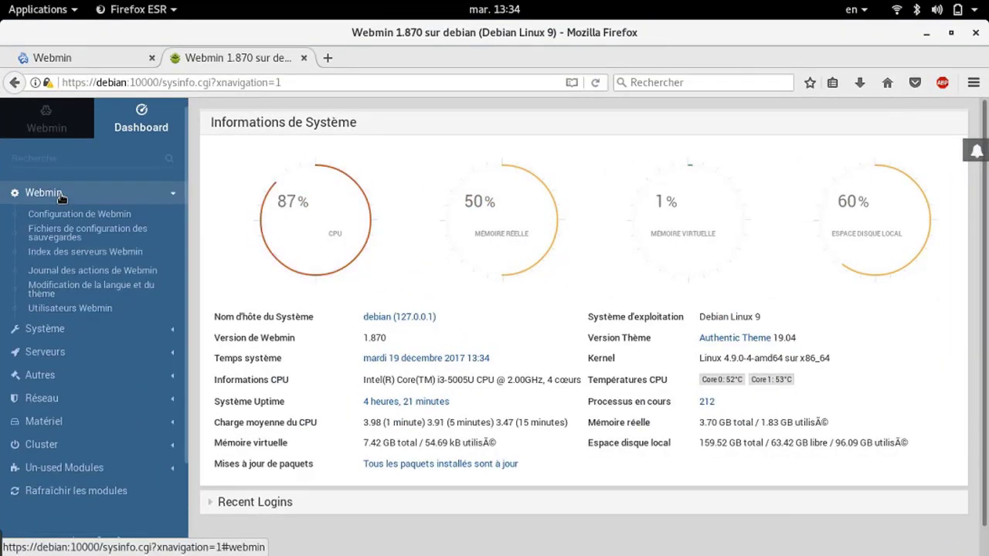
left_click(61, 220)
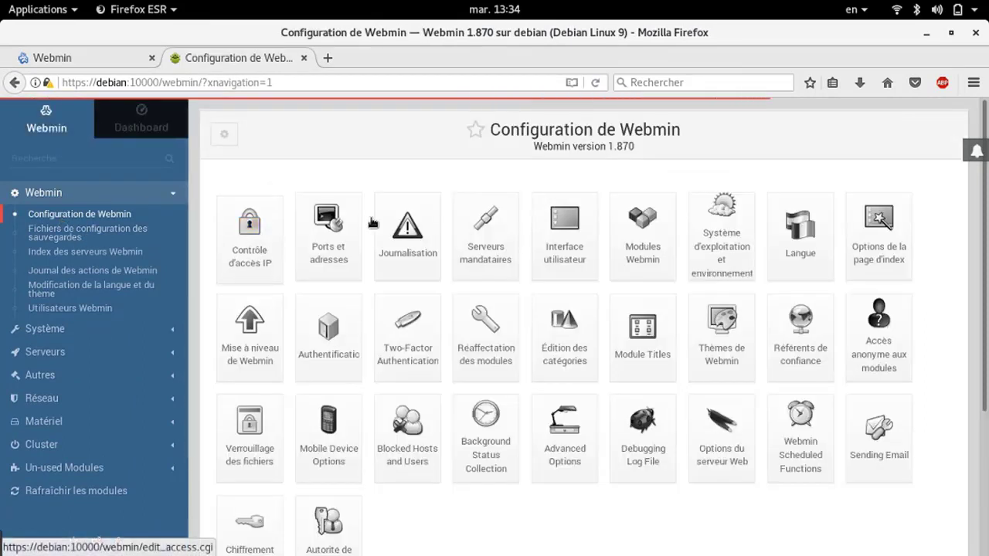
left_click(637, 264)
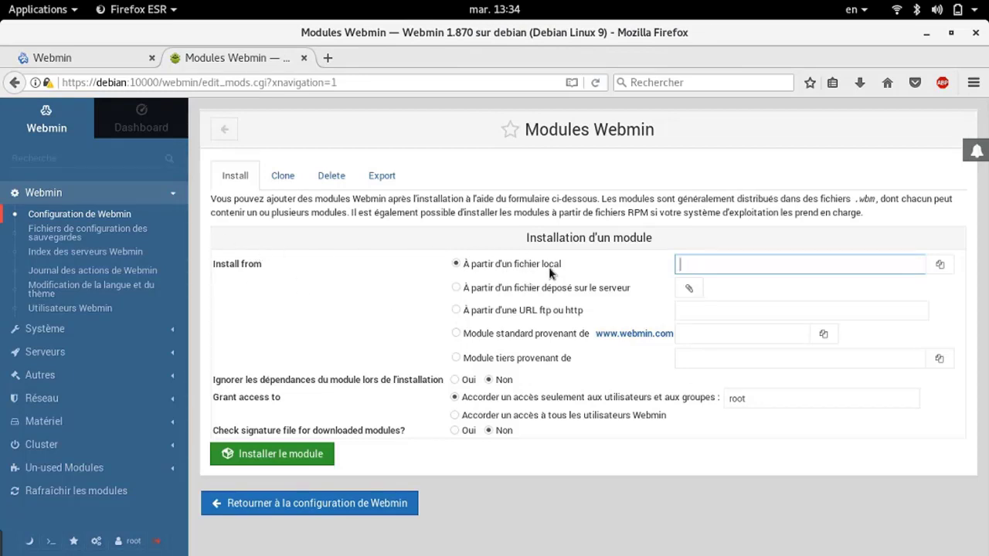
Pick monmodule.wbm.gz from the home folder and install it, ignoring dependencies
left_click(941, 263)
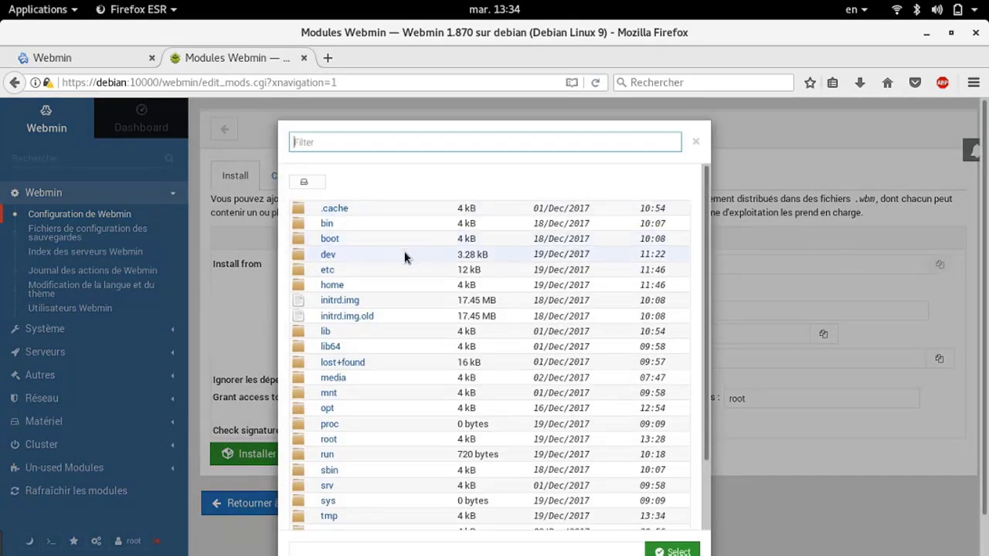
left_click(356, 287)
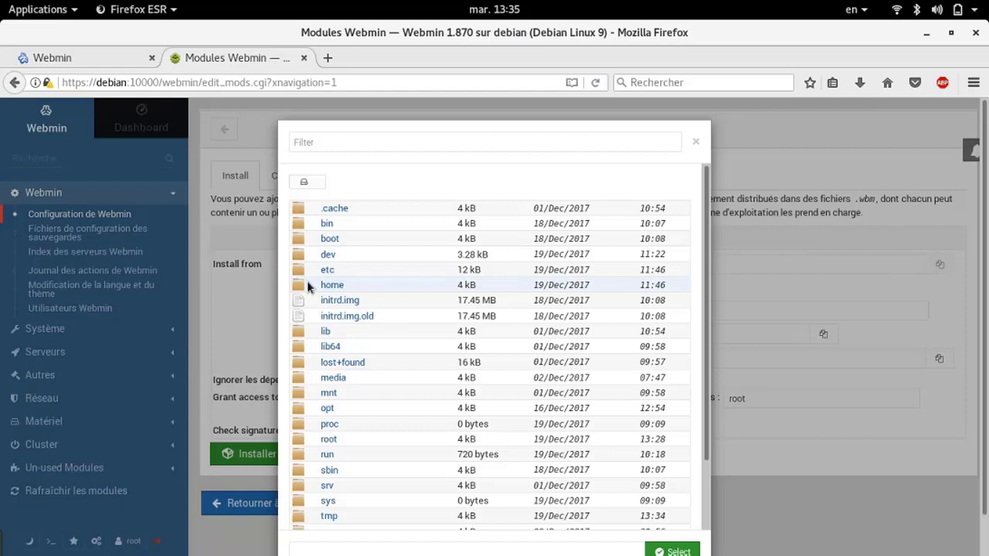
left_click(331, 286)
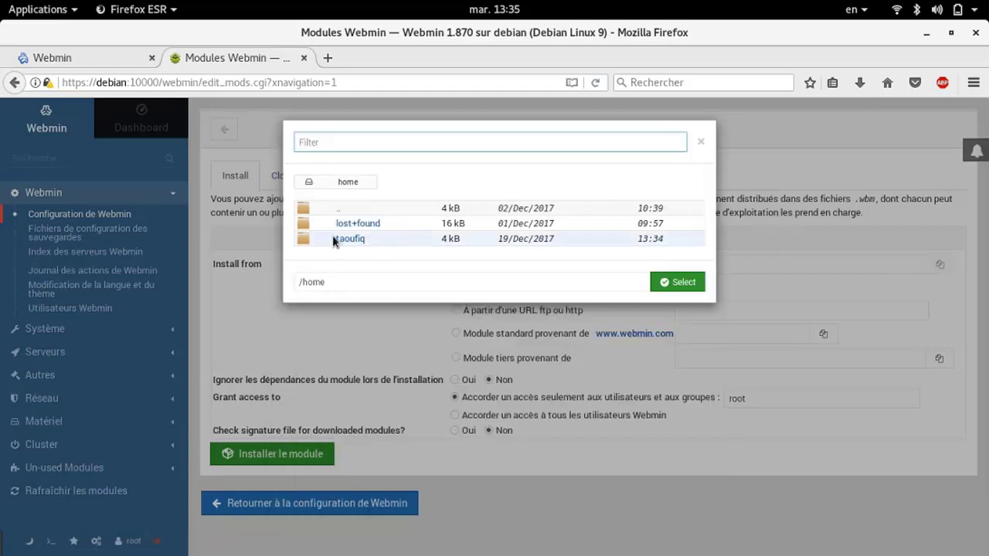
left_click(339, 240)
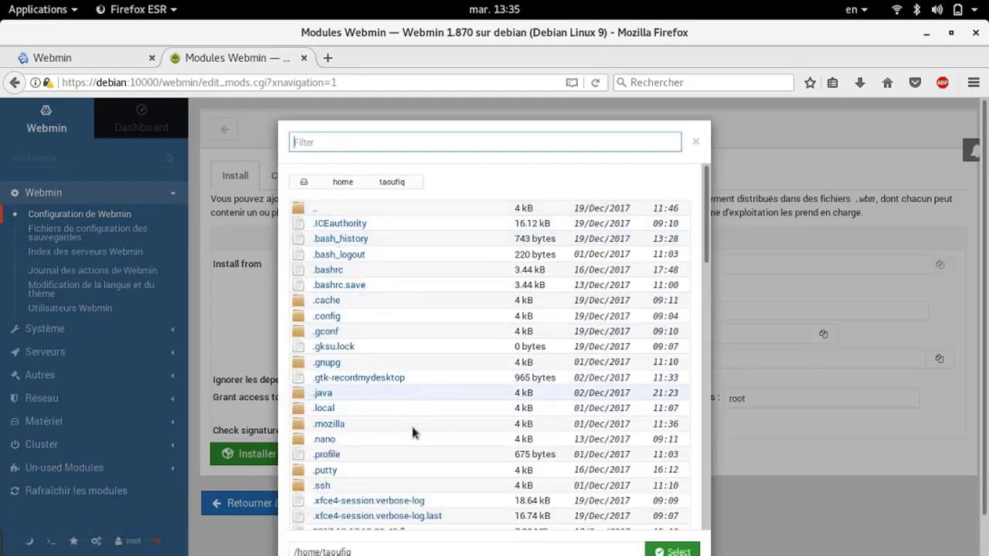
scroll(410, 476, "down", 10)
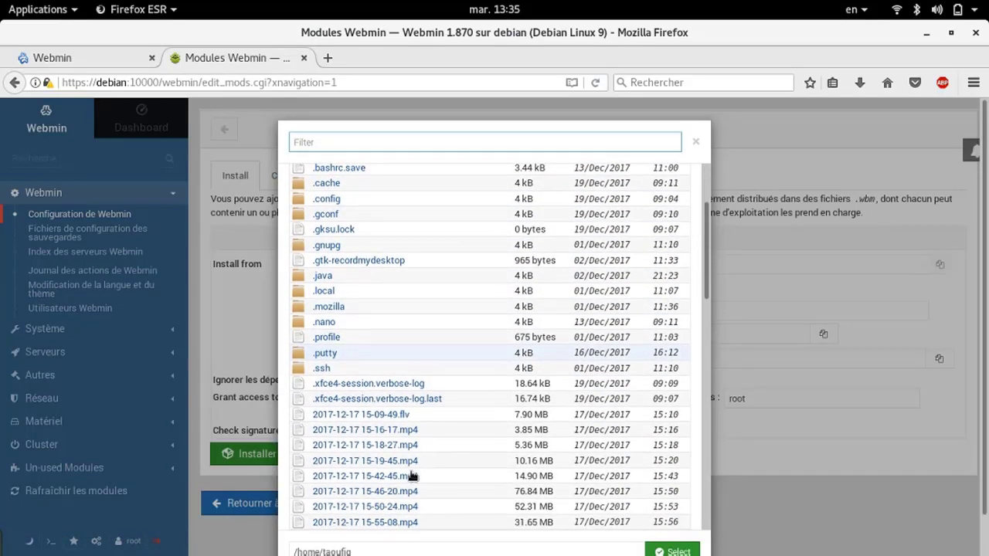
scroll(410, 475, "down", 8)
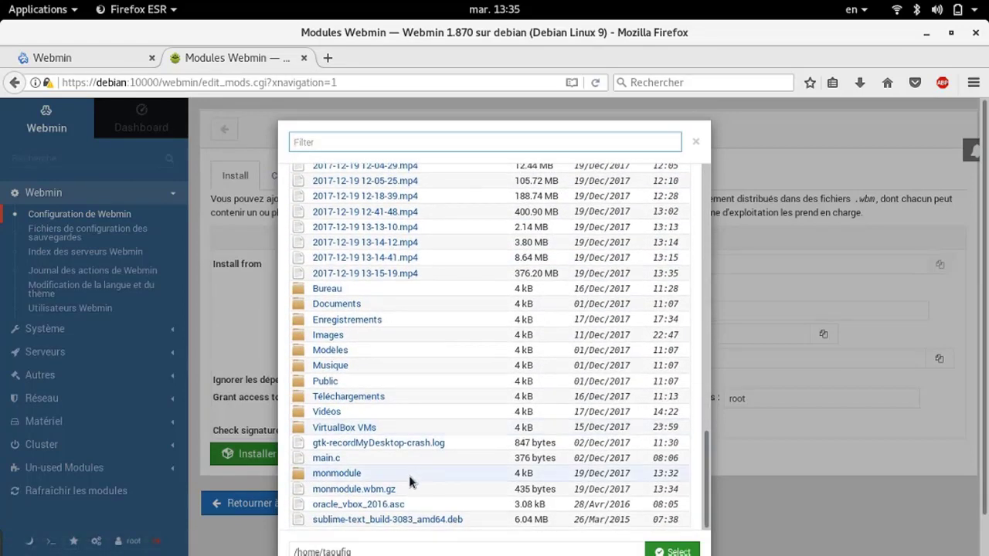
double_click(367, 490)
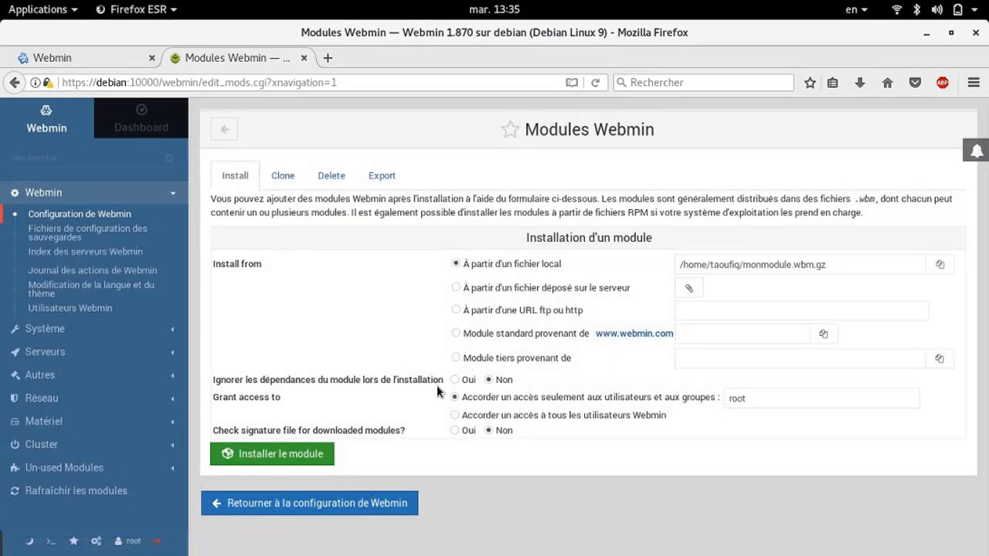
left_click(455, 379)
left_click(293, 462)
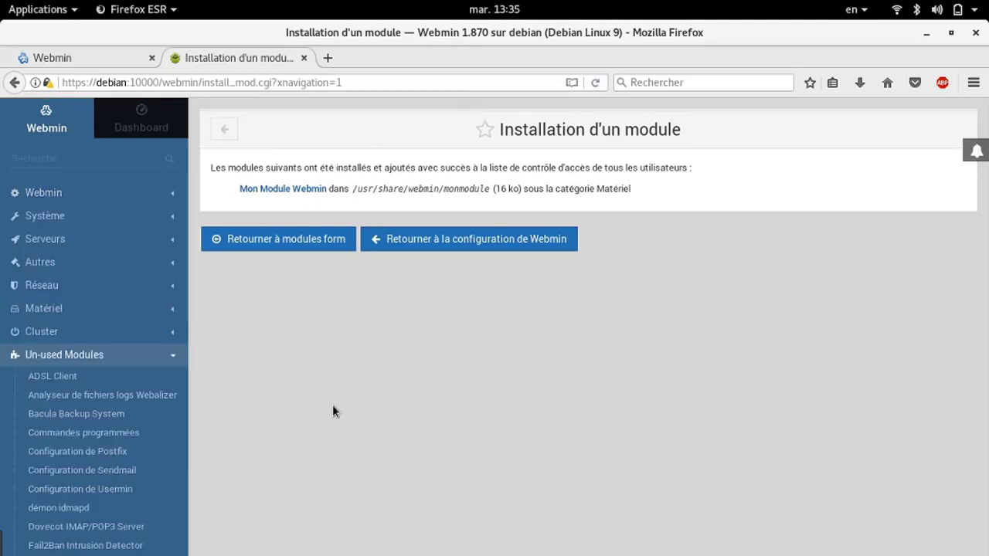
key("super")
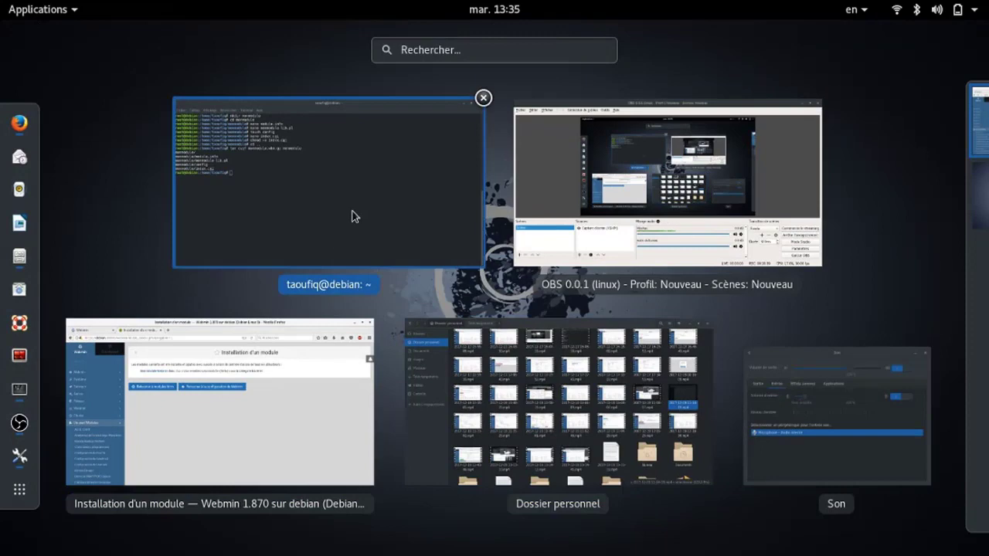
In the terminal, change into the monmodule folder, correcting the mistyped name
left_click(325, 206)
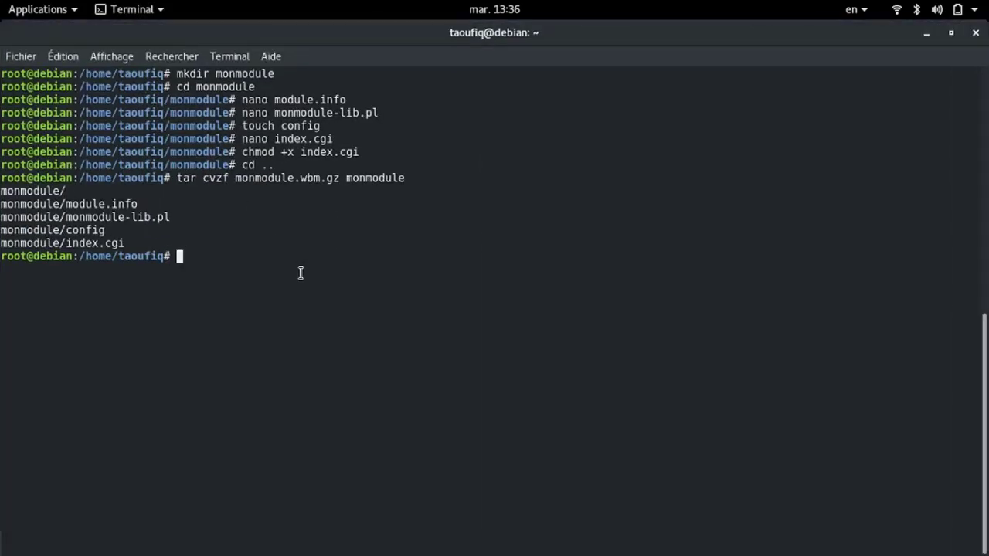
type("cd mp")
key("BackSpace")
type("ondule")
key("Return")
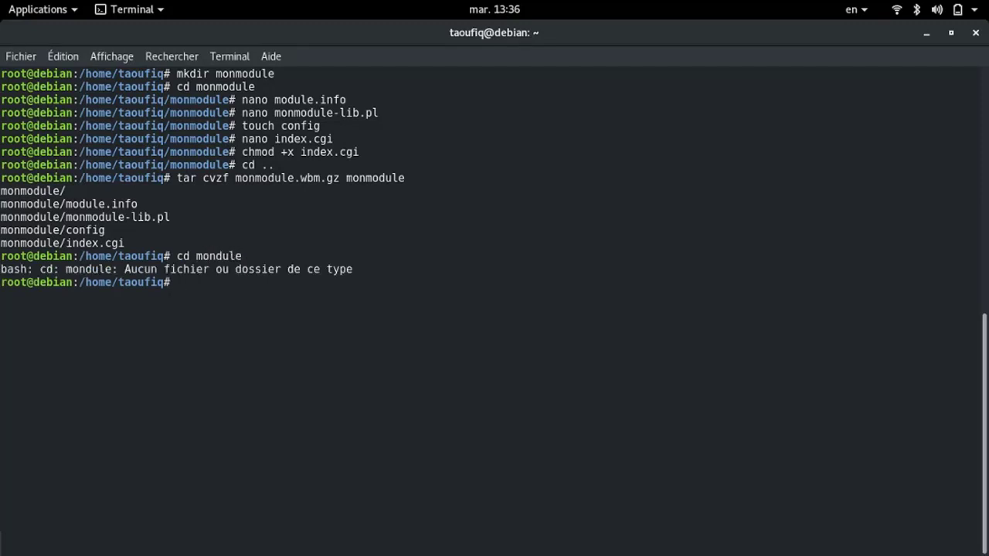
key("Up")
key("Left")
key("Left")
key("Left")
key("Left")
type("mo")
key("Return")
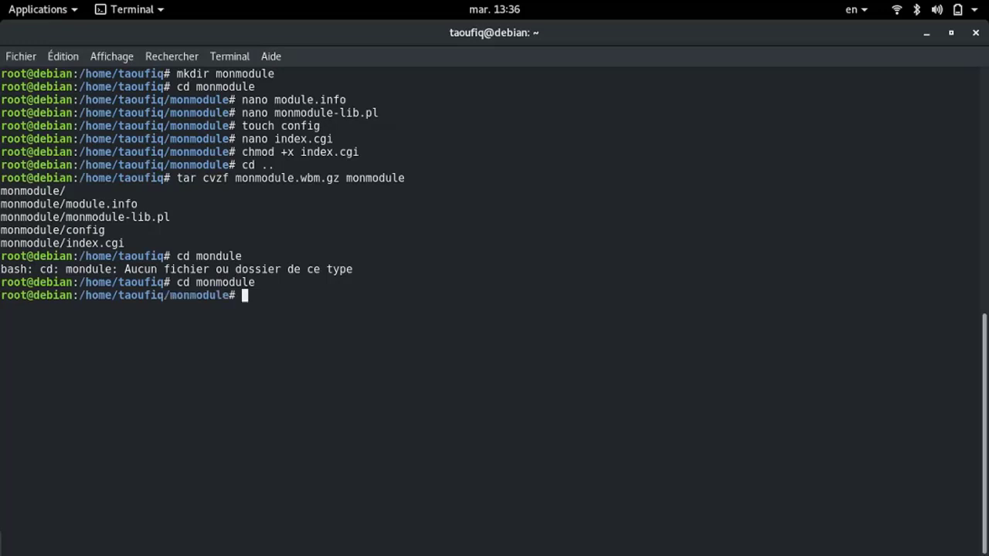
List the module files and print module.info, showing desc and category=hardware
type("ls")
key("Return")
type("cat ")
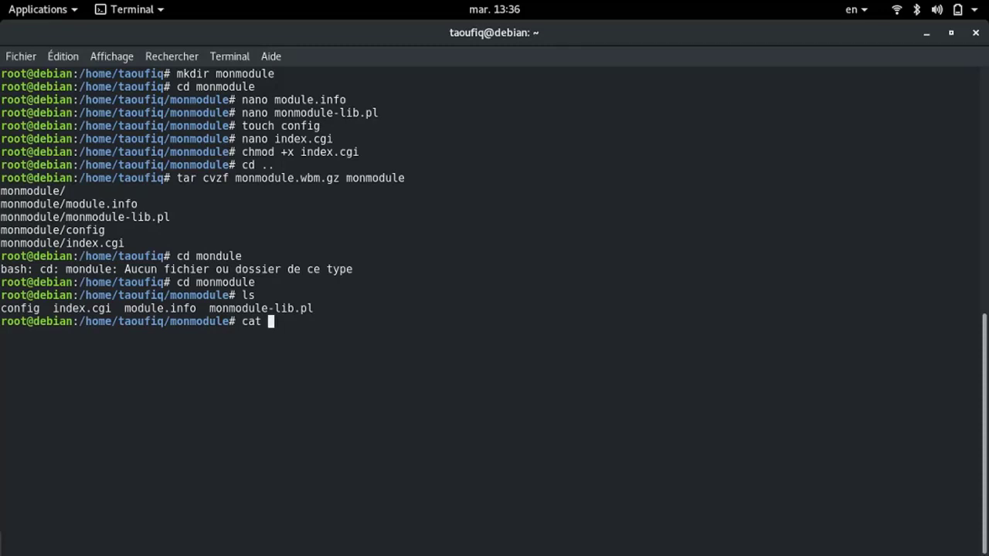
type("module.info")
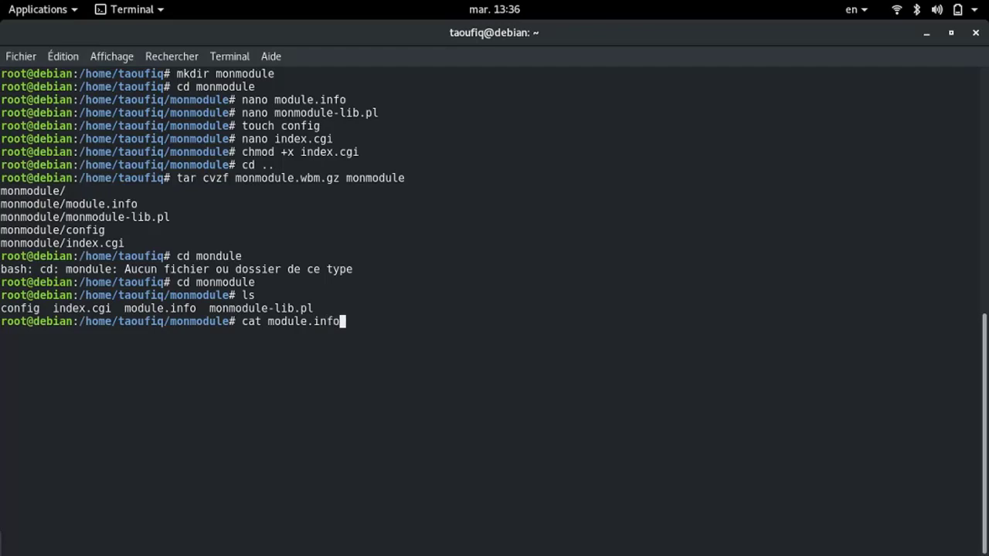
key("Return")
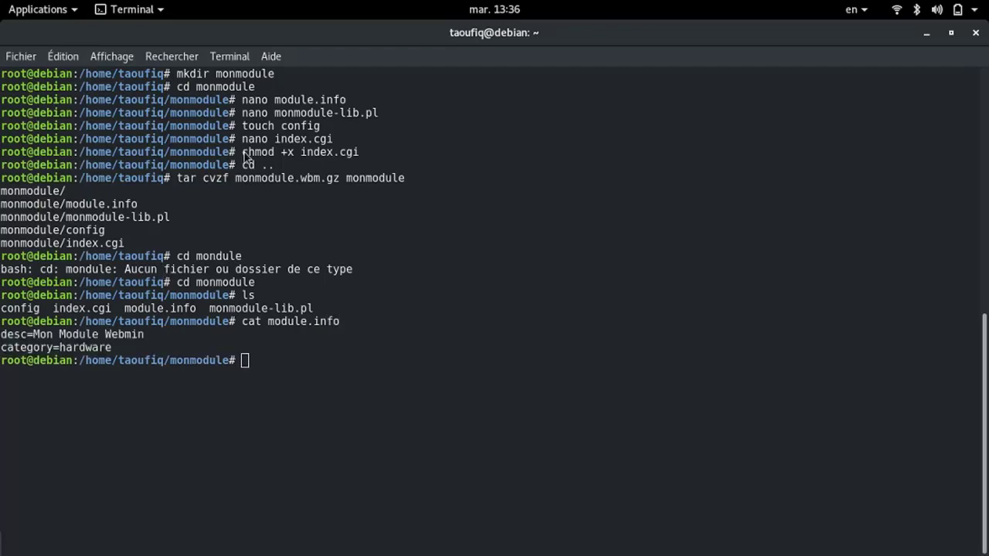
key("super")
Back in Firefox, expand Matériel and open Mon Module Webmin
left_click(253, 427)
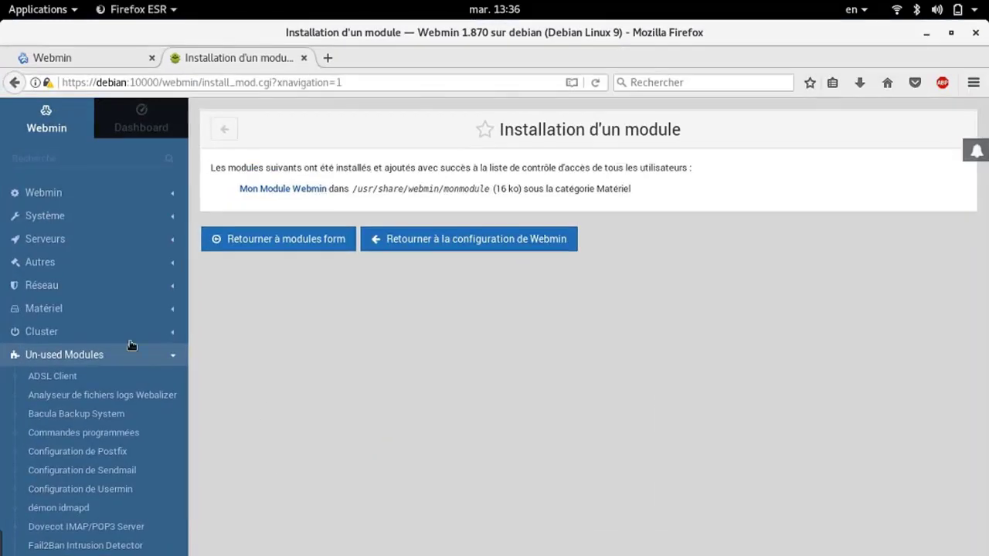
left_click(125, 313)
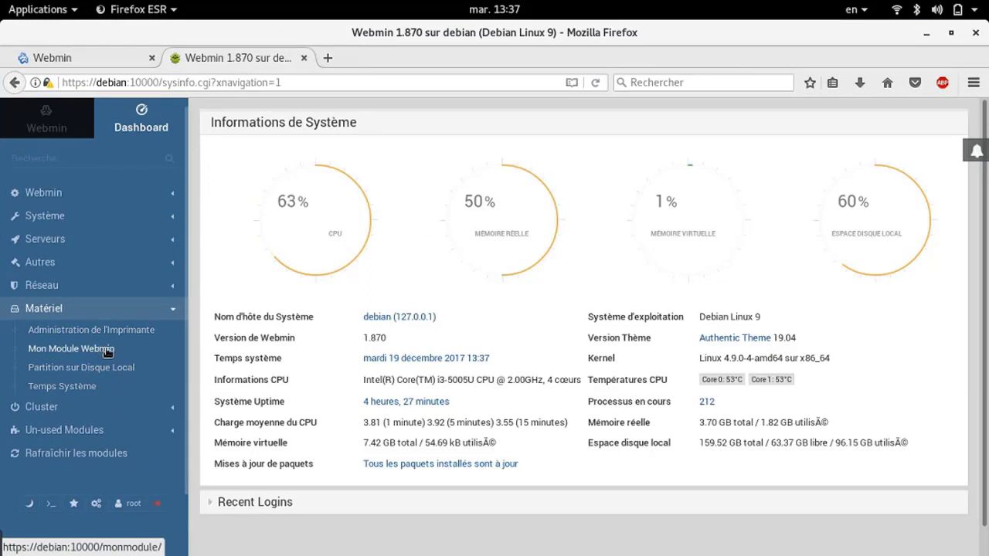
left_click(107, 352)
left_click(378, 62)
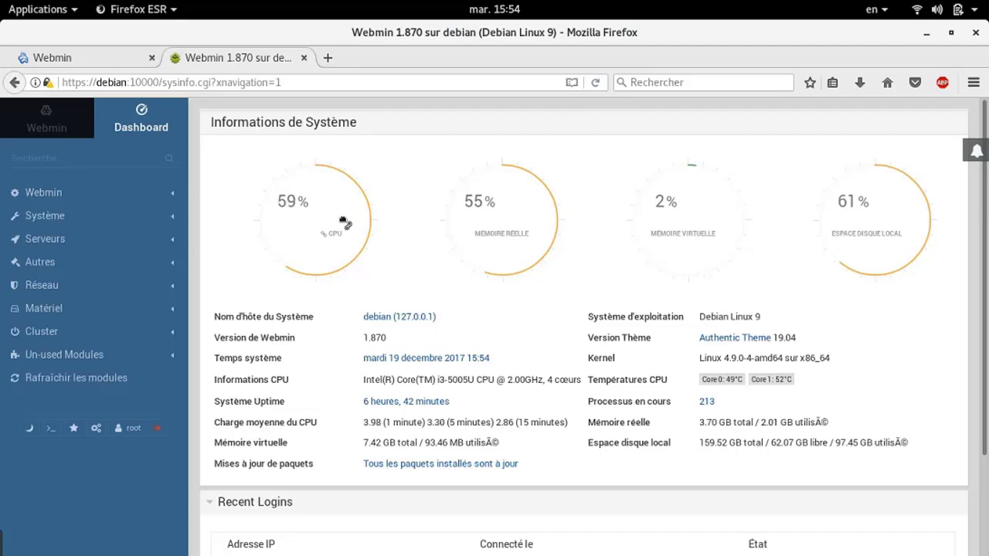
Go to Système > Tâches Cron and choose to create a new scheduled cron task
left_click(107, 216)
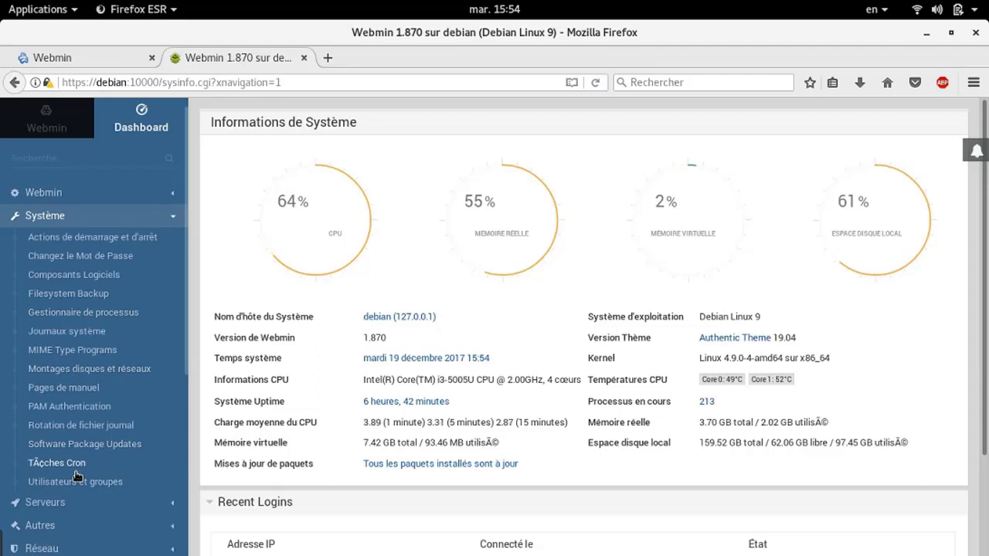
left_click(44, 463)
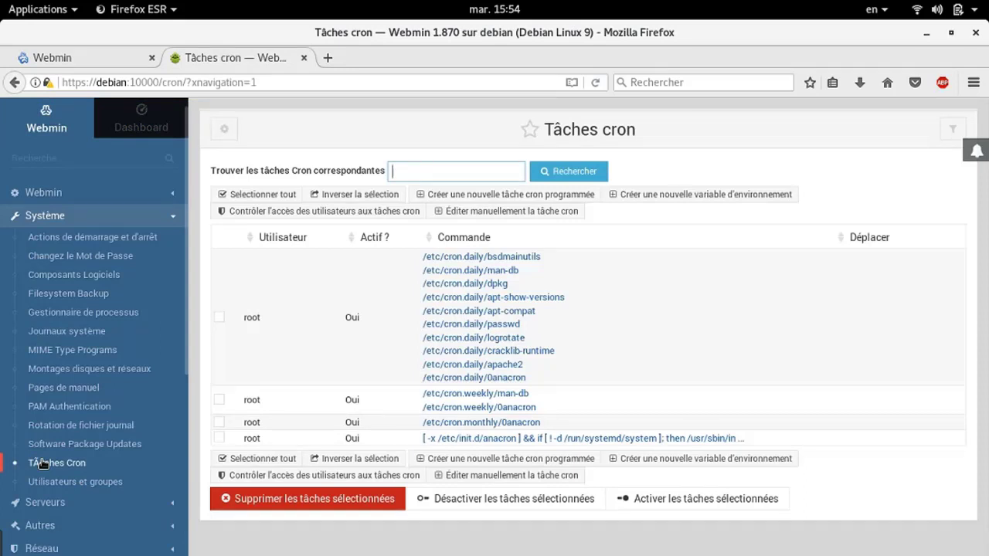
left_click(522, 195)
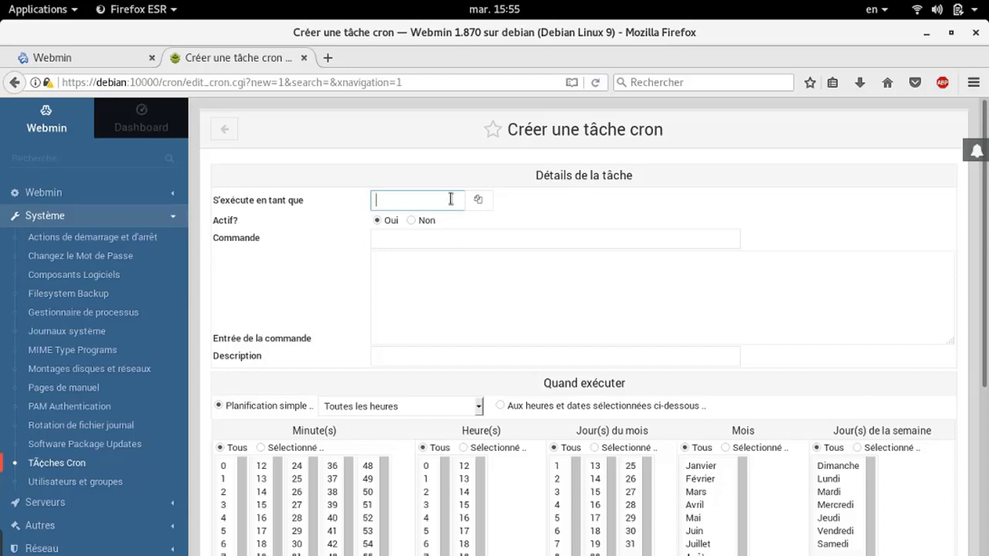
Set the cron task to run as root and scroll through the Quand exécuter options
left_click(450, 199)
type("root")
scroll(398, 363, "down", 3)
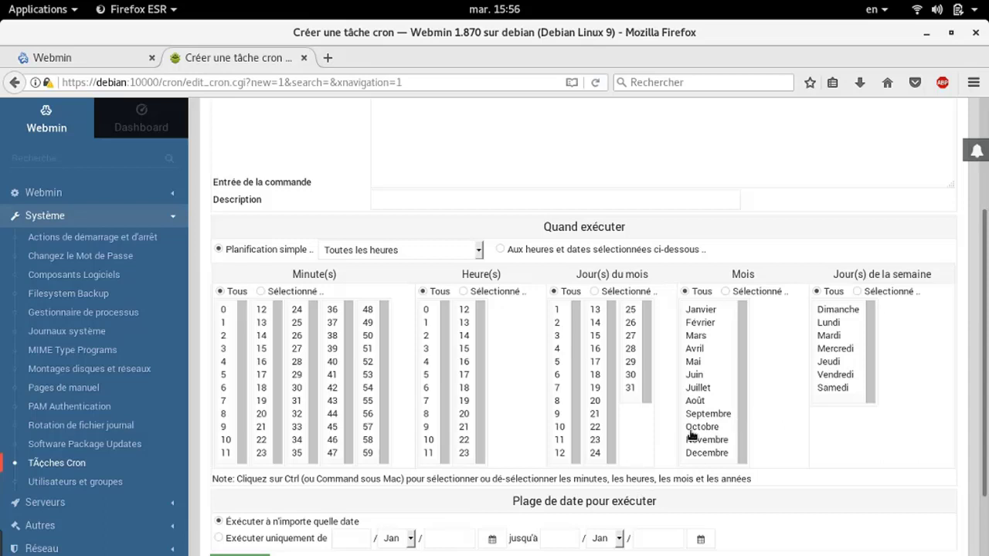
scroll(692, 435, "down", 2)
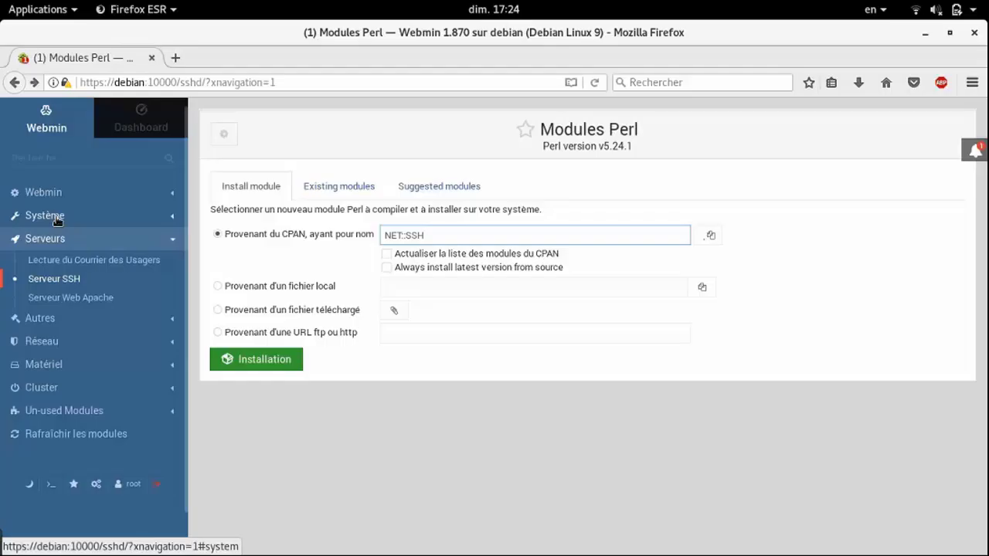
Expand the Webmin category and open Fichiers de configuration des sauvegardes
left_click(56, 219)
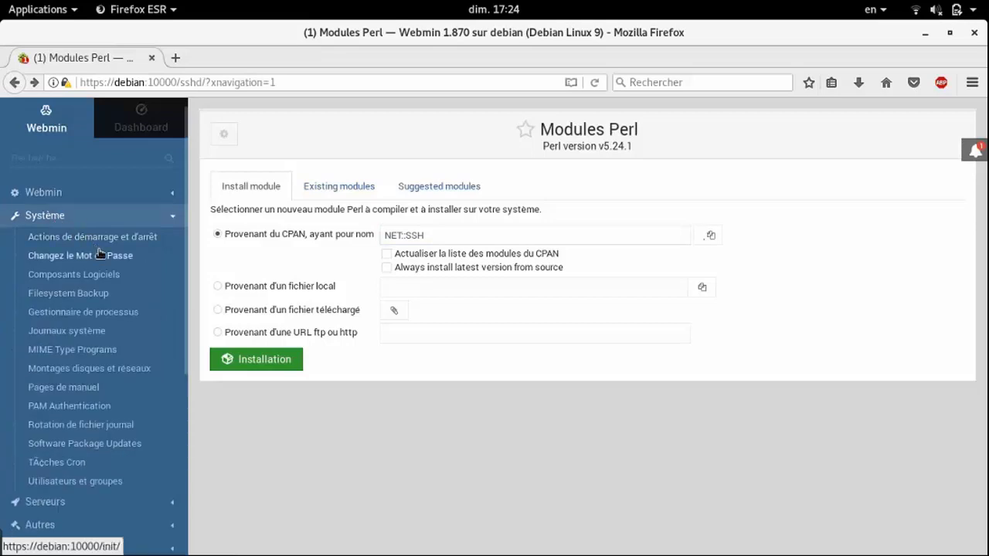
left_click(77, 199)
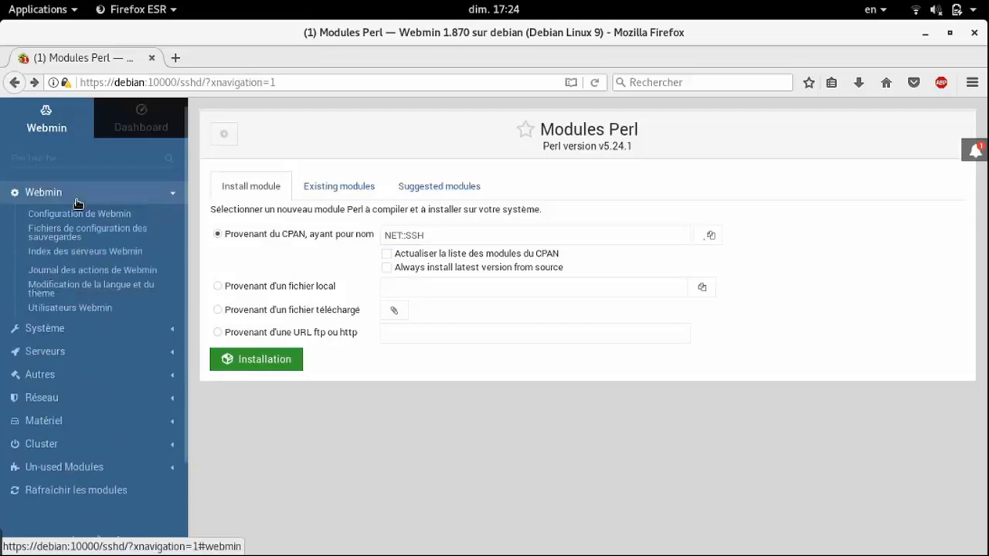
left_click(78, 241)
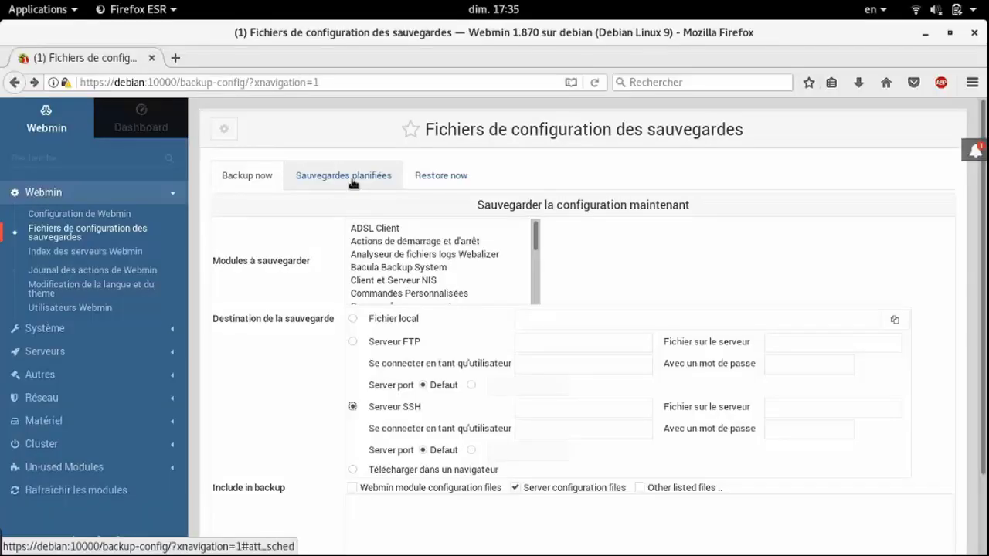
Switch to the scheduled backups list and add a new scheduled backup
left_click(352, 178)
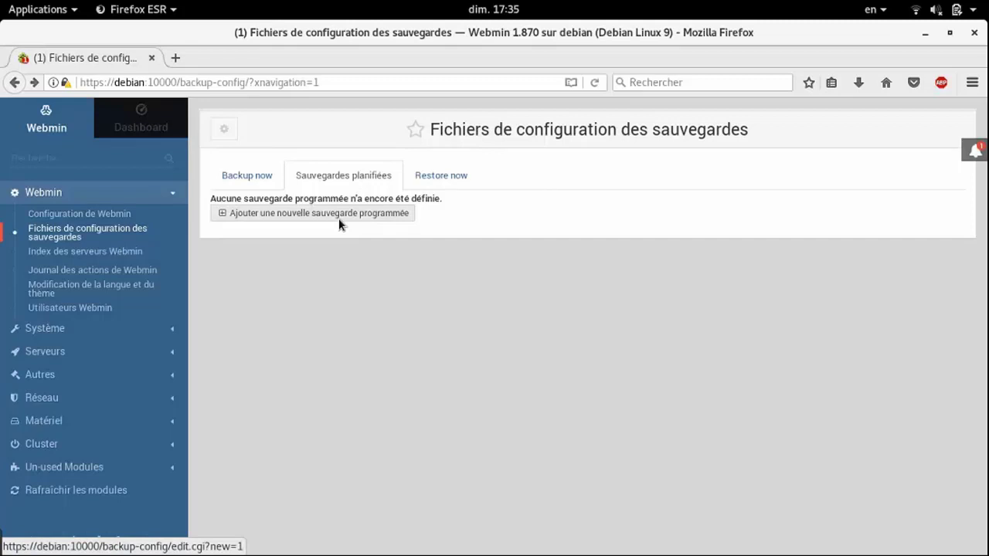
left_click(338, 213)
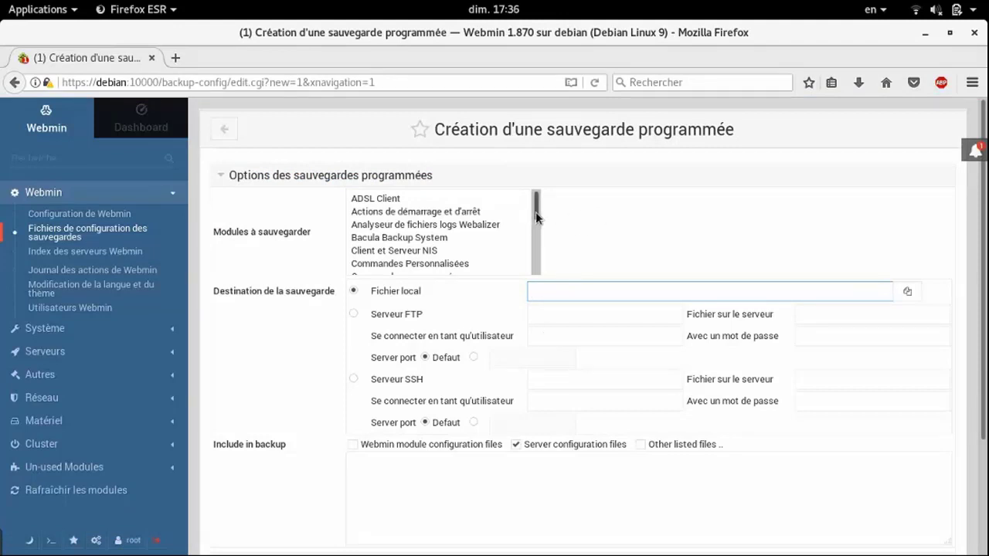
Choose Kerberos5 as the module to back up and select the results e-mail field
left_click_drag(536, 212, 538, 235)
left_click(376, 232)
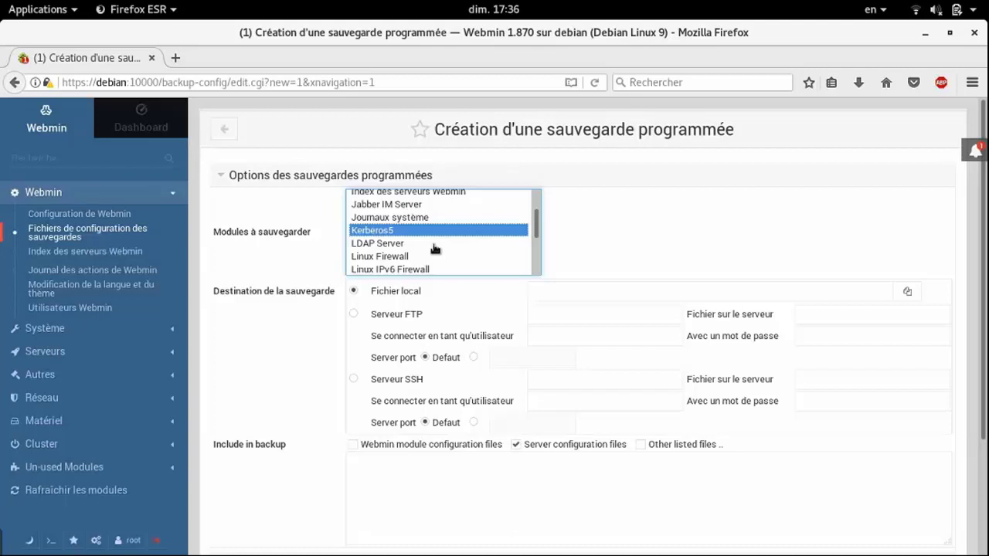
scroll(438, 382, "down", 3)
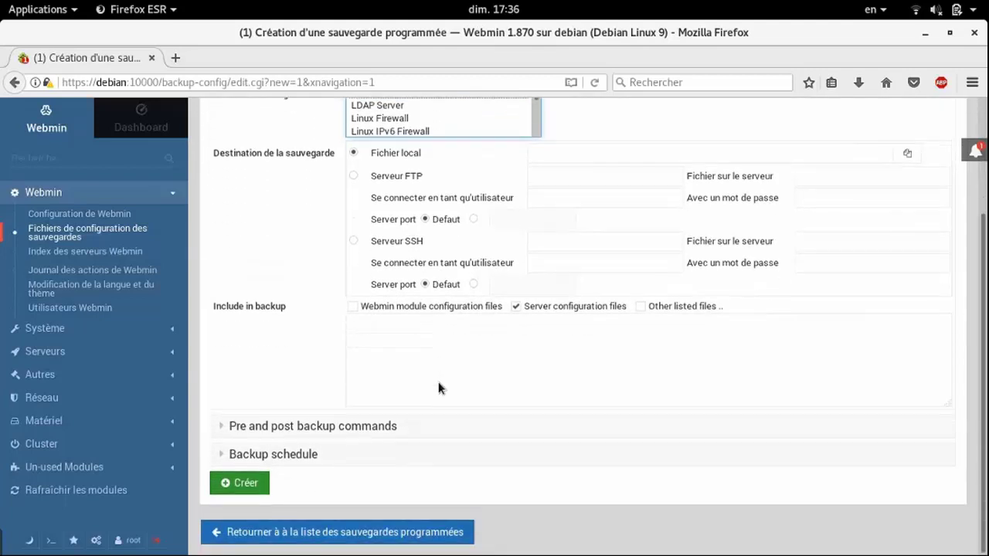
scroll(438, 381, "up", 2)
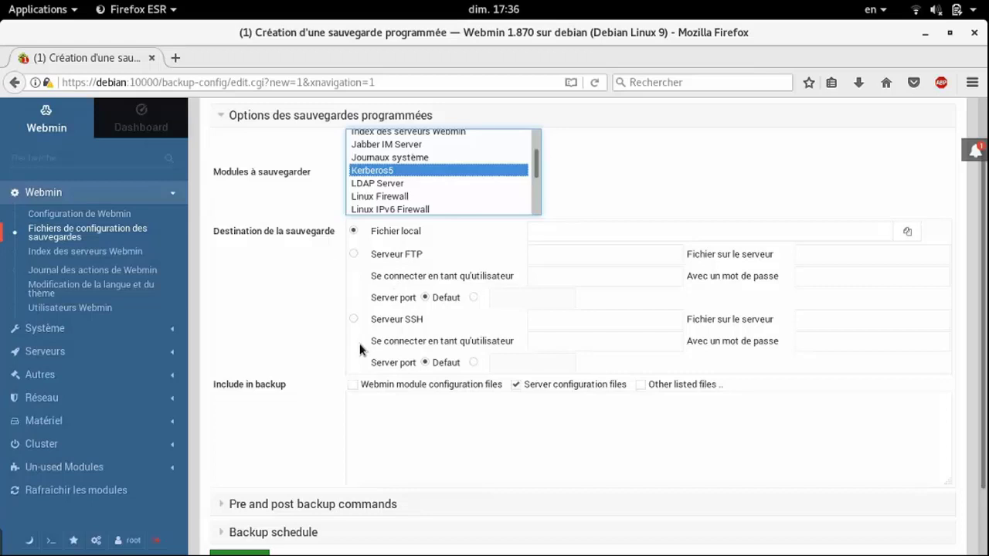
scroll(280, 493, "up", 2)
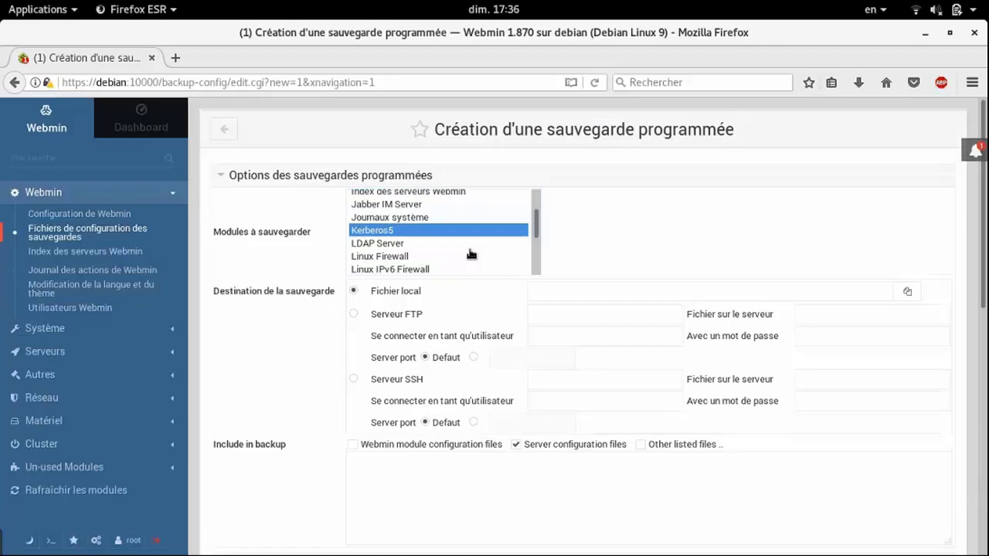
scroll(464, 255, "down", 8)
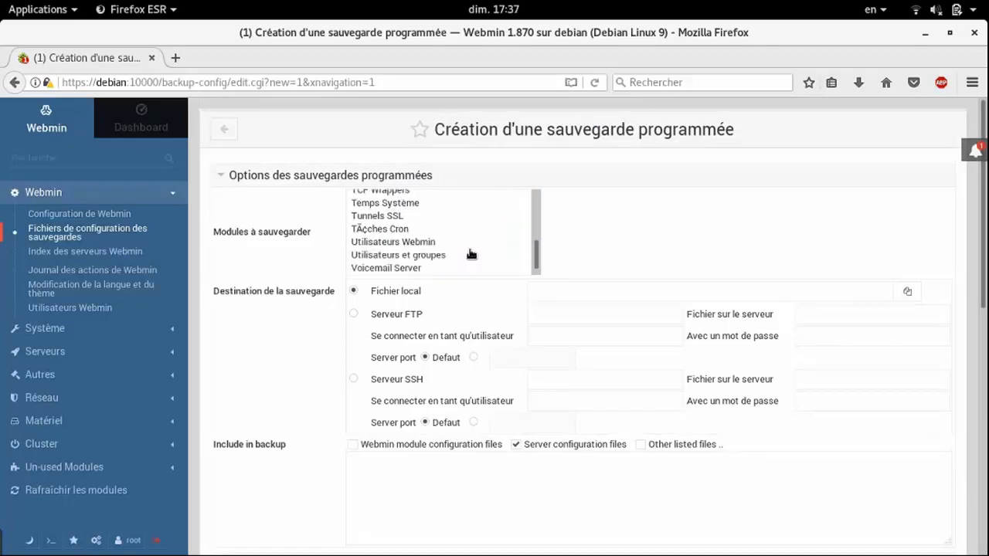
scroll(278, 367, "down", 10)
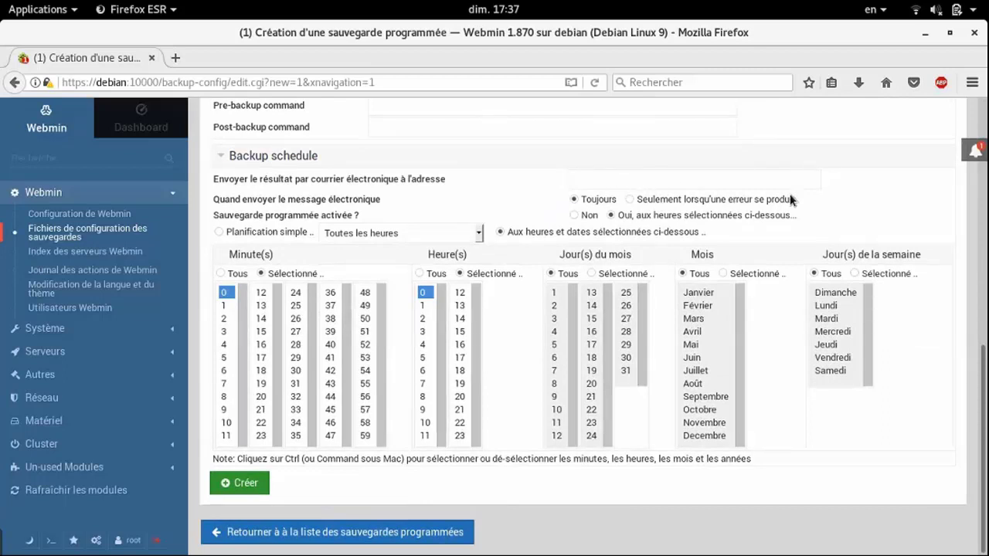
left_click(575, 179)
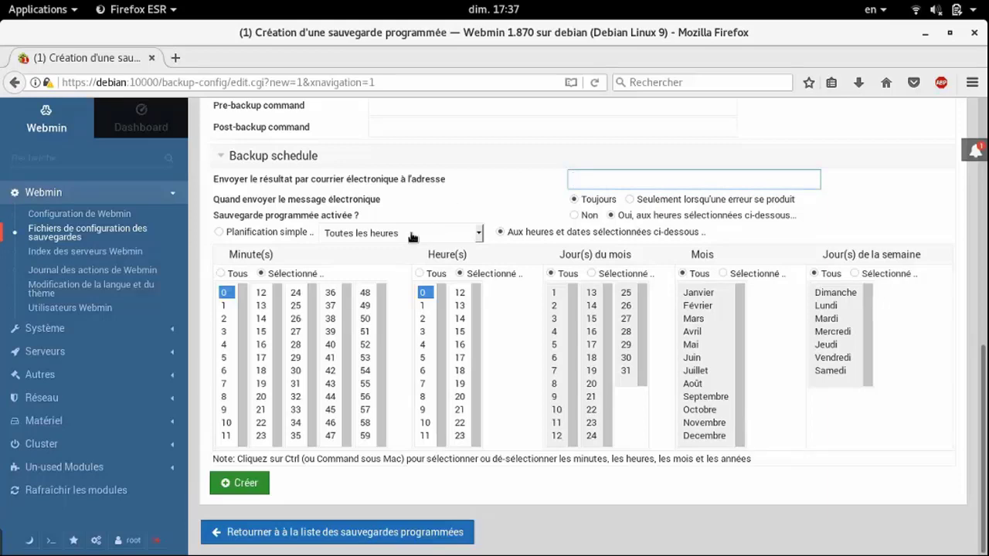
scroll(412, 236, "up", 10)
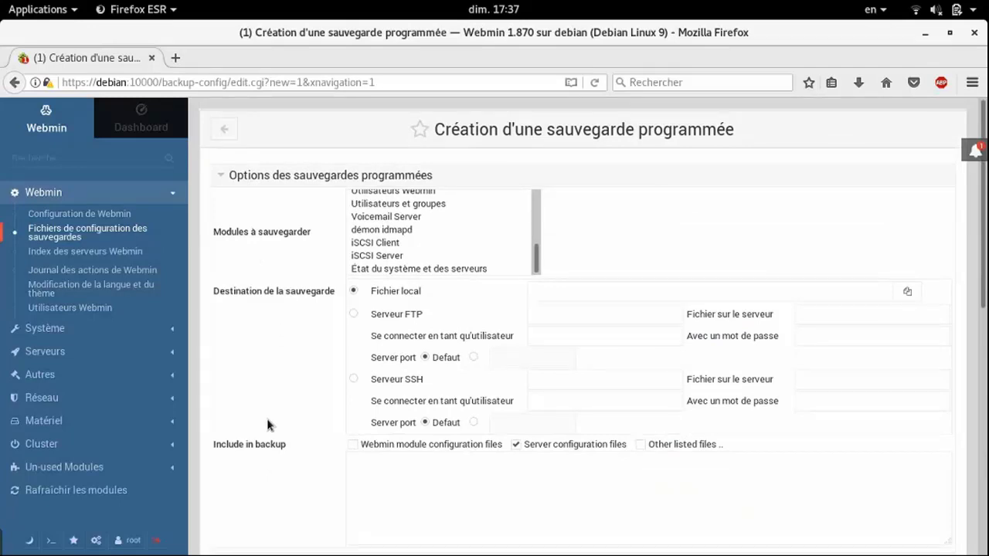
scroll(267, 423, "down", 10)
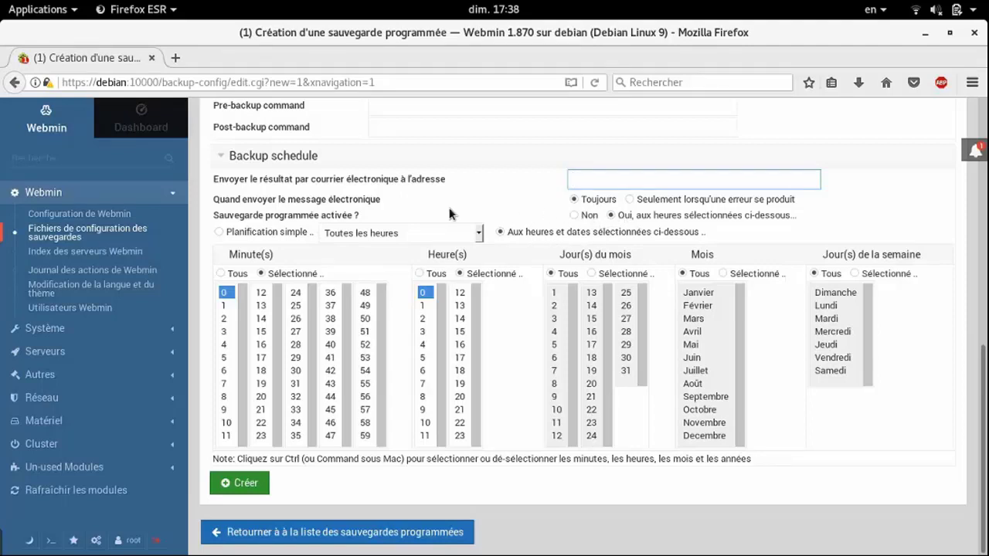
Schedule the backup at selected times: minute 16 and hour 4
left_click(366, 232)
left_click(366, 232)
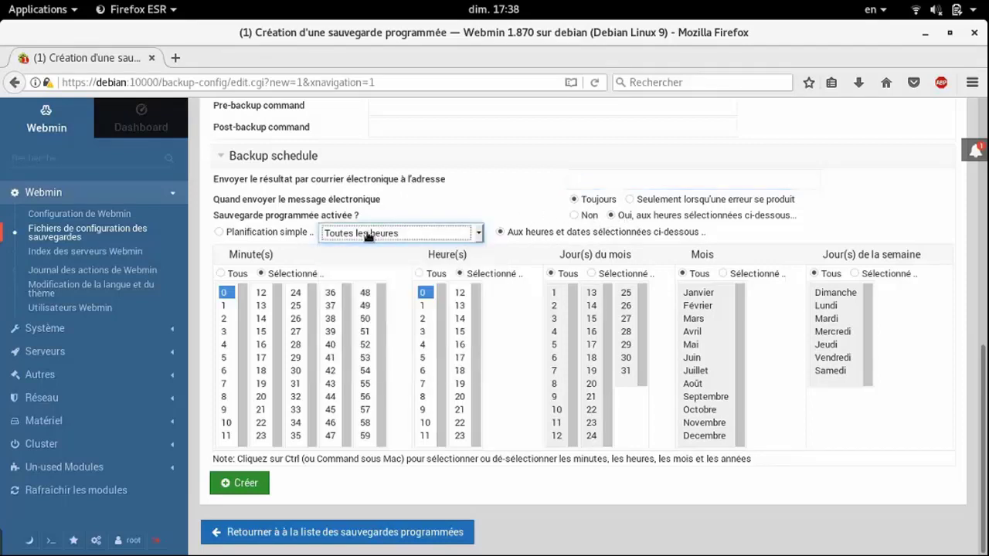
left_click(367, 234)
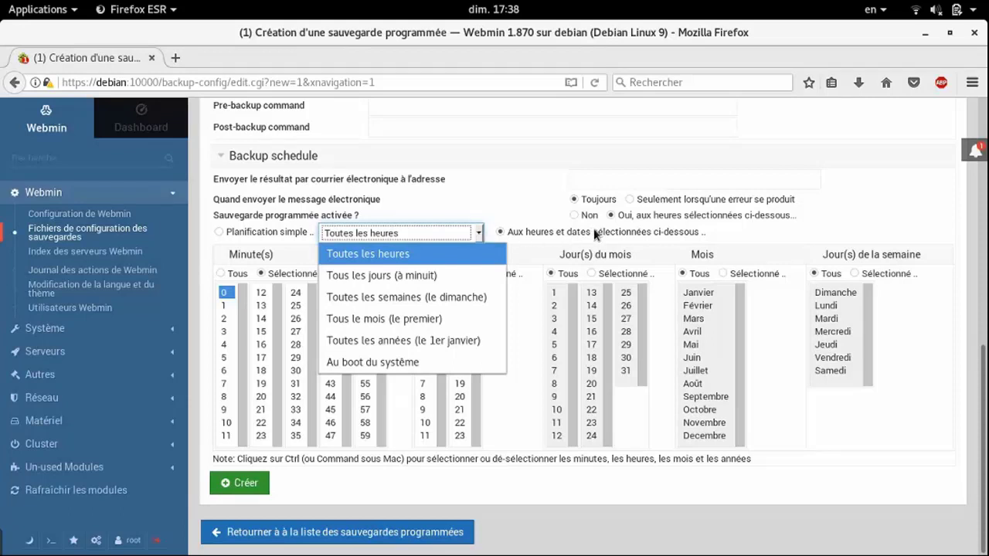
left_click(465, 181)
left_click(422, 345)
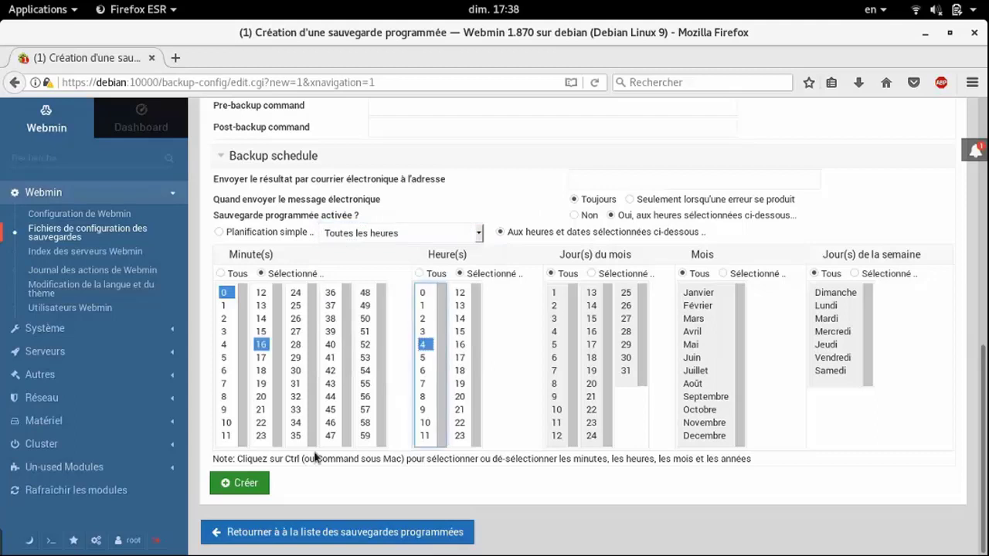
Create the scheduled backup, get the 'Fichier local absolu manquant ou invalide' error, and go back
left_click(239, 479)
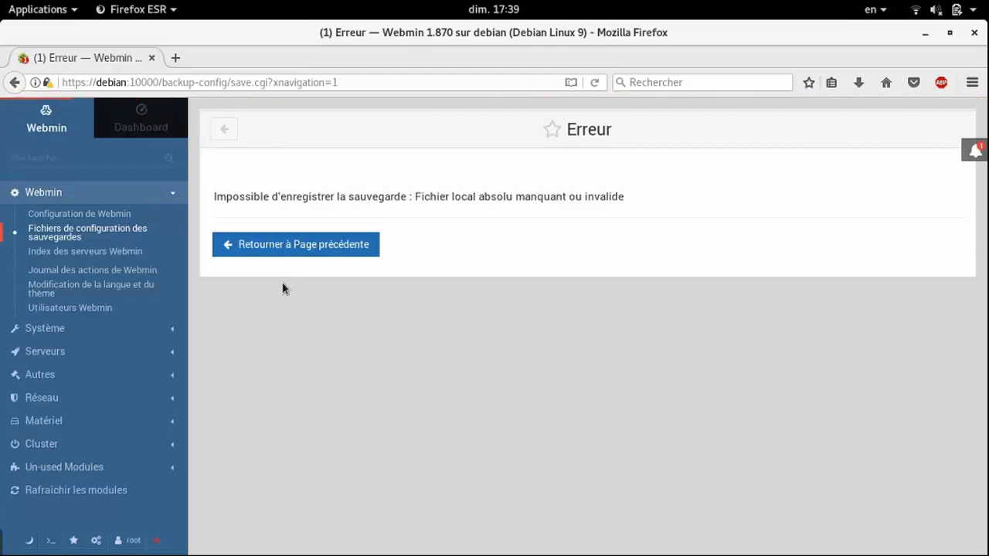
left_click(221, 131)
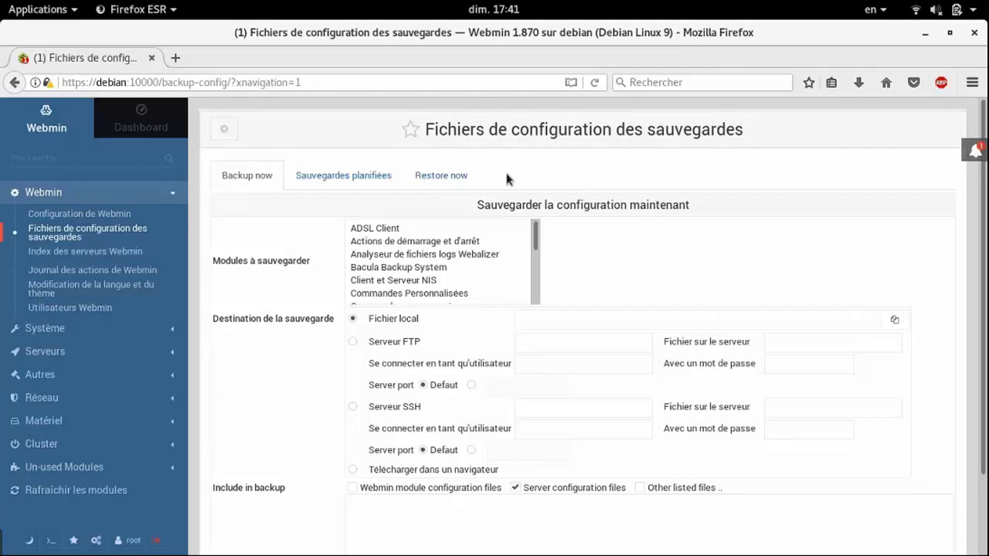
On Restore now, select only Serveur SSH to restore and browse the server for the source file
left_click(465, 173)
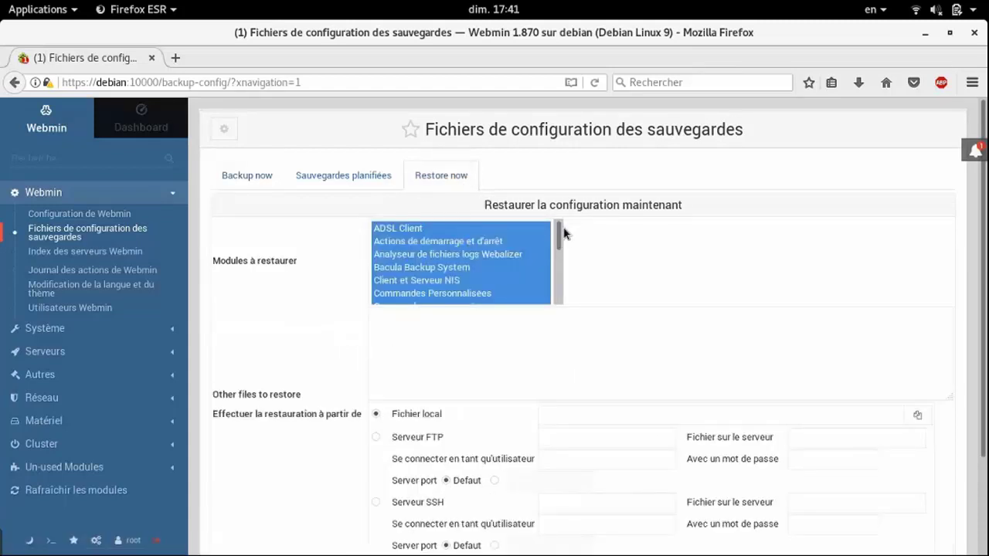
left_click_drag(562, 232, 542, 274)
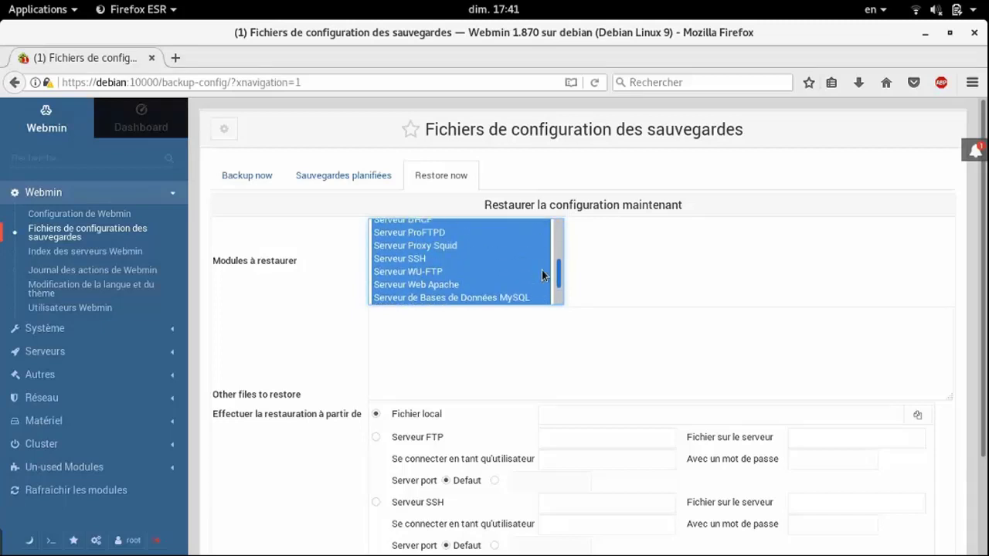
left_click(388, 259)
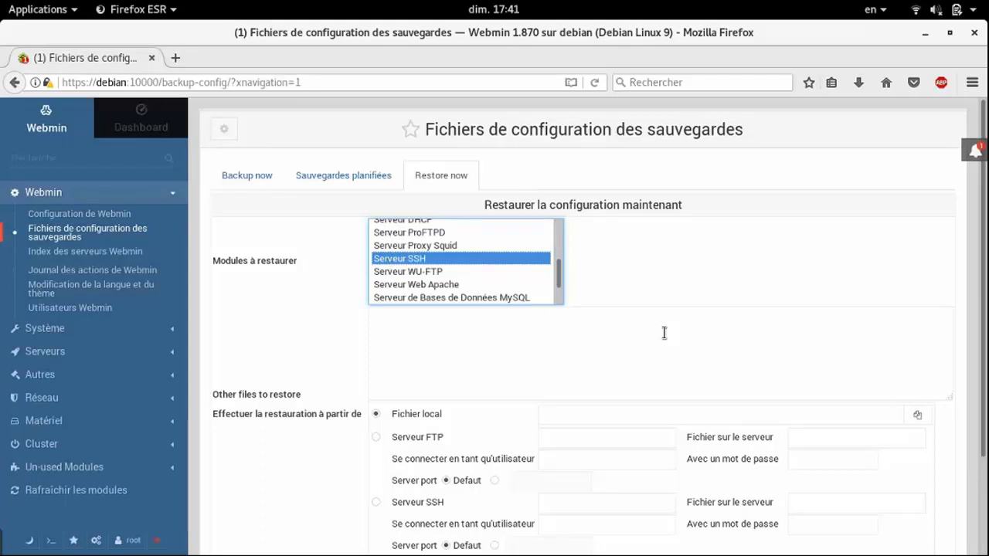
scroll(664, 333, "down", 3)
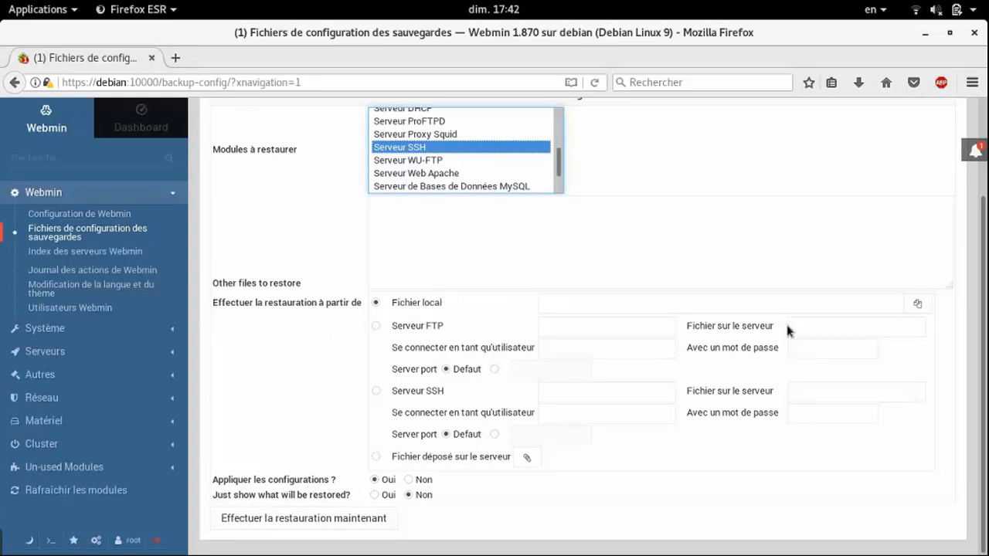
left_click(918, 308)
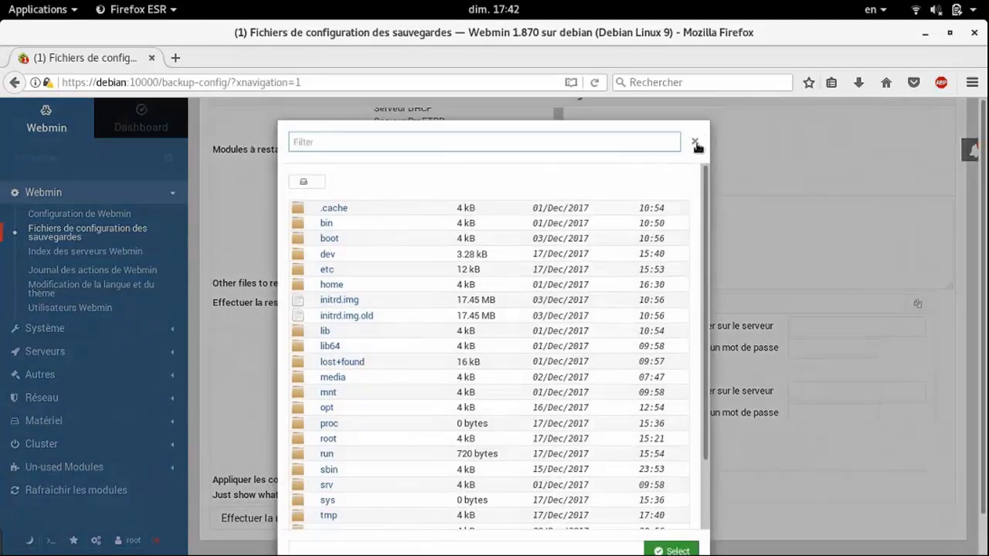
Dismiss the file chooser and enter the user's home directory path as the local restore file
left_click(538, 144)
left_click(694, 145)
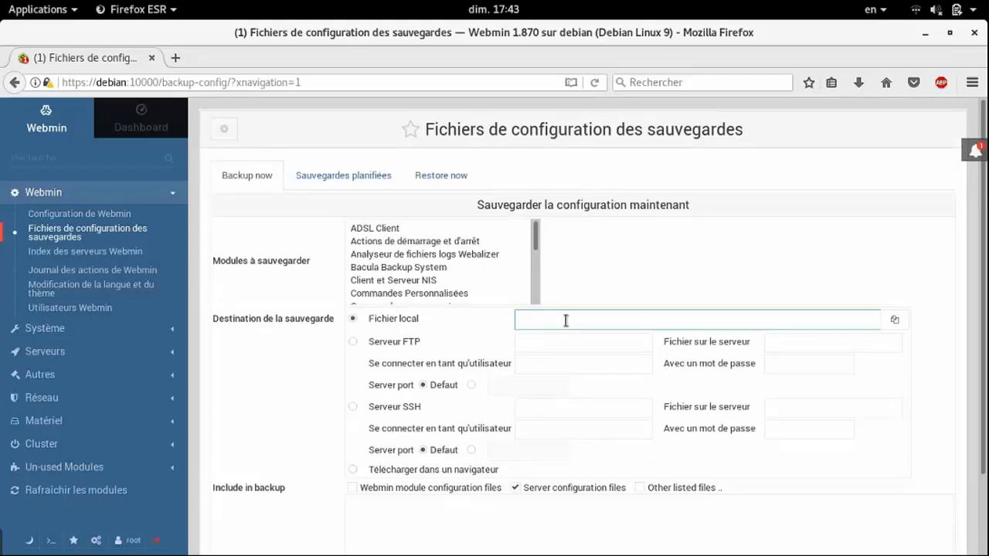
type("/")
type("home/")
type("taof")
type("ic")
type("q")
scroll(255, 435, "down", 2)
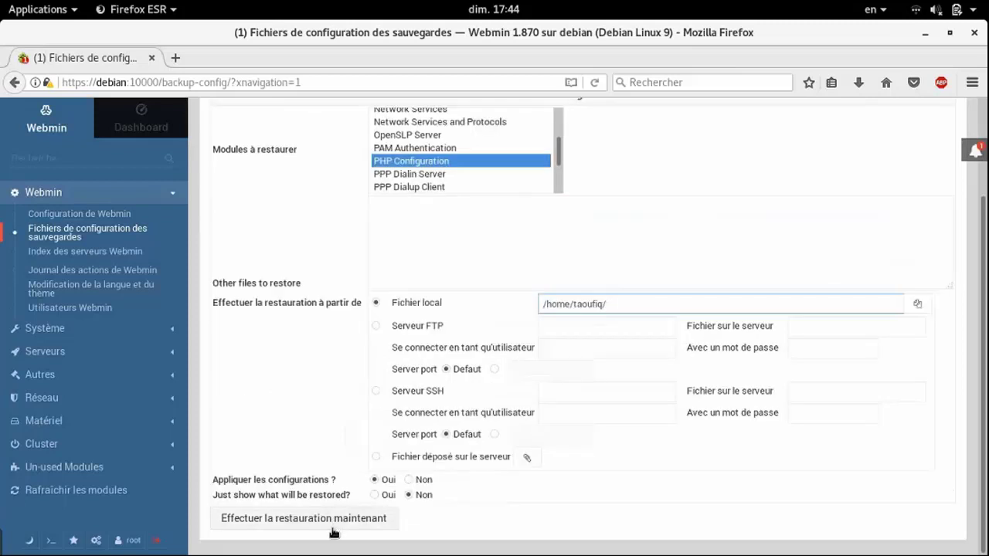
Run the restore from the home folder path, which fails with a tar 'Is a directory' error
left_click(332, 530)
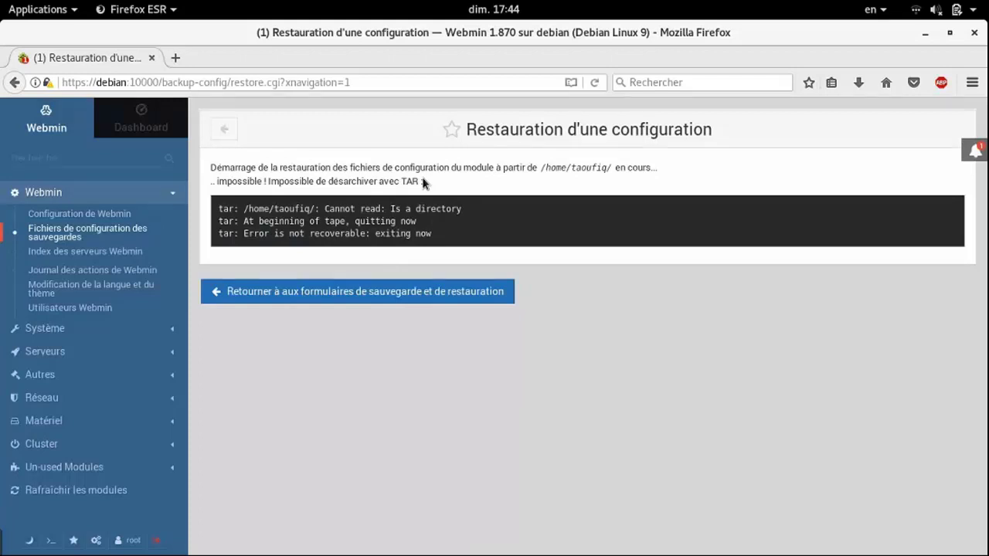
left_click_drag(423, 183, 394, 176)
left_click(430, 202)
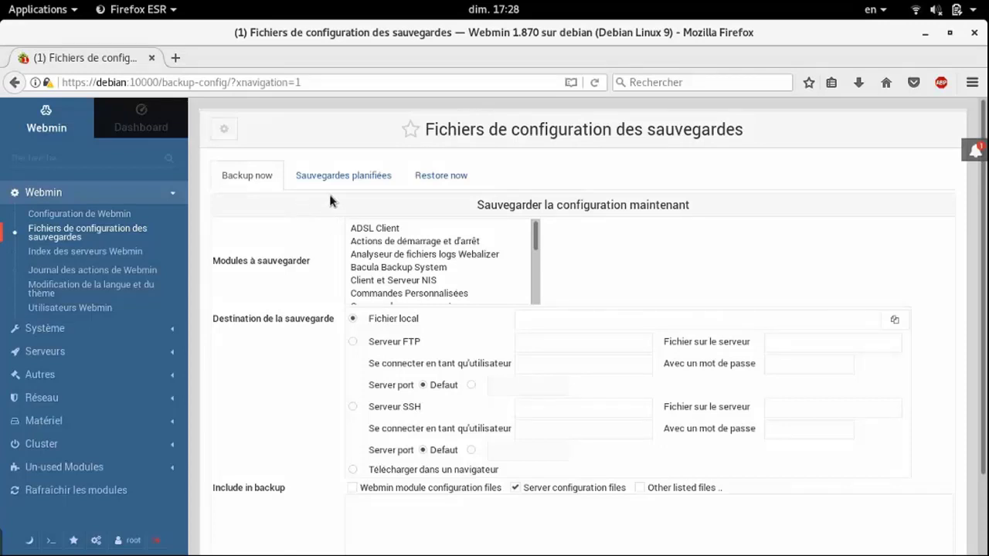
left_click(334, 180)
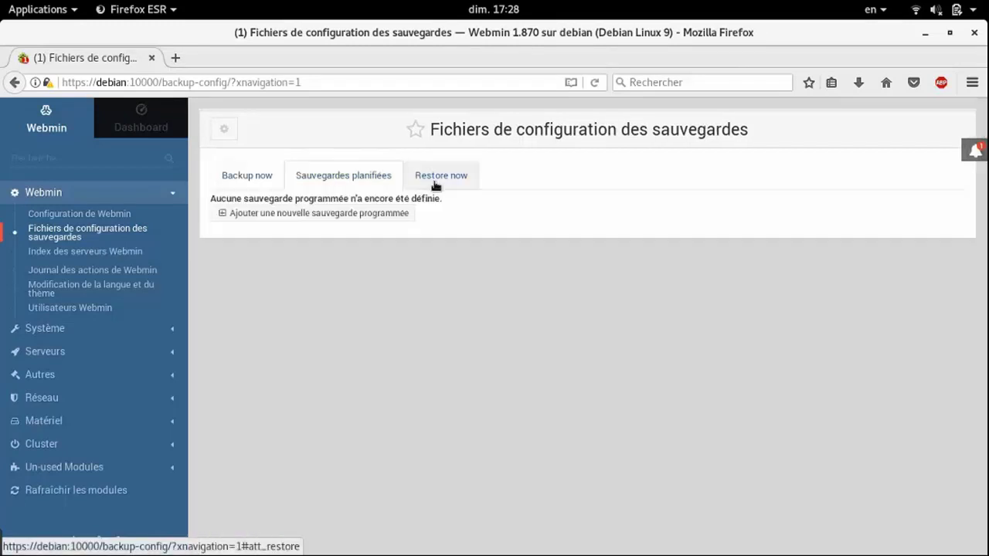
left_click(437, 178)
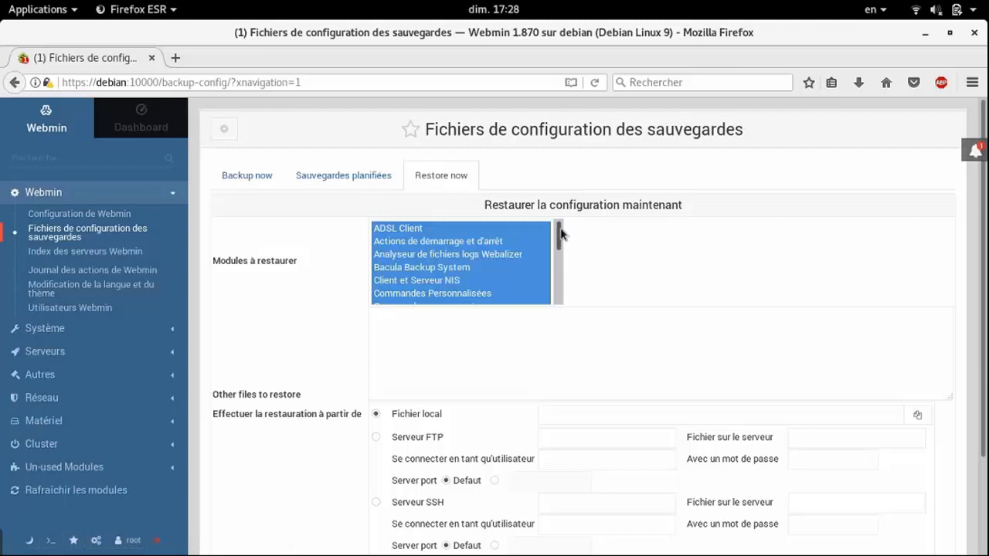
mouse_move(561, 234)
left_mouse_down()
mouse_move(558, 292)
mouse_move(568, 245)
mouse_move(563, 252)
left_mouse_up()
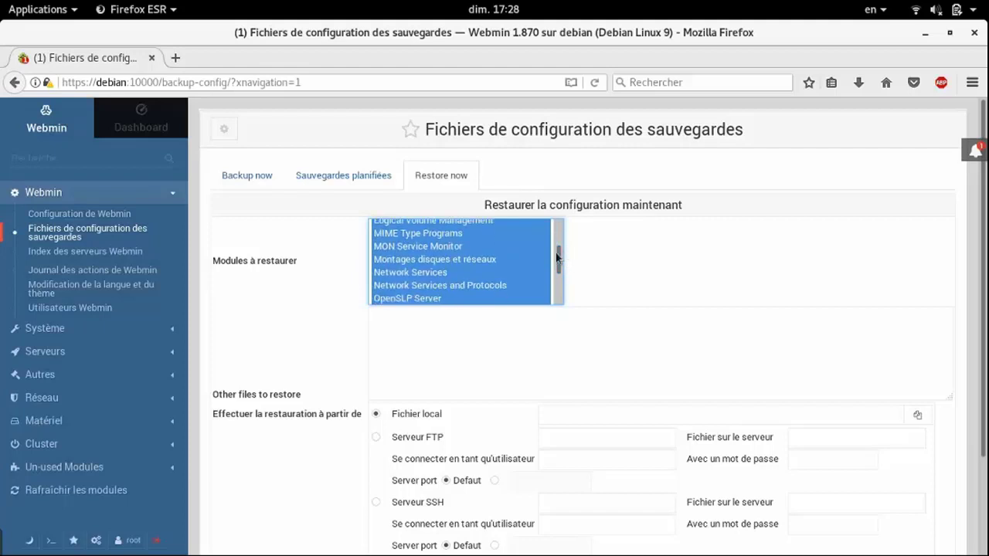
left_click(392, 246)
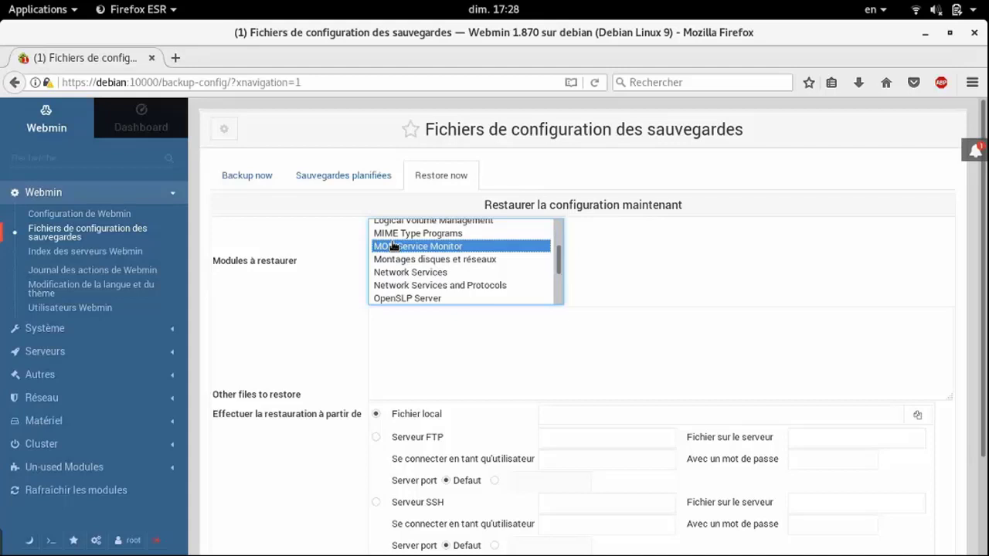
left_click(417, 298, "ctrl")
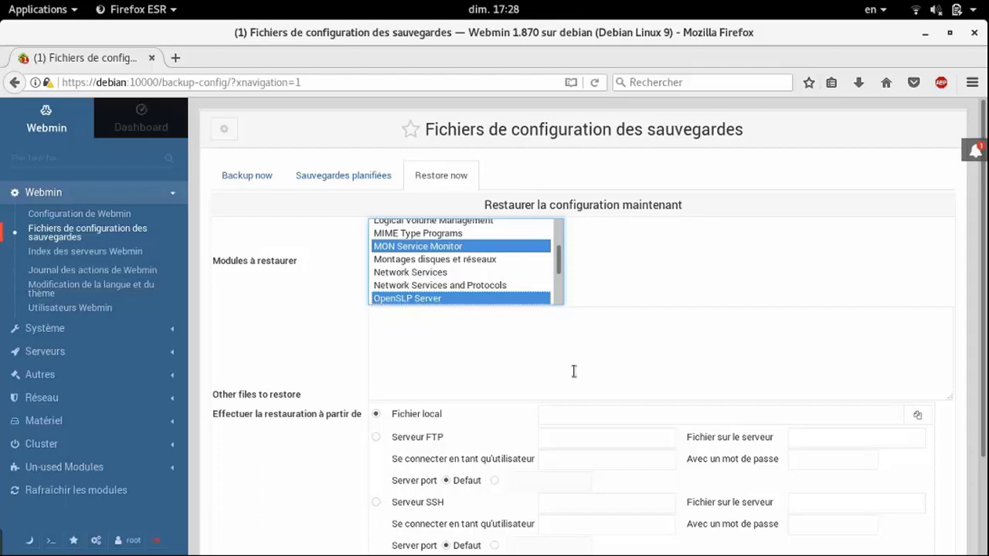
scroll(322, 347, "down", 3)
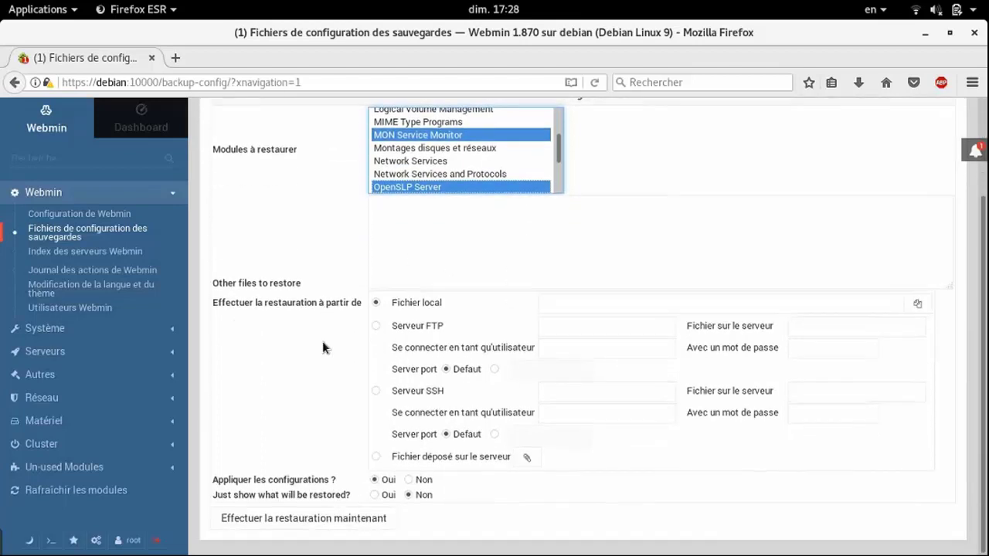
left_click(458, 218)
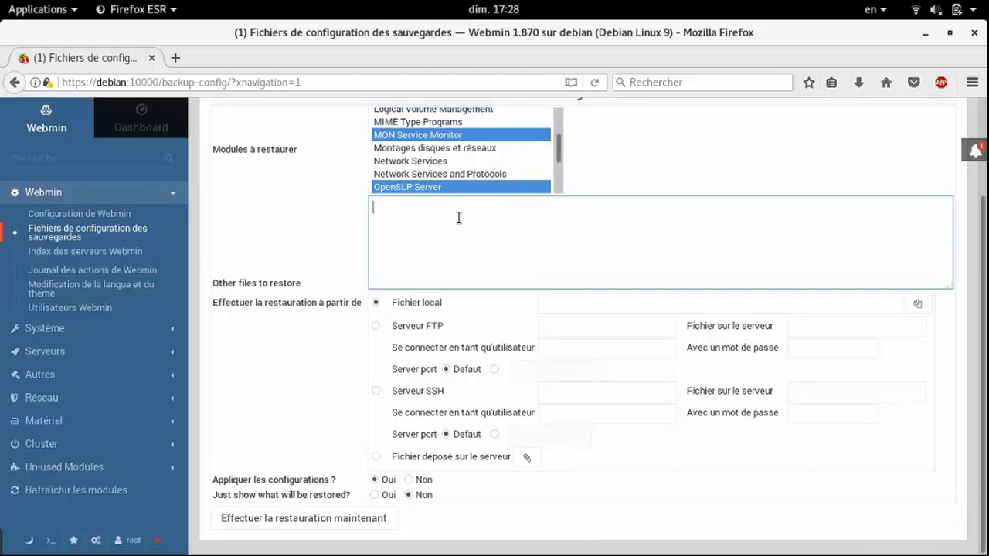
scroll(458, 218, "up", 3)
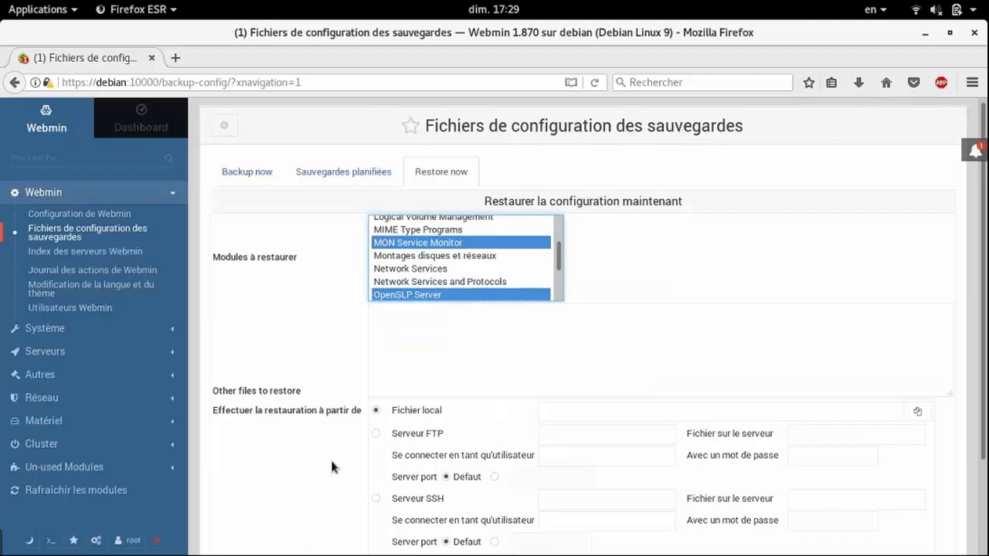
left_click(636, 415)
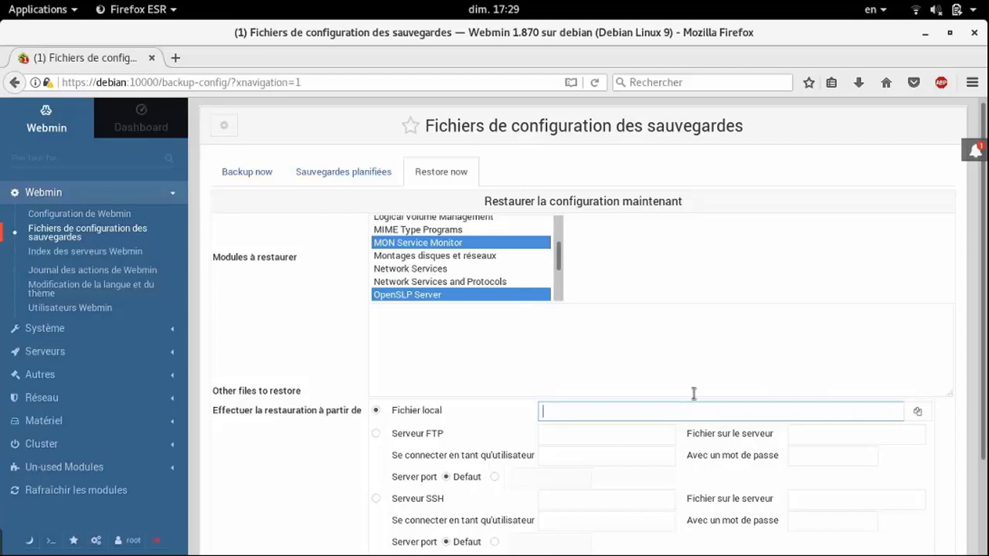
left_click(927, 412)
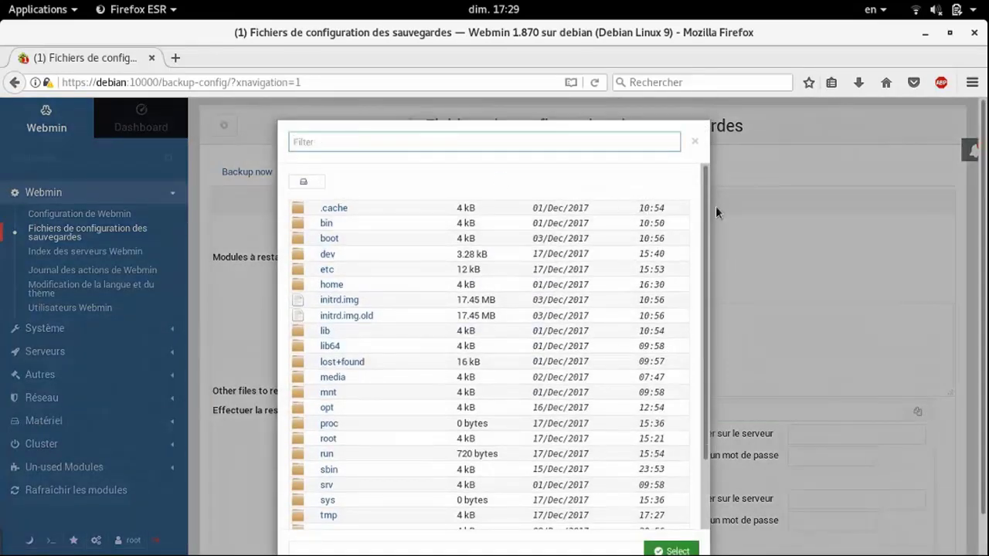
scroll(691, 269, "down", 3)
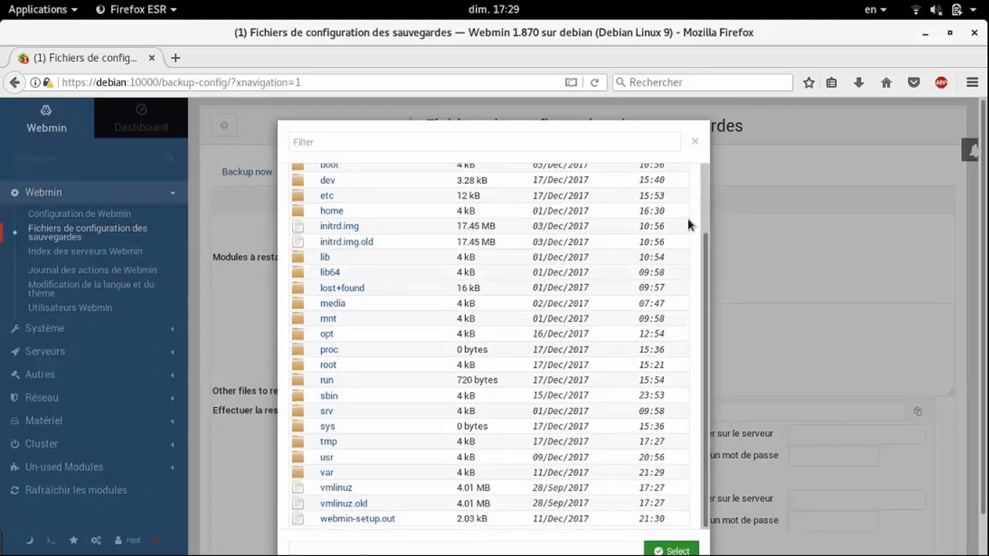
left_click(696, 144)
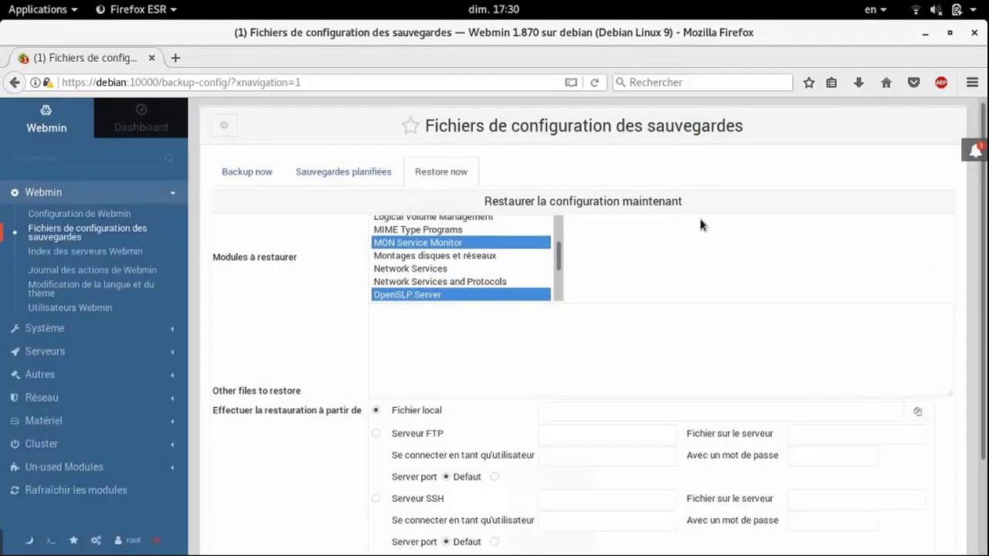
scroll(683, 325, "down", 3)
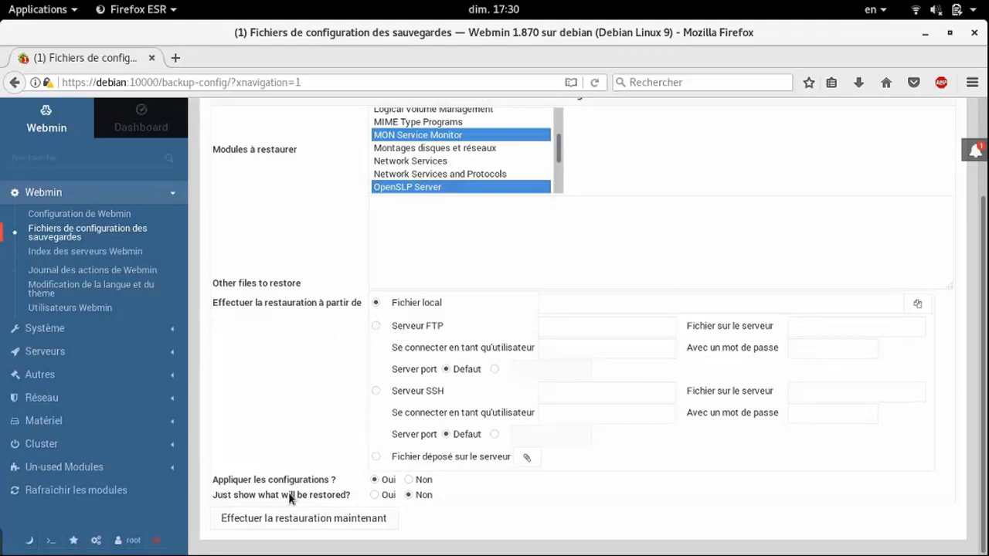
Run the restore, get the missing local file error, and return to the restore form
left_click(249, 524)
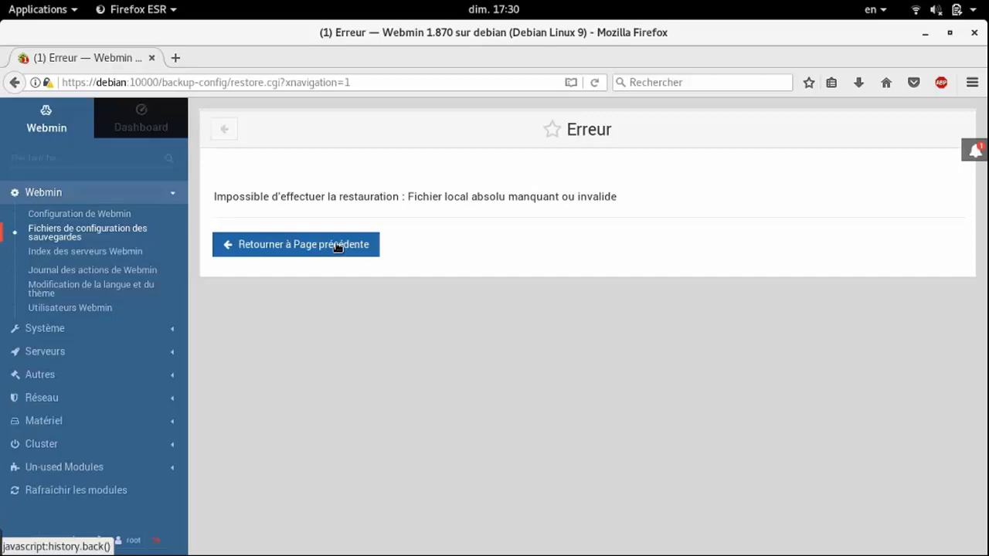
left_click(336, 245)
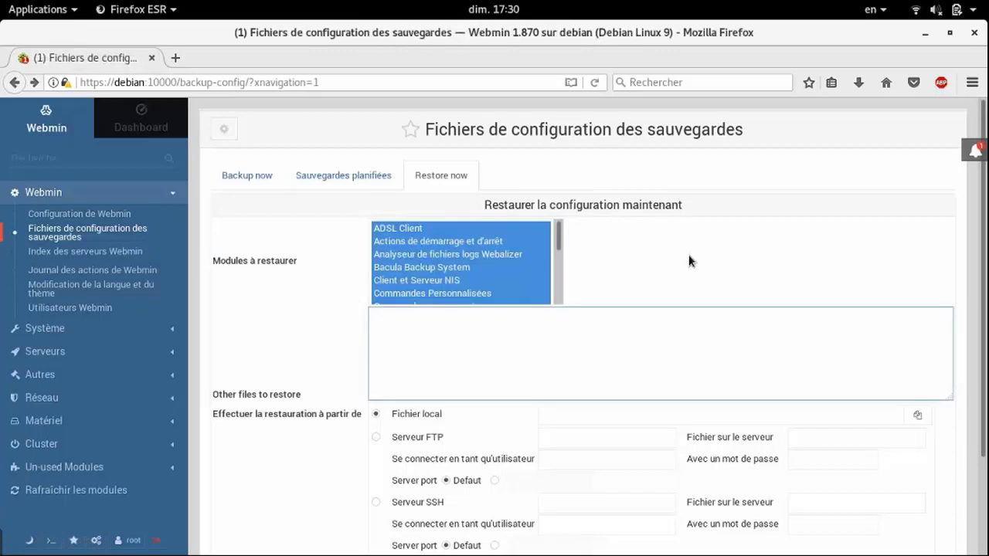
On the restore form, try the Serveur SSH and then Serveur FTP restore source options
scroll(690, 261, "down", 2)
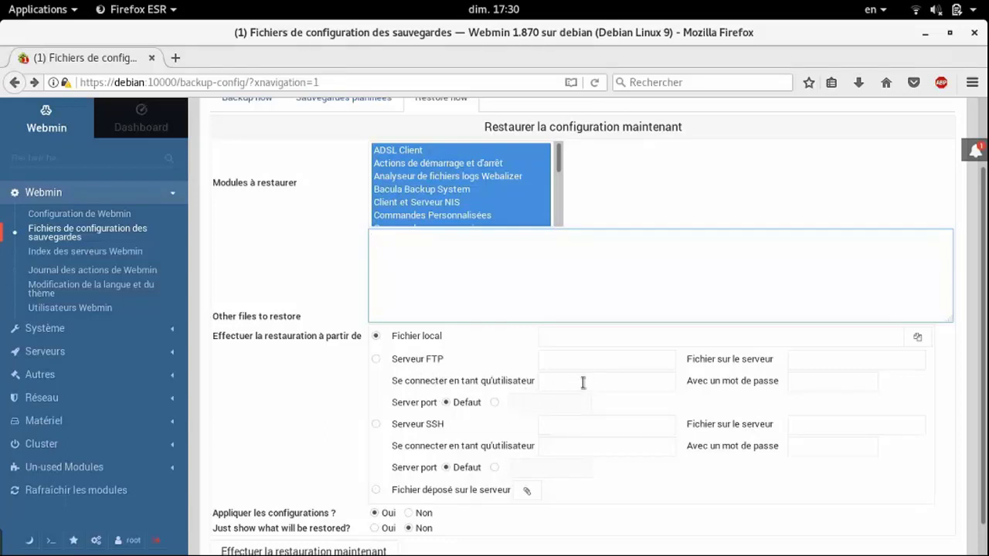
left_click(403, 369)
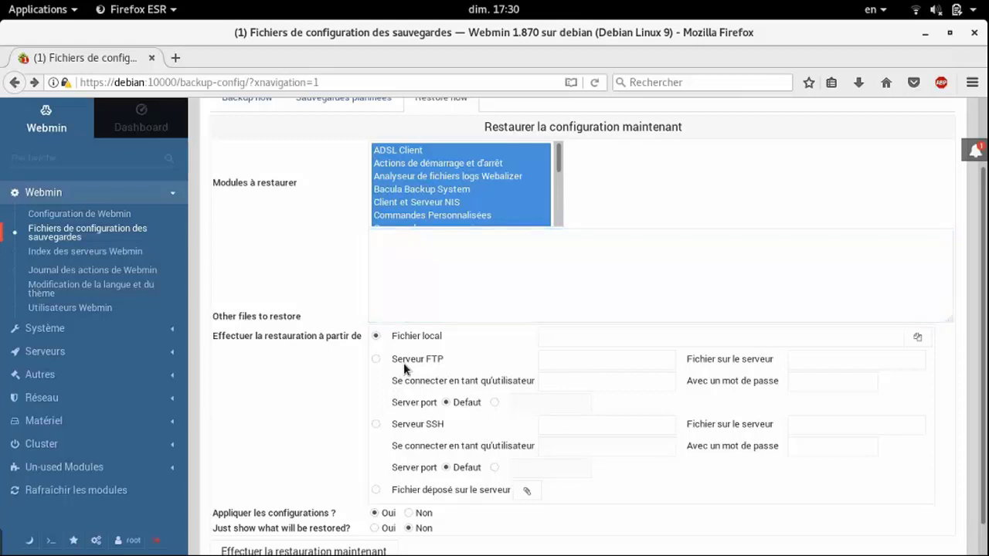
left_click(375, 424)
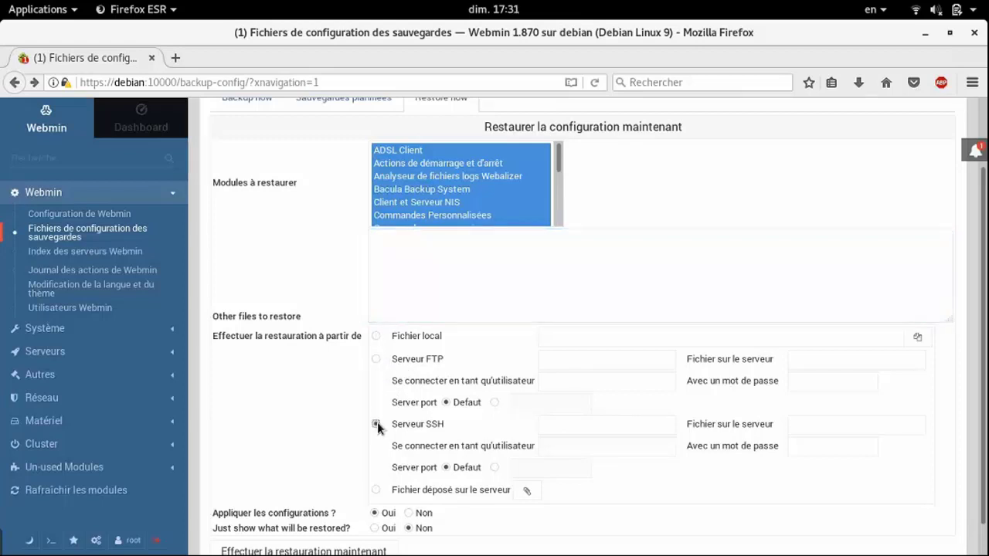
left_click(376, 360)
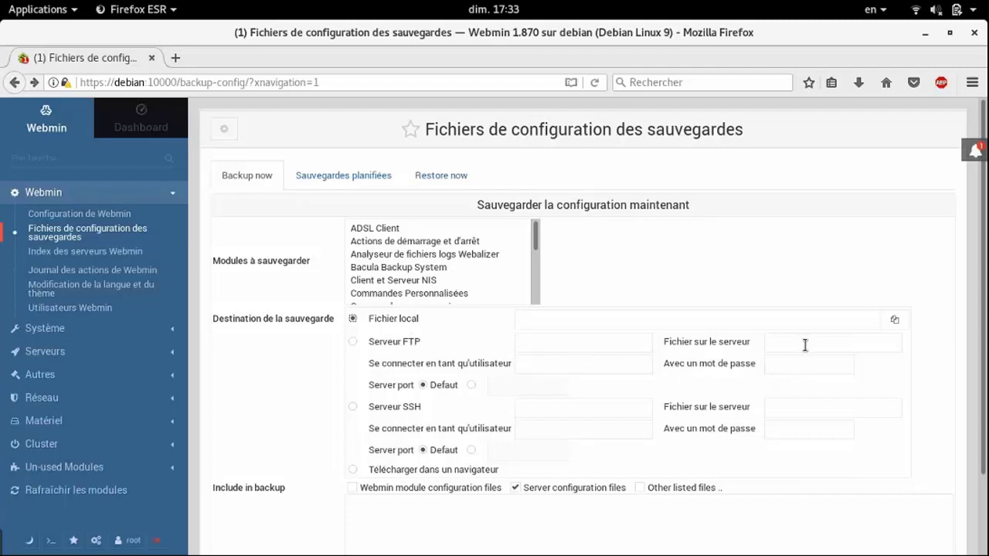
left_click(353, 407)
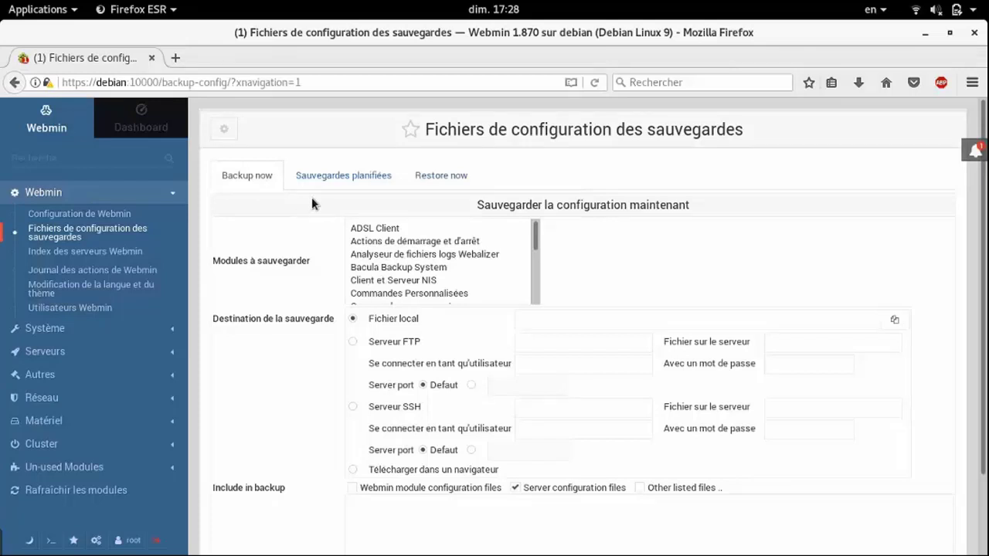
On Restore now, choose MON Service Monitor and OpenSLP Server as the modules, then focus Fichier local
left_click(330, 184)
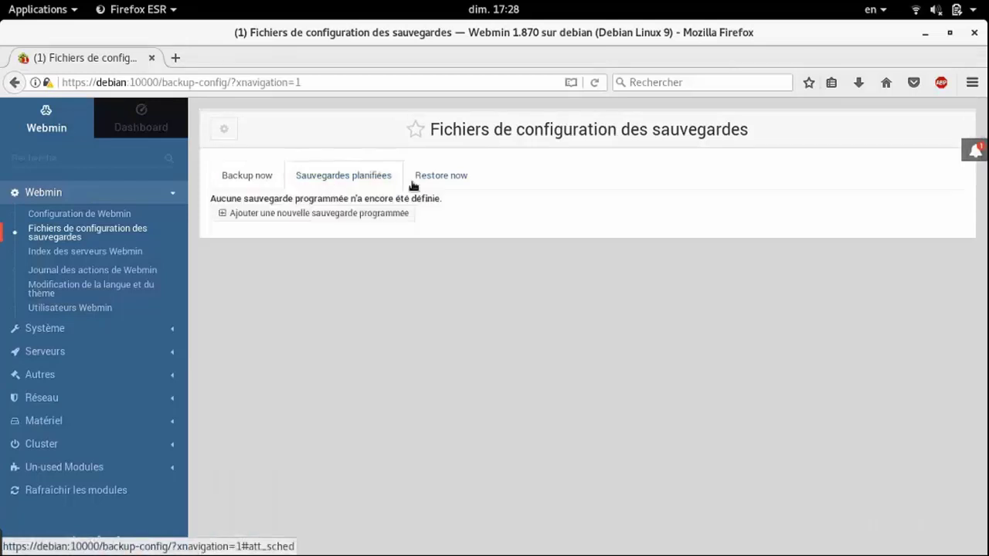
left_click(434, 184)
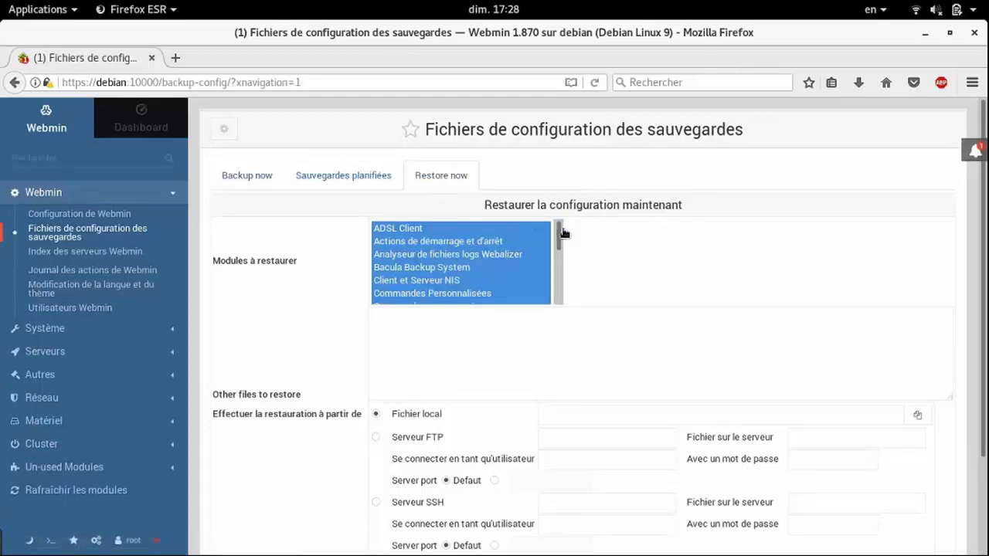
left_click_drag(560, 233, 564, 257)
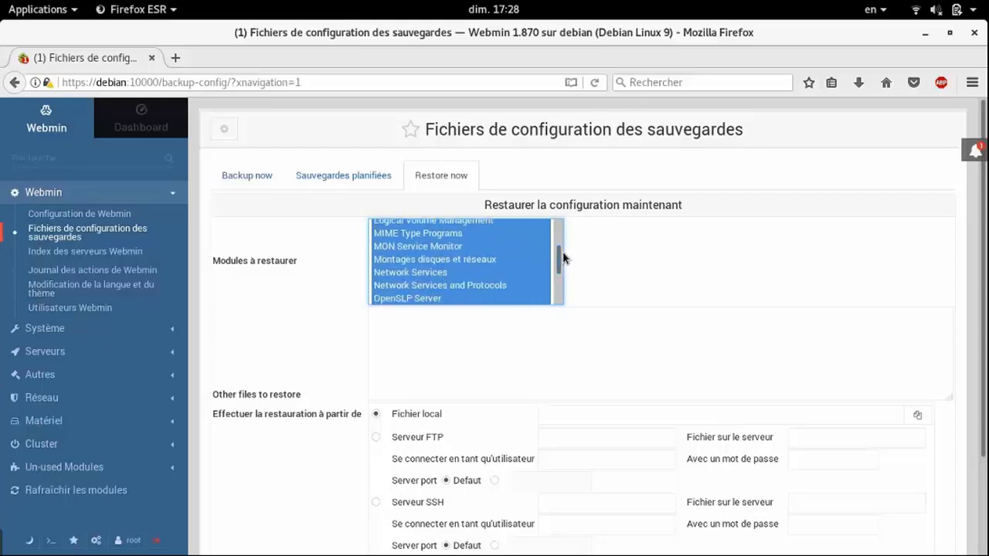
left_click(393, 246)
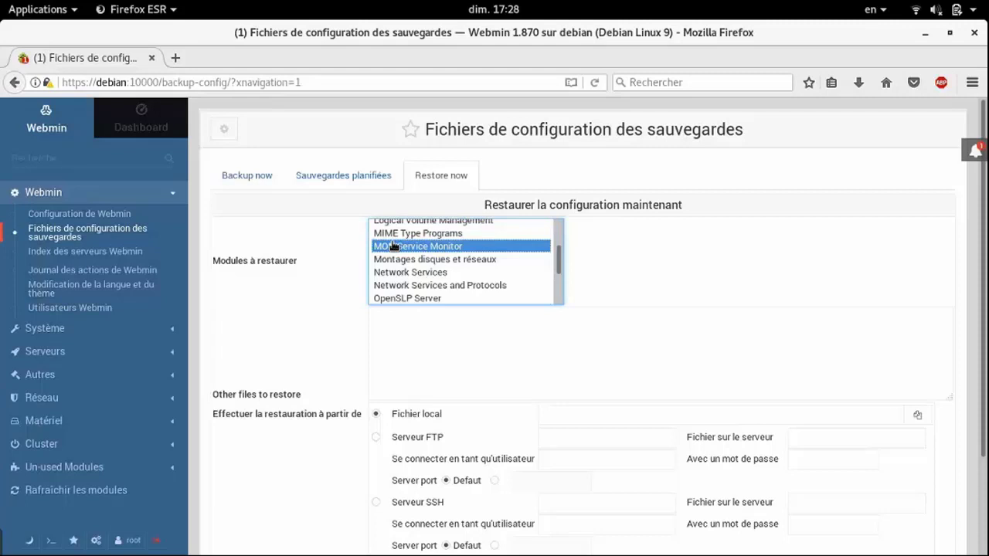
left_click(416, 299, "ctrl")
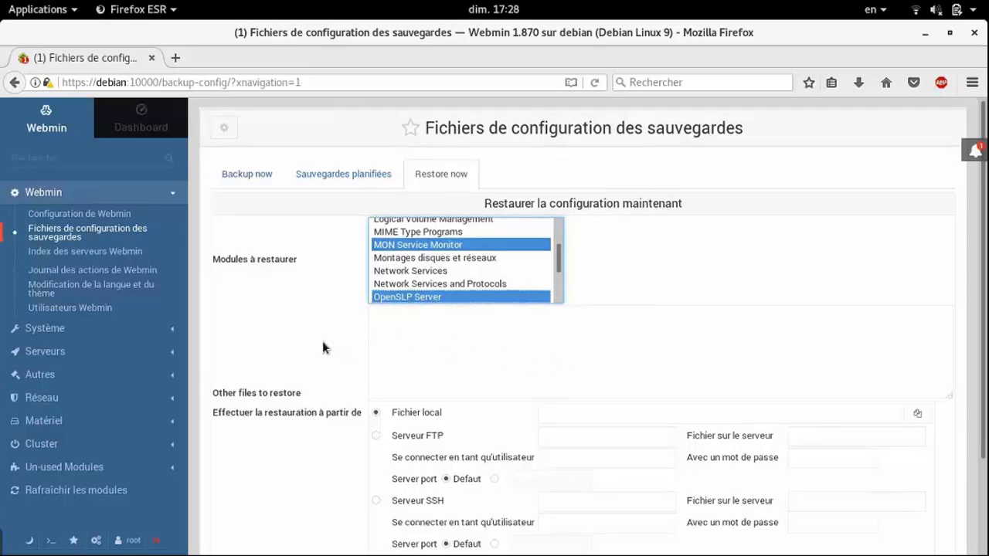
scroll(323, 340, "down", 3)
left_click(458, 217)
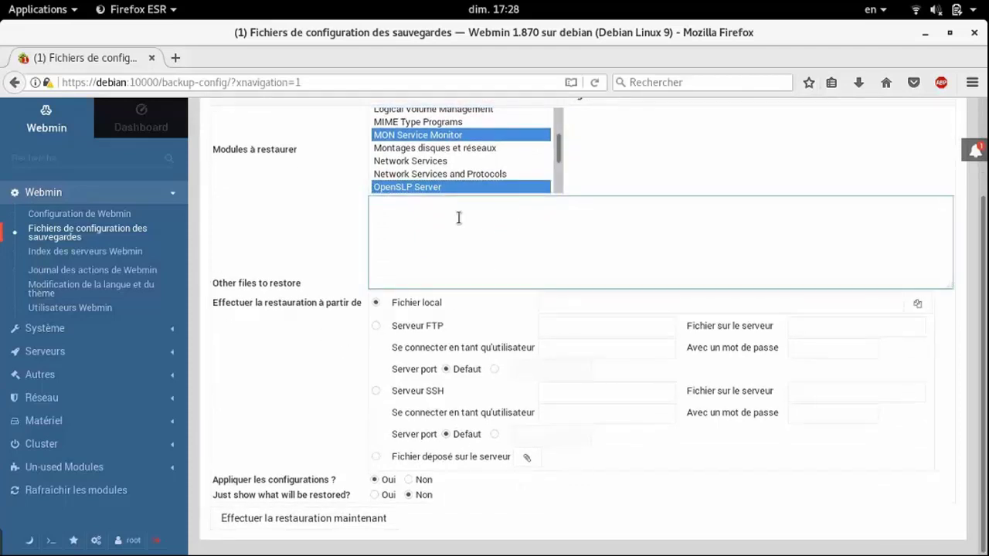
scroll(561, 259, "up", 3)
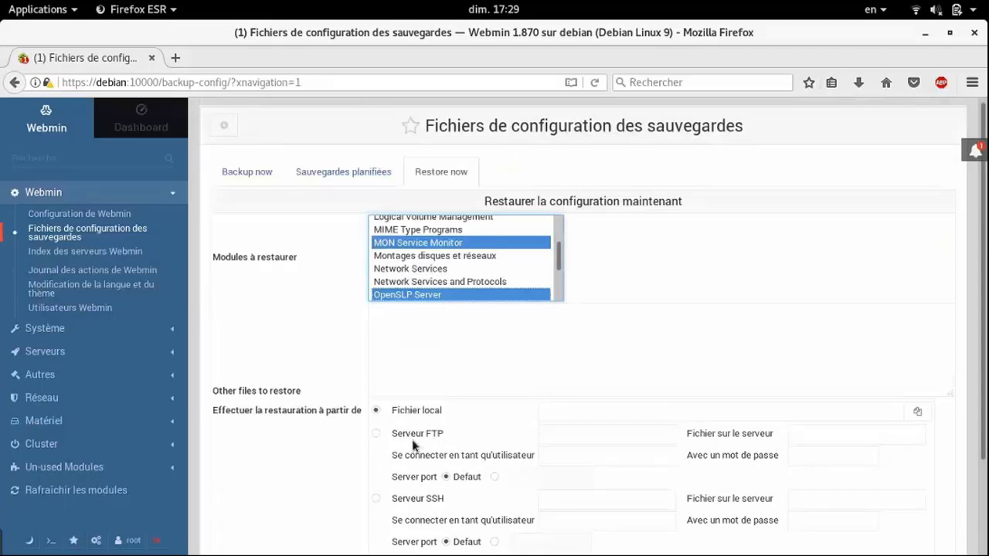
left_click(637, 416)
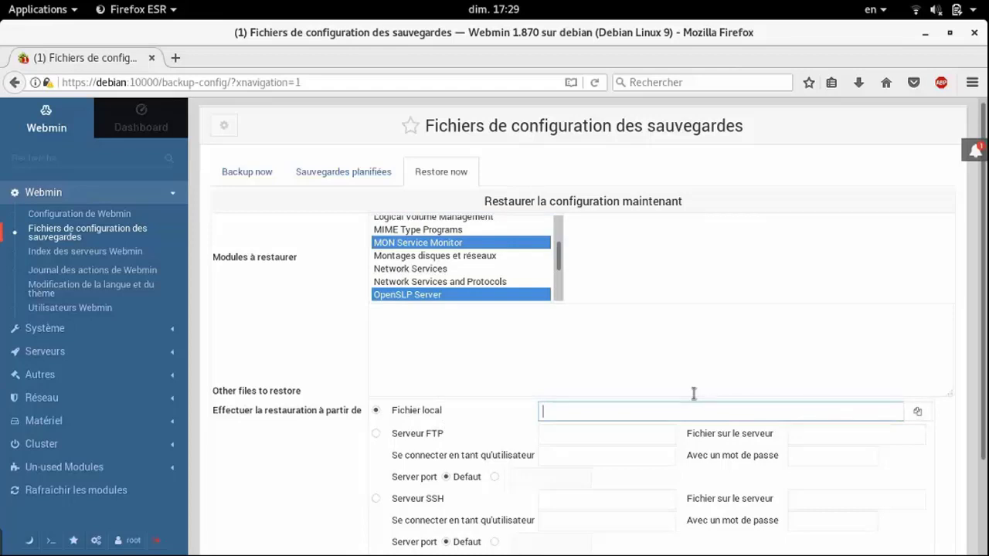
Browse the server for a backup file, then close the chooser without picking one
left_click(926, 412)
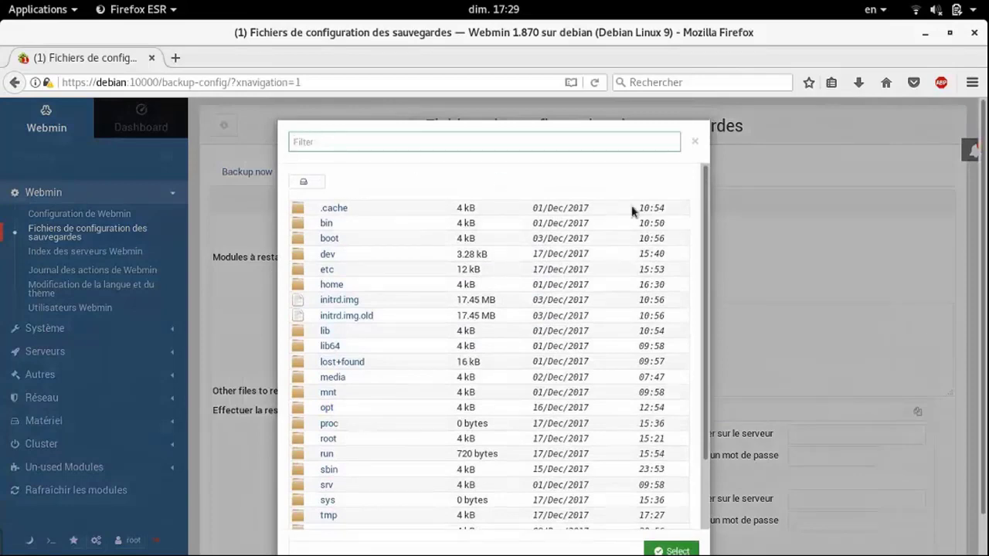
left_click_drag(705, 207, 679, 340)
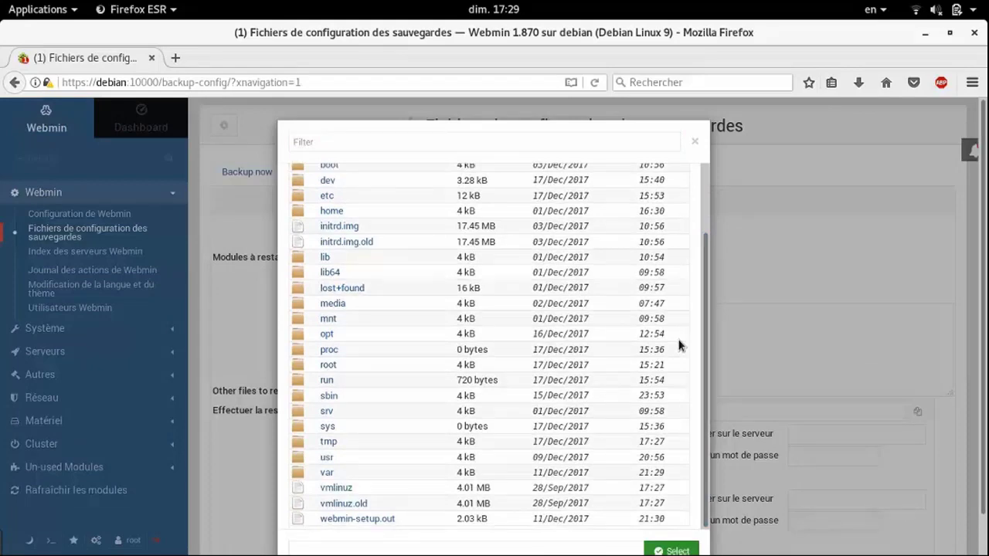
left_click(694, 143)
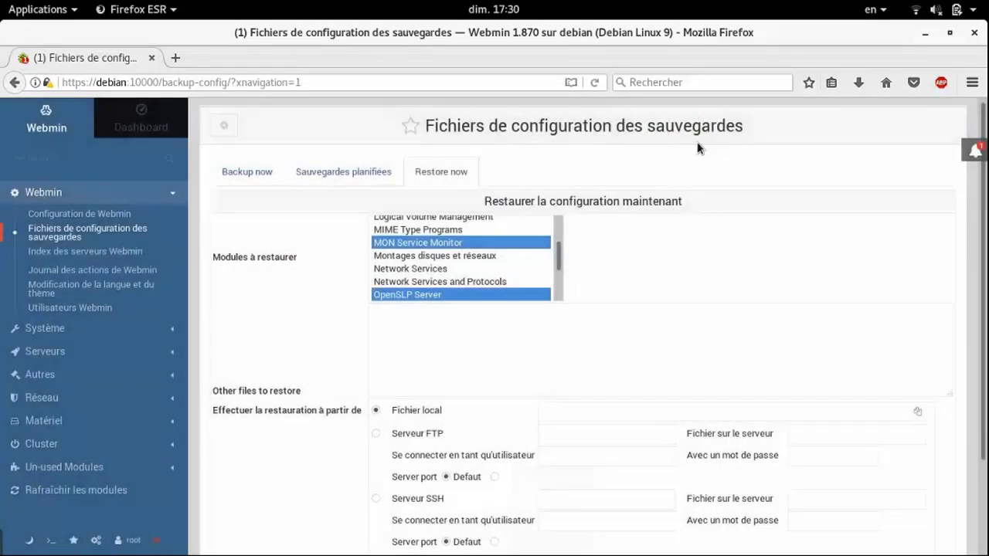
scroll(683, 326, "down", 3)
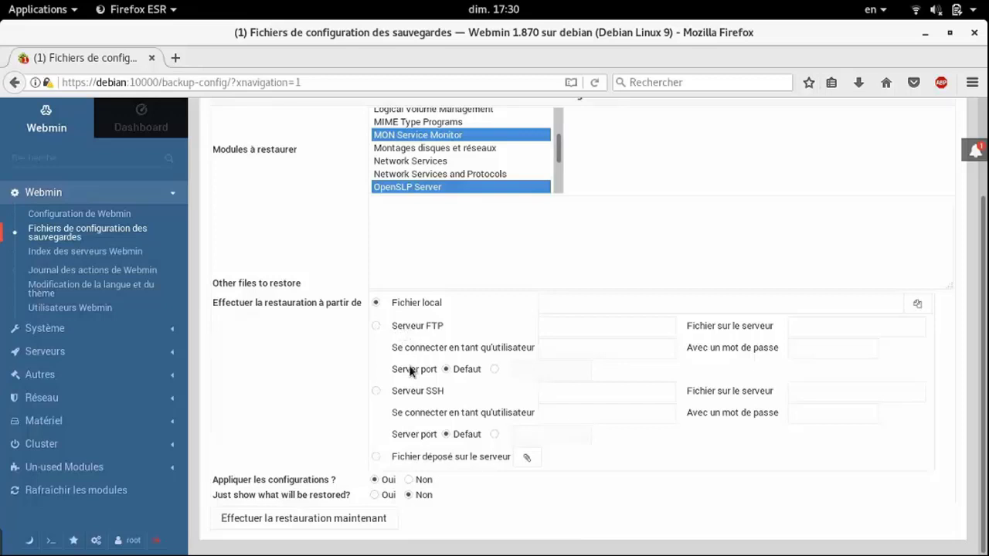
Restore MON Service Monitor and OpenSLP Server, hit the invalid local file error, and go back
left_click(247, 529)
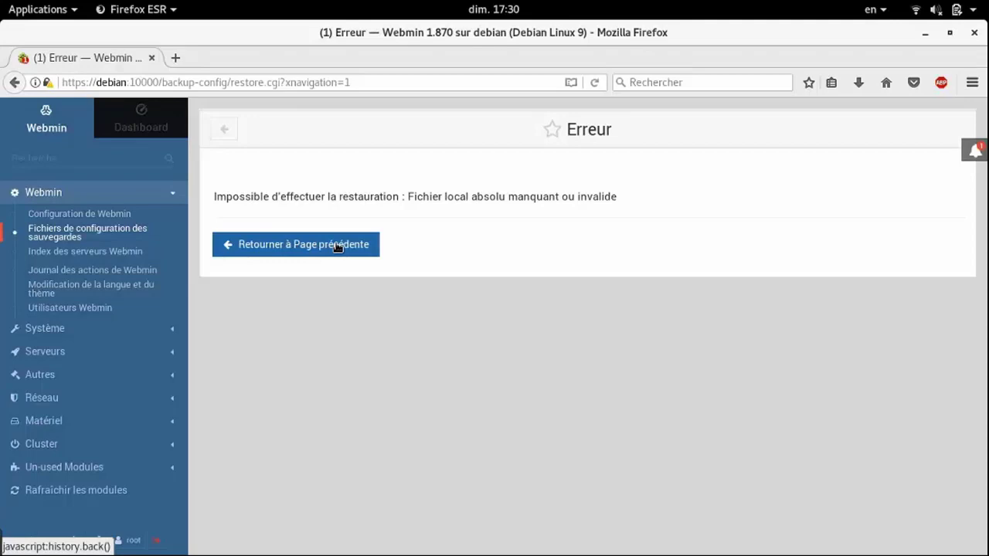
left_click(338, 246)
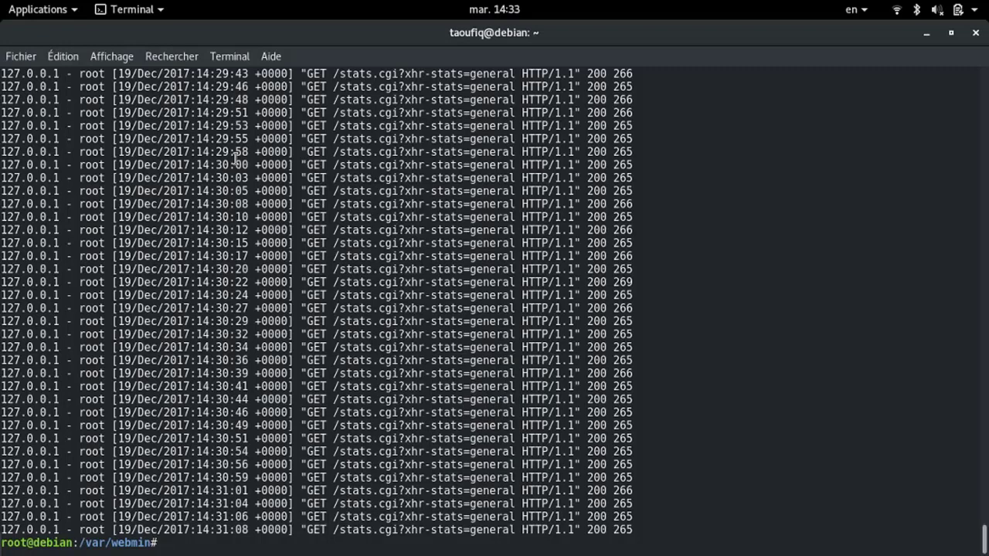
Change into /etc/webmin and list its files
type("cd /etc/webmin")
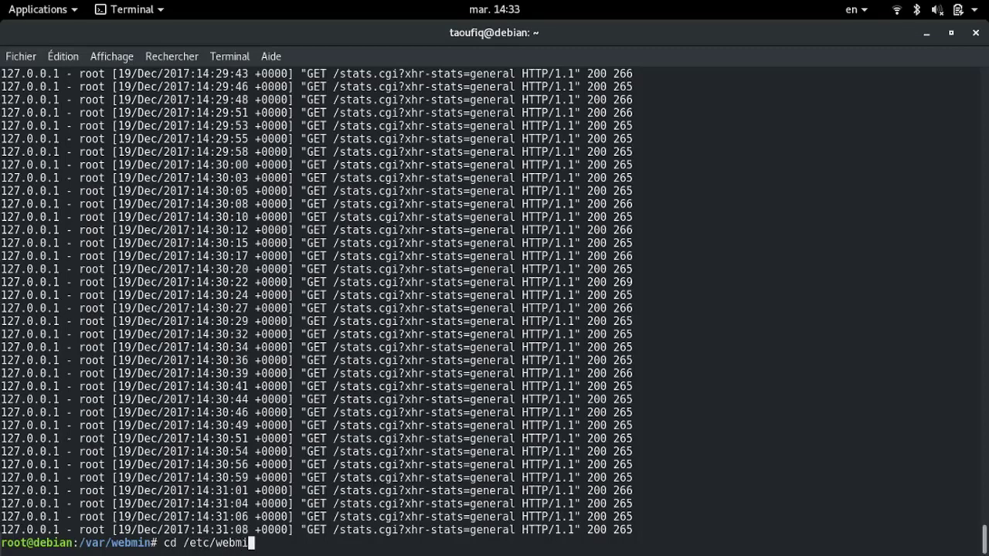
key("Return")
type("ls")
key("Return")
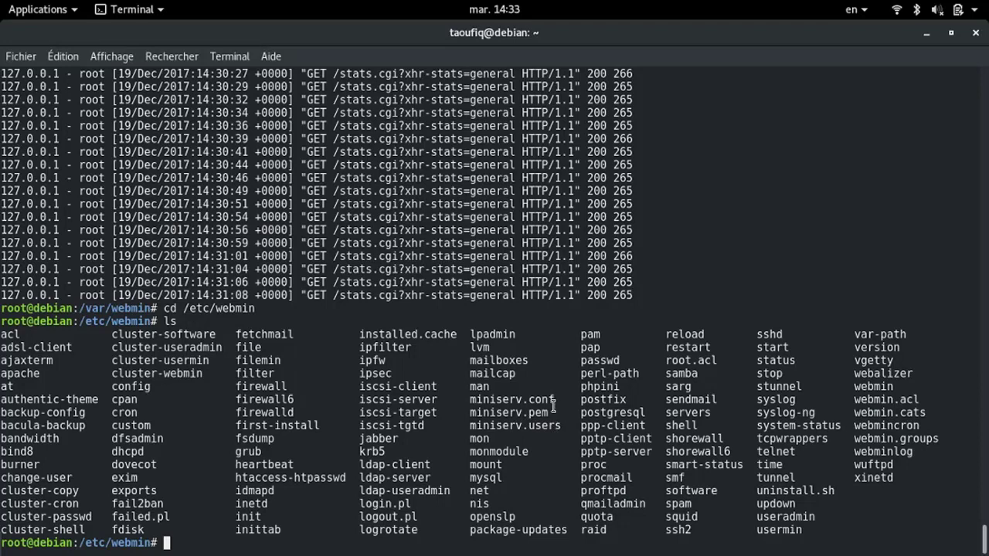
Find miniserv.conf in the listing and display it with cat using Tab completion
left_click_drag(555, 399, 473, 399)
left_click(472, 399)
type("cat min")
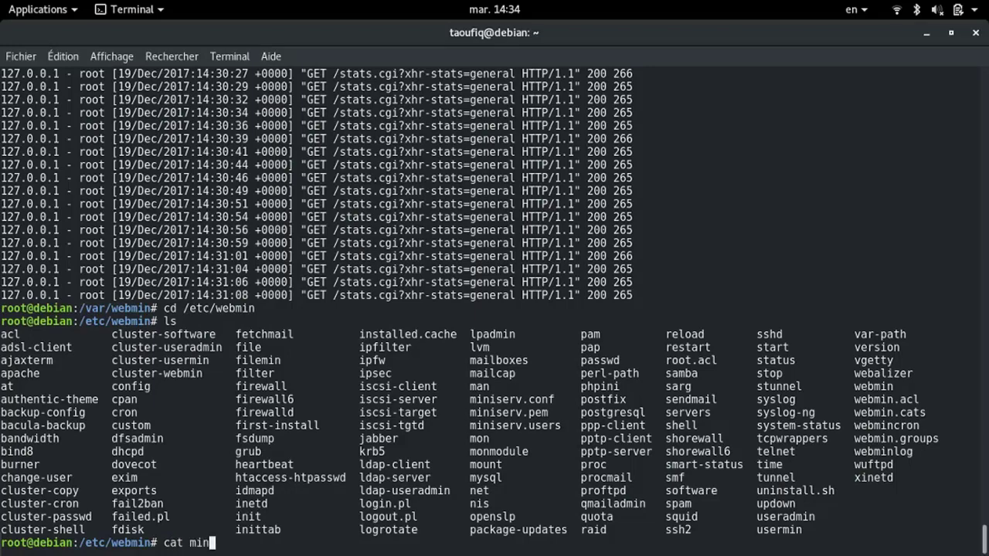
key("Tab")
Print miniserv.conf to the terminal using tab completion
type("c")
key("Tab")
key("Return")
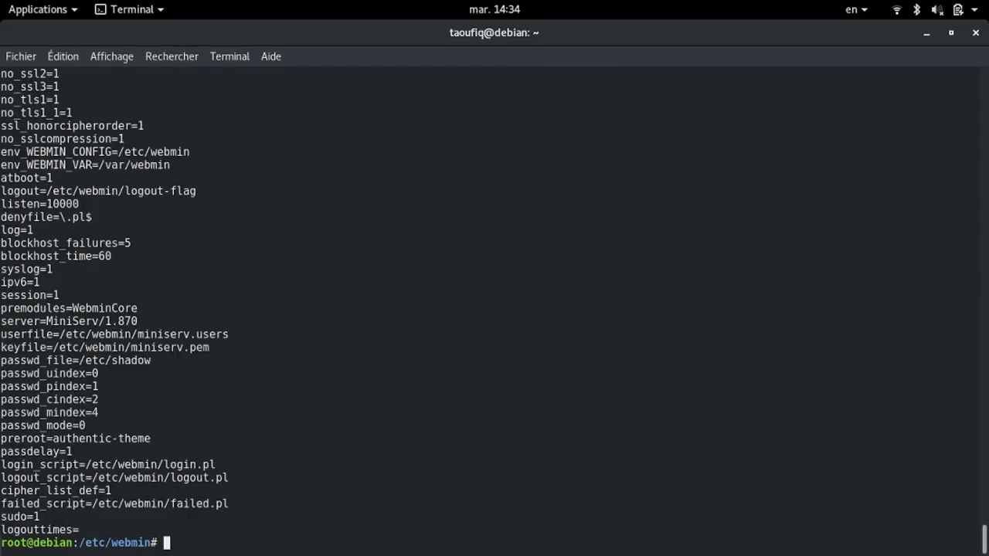
Highlight the port=10000 and ssl=1 lines in the miniserv.conf output
scroll(428, 236, "up", 5)
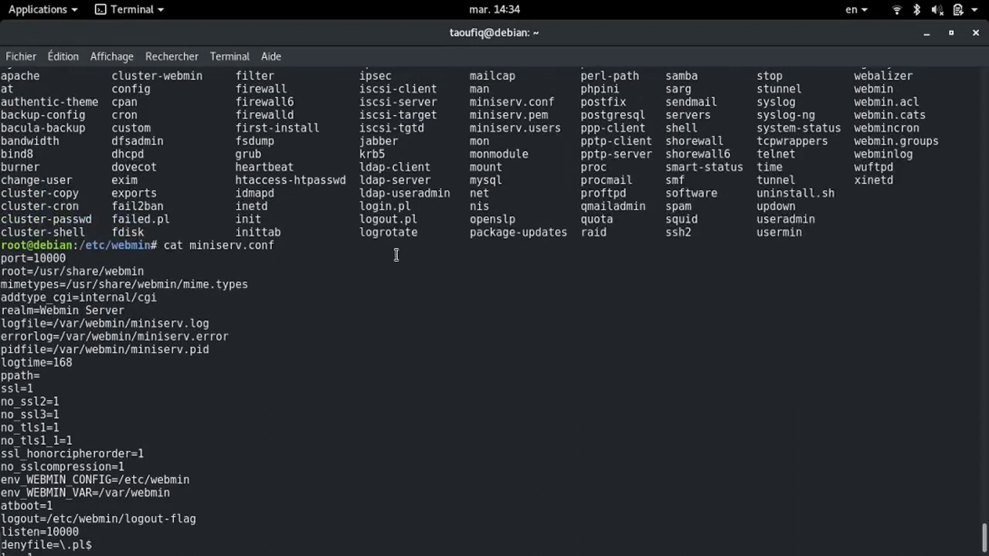
triple_click(3, 258)
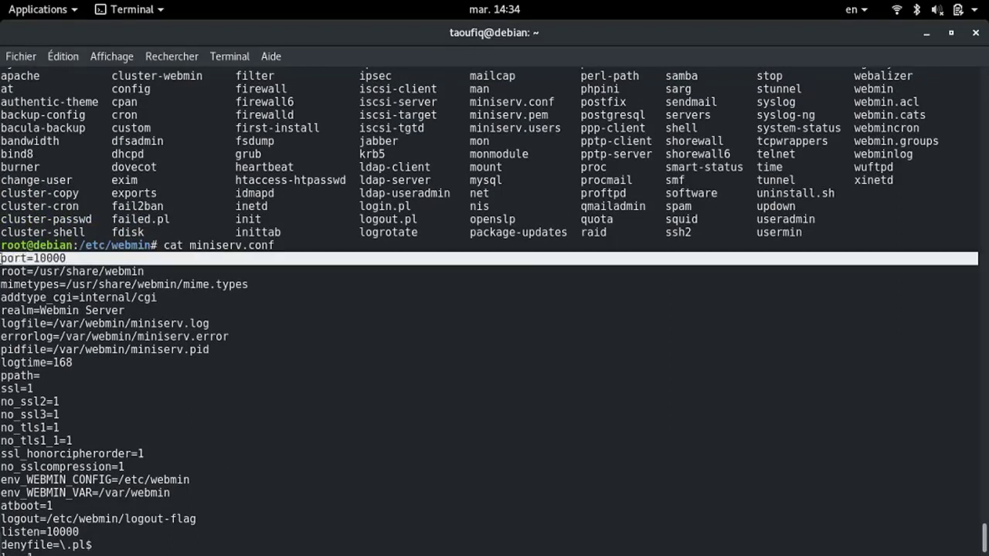
left_click(152, 274)
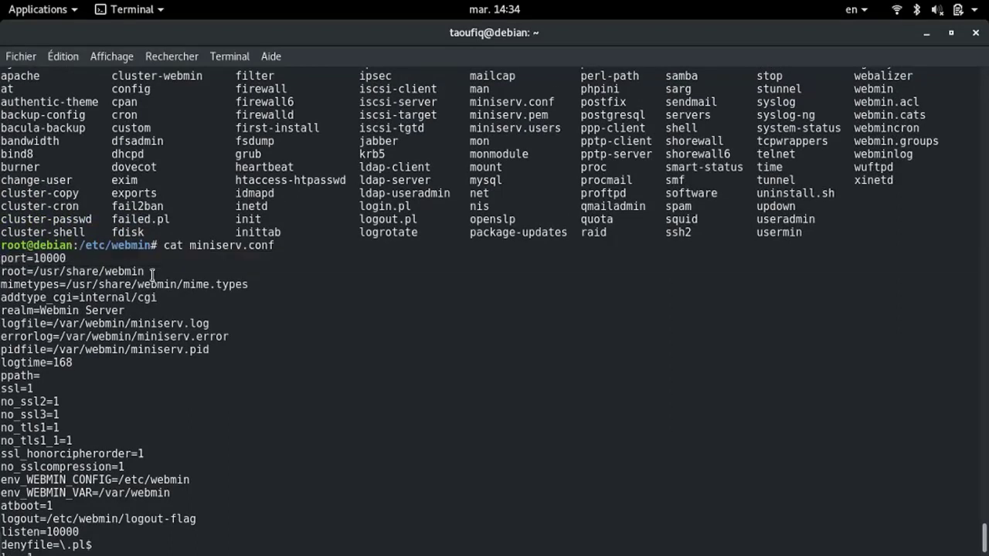
triple_click(44, 388)
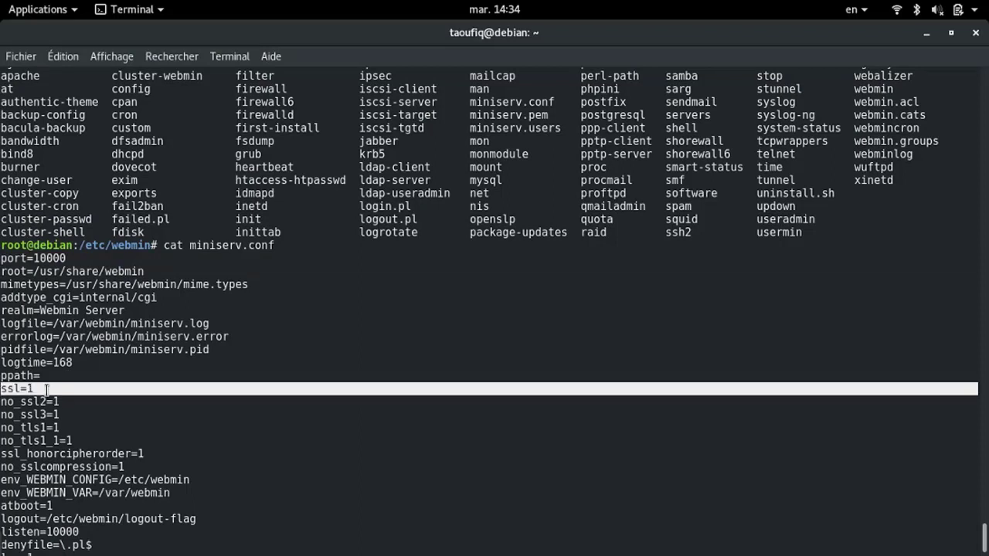
left_click(46, 389)
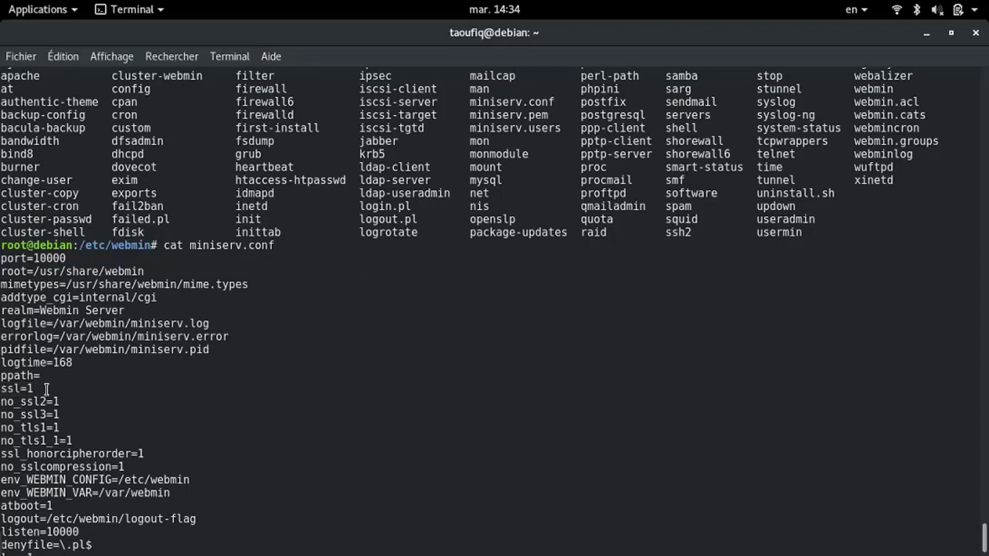
Highlight the keyfile line, its key file path, and the userfile line
scroll(166, 345, "down", 8)
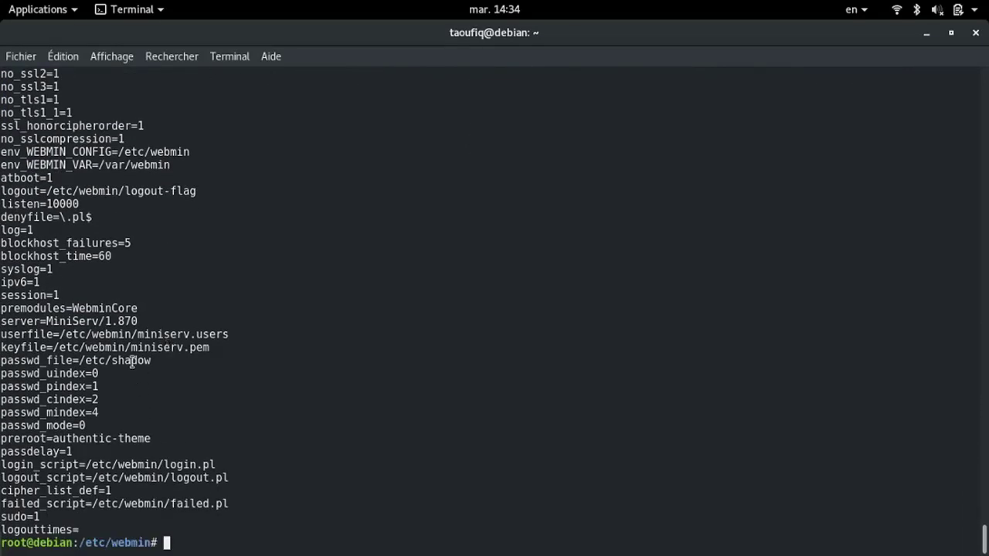
left_click_drag(212, 347, 2, 347)
left_click(2, 347)
left_click_drag(55, 347, 167, 348)
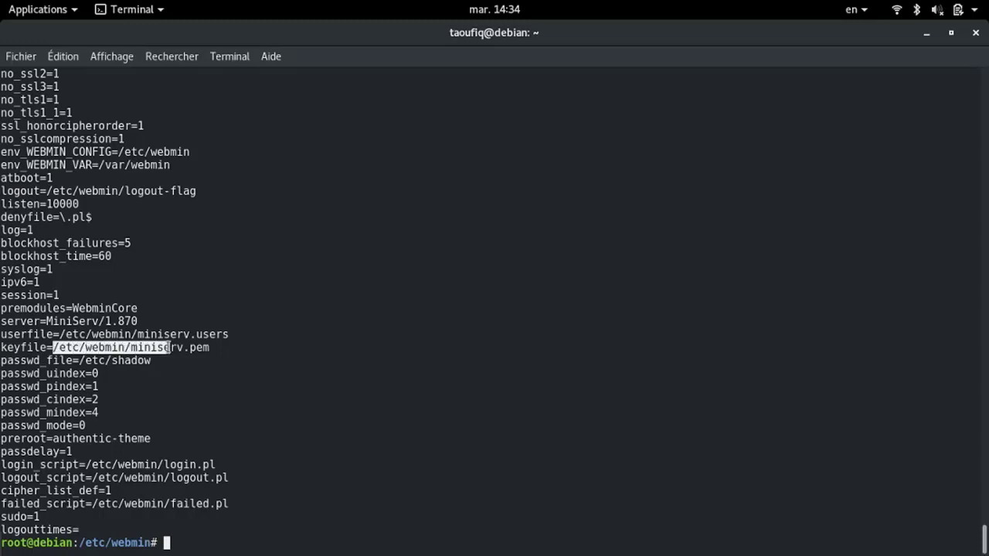
left_click(167, 348)
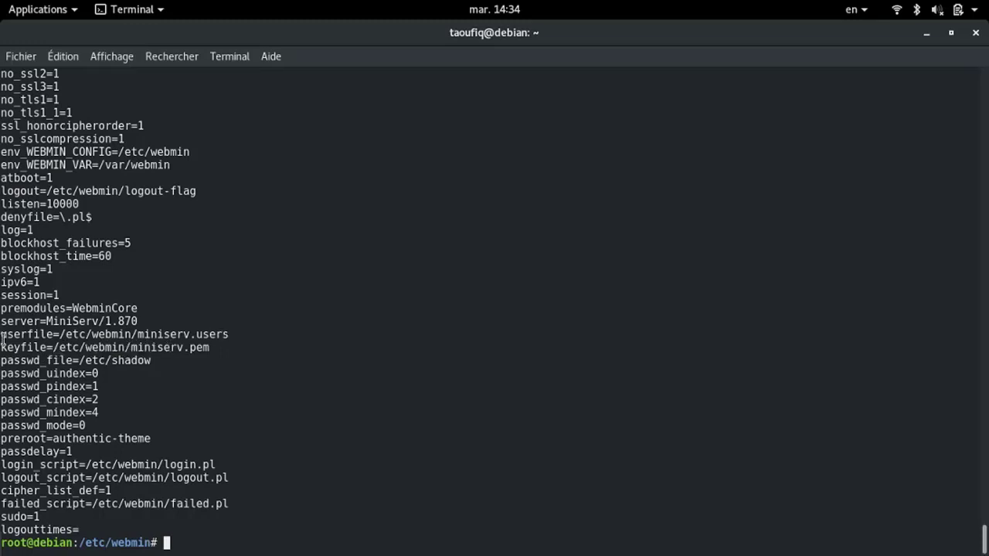
left_click_drag(2, 334, 230, 335)
left_click(230, 335)
Highlight the no_ssl2 through no_tls1_1 lines, then just the no_ssl2=1 line
scroll(49, 401, "up", 4)
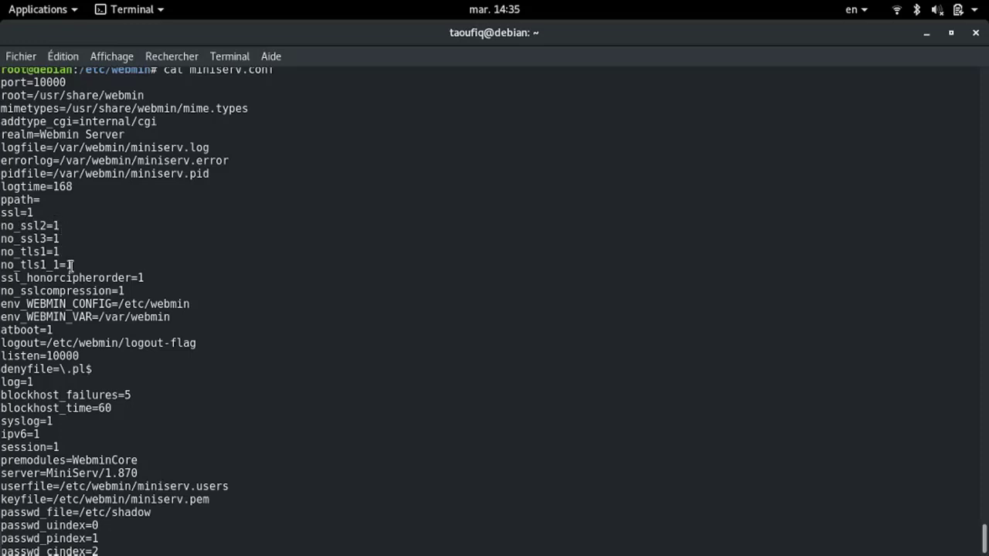
left_click_drag(72, 265, 2, 226)
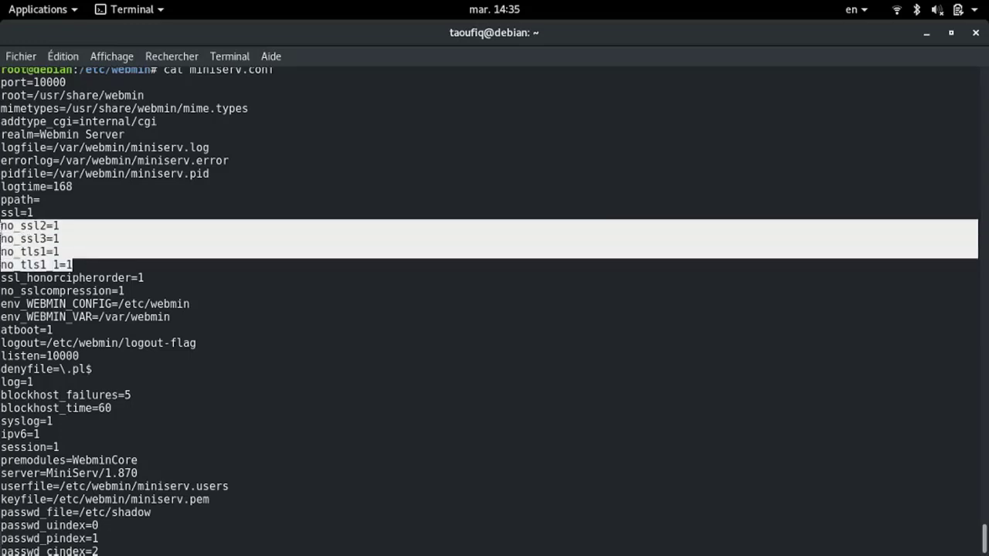
triple_click(32, 229)
left_click(31, 228)
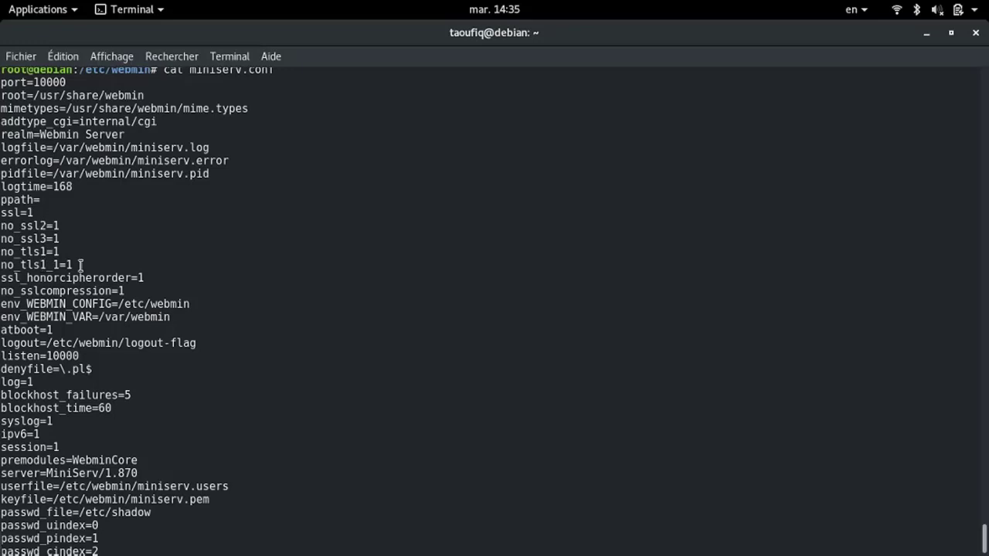
Re-scan the output and start a cat command, trimming it toward miniserv.users
scroll(109, 374, "down", 4)
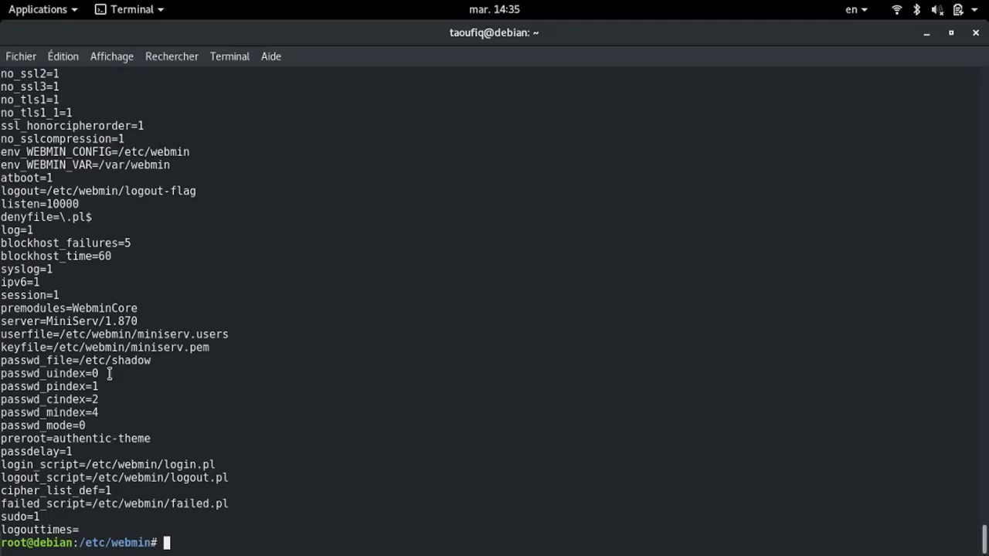
scroll(109, 374, "up", 6)
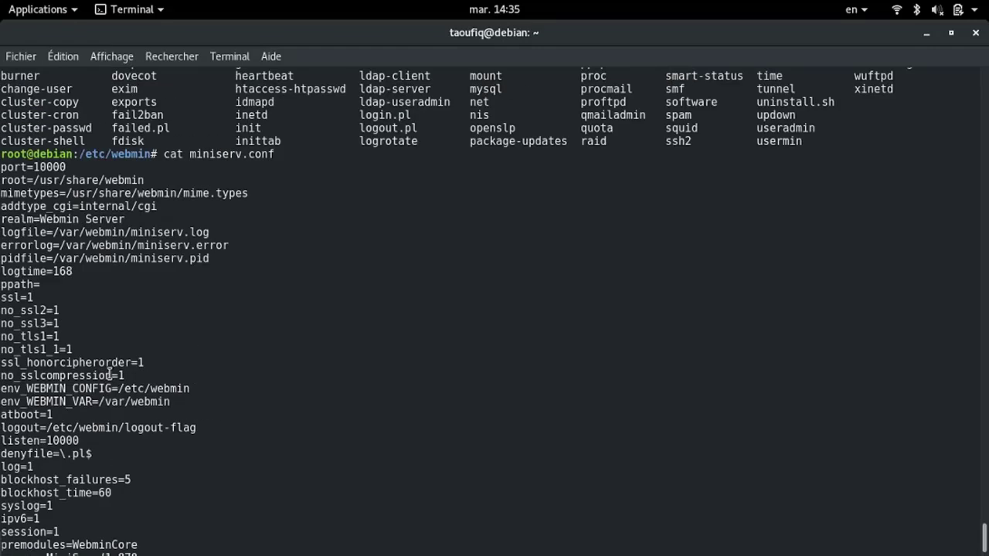
scroll(109, 374, "down", 12)
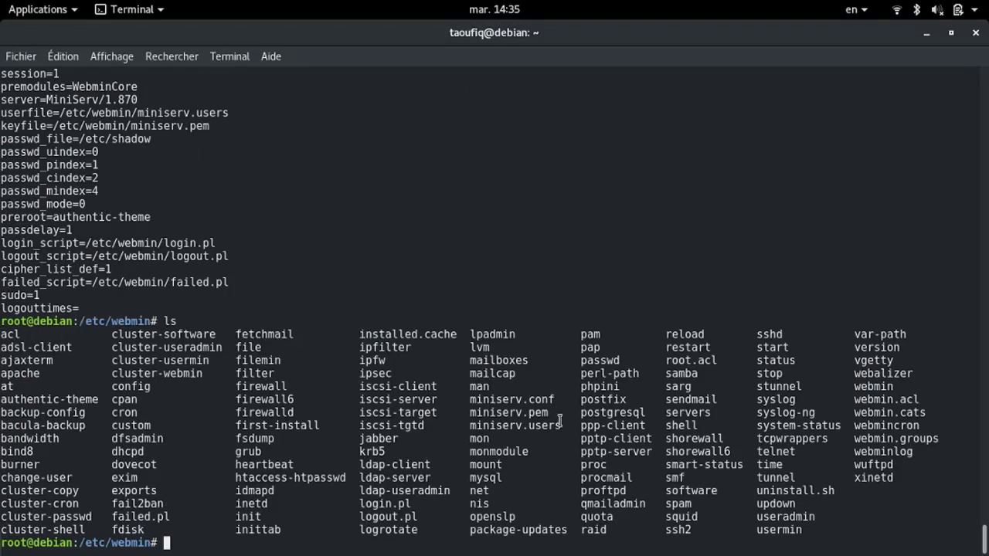
type("cat miniserv.conf")
key("BackSpace")
key("BackSpace")
key("BackSpace")
key("BackSpace")
key("BackSpace")
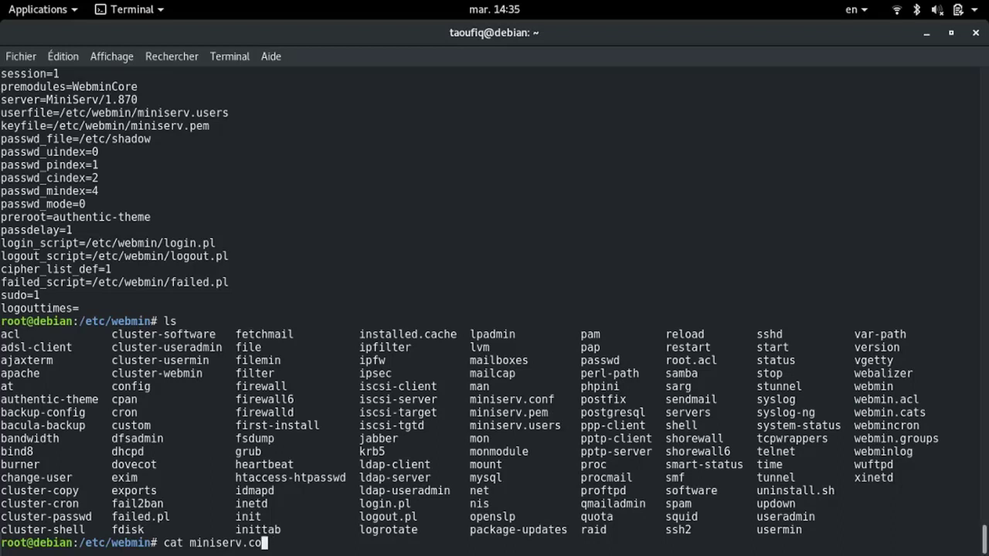
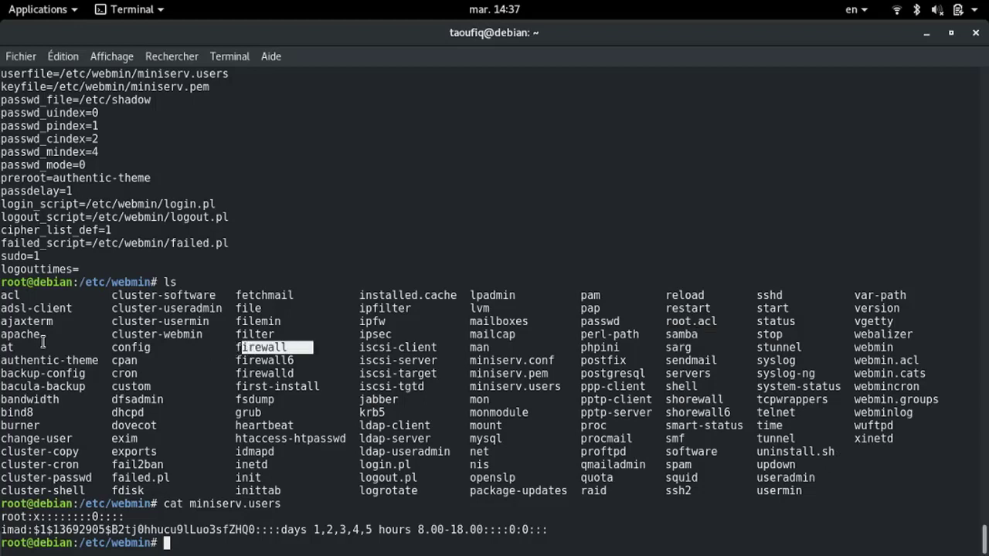
Highlight the apache module name in the /etc/webmin listing in place of firewall
left_click_drag(52, 334, 3, 340)
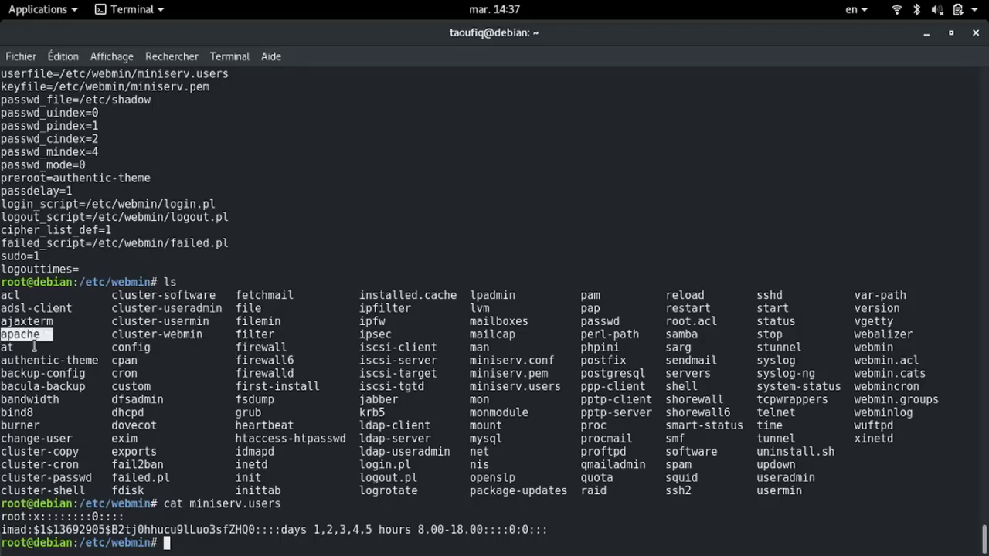
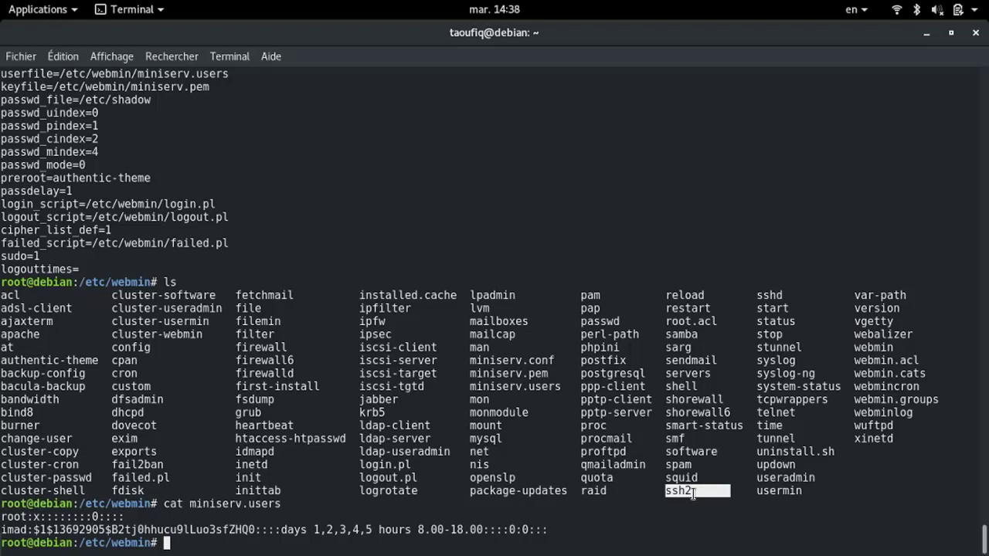
Clear the ssh2 highlight and start entering cd ssh2 and cat config at the root prompt
left_click(693, 493)
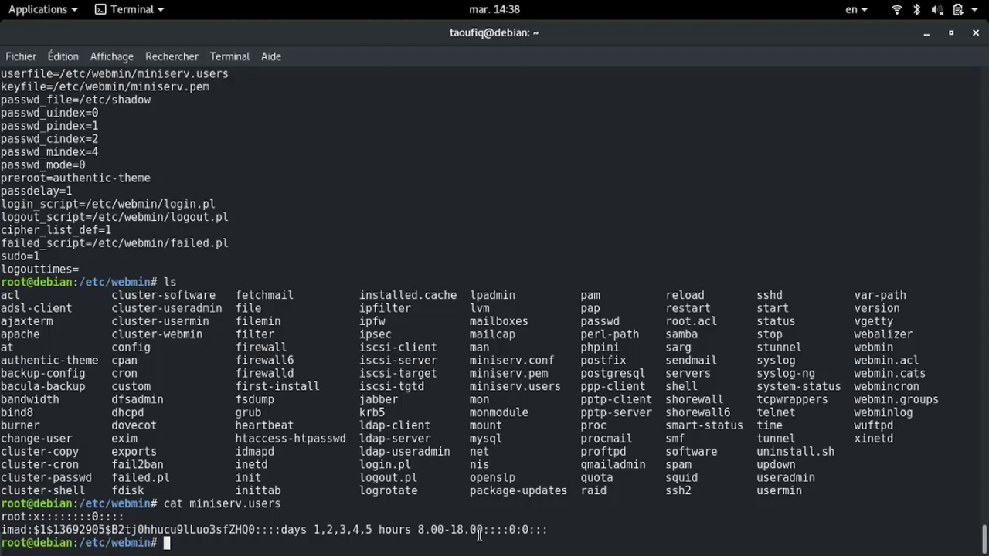
Enter the ssh2 directory and begin typing cat config to print its config file
type("cd ssh2")
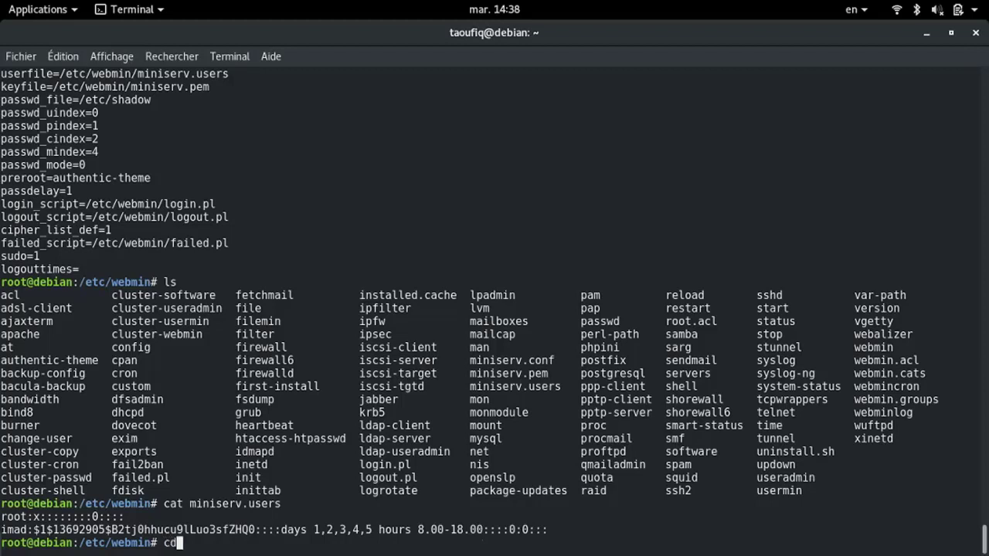
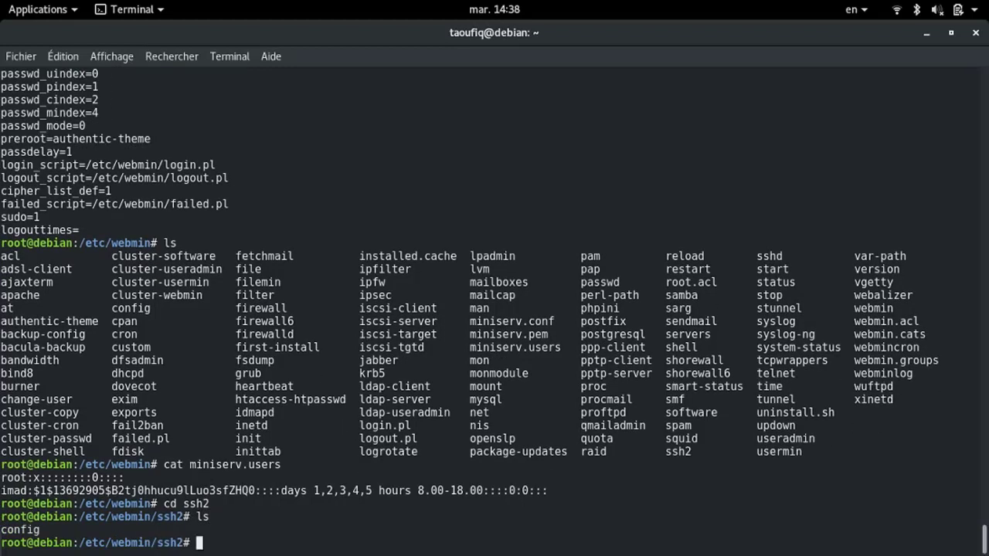
Enter the ssh2 directory and begin typing cat config to print its config file
type("cat config")
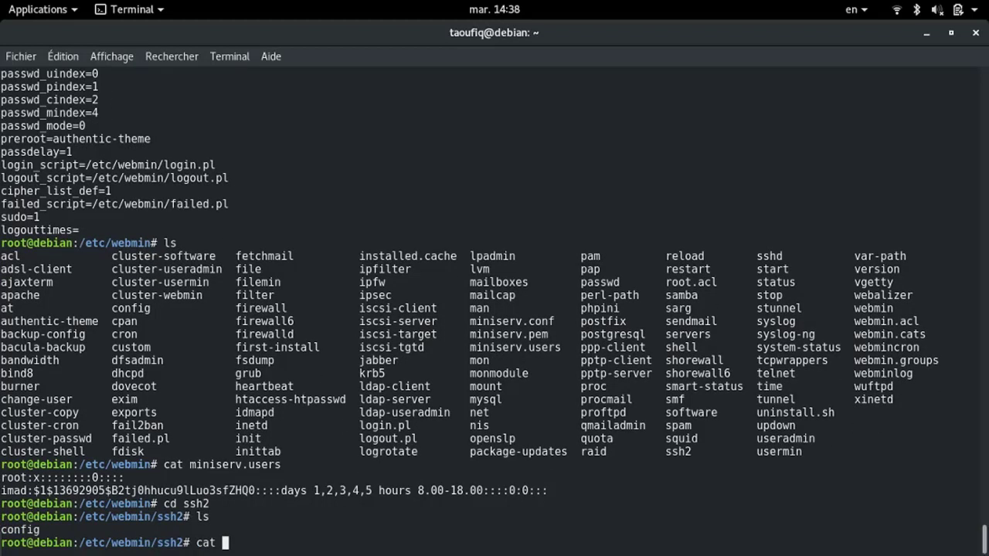
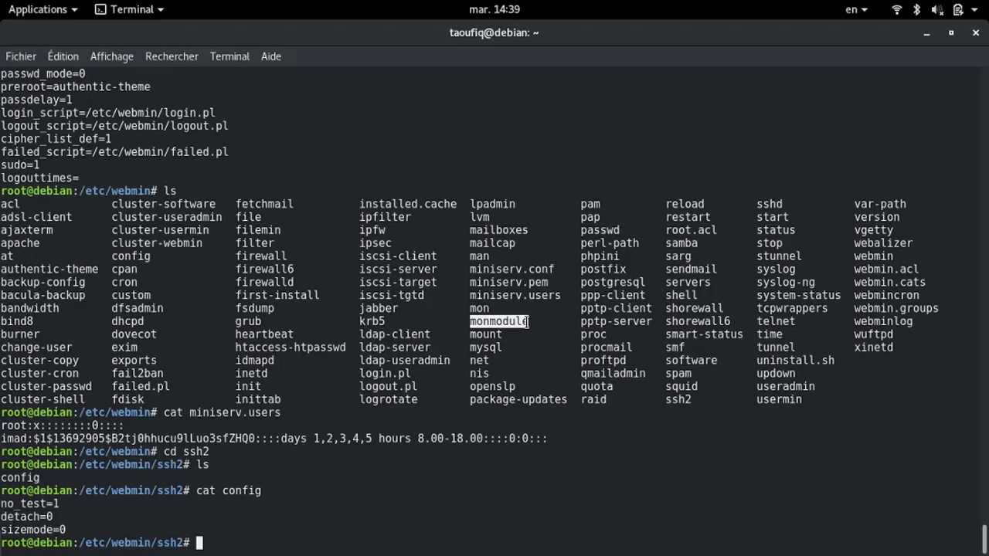
Tab-complete cd ../mon to list the matching directories mon/ and monmodule/
type("cd ../mon")
key("Tab")
key("Tab")
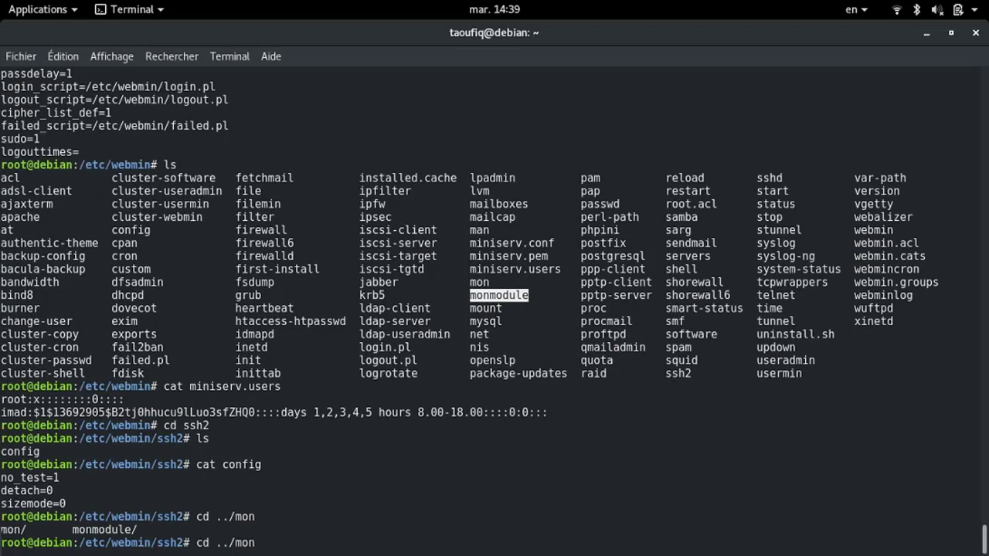
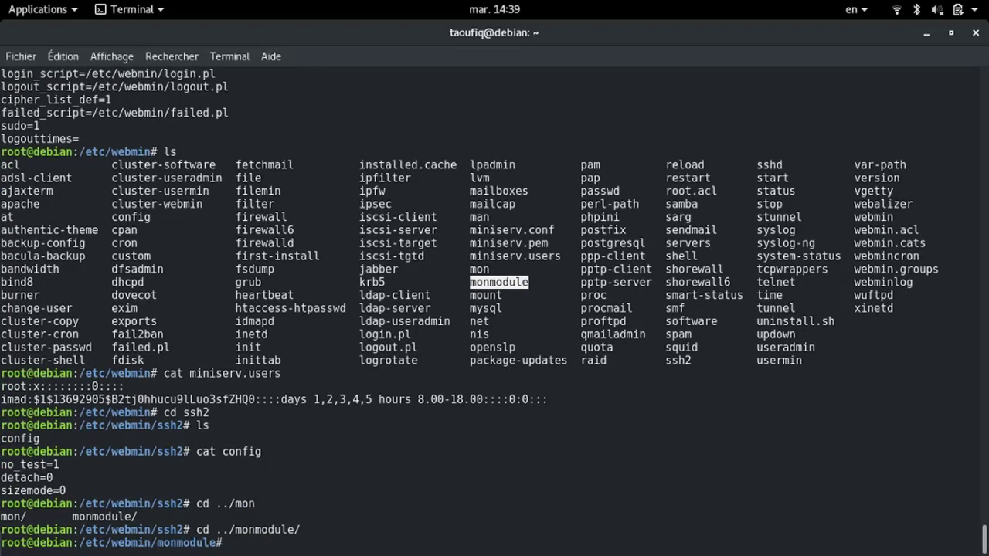
List monmodule, which holds only a config file, and enter cat config to print it
type("ls")
key("Return")
type("cat co")
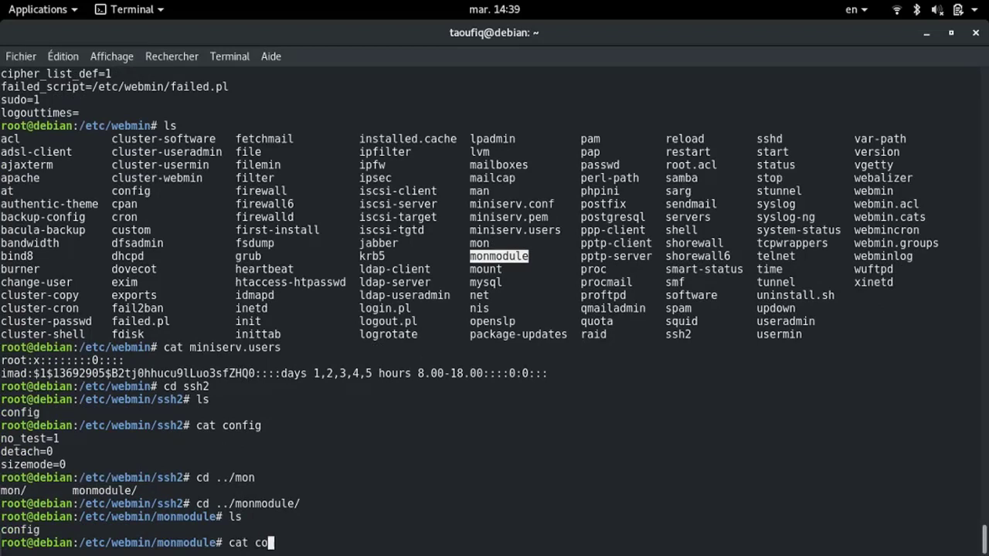
key("Tab")
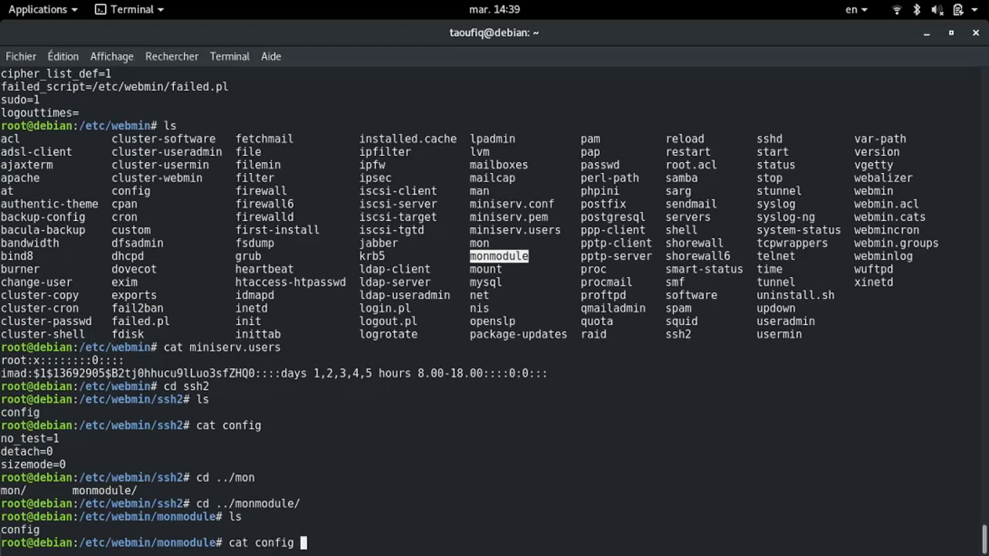
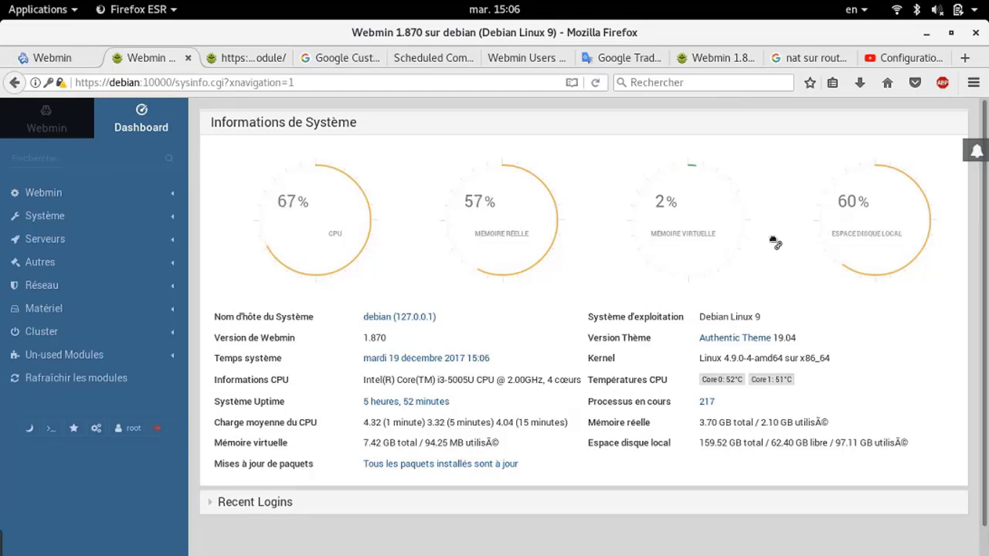
Open a new tab and enter the router address 192.168.1.1 in the address bar
left_click(964, 57)
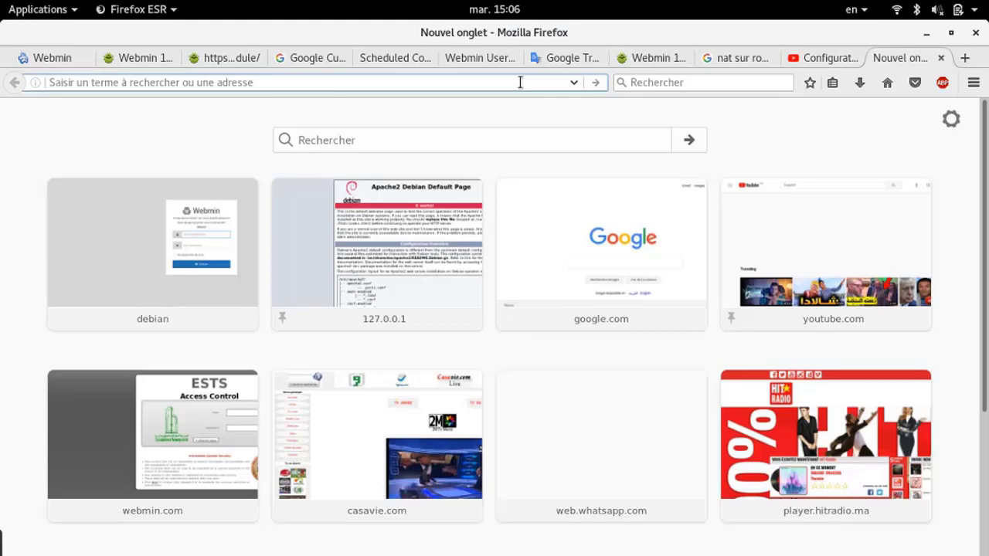
type("192.1")
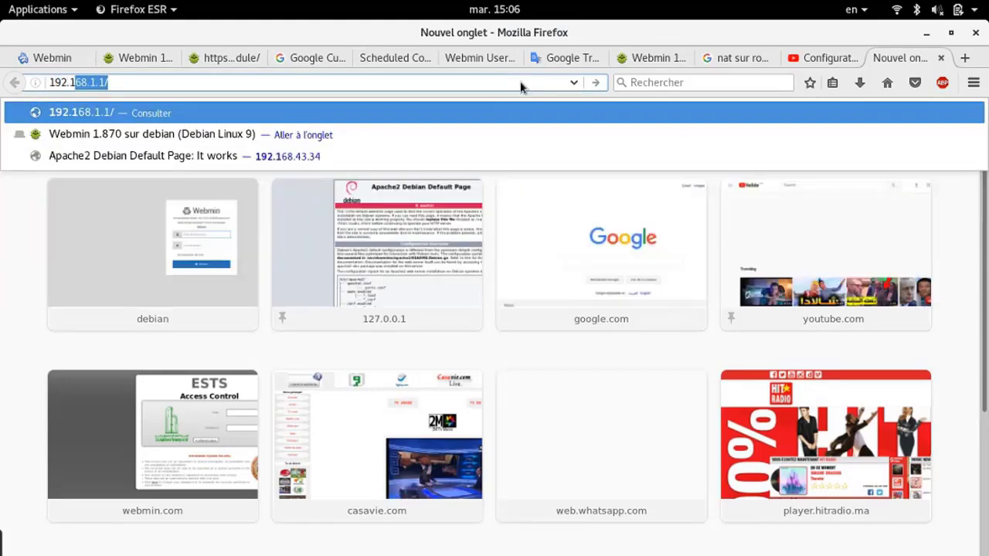
type("68.1.1")
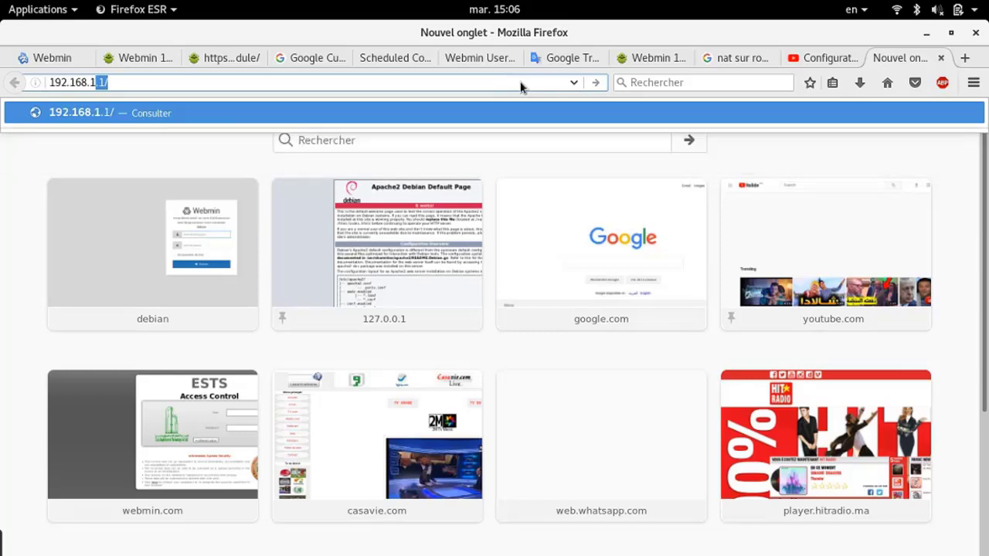
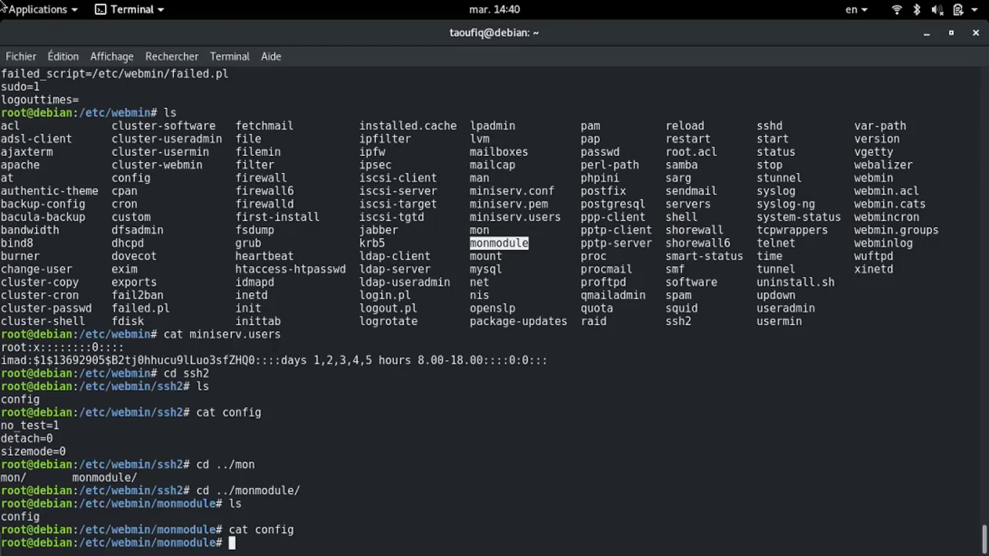
mouse_move(0, 0)
left_click(290, 159)
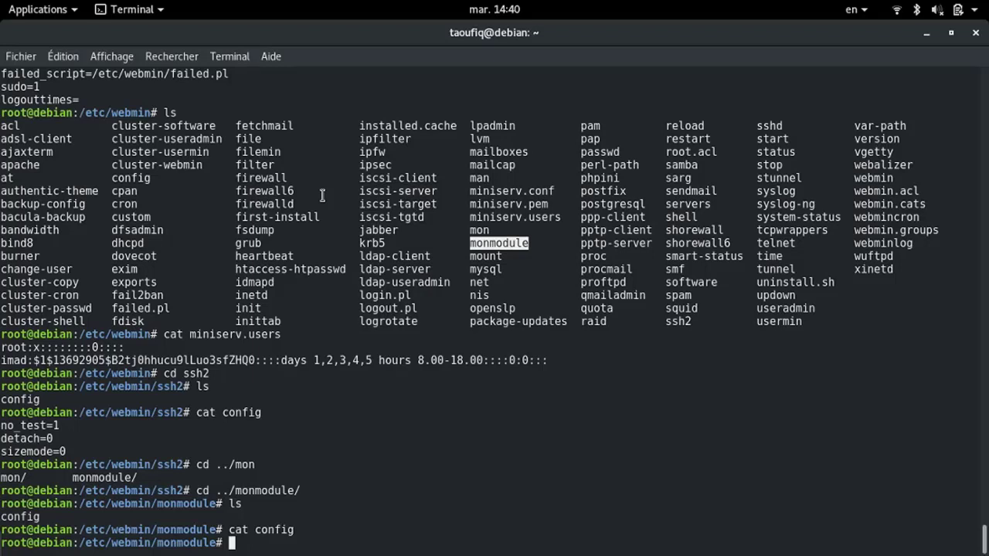
Run ifconfig and select the wireless interface address 192.168.43.34
type("ifconfig")
key("Return")
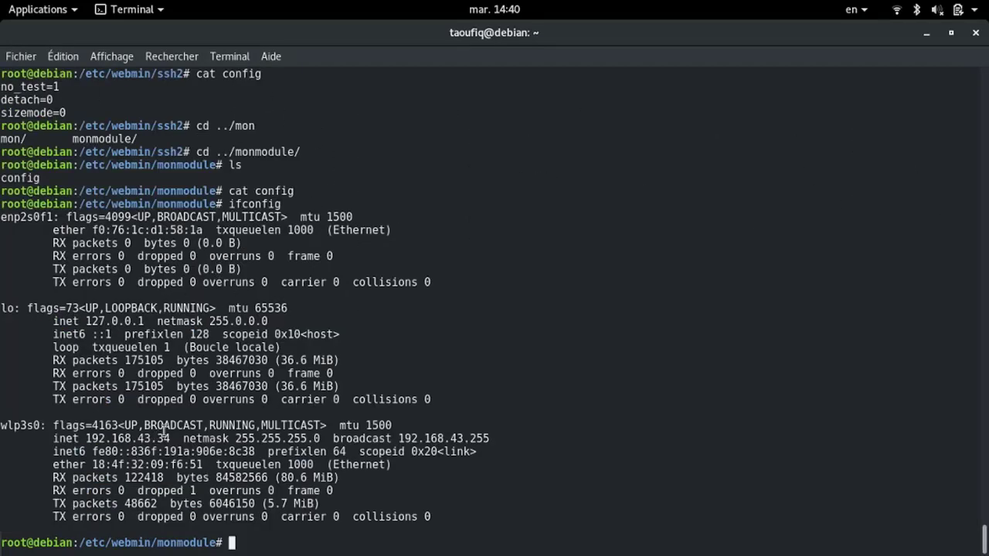
left_click_drag(176, 438, 85, 438)
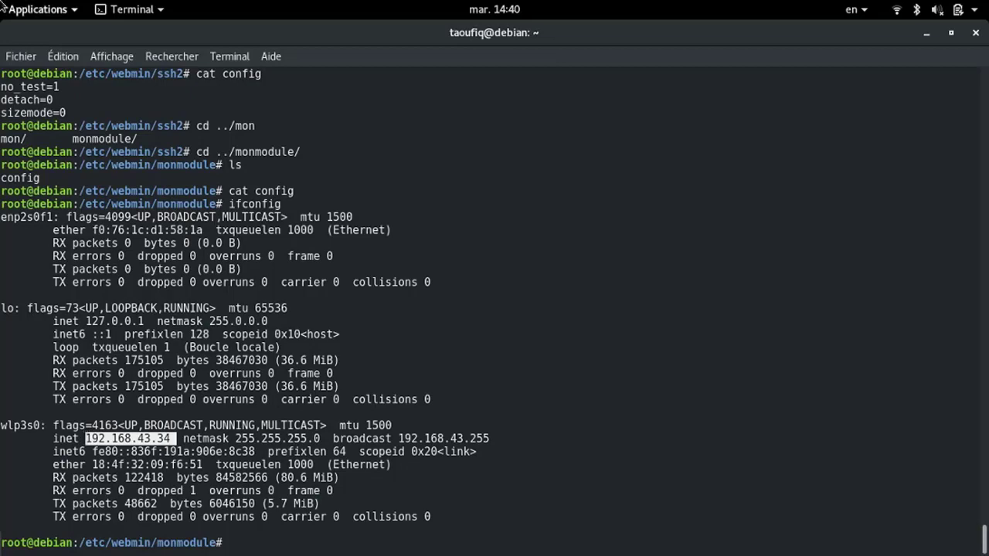
mouse_move(1, 1)
left_click(164, 392)
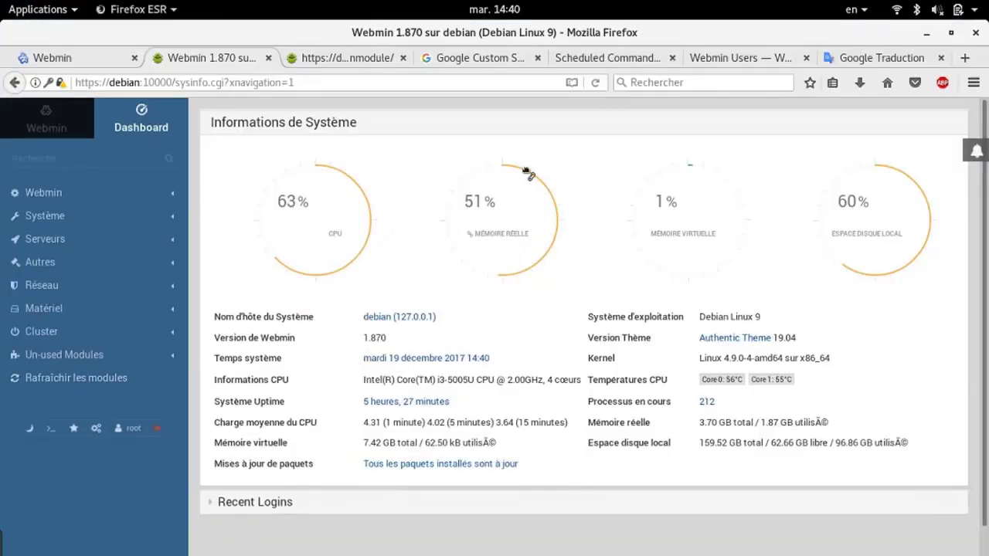
left_click(965, 58)
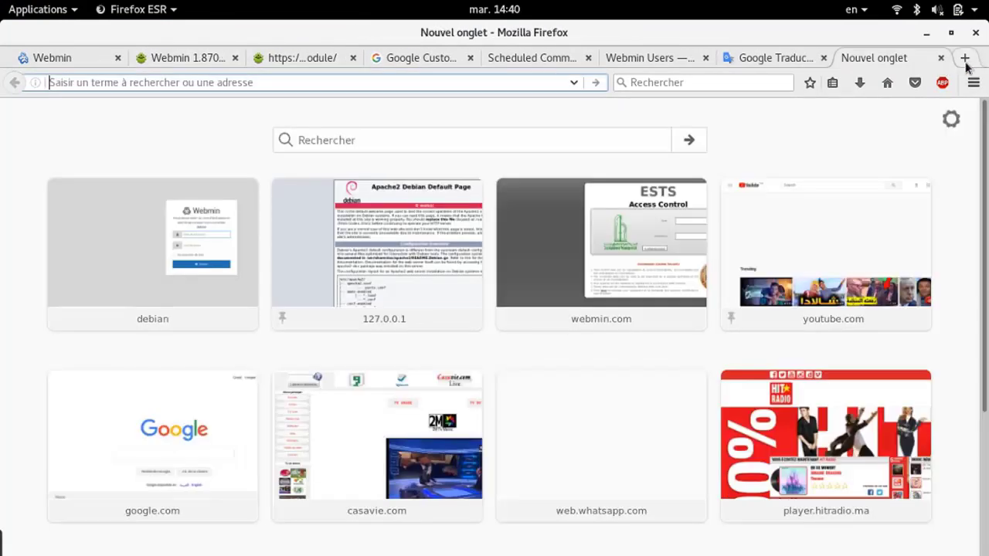
type("htt")
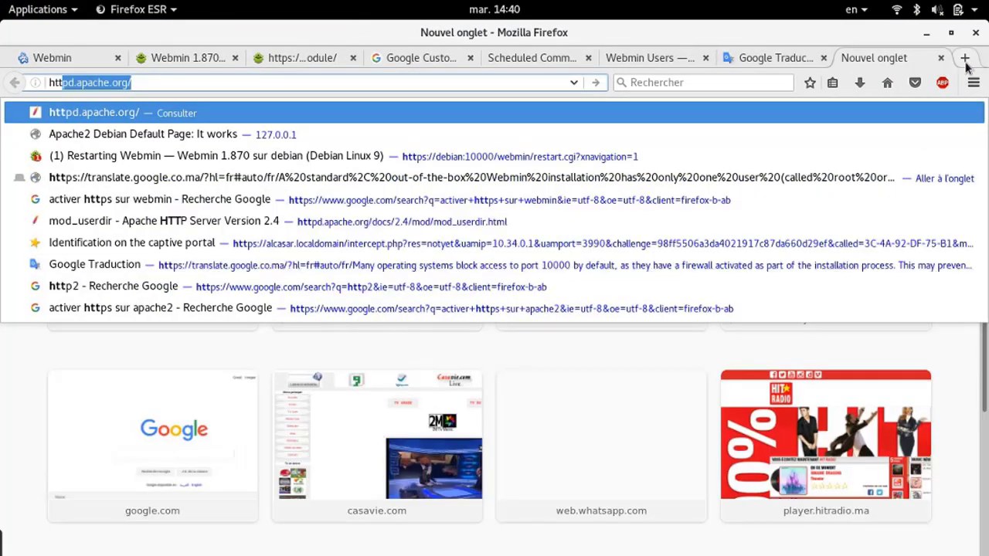
type("ps")
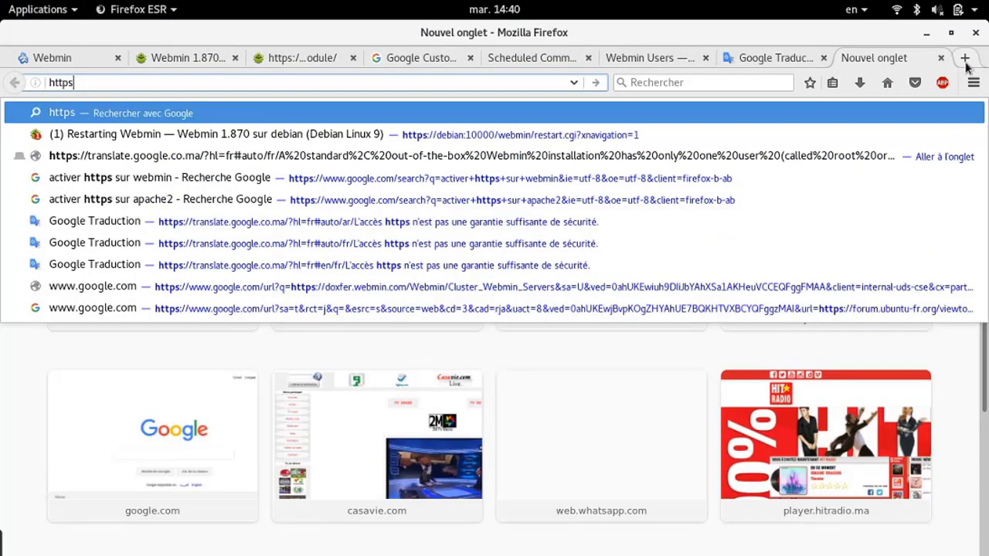
type("://")
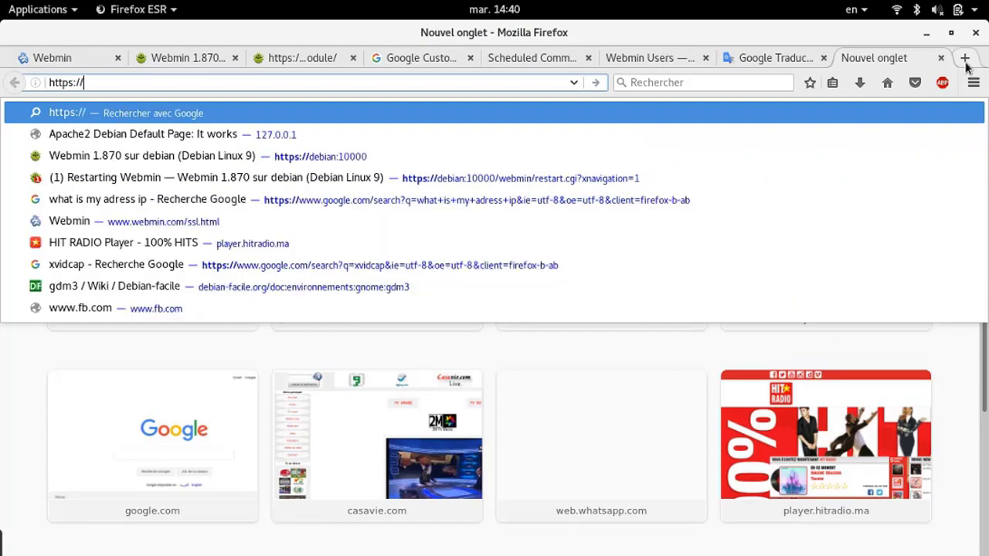
type("192.168.43.34 :")
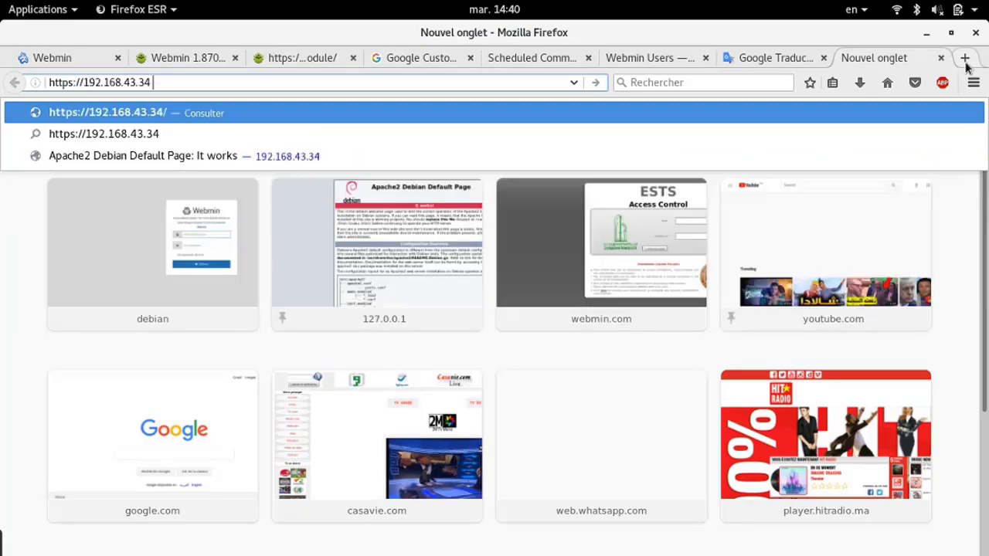
key("BackSpace")
key("BackSpace")
type(":")
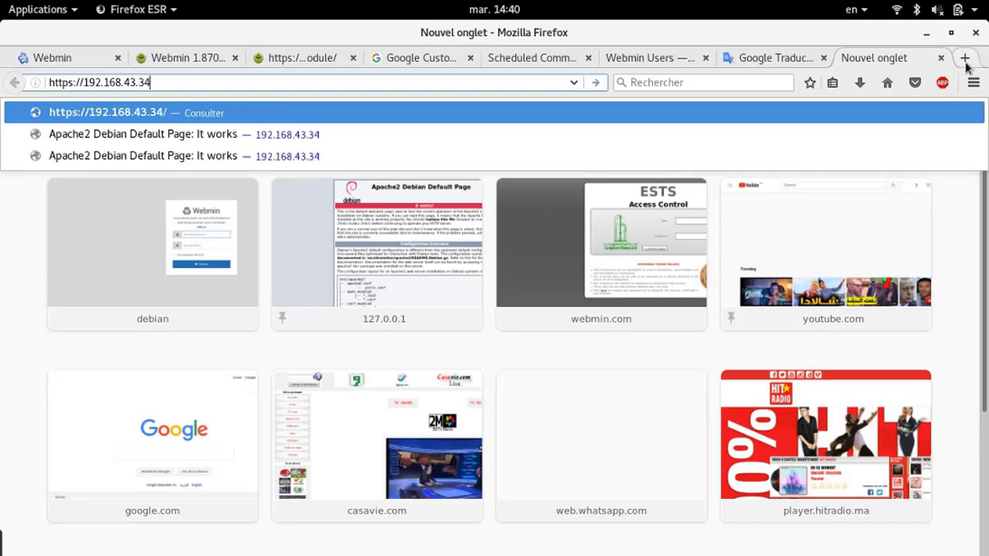
type("10000")
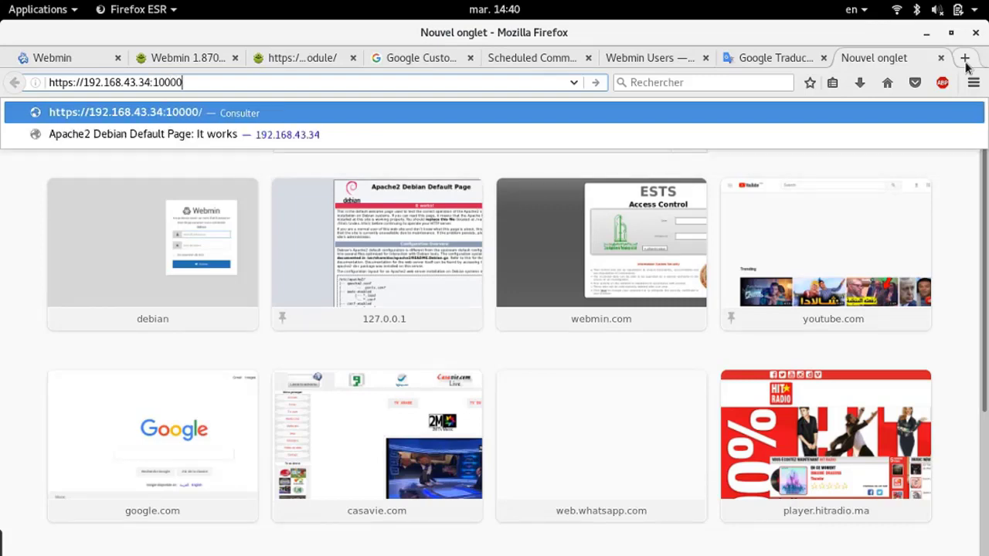
key("Return")
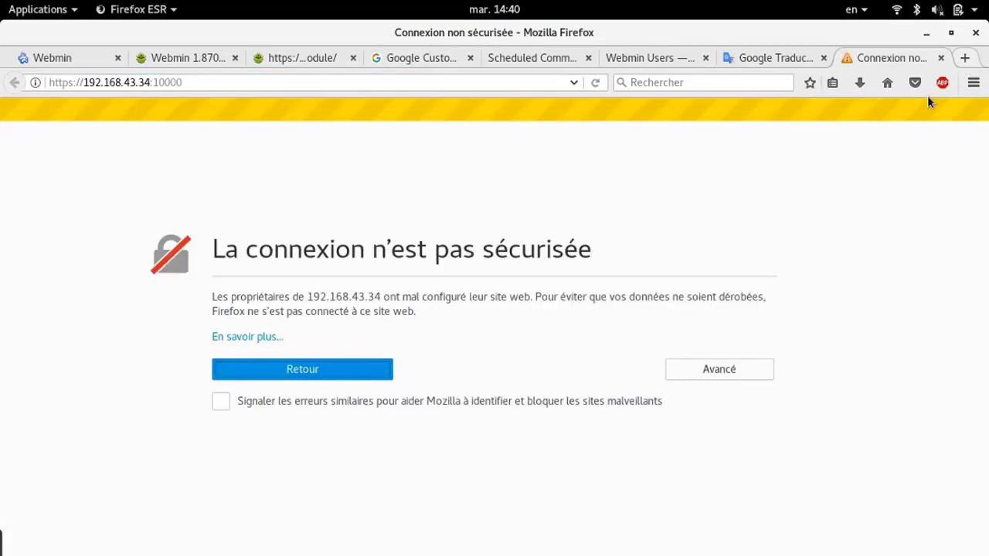
Accept the self-signed certificate by adding and confirming a security exception
left_click(698, 368)
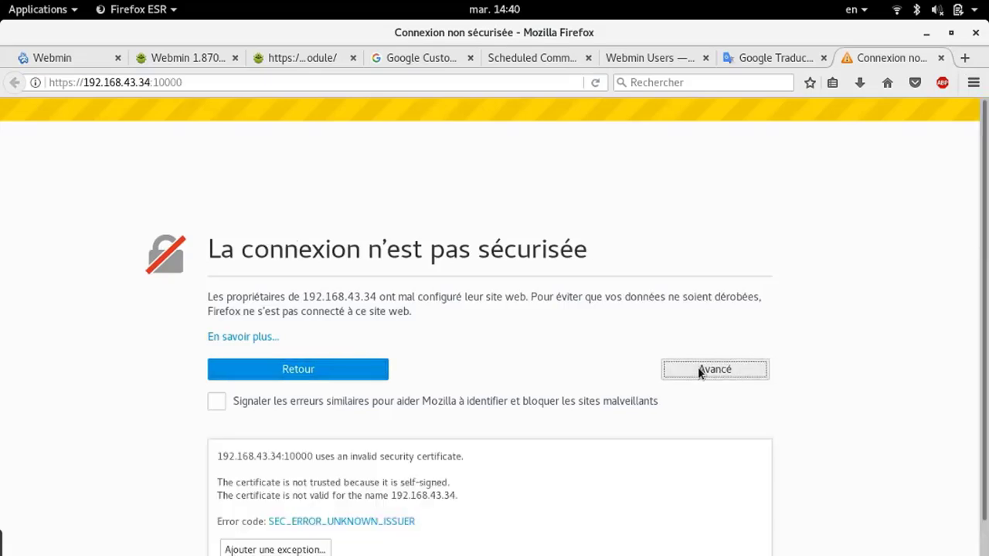
scroll(281, 493, "down", 1)
left_click(262, 520)
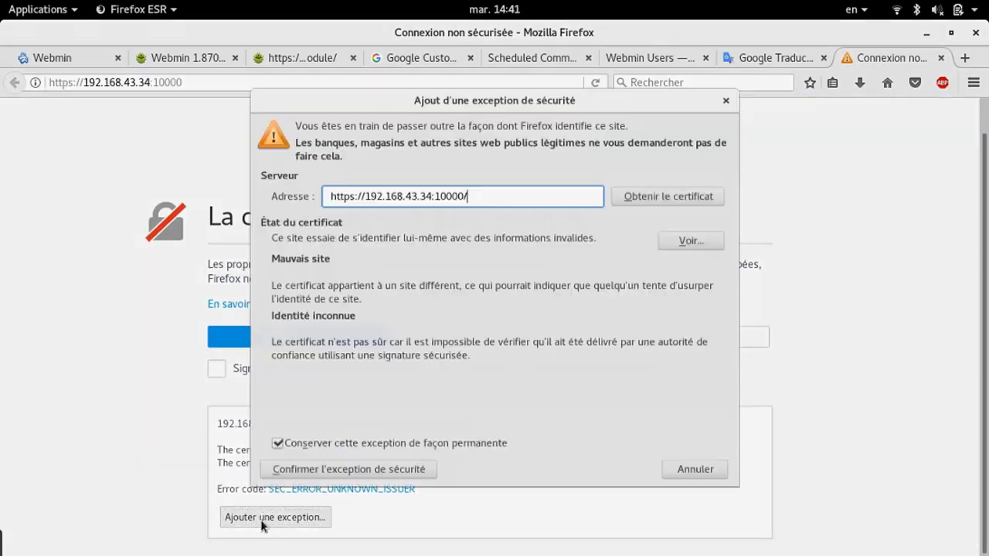
left_click(349, 484)
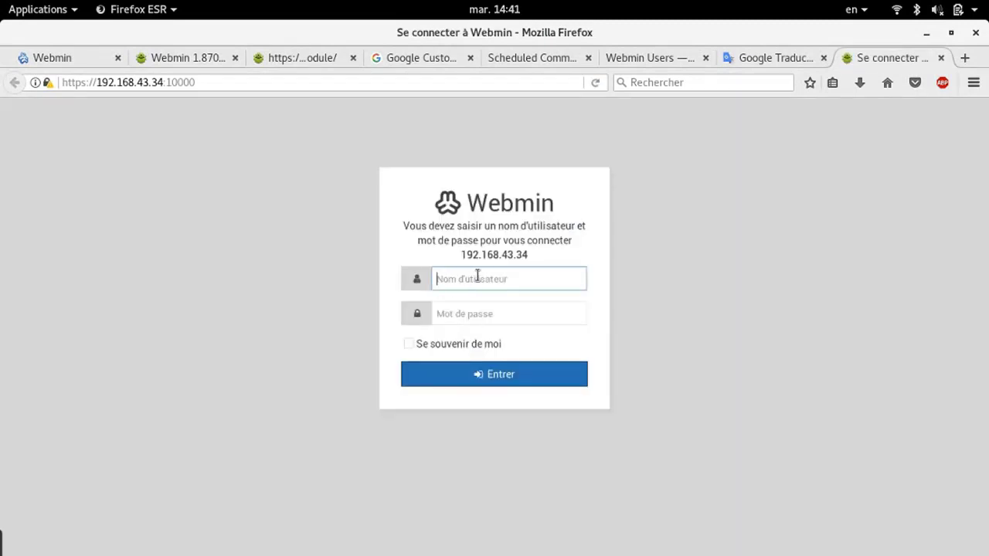
Sign in as the restricted Webmin user and dismiss the save-password offer
type("imad")
left_click(479, 309)
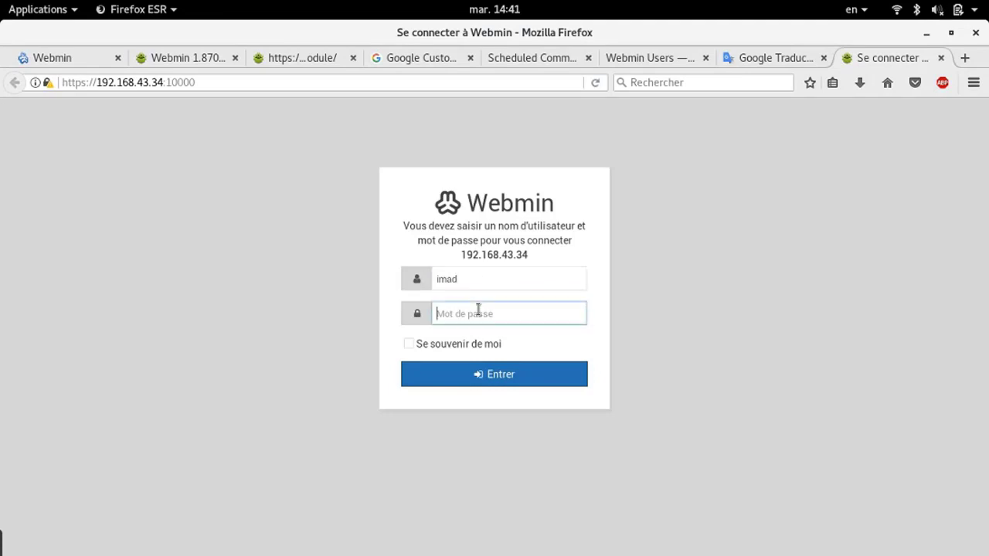
type("***")
key("BackSpace")
key("BackSpace")
key("BackSpace")
type("****")
left_click(476, 376)
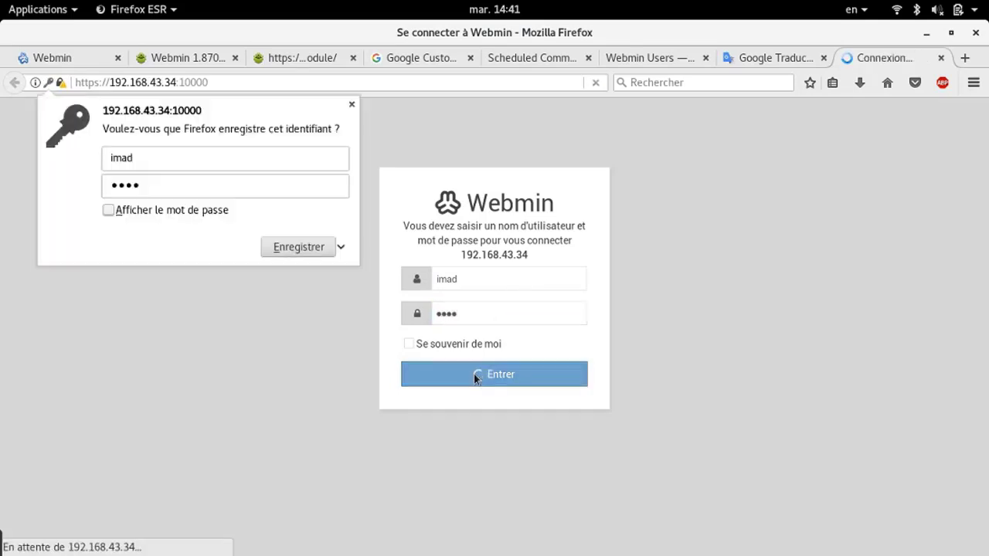
left_click(351, 106)
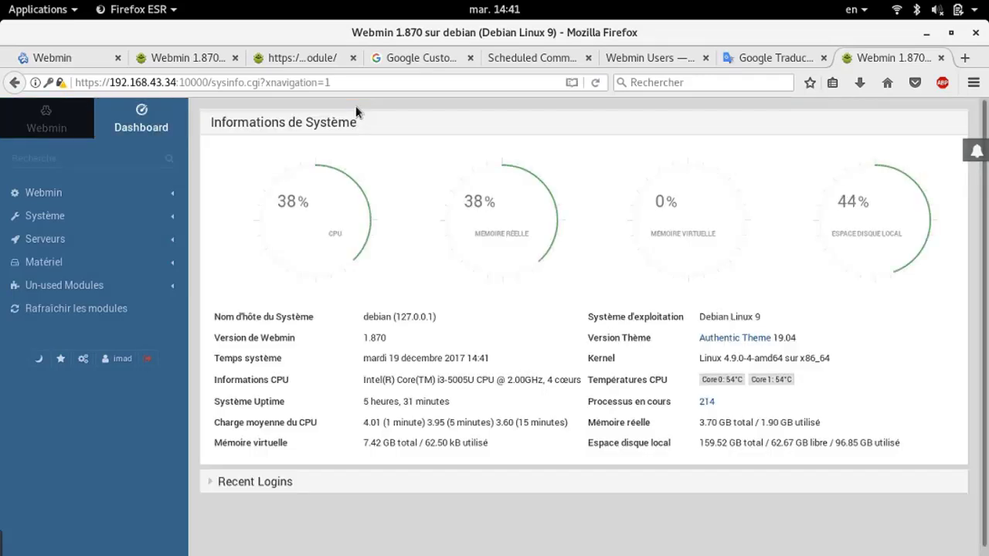
Expand Recent Logins and the Webmin, Système and Serveurs module categories
left_click(245, 483)
scroll(245, 484, "down", 2)
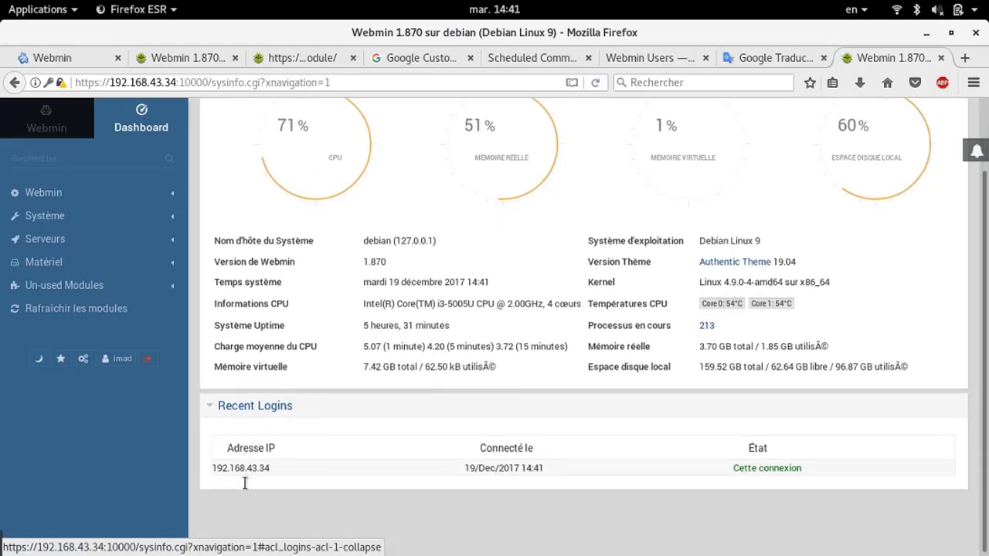
left_click(121, 200)
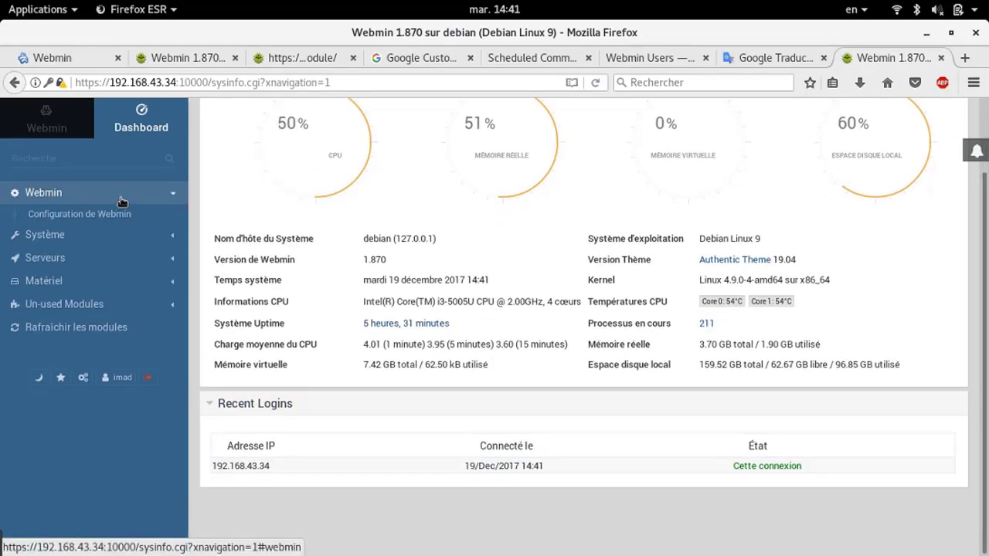
left_click(60, 241)
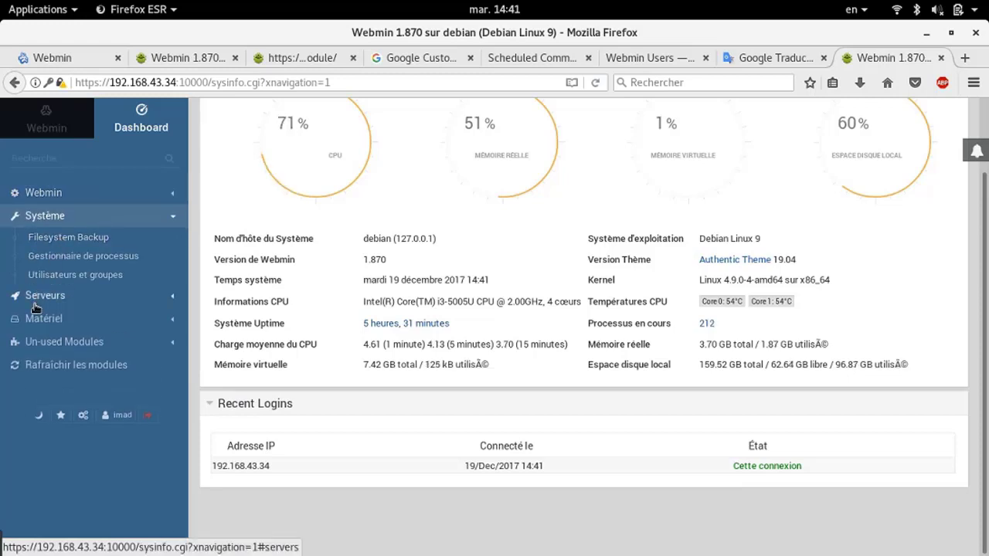
left_click(35, 306)
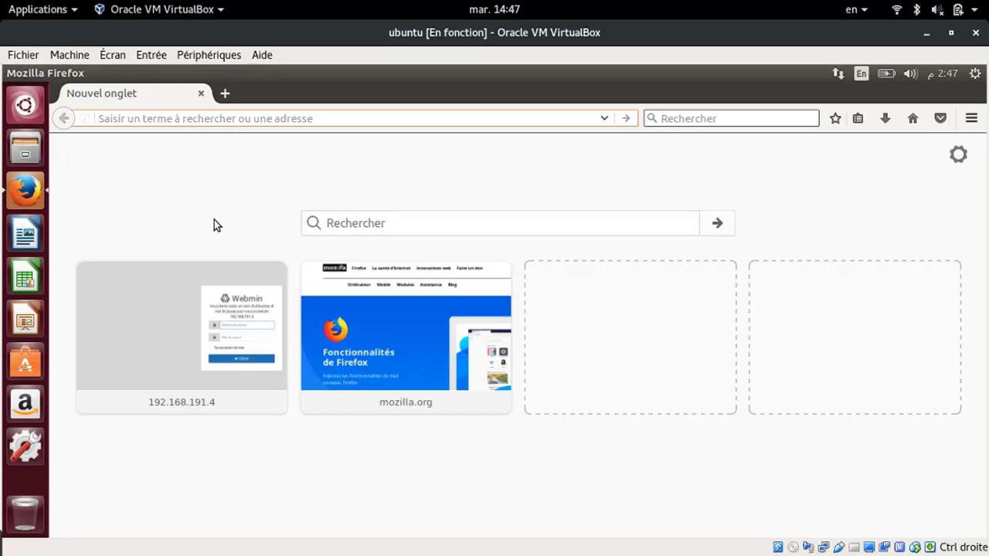
type("h")
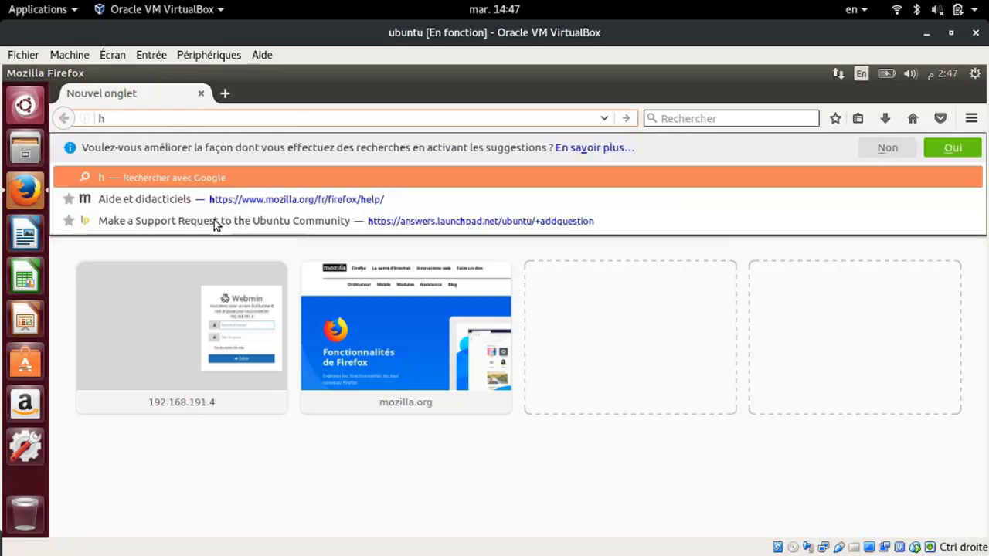
type("ttps:")
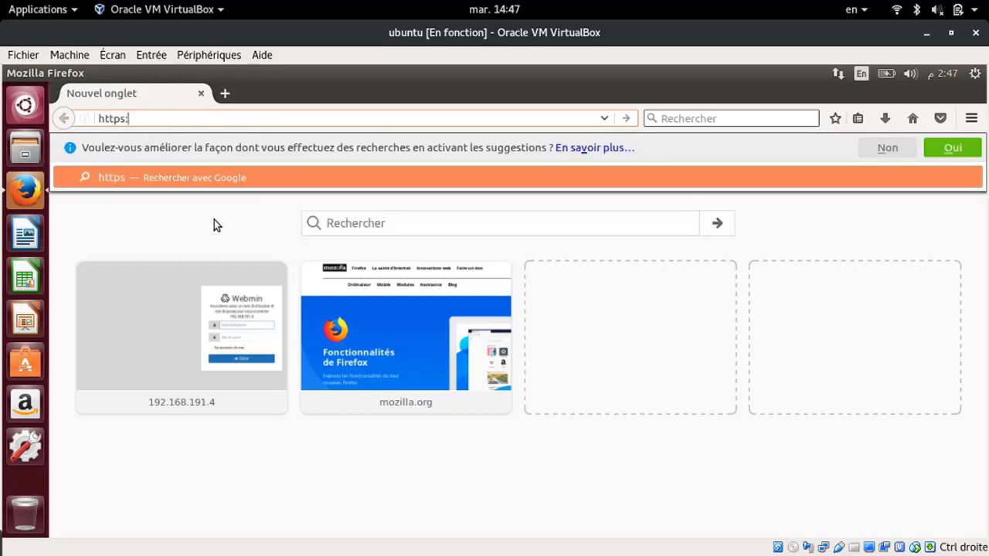
type("//192.1")
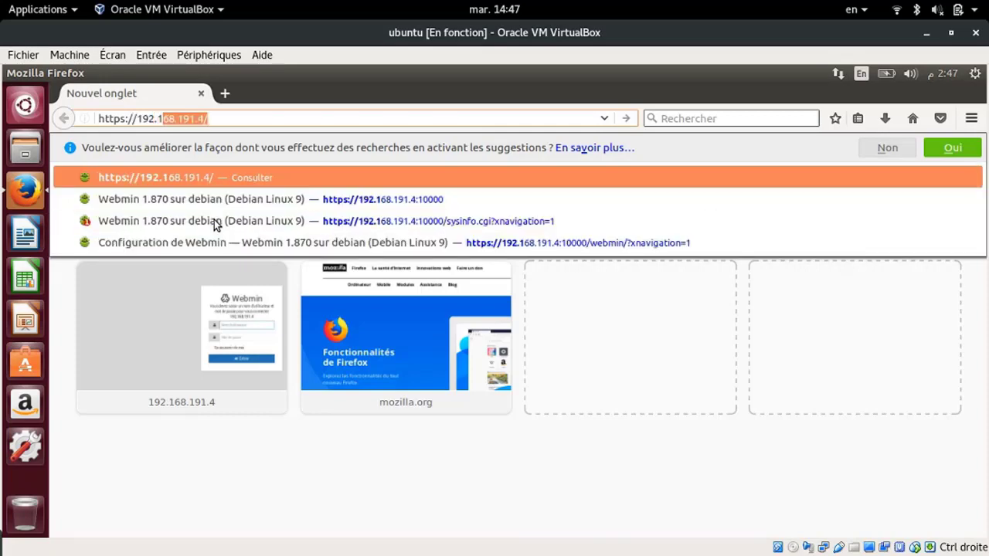
type("68.")
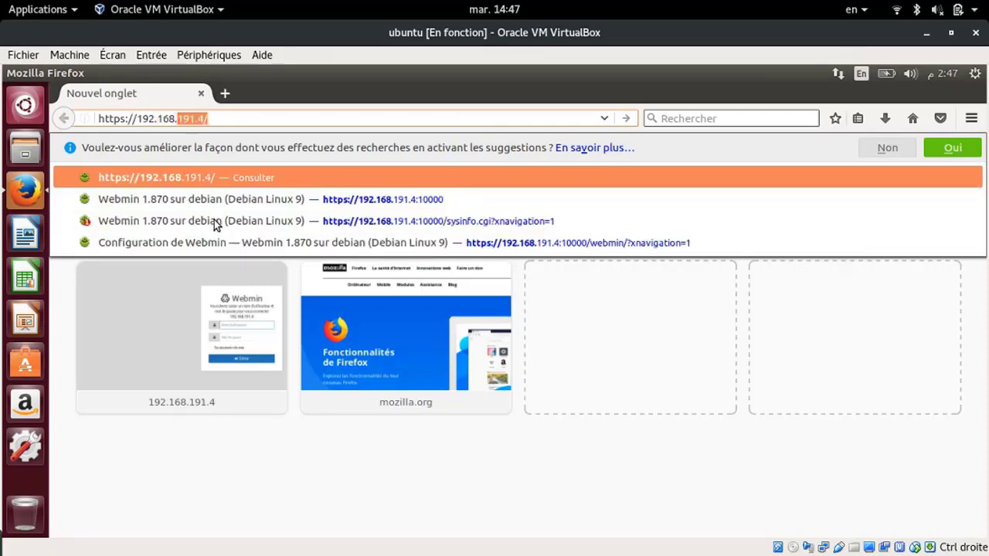
type("43.34")
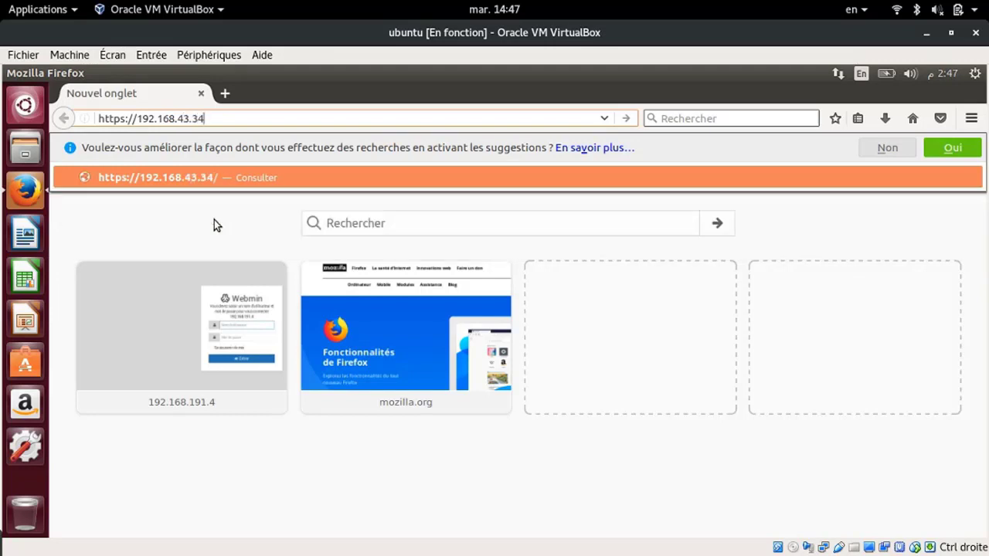
type(".100")
key("BackSpace")
key("BackSpace")
key("BackSpace")
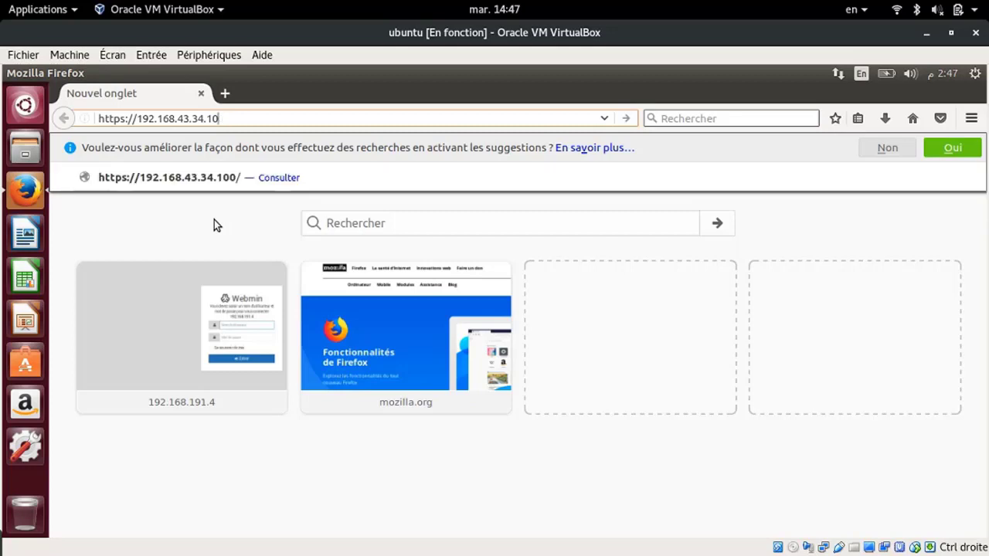
key("BackSpace")
type(":")
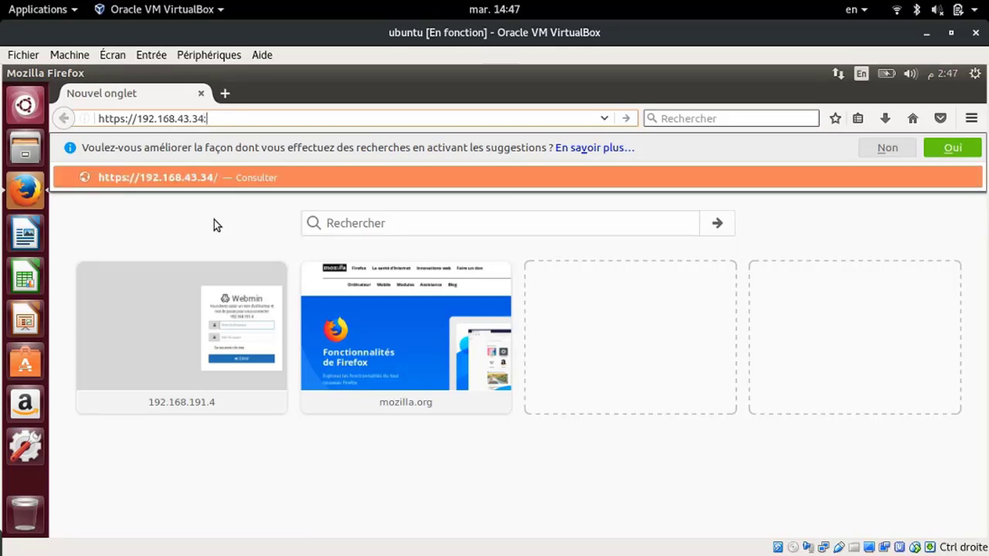
type("10000")
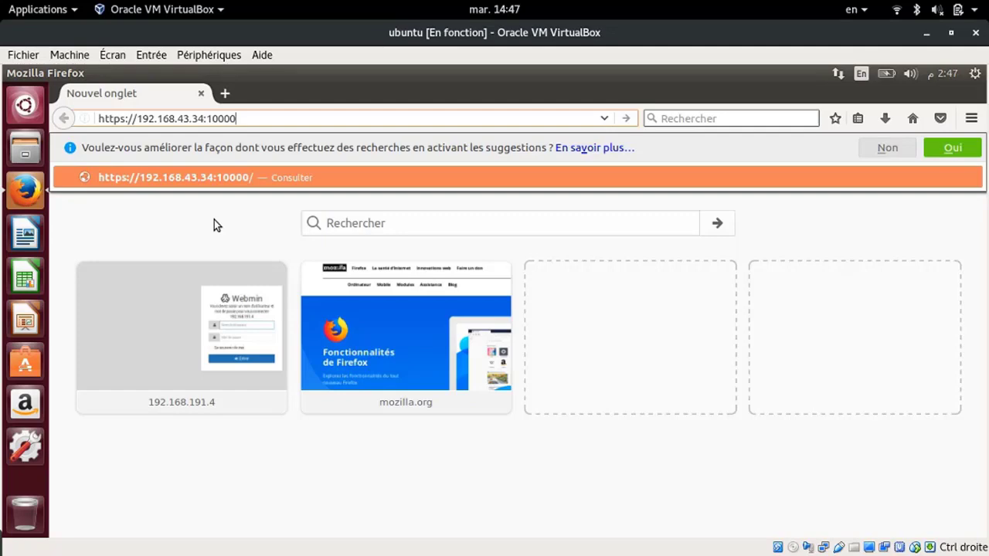
key("Return")
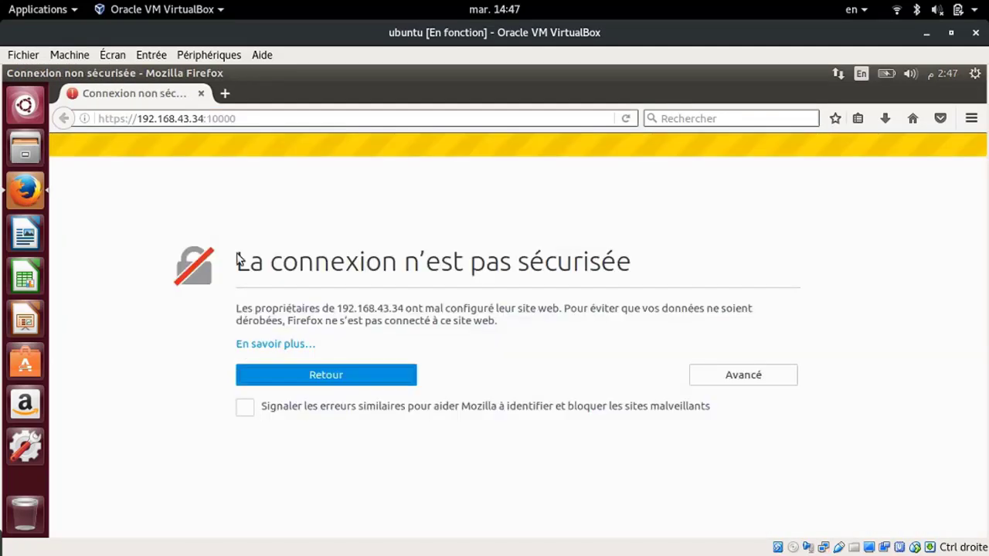
Add a permanent security exception for the self-signed certificate
left_click(720, 379)
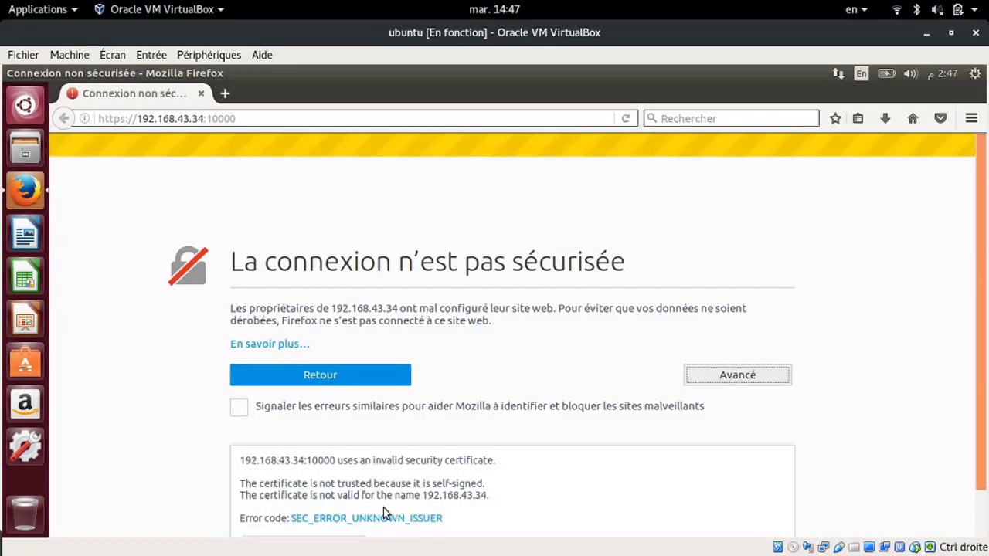
scroll(376, 513, "down", 1)
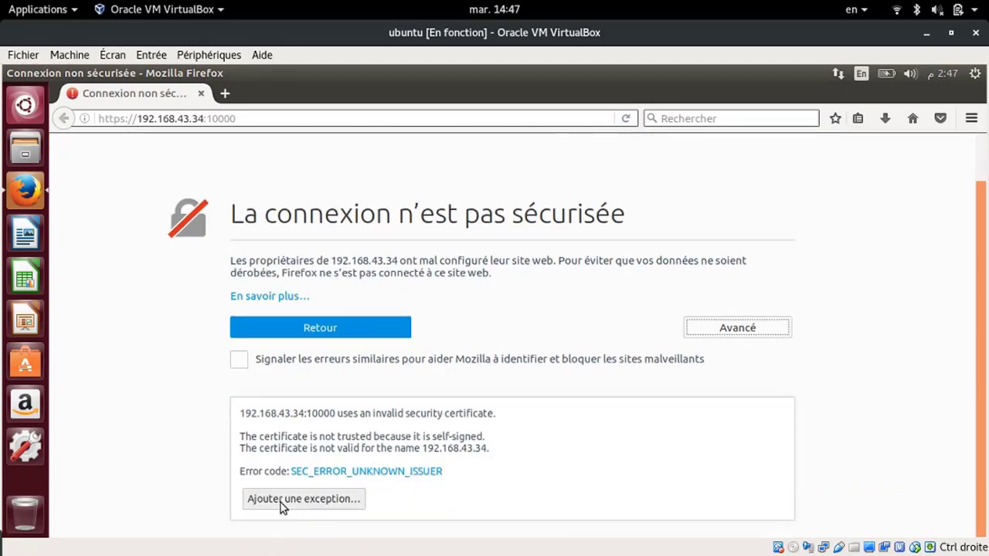
left_click(281, 505)
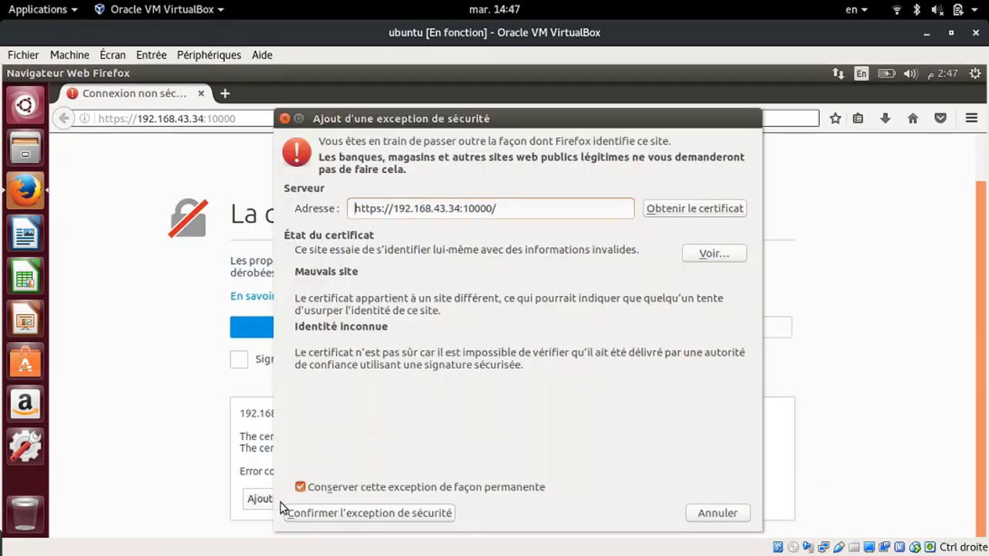
left_click(397, 513)
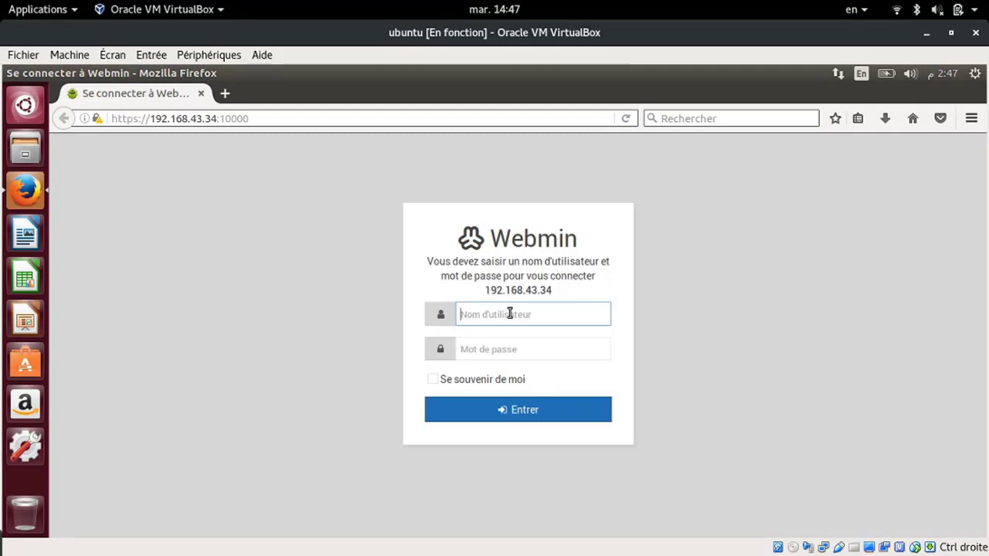
Log in to Webmin as root with the administrator password
type("root")
left_click(485, 348)
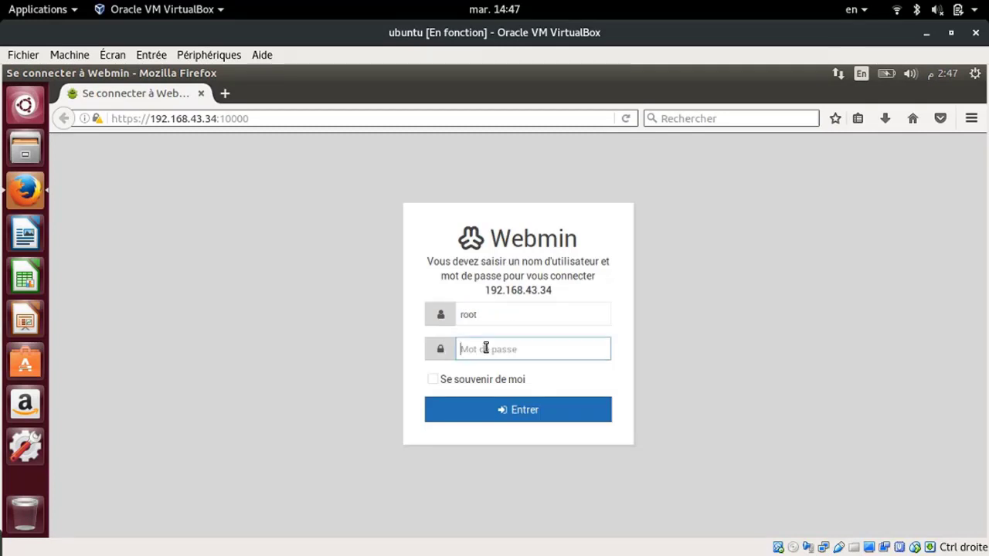
type("****")
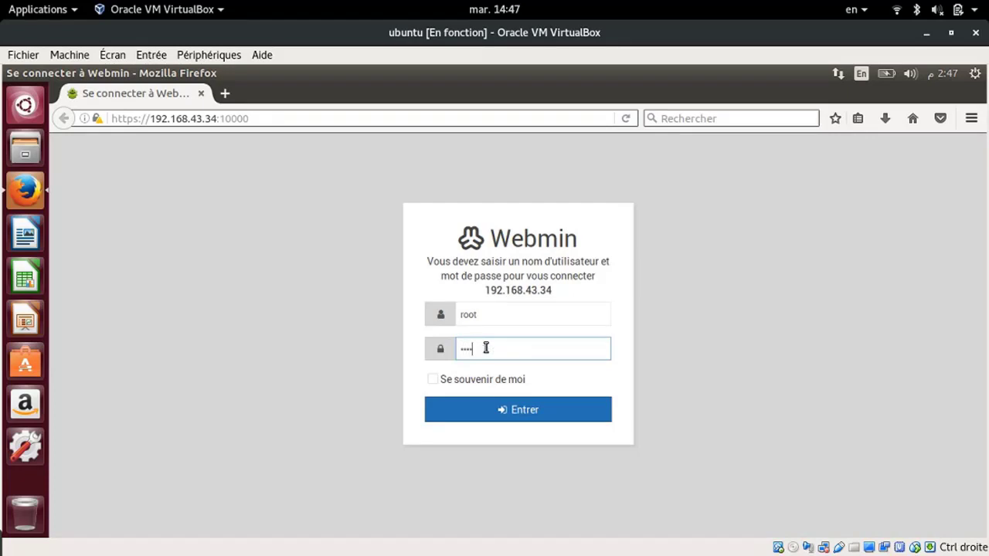
key("Return")
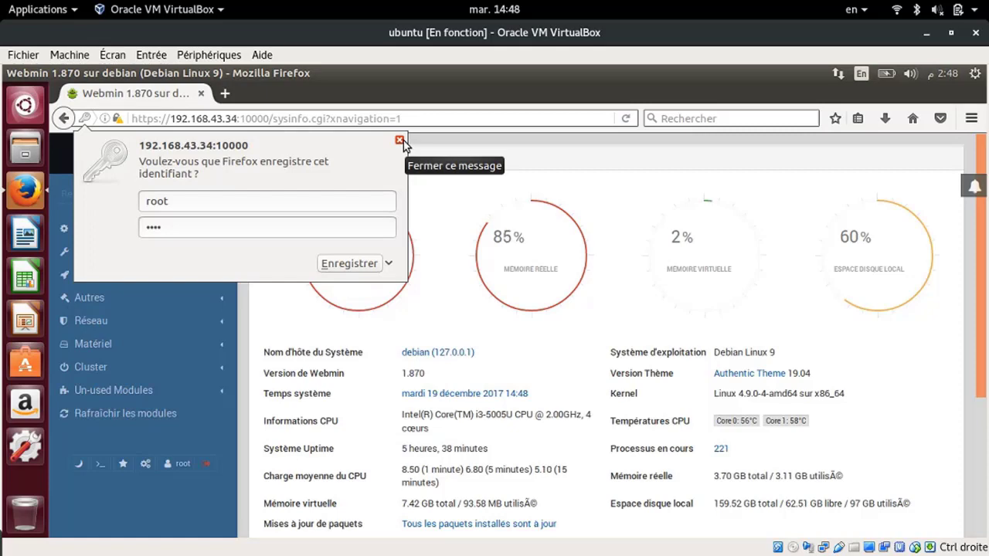
Dismiss the save-password prompt and open the Ubuntu guest's application search
left_click(399, 140)
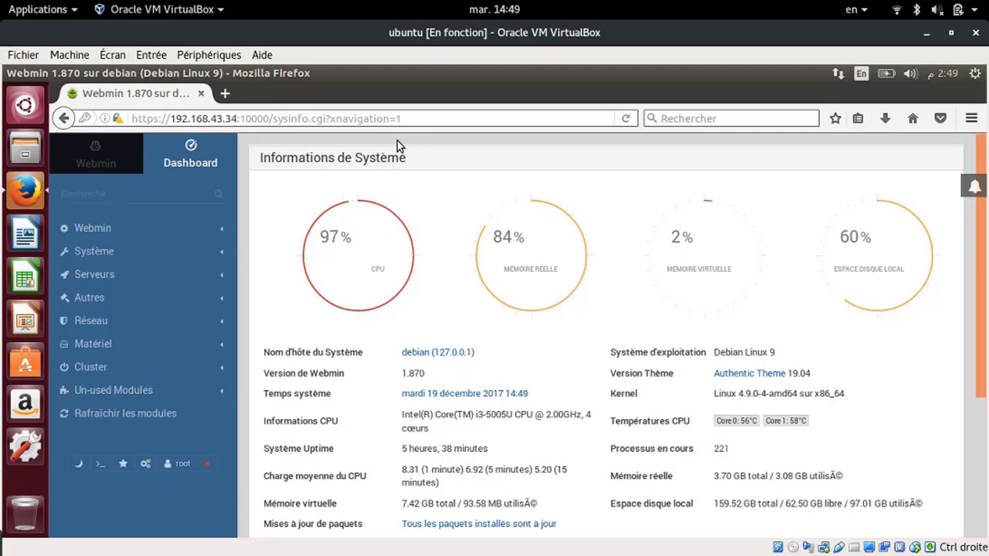
left_click(27, 99)
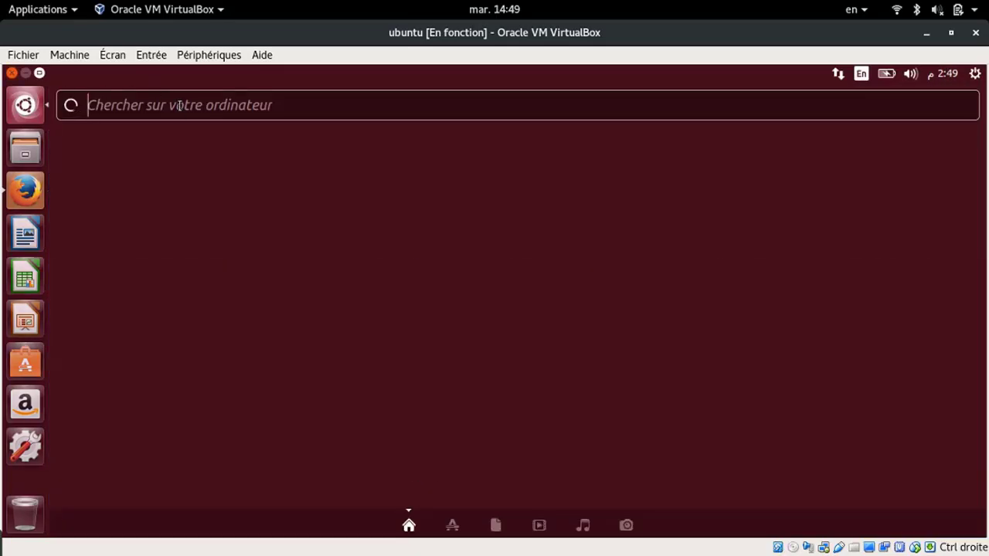
In a new terminal, SSH into 192.168.43.34, accepting the host key and entering the password
key("ctrl+alt+t")
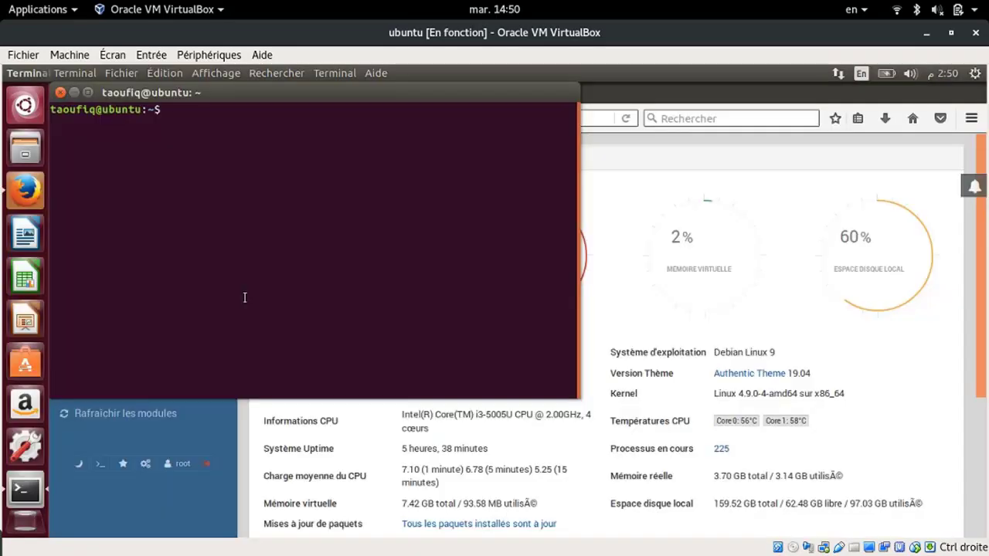
type("s")
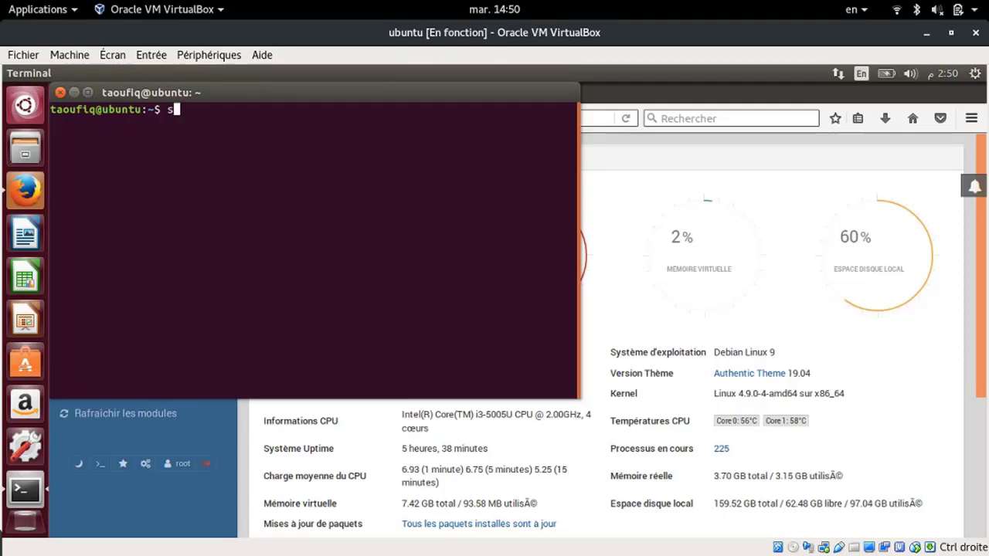
type("sh t")
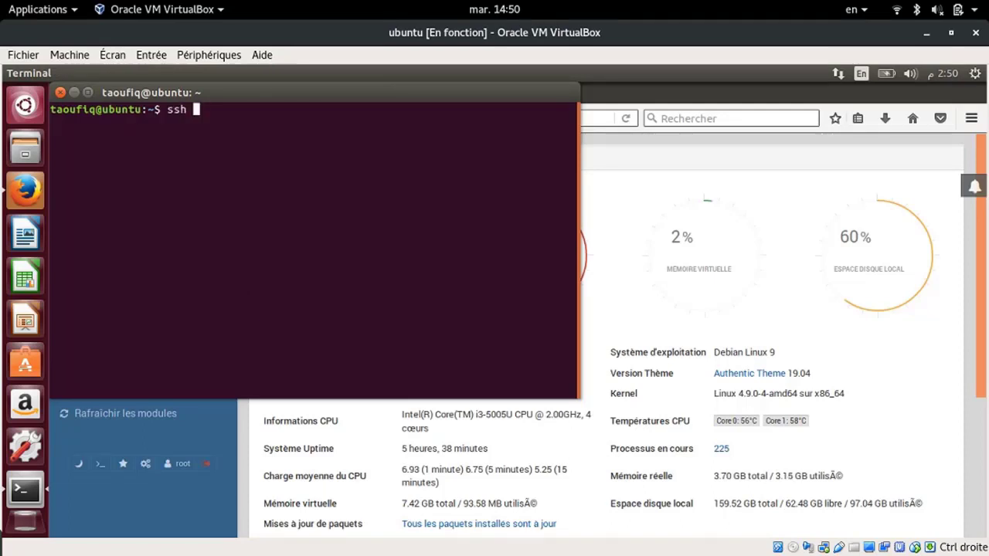
type("aoufiq")
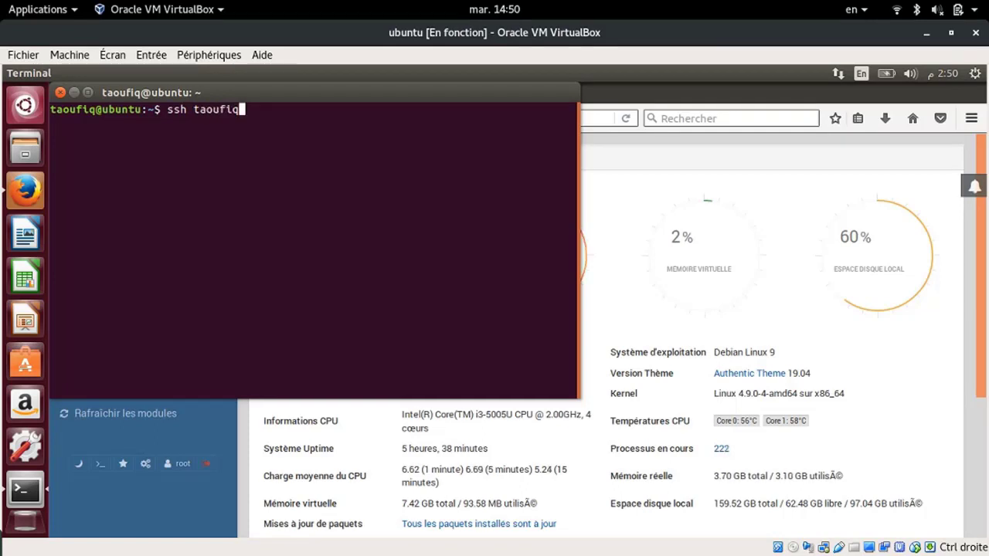
type("@")
type("192")
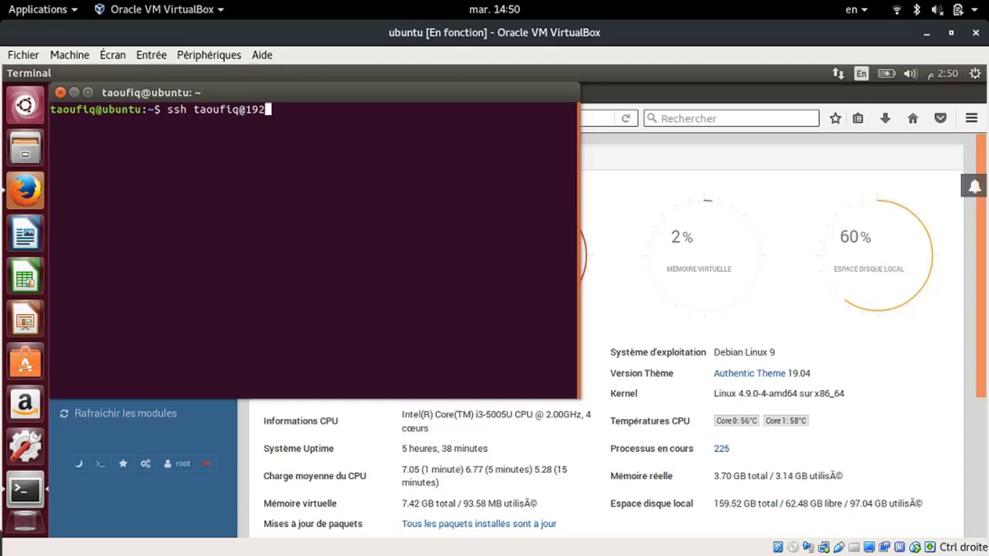
type(".168.43")
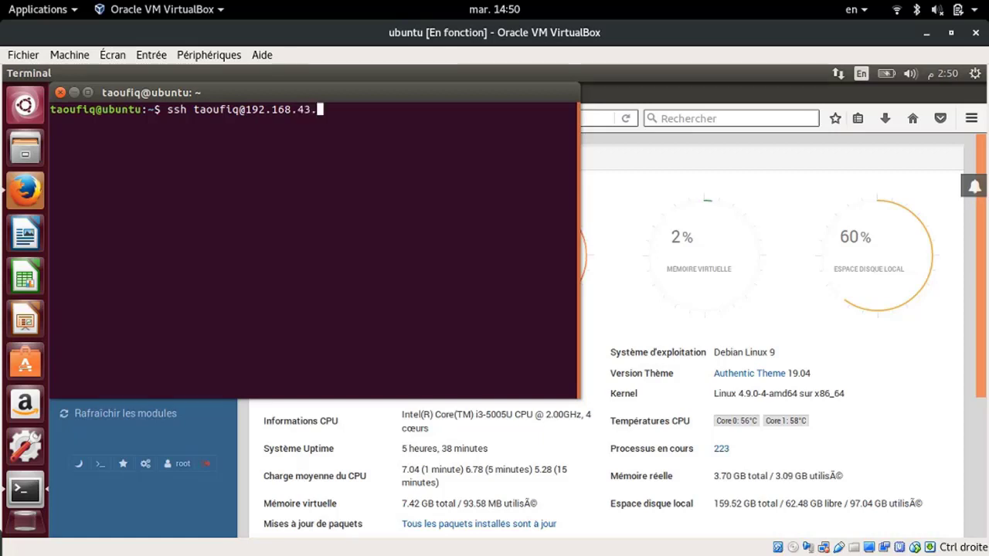
type(".34")
key("Return")
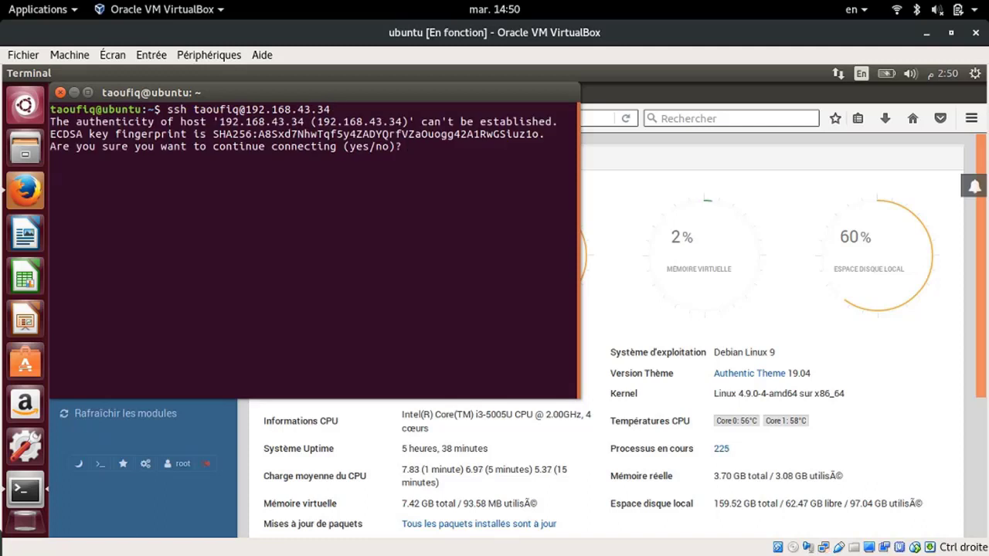
type("yes")
key("Return")
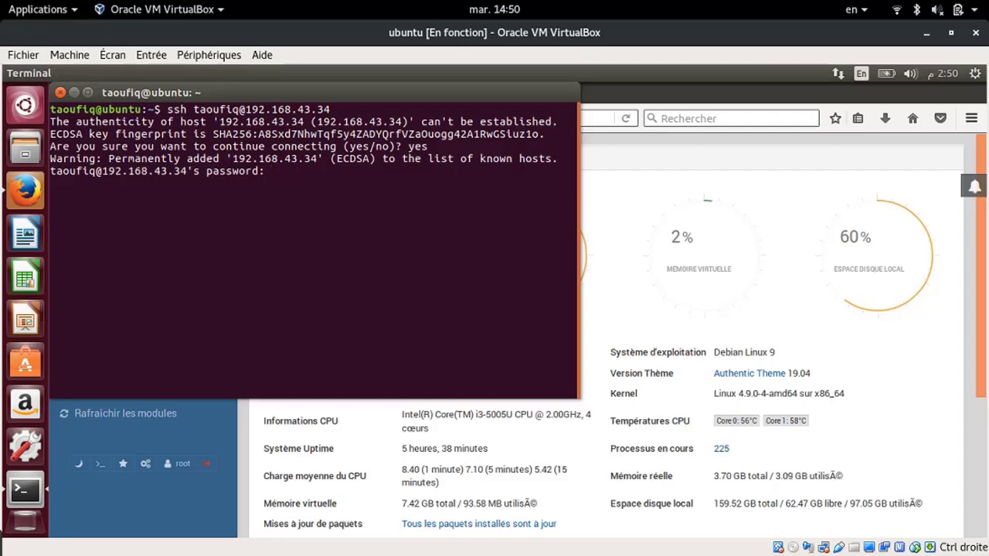
key("Return")
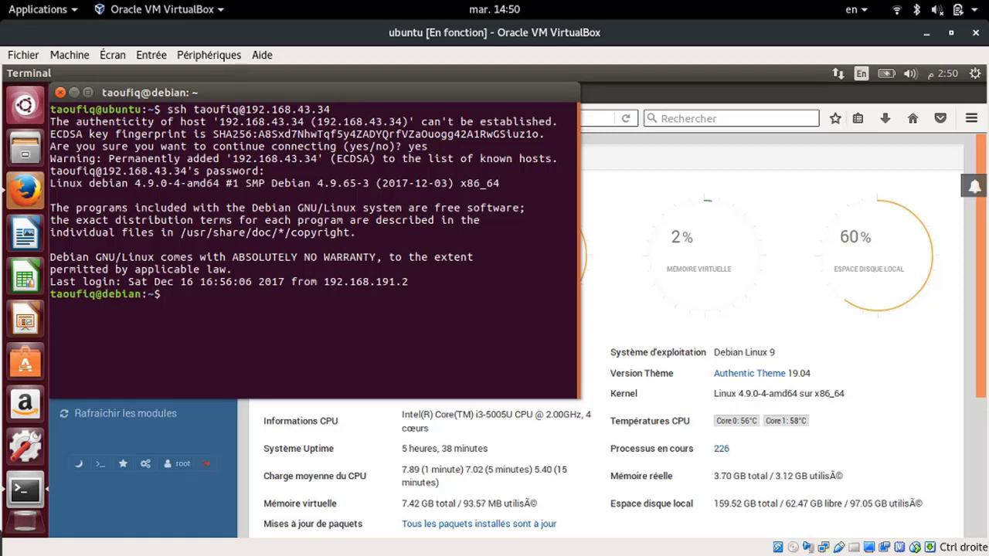
left_click_drag(163, 294, 45, 293)
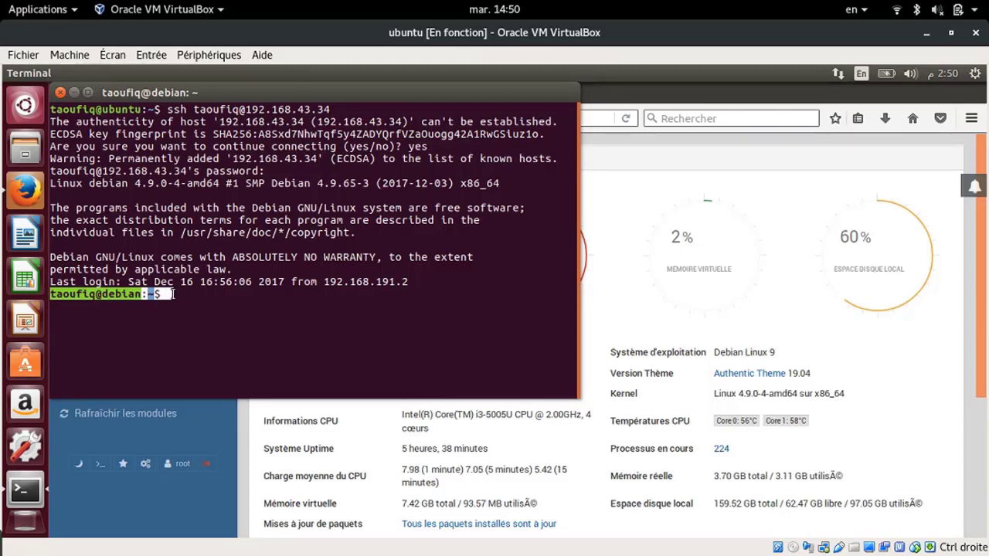
left_click(172, 294)
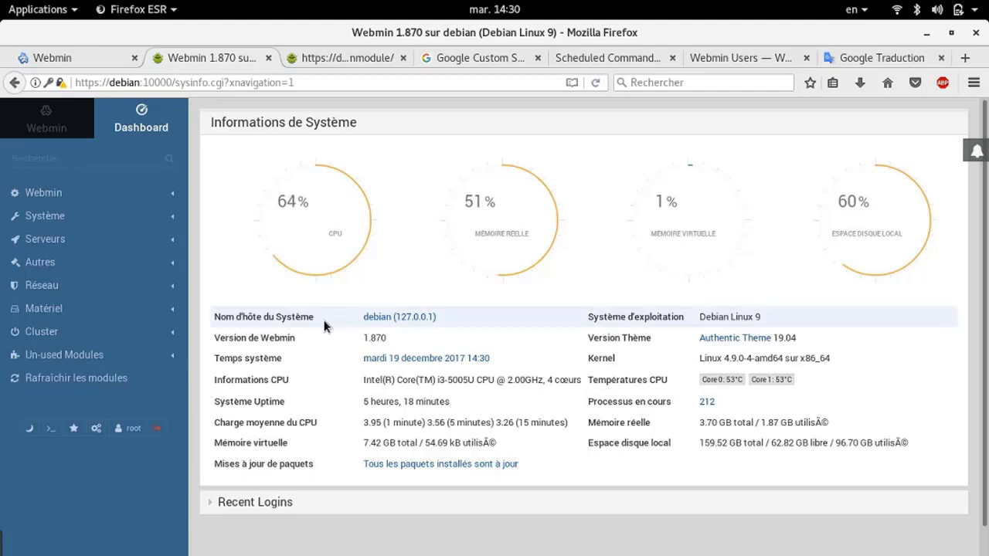
Switch to the Debian terminal window from the Activities overview
mouse_move(3, 8)
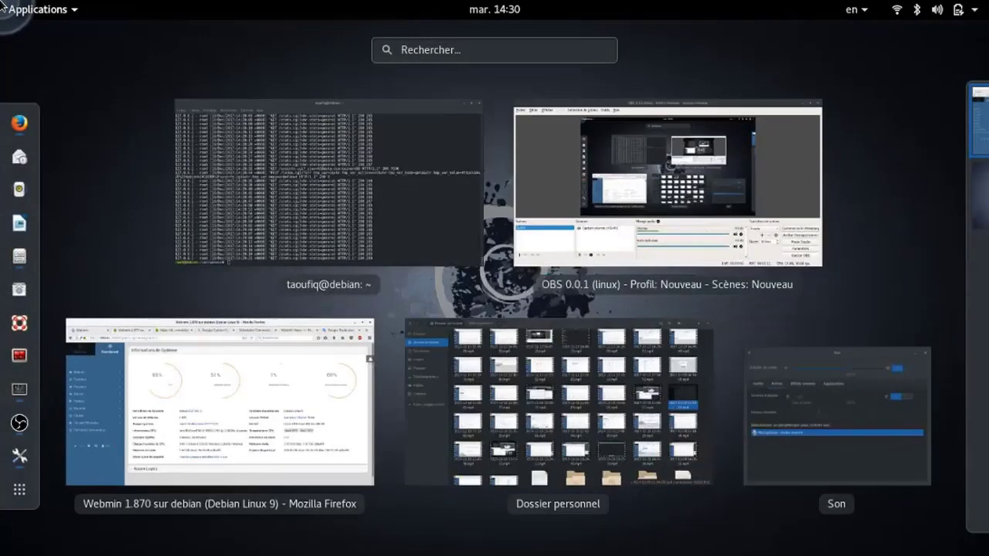
left_click(311, 190)
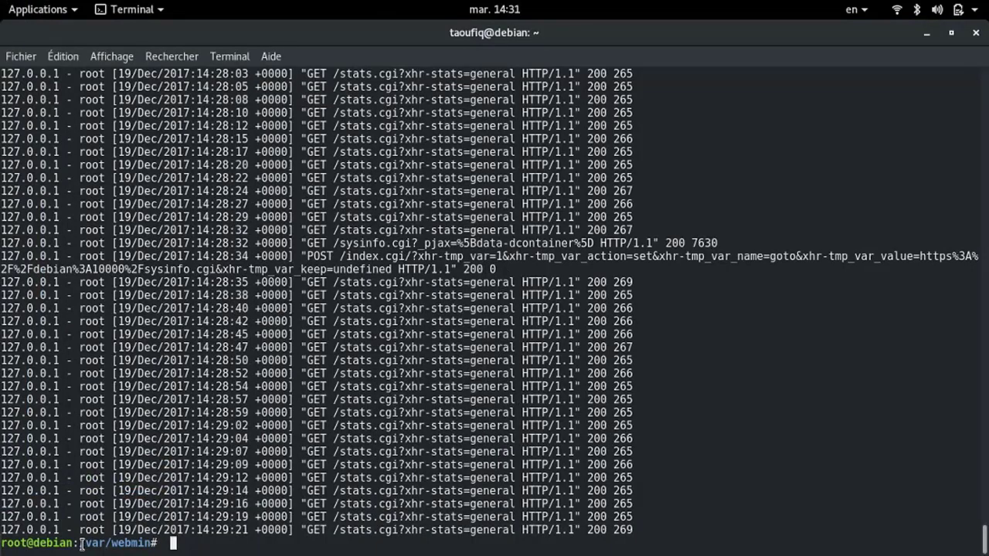
Print Webmin's log with cat miniserv.log in /var/webmin
left_click_drag(79, 544, 158, 544)
left_click(160, 544)
key("BackSpace")
type("cat miniserv.log")
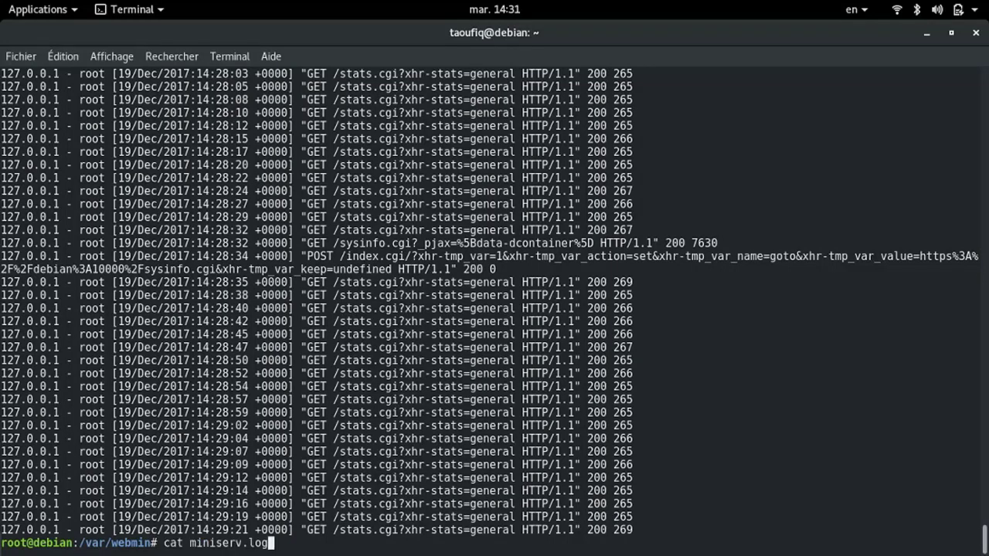
key("Return")
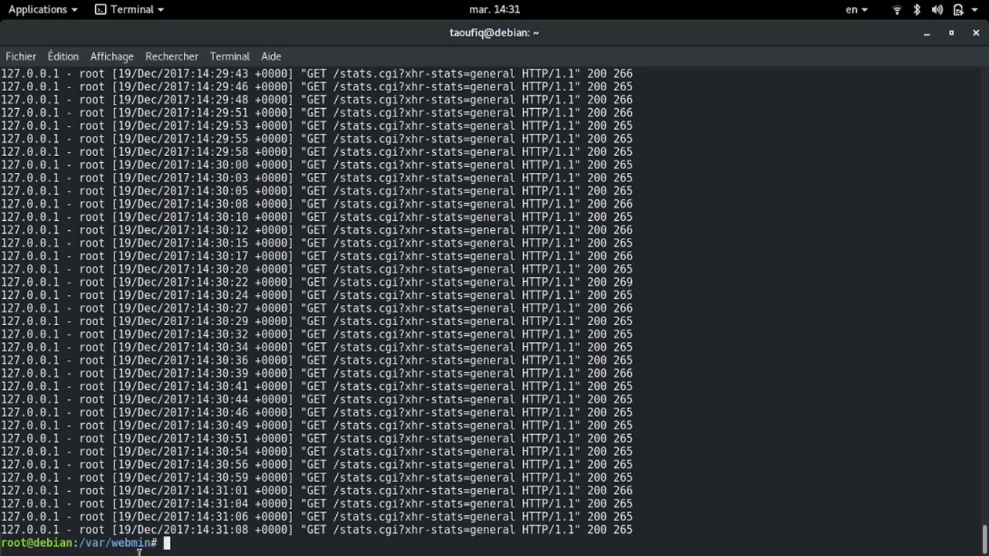
Inspect the 14:31:01 log line's client 127.0.0.1, user root and date
left_click_drag(61, 491, 1, 491)
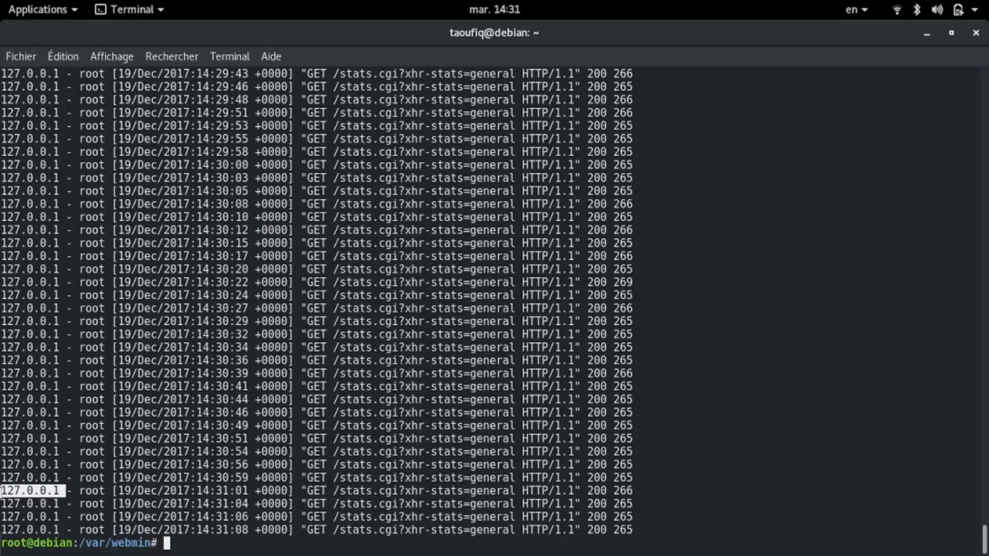
left_click_drag(113, 491, 85, 490)
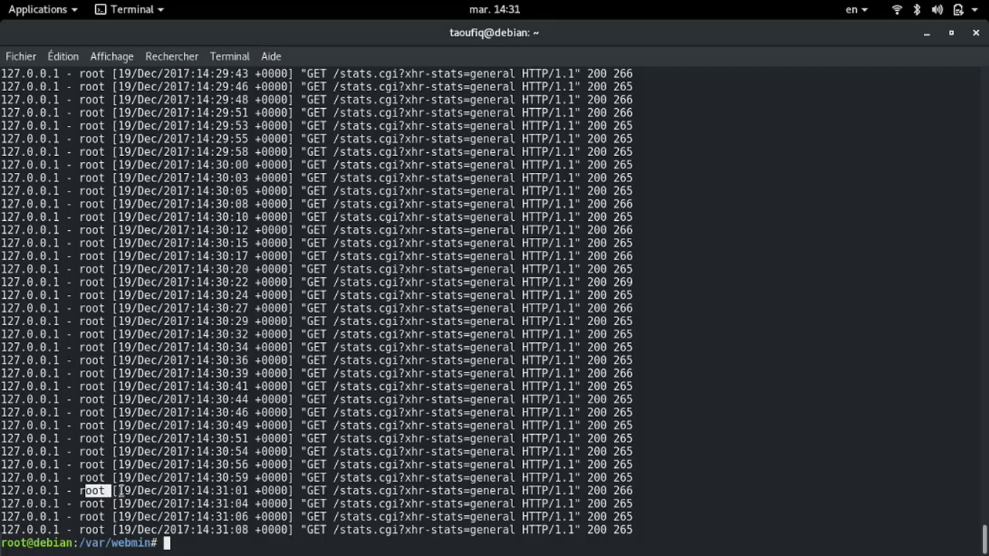
left_click_drag(125, 491, 196, 491)
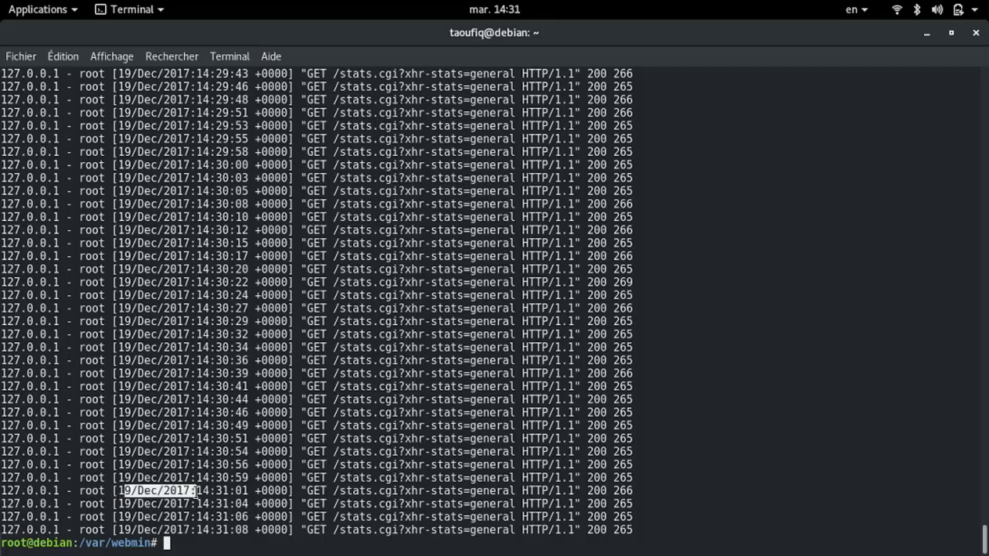
left_click(246, 492)
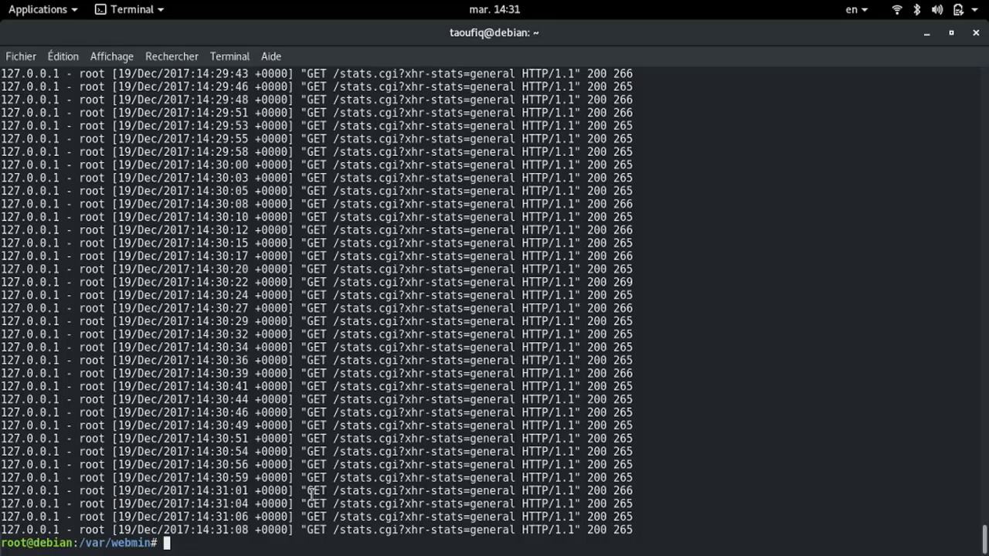
left_click_drag(311, 493, 623, 491)
left_click(628, 485)
scroll(628, 485, "up", 15)
scroll(627, 485, "down", 10)
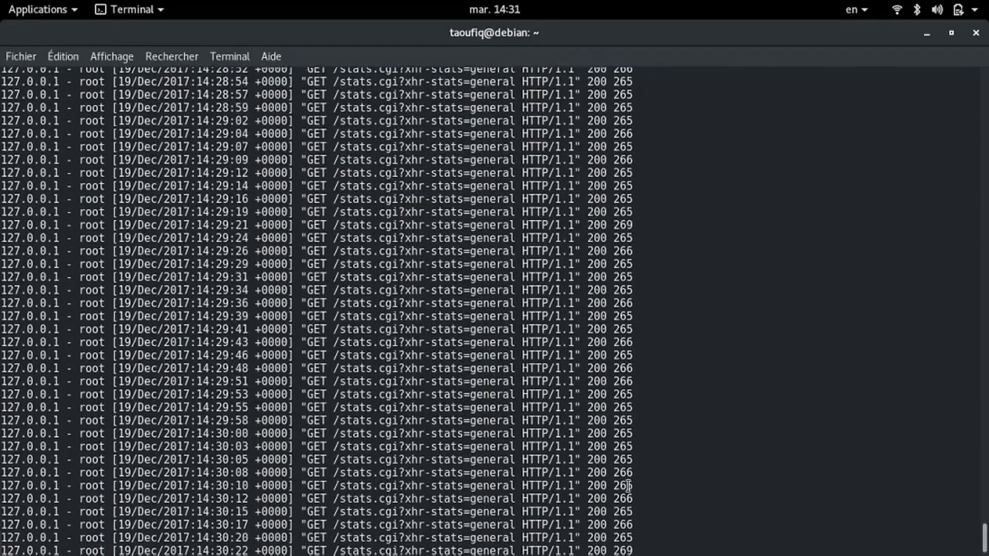
scroll(627, 485, "down", 7)
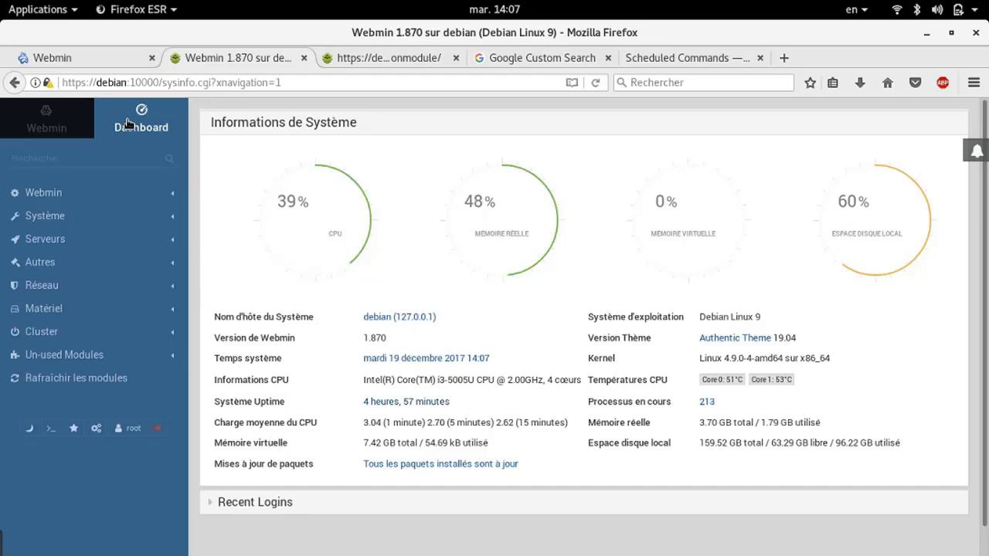
Go to Webmin > Utilisateurs Webmin and choose 'Créer un nouvel utilisateur Webmin'
left_click(75, 200)
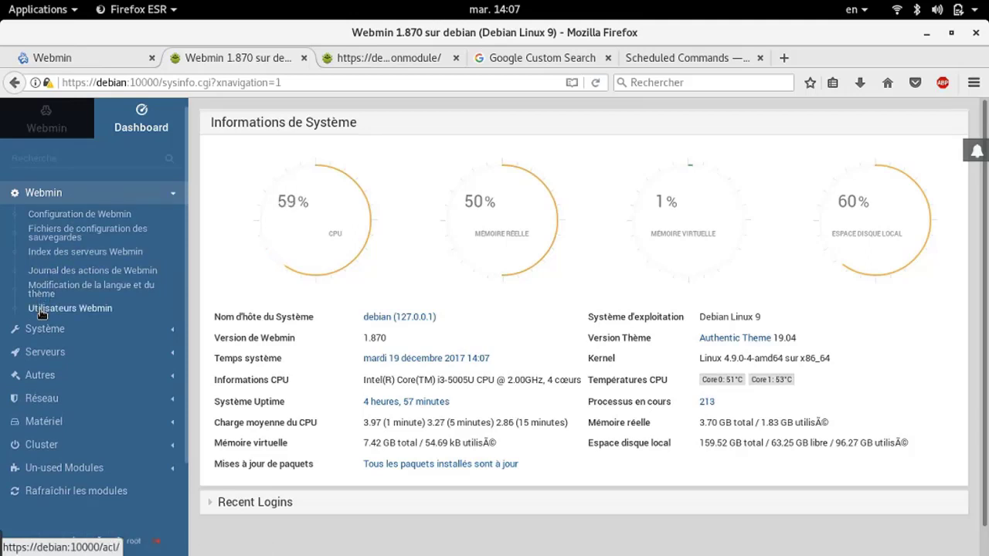
left_click(42, 312)
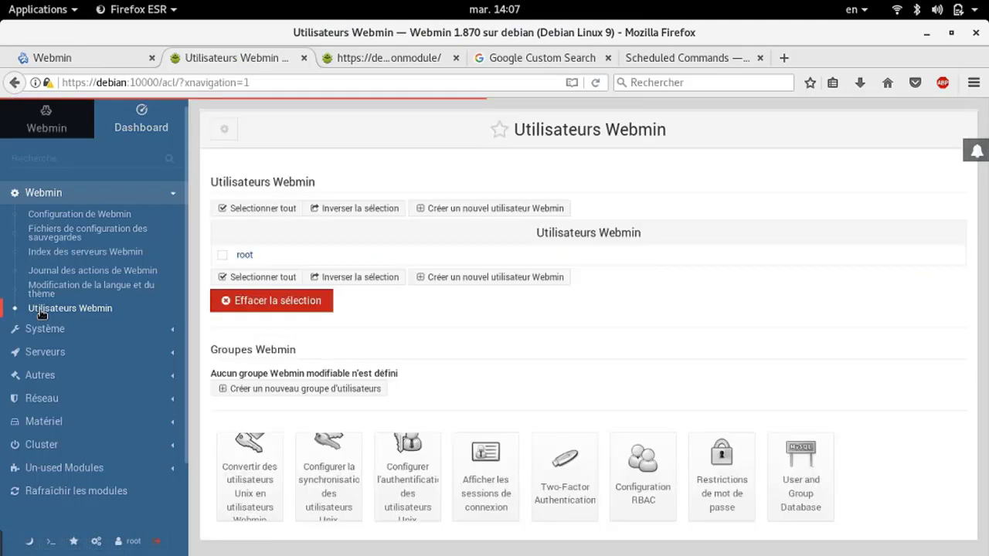
left_click(448, 280)
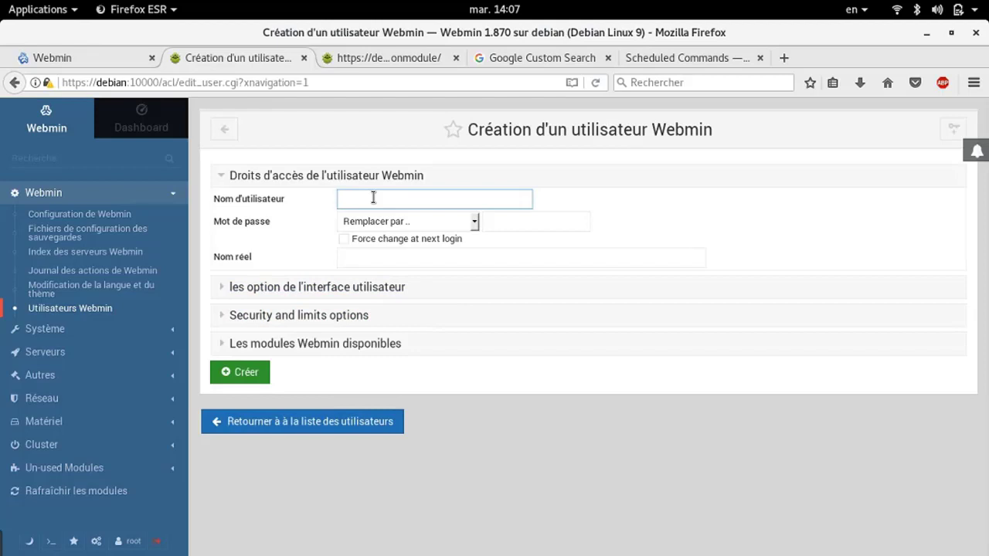
Enter the new user's login name and set a password directly with 'Remplacer par..'
type("imad")
left_click(397, 228)
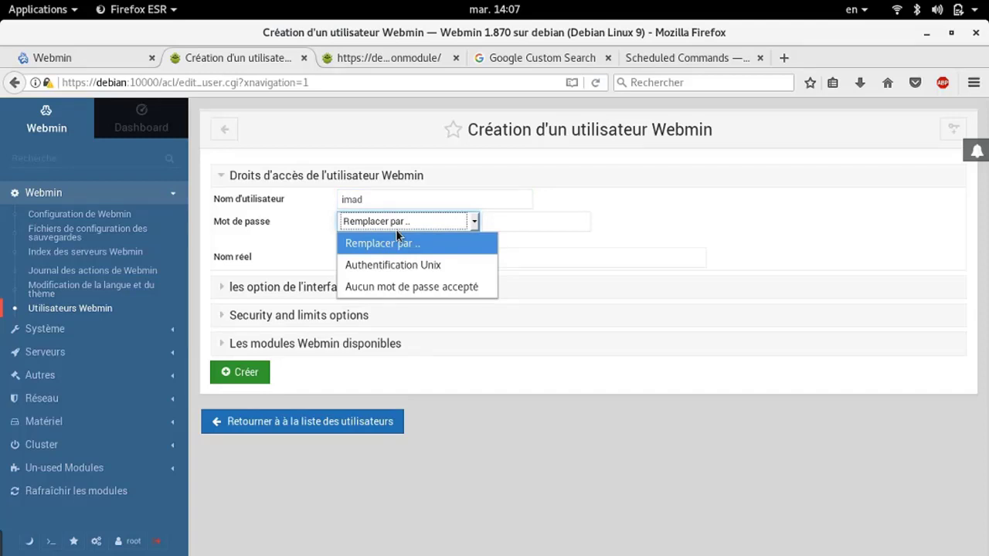
left_click(532, 225)
left_click(531, 223)
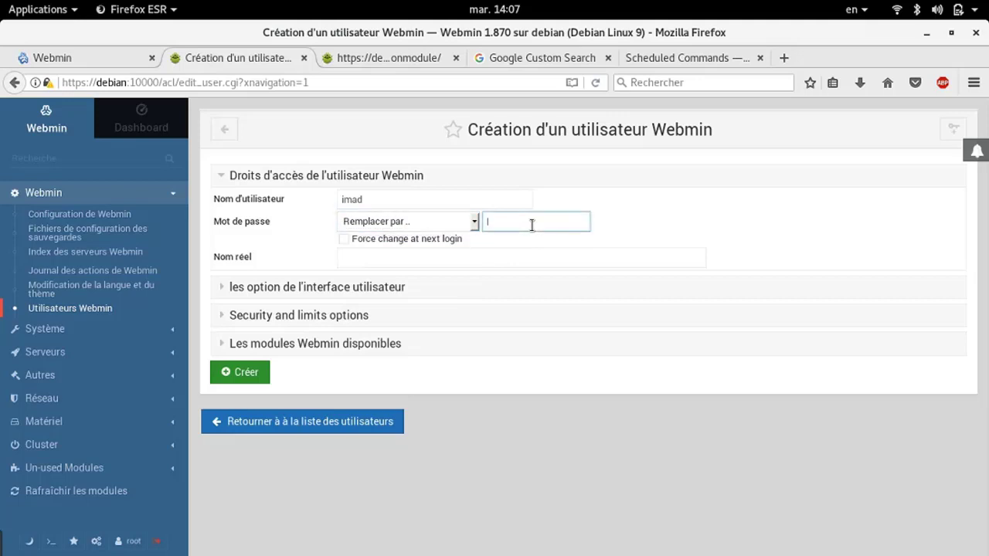
left_click(431, 220)
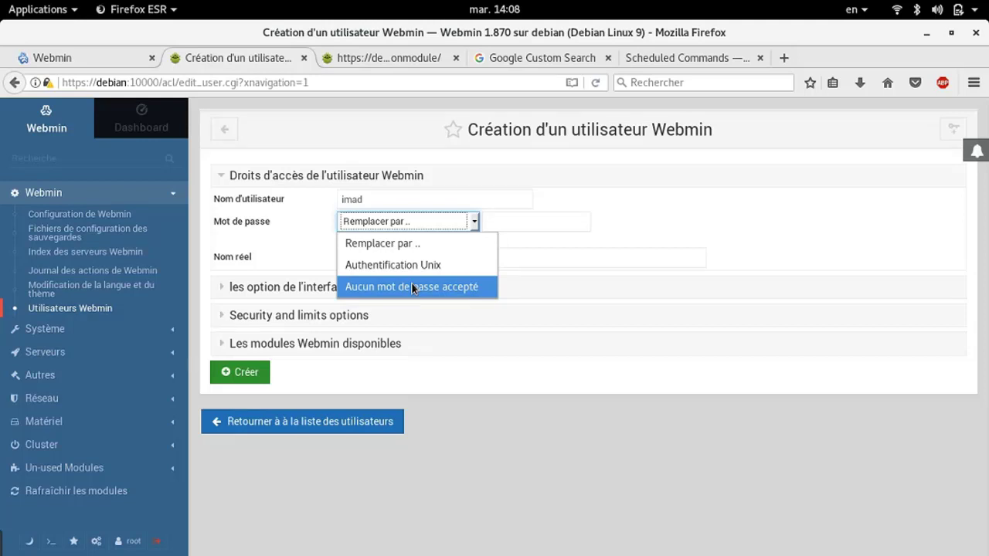
left_click(478, 242)
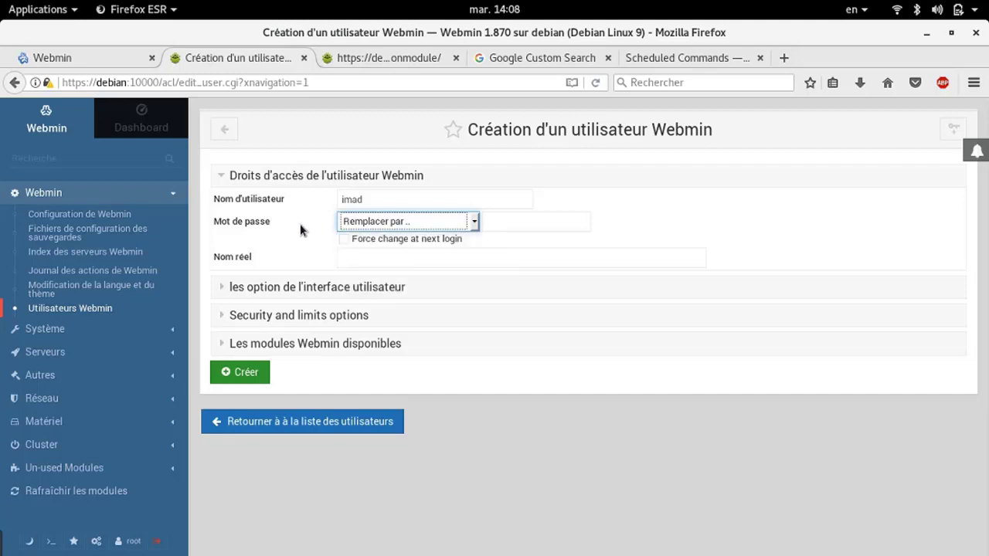
left_click(508, 222)
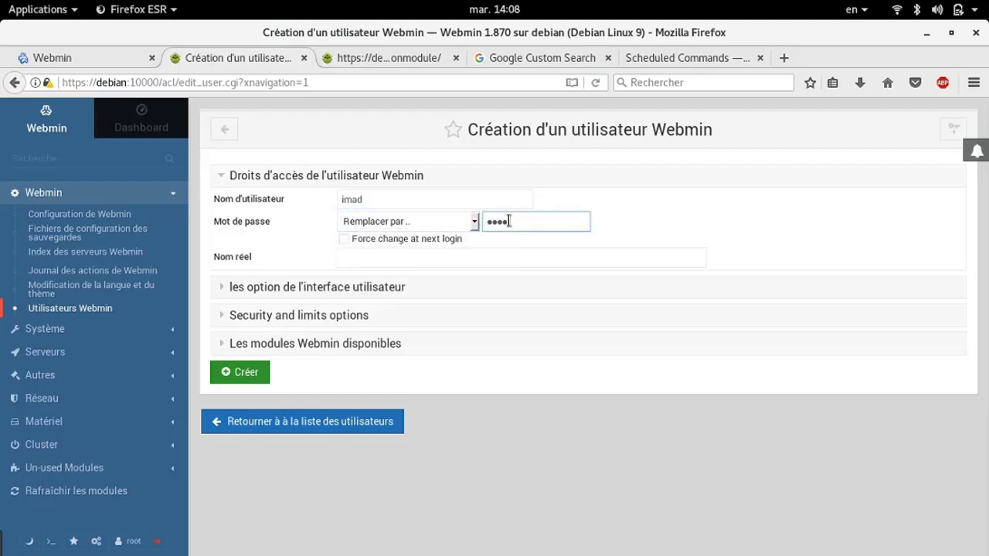
Fill in the user's real name and expand the user interface options
left_click(380, 268)
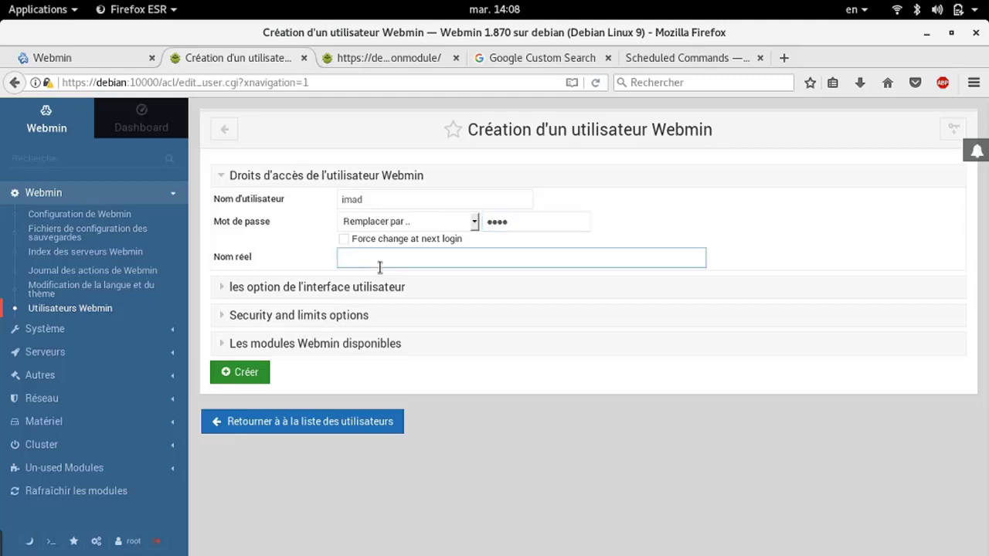
left_click(374, 287)
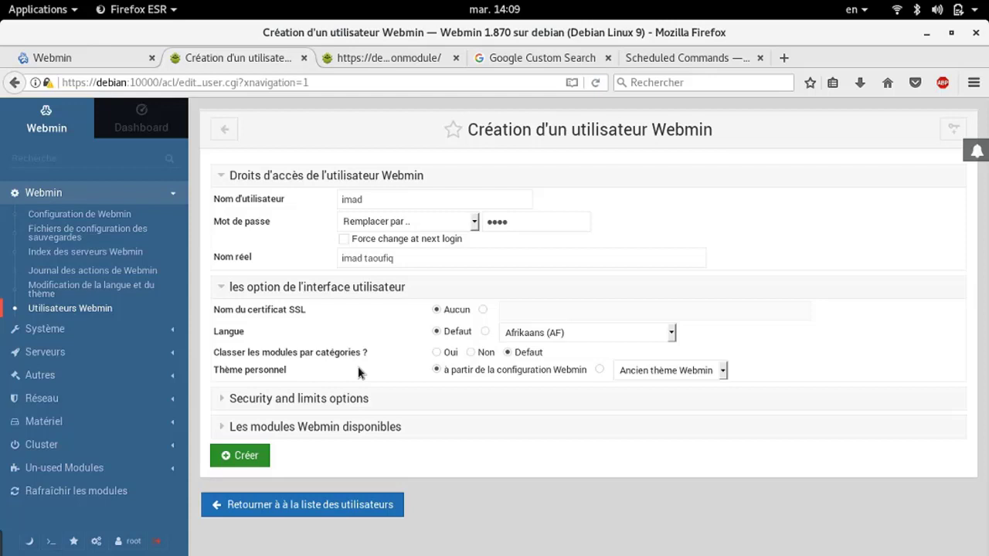
Under Security and limits, allow logins only on the selected days Lundi through Vendredi
left_click(327, 399)
scroll(524, 434, "down", 5)
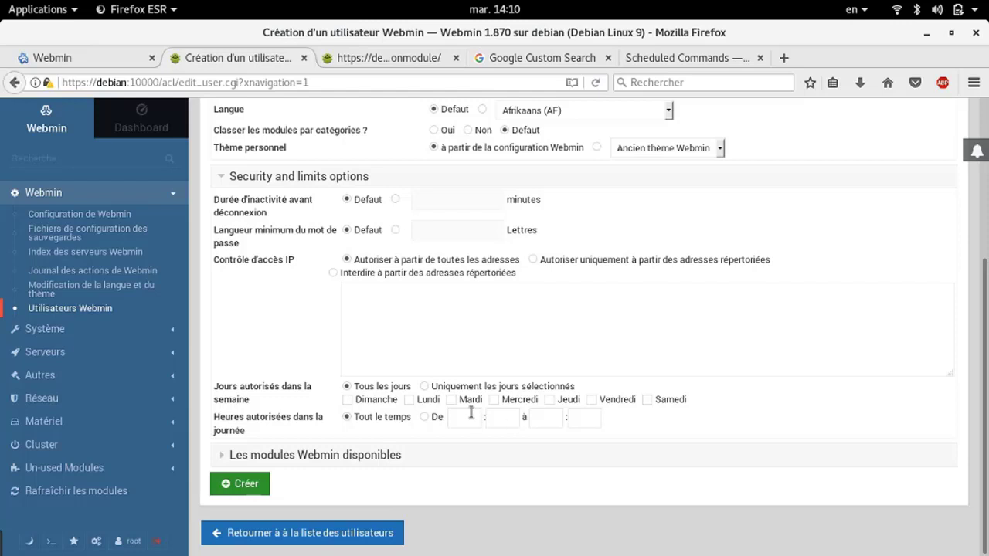
left_click(587, 400)
left_click(549, 399)
left_click(494, 400)
left_click(452, 401)
left_click(409, 400)
left_click(424, 387)
Restrict logins to the daily window 8:00 à 18:00
left_click(424, 418)
left_click(454, 416)
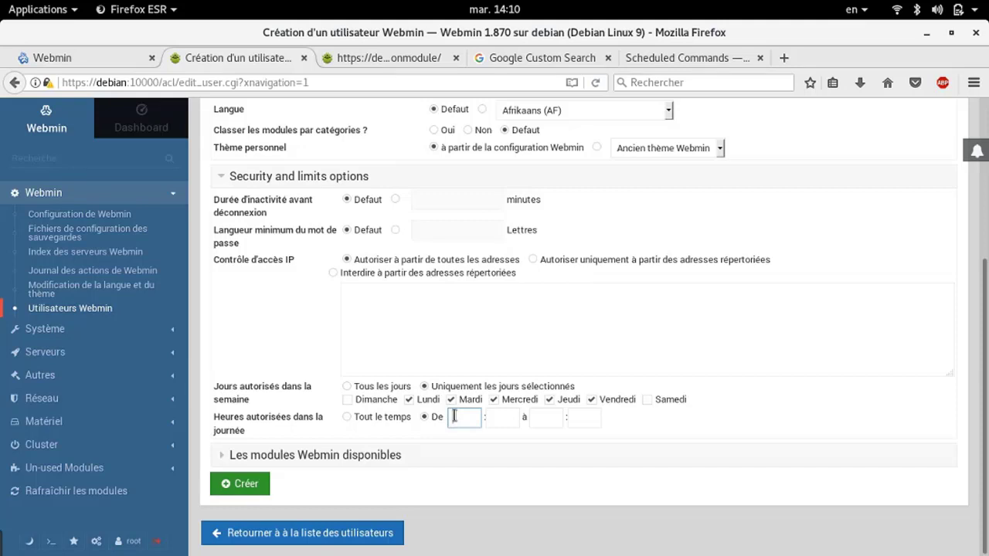
type("8")
left_click(502, 421)
type("00")
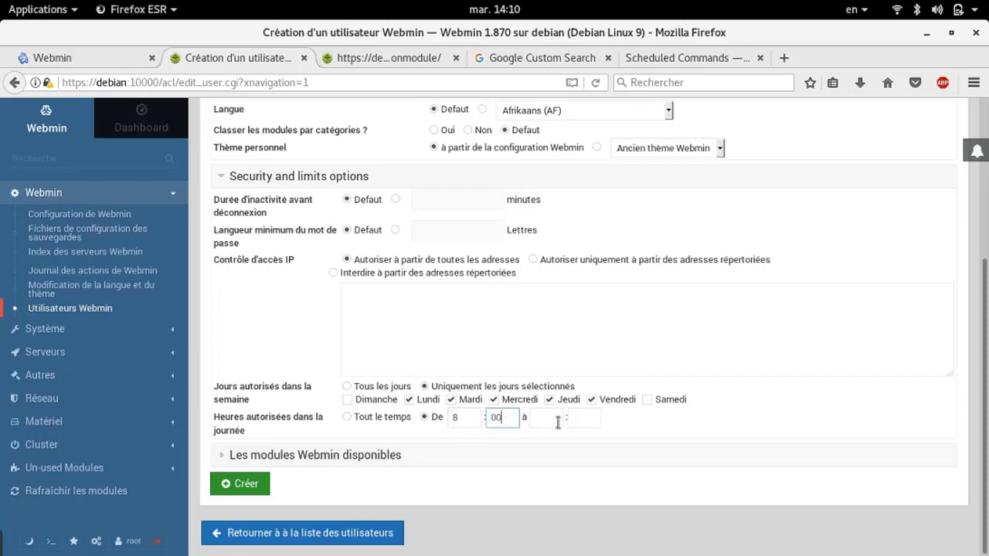
left_click(541, 420)
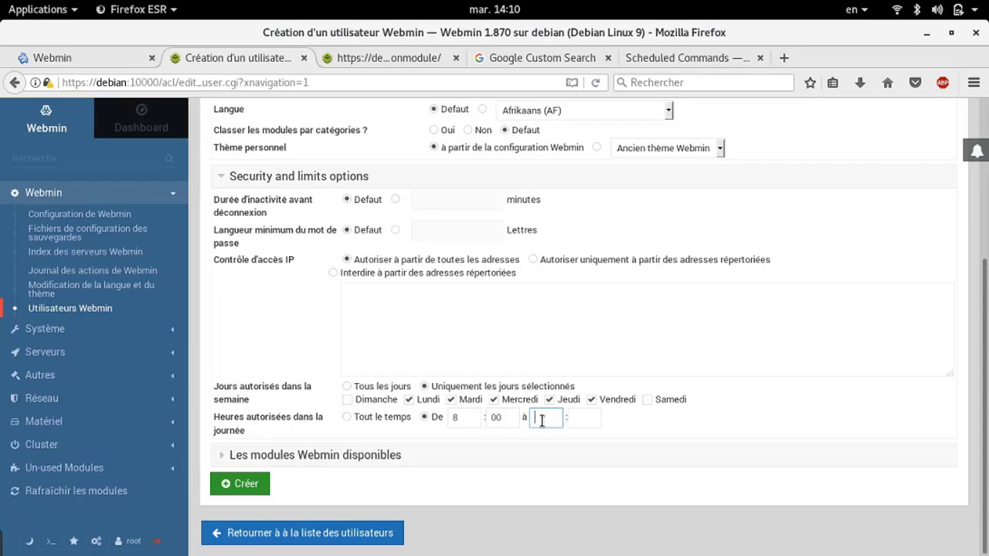
type("18")
left_click(586, 419)
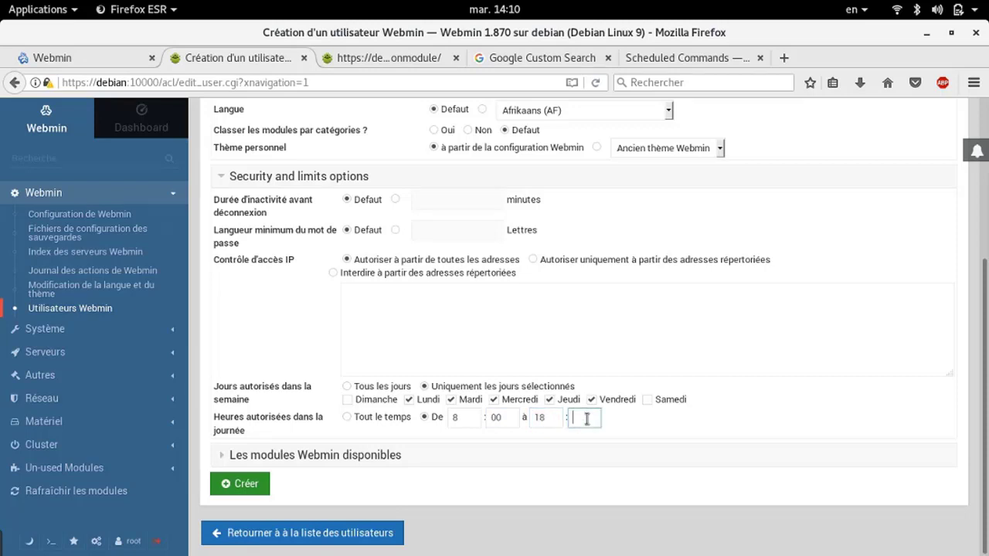
type("00")
left_click(356, 234)
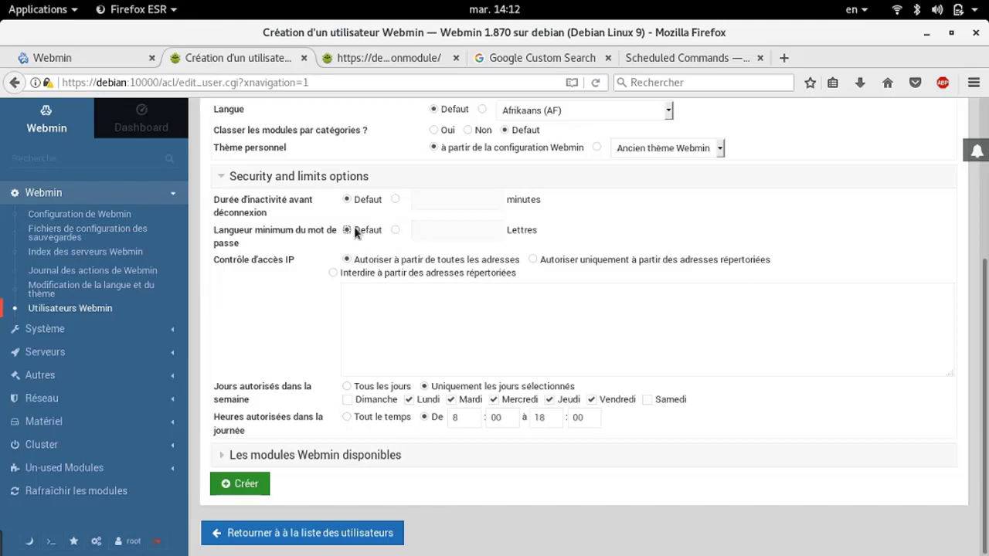
Tick Gestionnaire de processus, Utilisateurs et groupes and Serveur SSH, then create the user with Créer
left_click(315, 455)
scroll(603, 501, "down", 3)
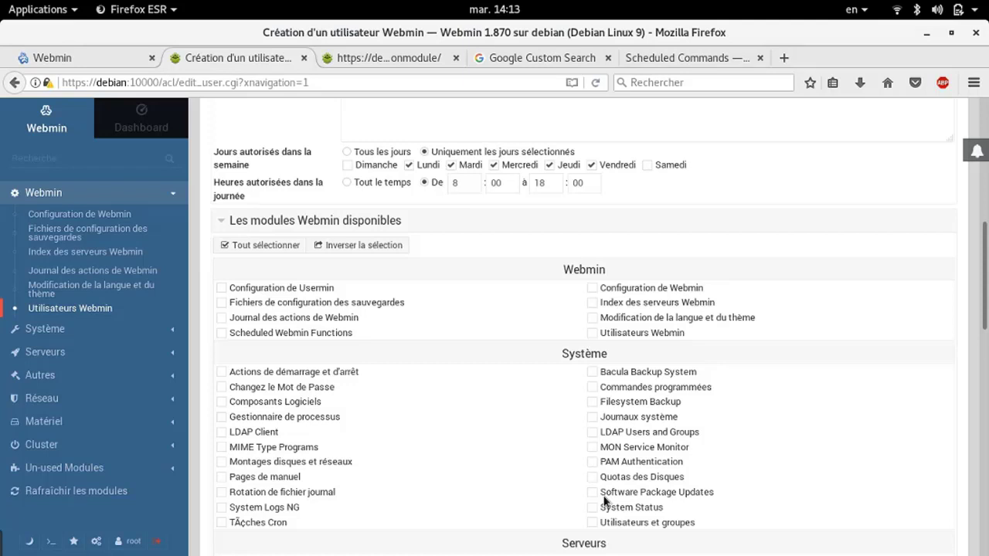
scroll(606, 499, "down", 3)
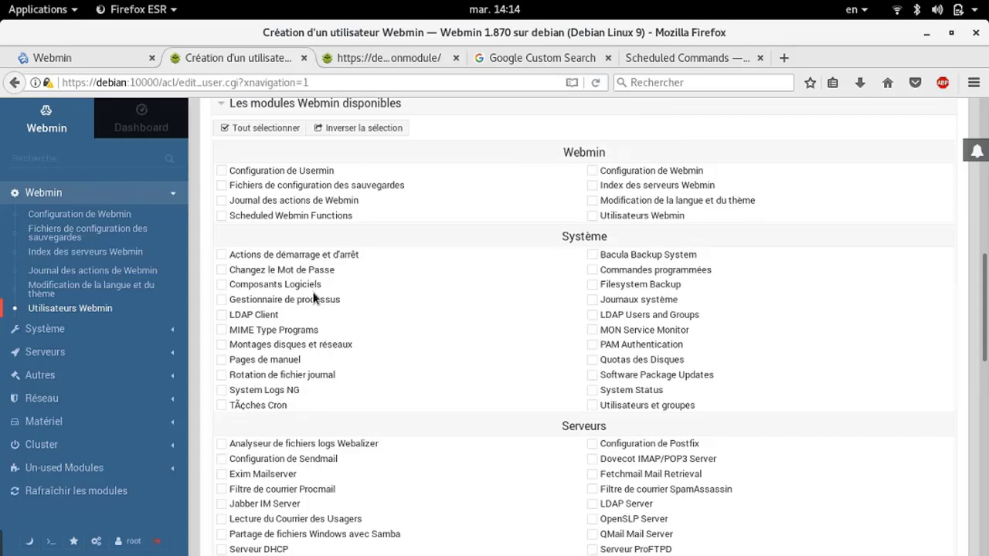
scroll(313, 297, "down", 10)
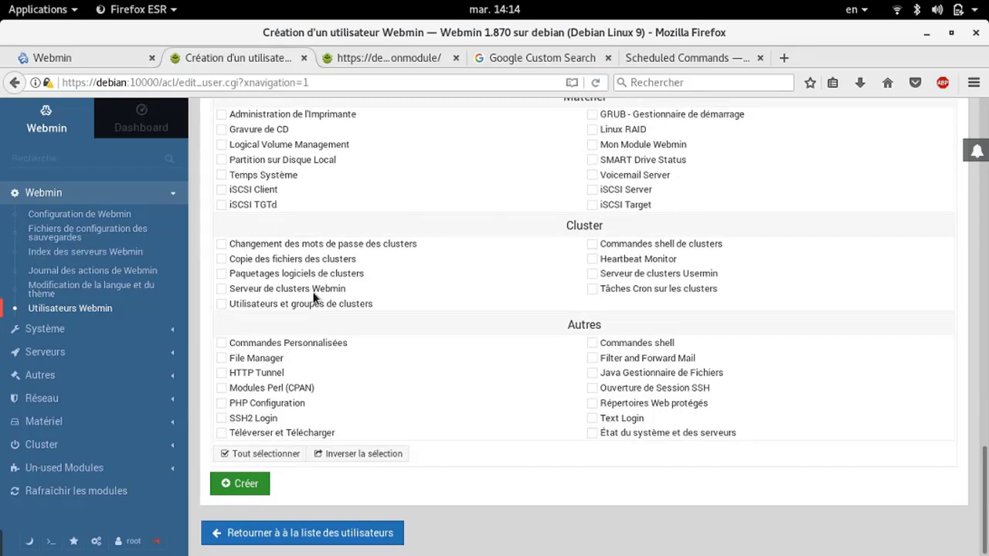
scroll(579, 252, "up", 8)
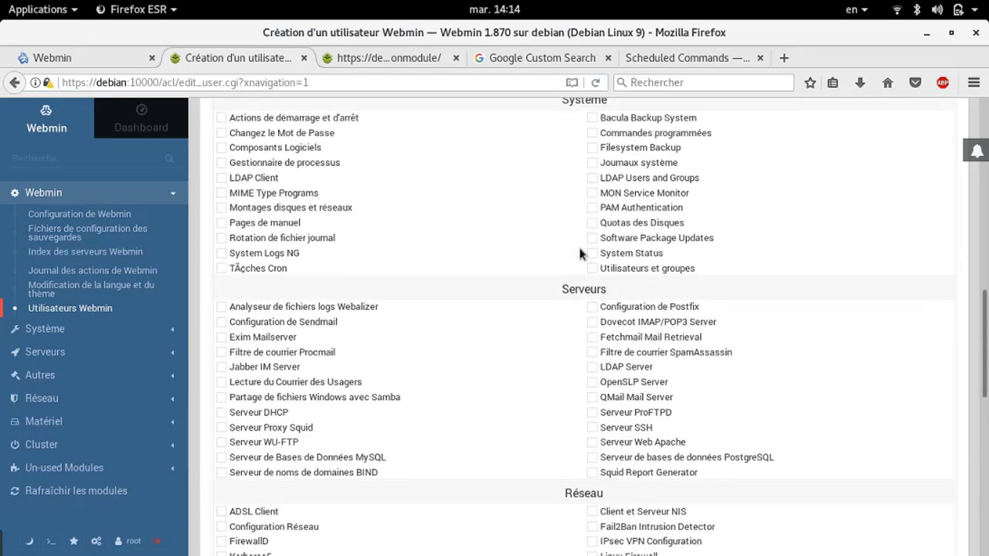
scroll(579, 253, "up", 5)
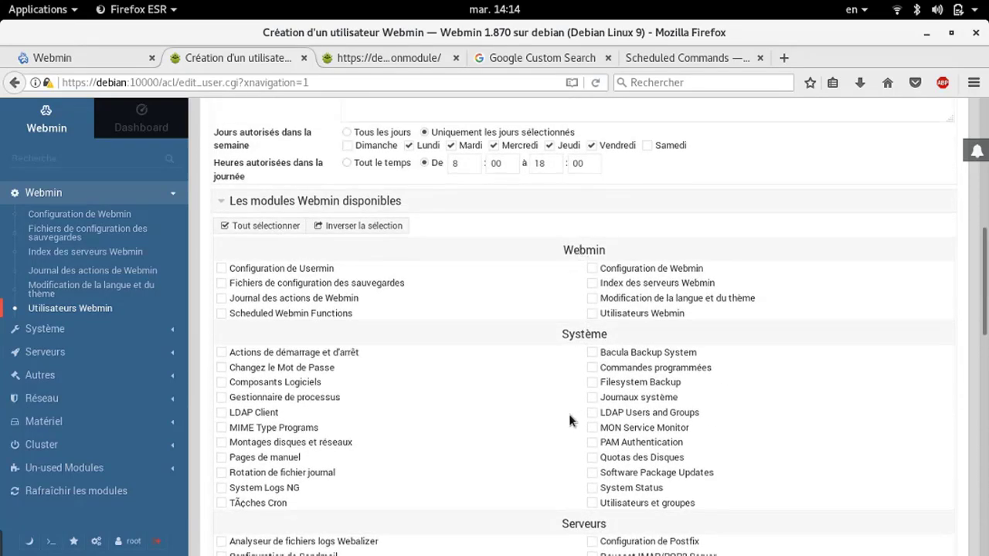
left_click(222, 398)
scroll(594, 504, "down", 11)
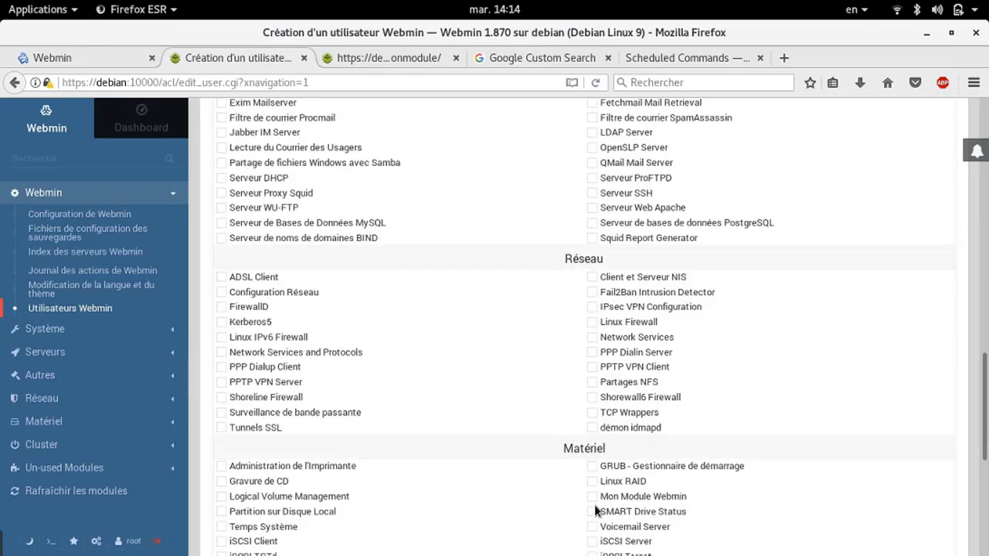
scroll(594, 504, "up", 3)
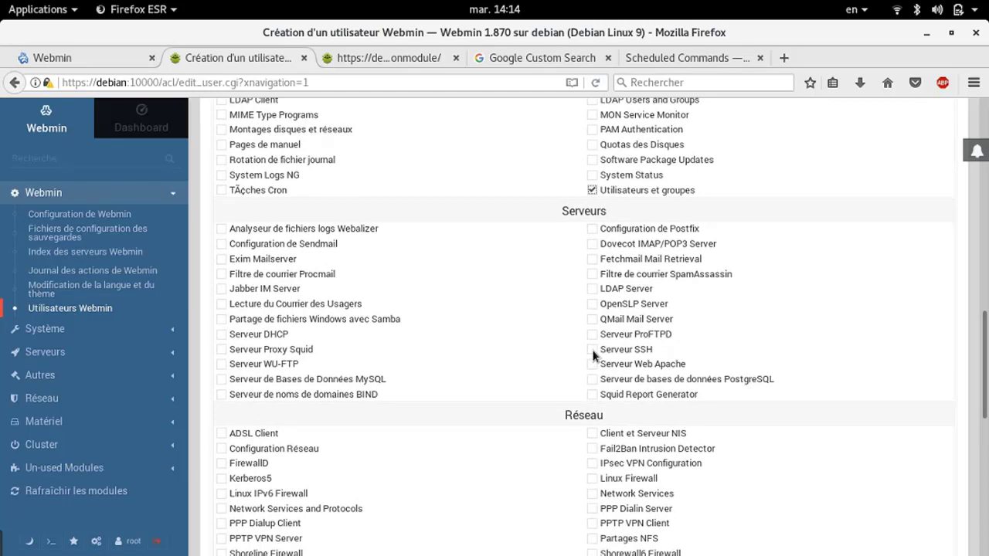
left_click(592, 350)
left_click_drag(986, 415, 690, 523)
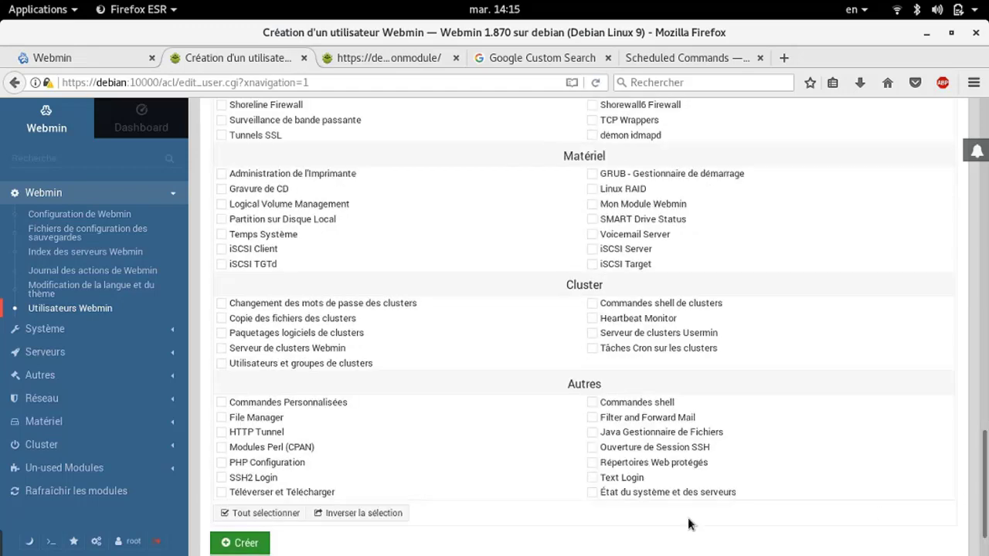
left_click(260, 548)
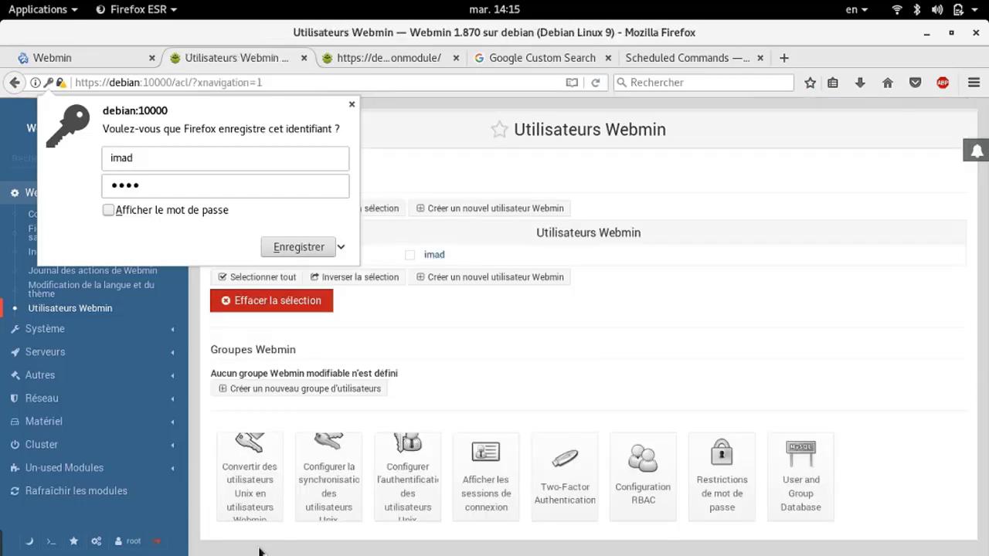
Start a new Webmin group named ari2 and expand its available modules list
left_click(353, 106)
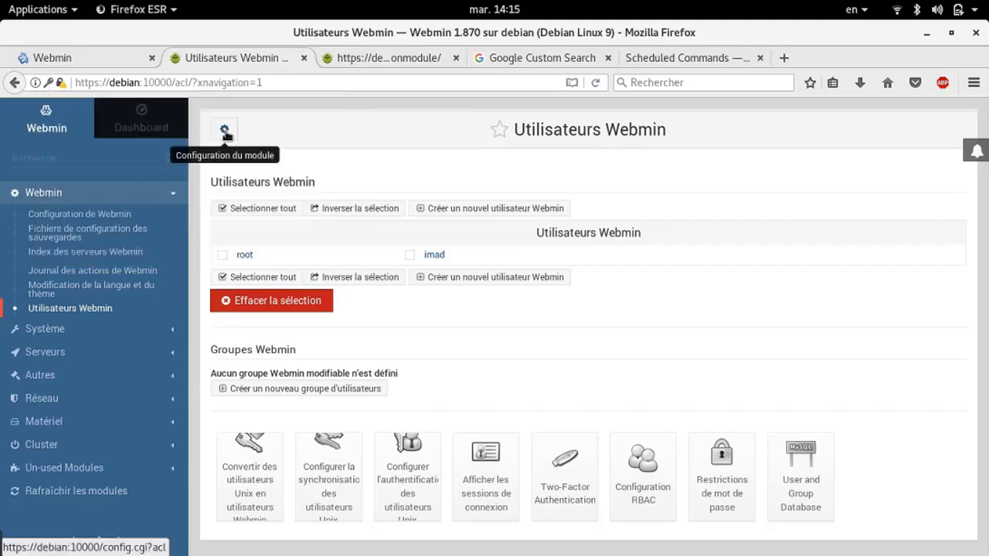
left_click(273, 382)
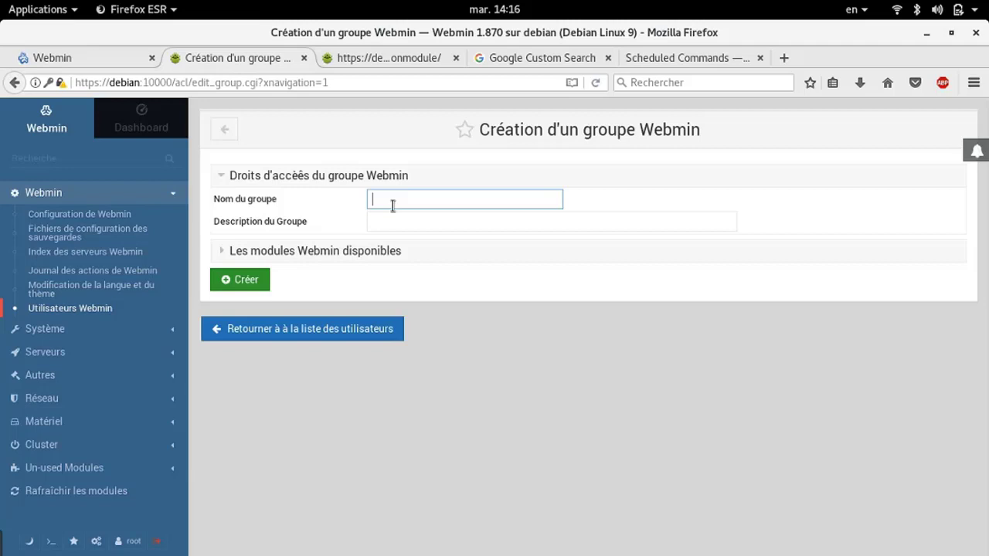
type("an")
type("i2")
left_click(327, 252)
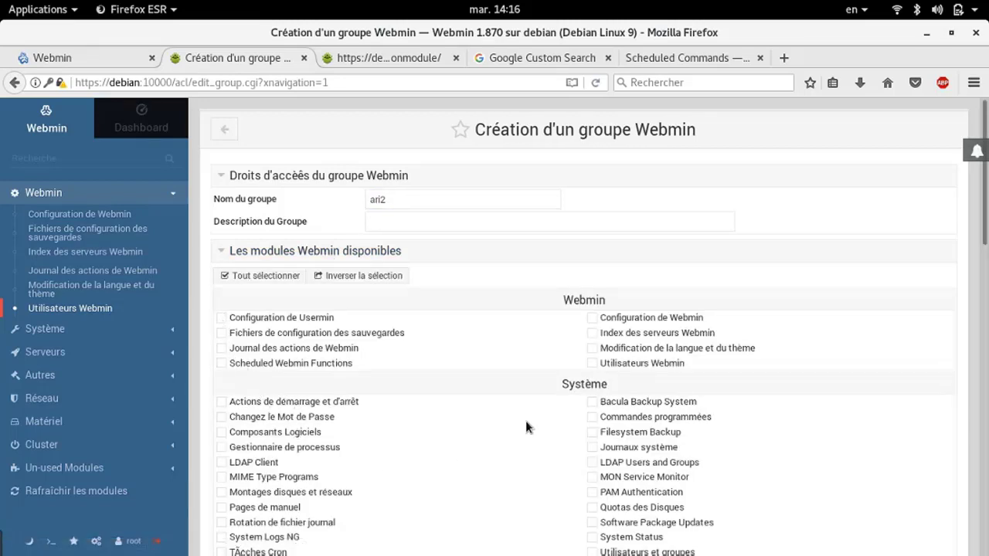
Grant users and groups, System Status, Filesystem Backup, process manager, printer and PHP modules, then create ari2
scroll(525, 420, "down", 3)
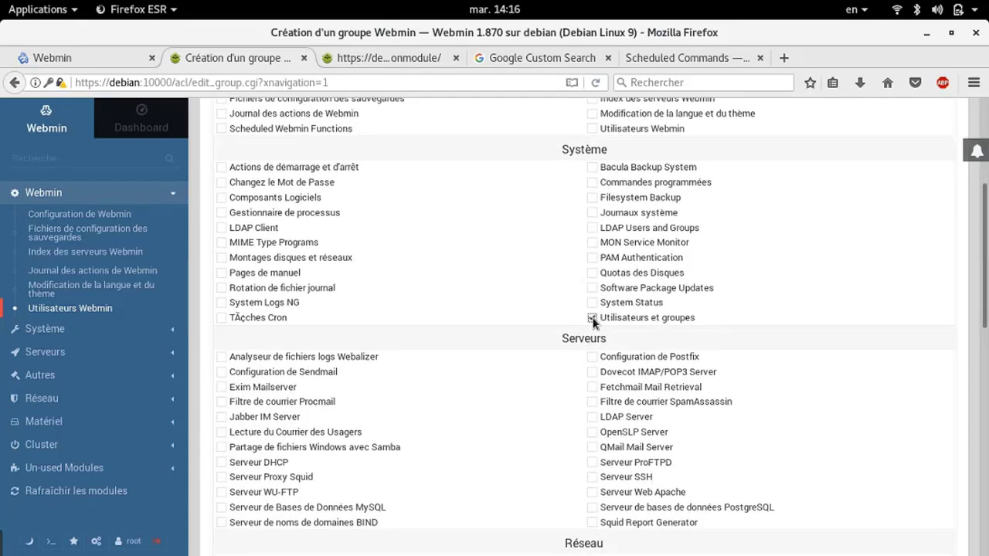
left_click(592, 317)
left_click(592, 302)
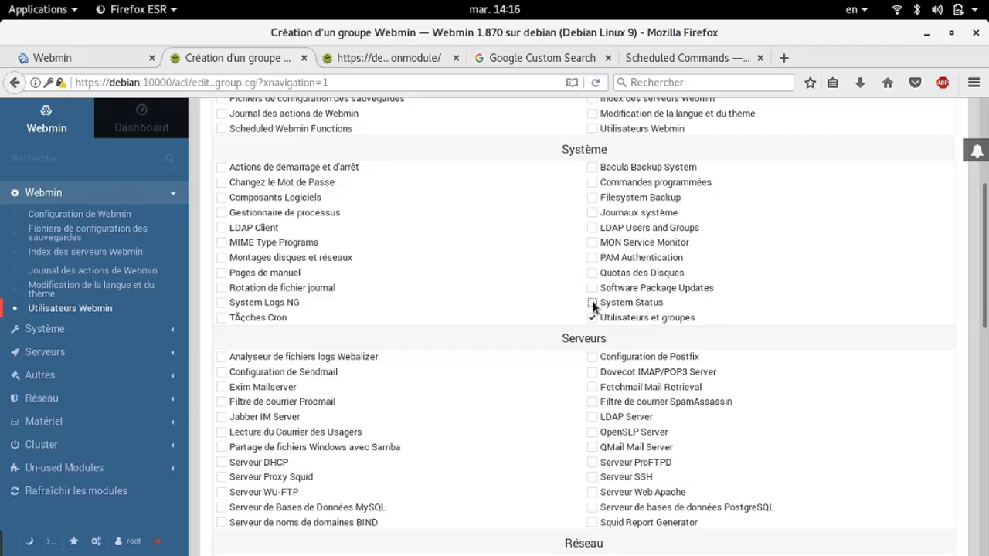
left_click(593, 197)
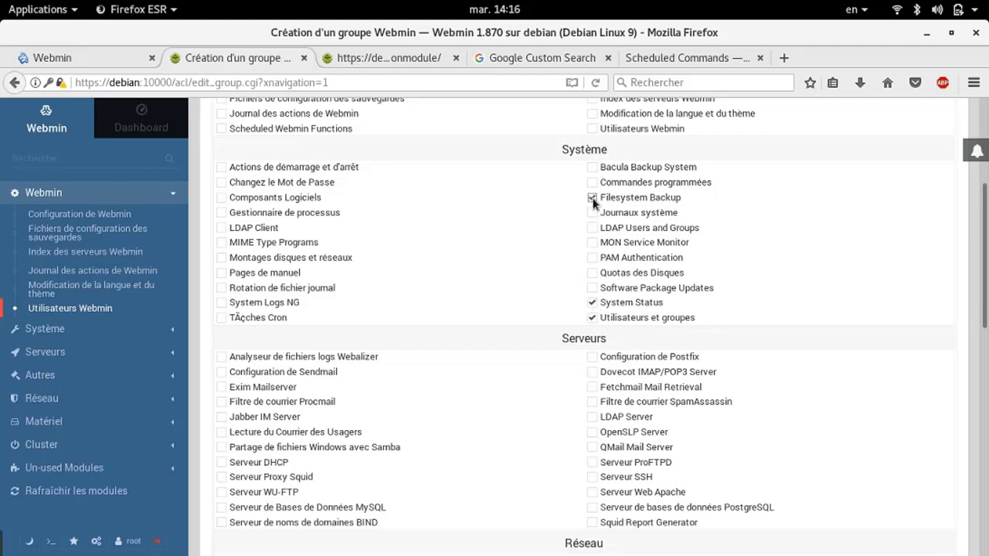
left_click(222, 214)
scroll(379, 214, "up", 5)
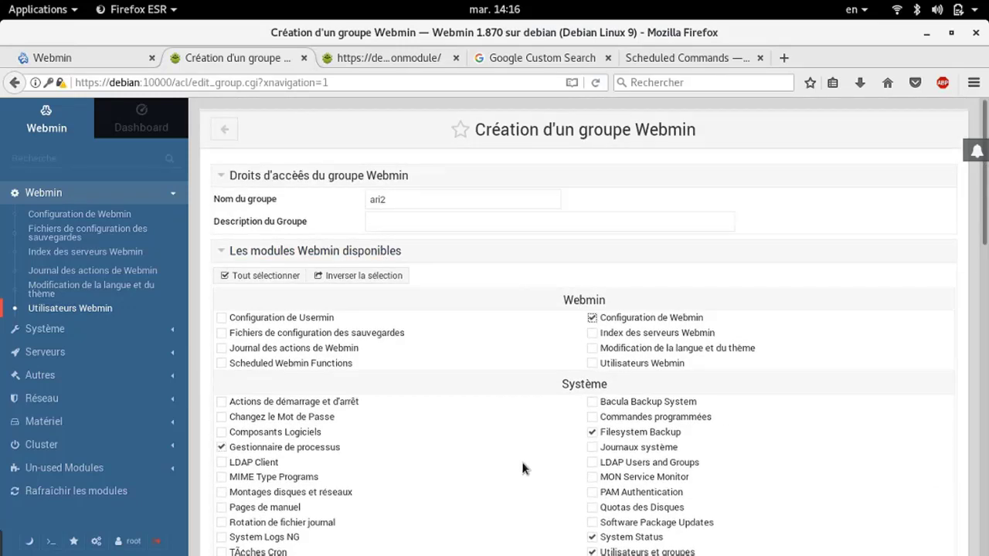
scroll(521, 458, "down", 10)
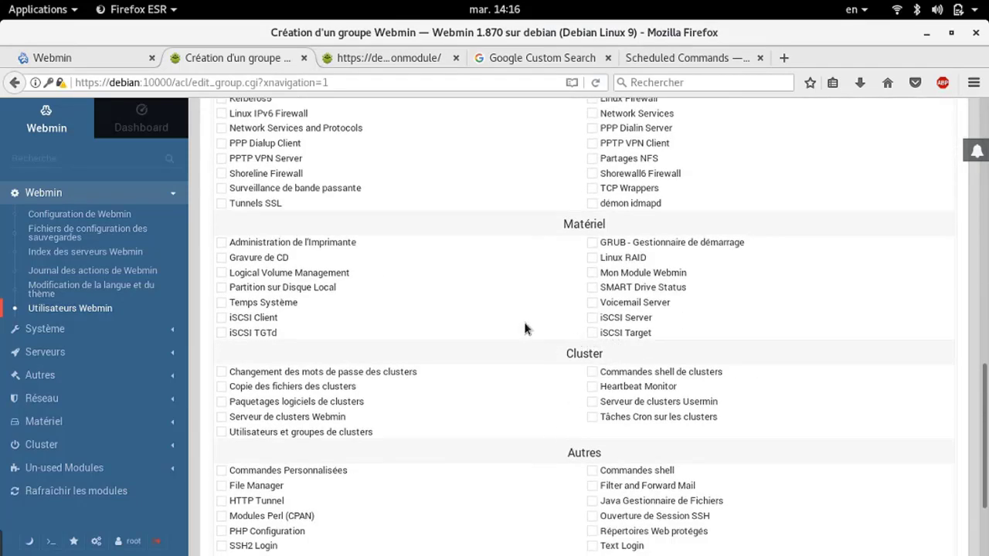
left_click(221, 243)
scroll(316, 323, "down", 3)
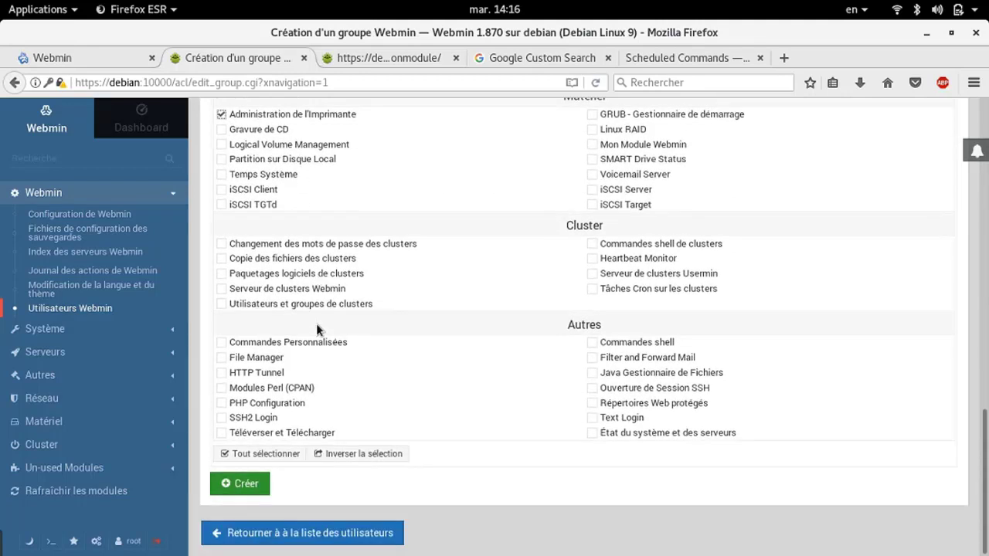
left_click(222, 403)
left_click(242, 487)
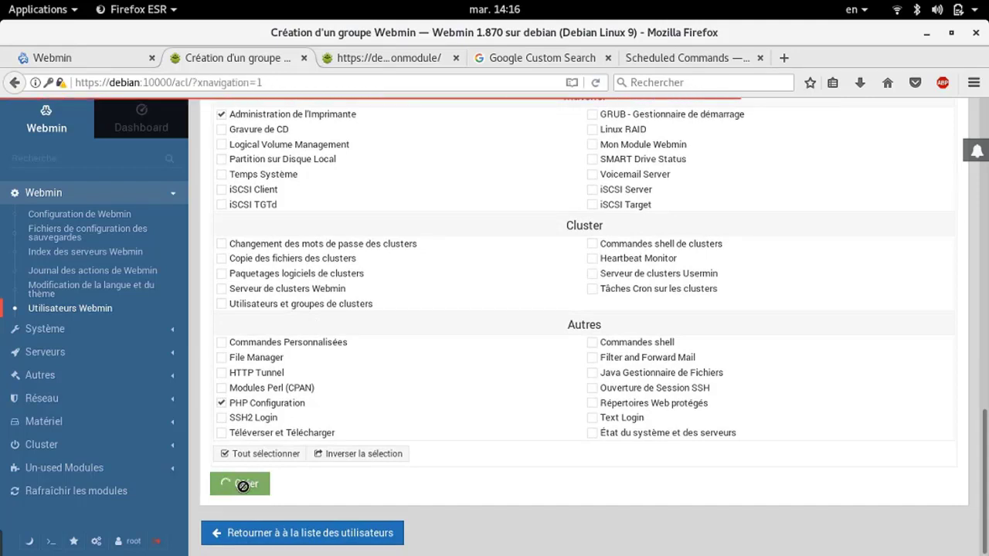
Add the new user to group ari2, view root's account, then return to the Webmin users list
scroll(243, 492, "down", 2)
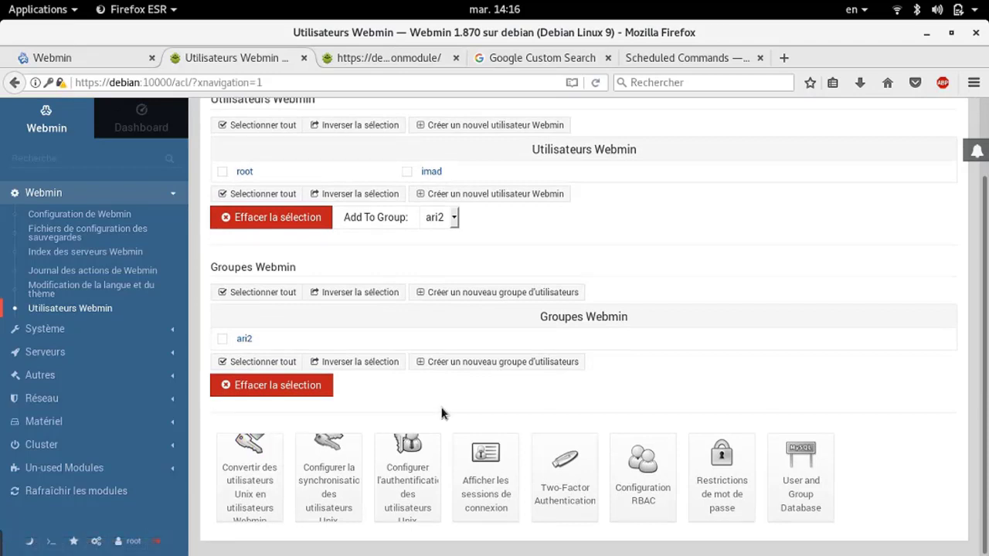
scroll(514, 258, "up", 2)
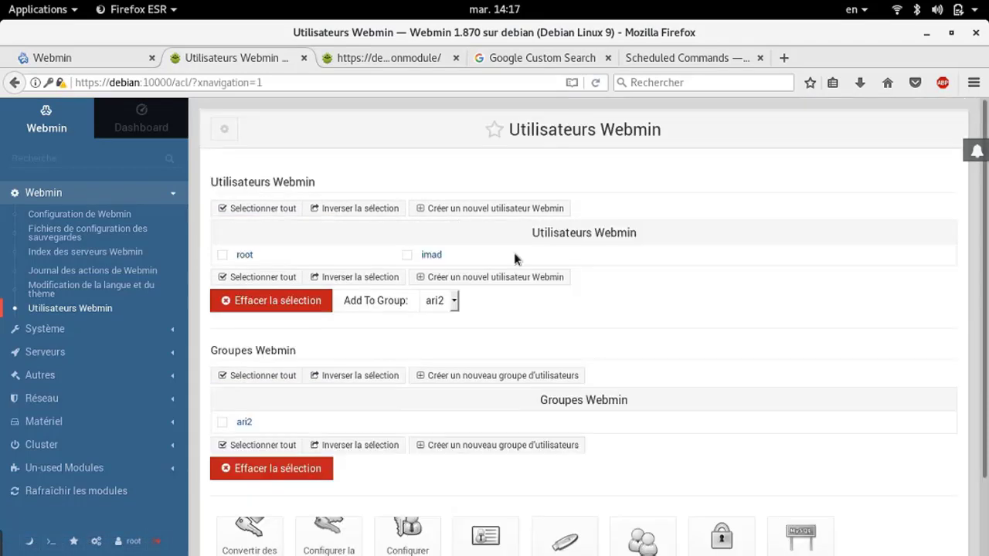
left_click(407, 256)
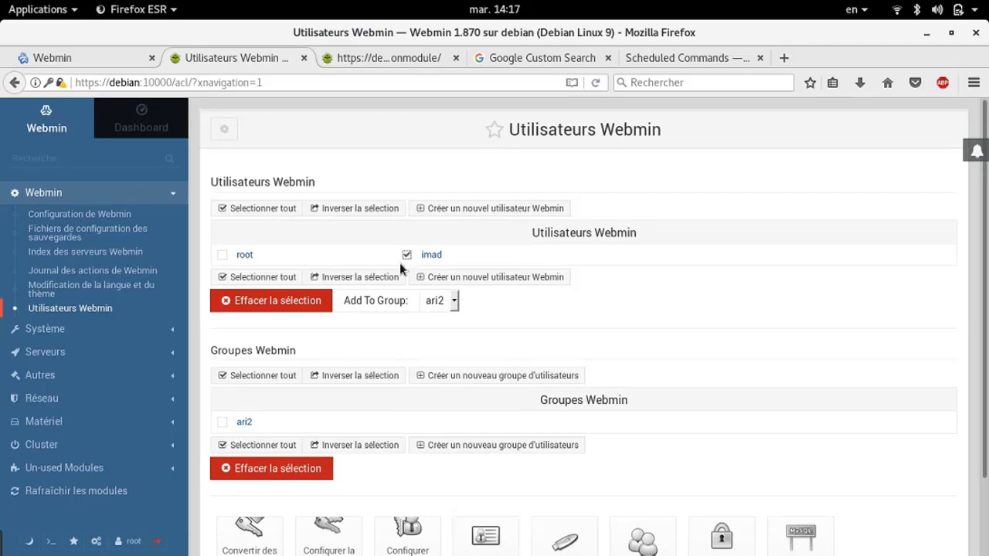
left_click(363, 305)
scroll(412, 345, "down", 2)
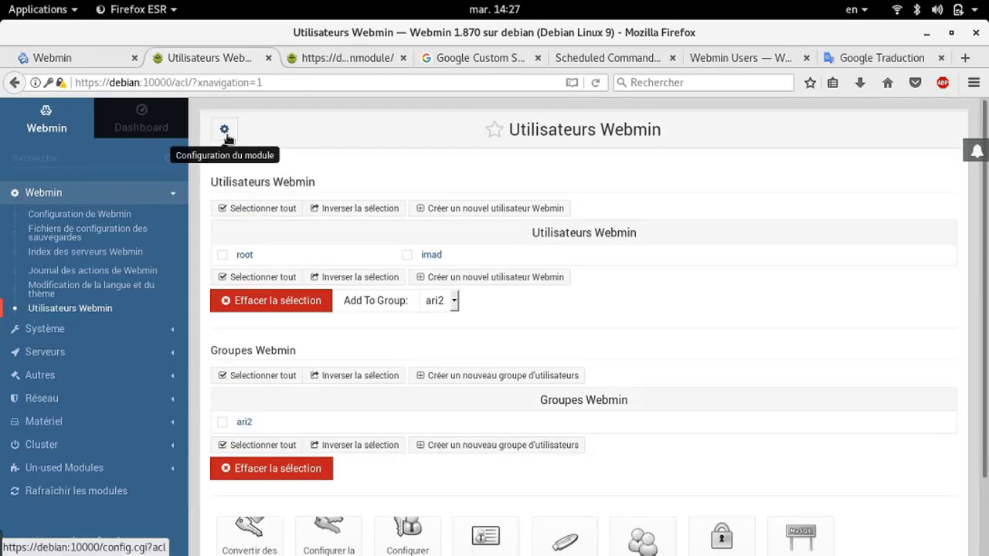
left_click(245, 255)
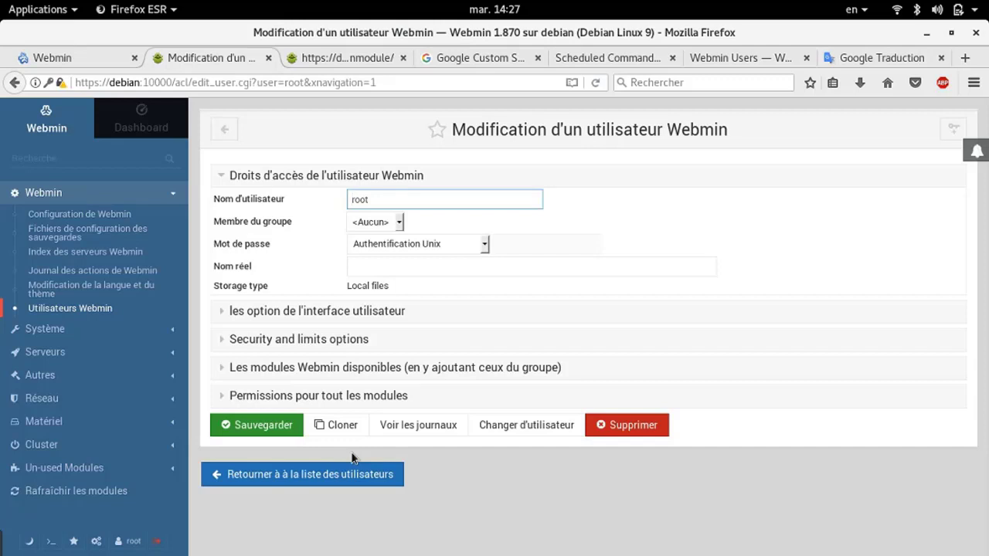
left_click(240, 468)
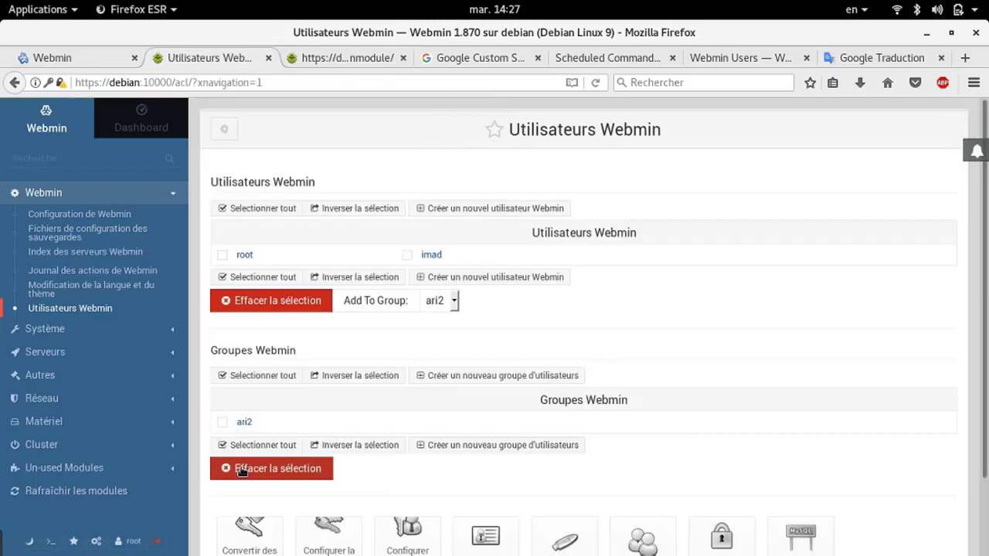
Scroll the Webmin page while switching to the new user's dashboard
scroll(240, 466, "down", 2)
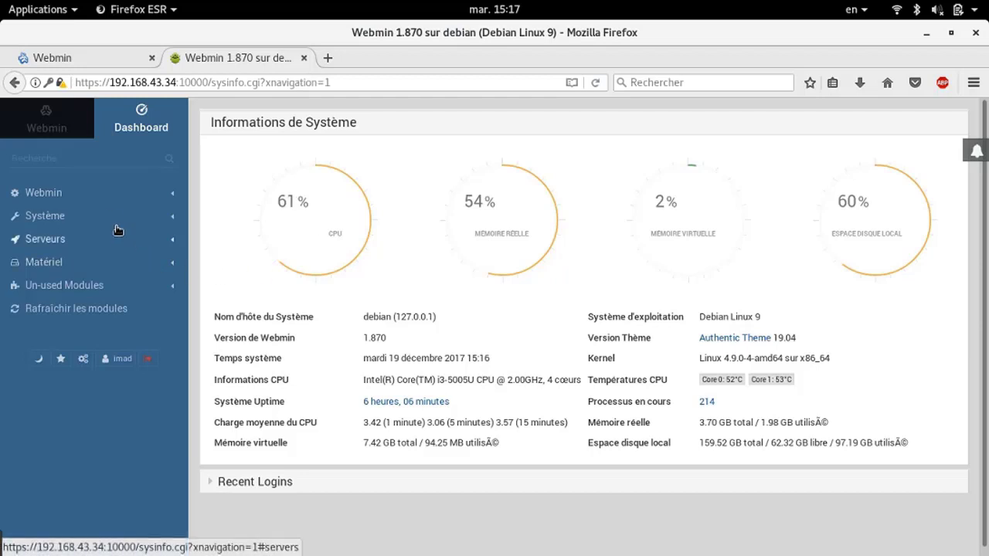
Open Configuration de Webmin > Contrôle d'accès IP and choose 'Autoriser seulement à partir des adresses listées'
left_click(84, 193)
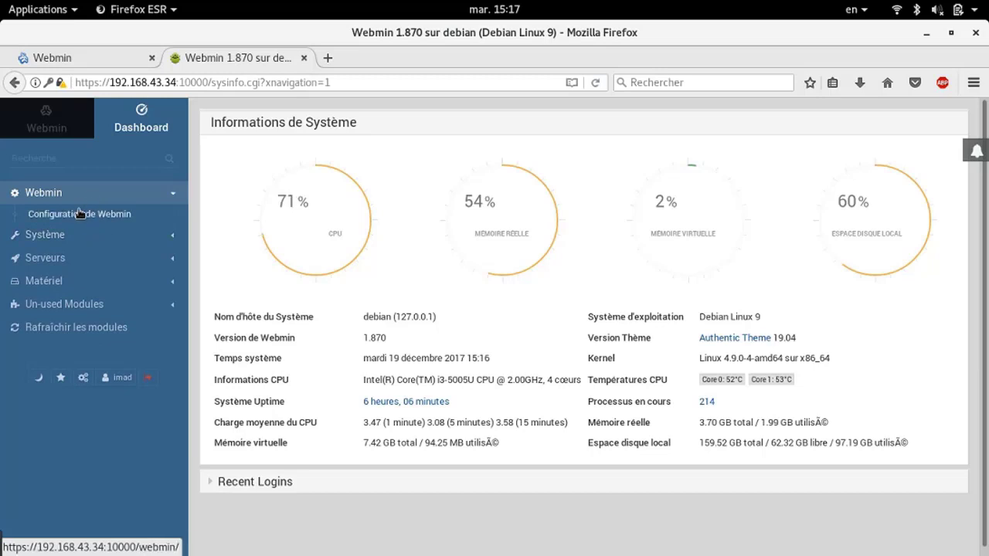
left_click(82, 217)
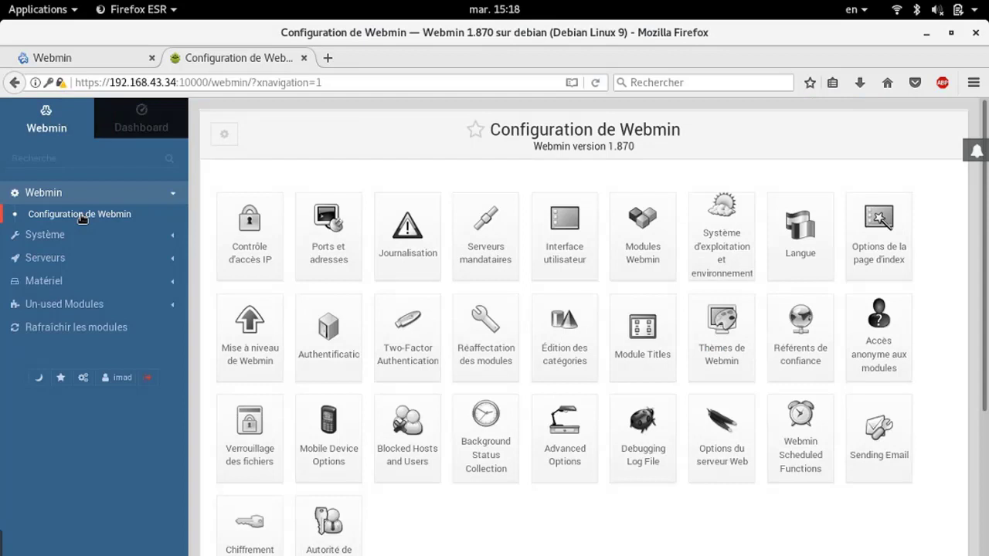
left_click(255, 247)
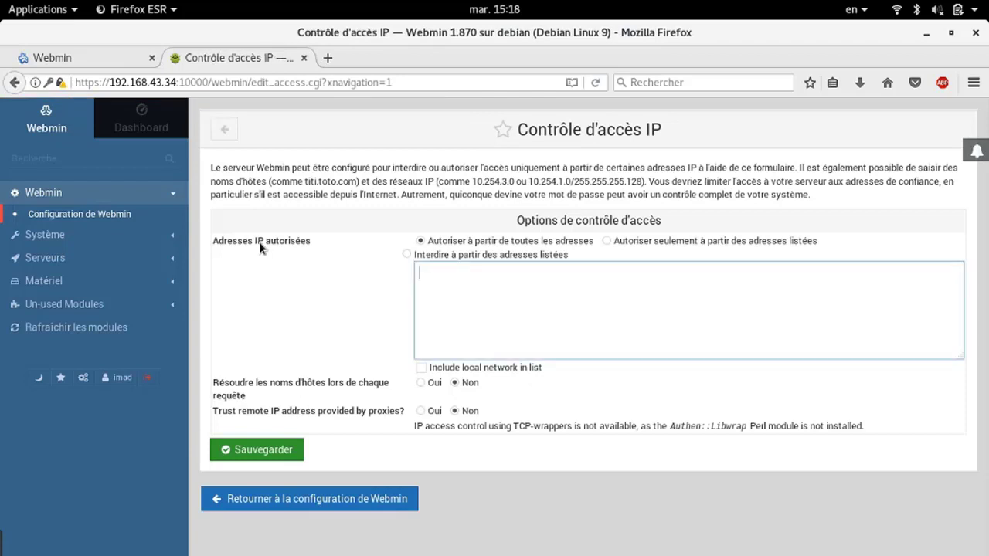
left_click(626, 239)
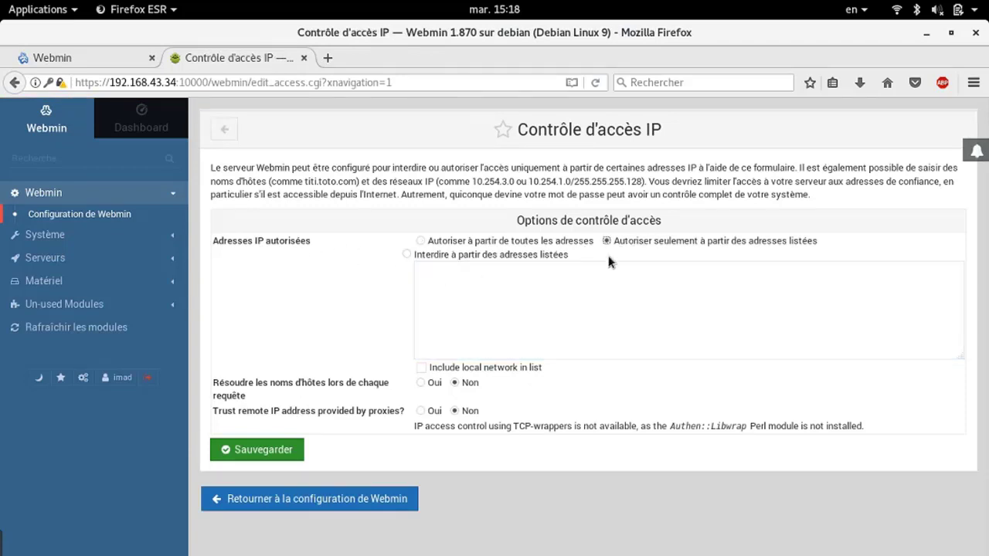
left_click(577, 322)
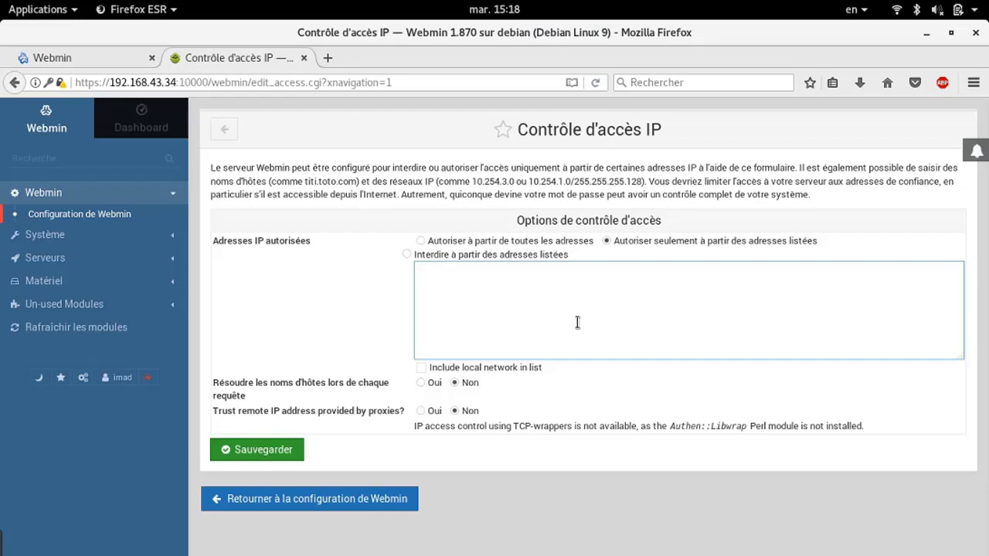
List 192.168.1.0/255.255.255.0 and *.ari.com as allowed addresses and save with Sauvegarder
type("192.168.1.0/255.255")
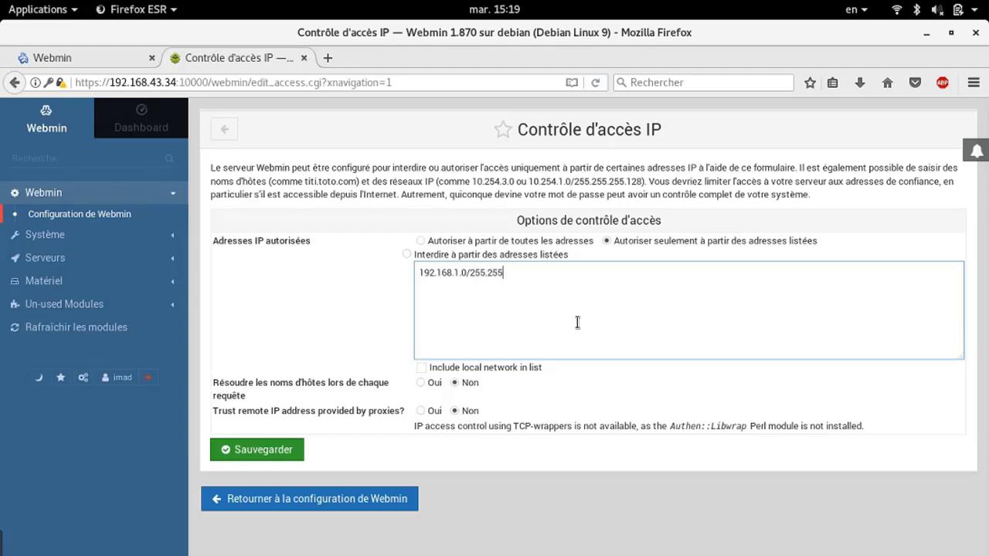
type(".255")
type(".0")
type("*")
type(".")
type("ar")
type("i.com")
left_click(272, 454)
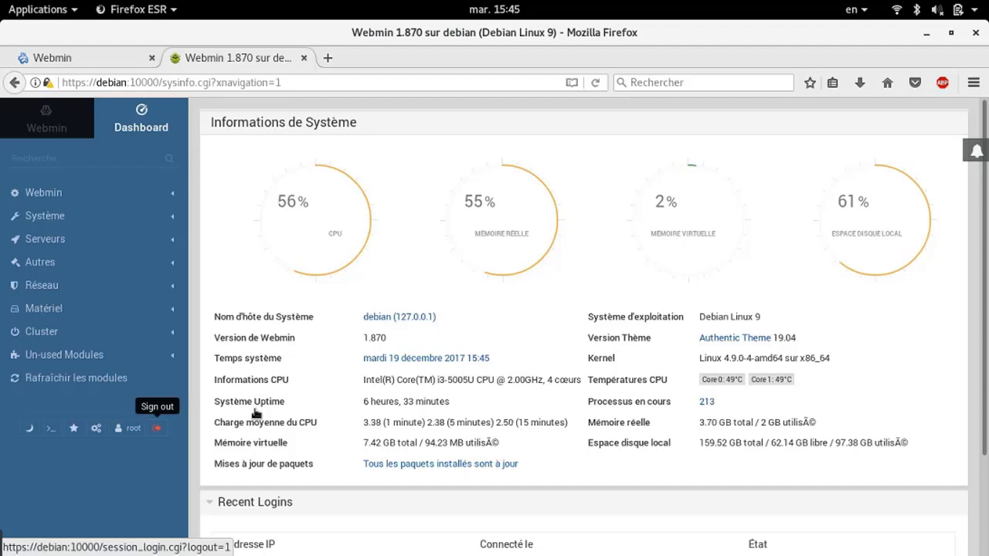
Expand the Webmin category in the left sidebar
left_click(117, 194)
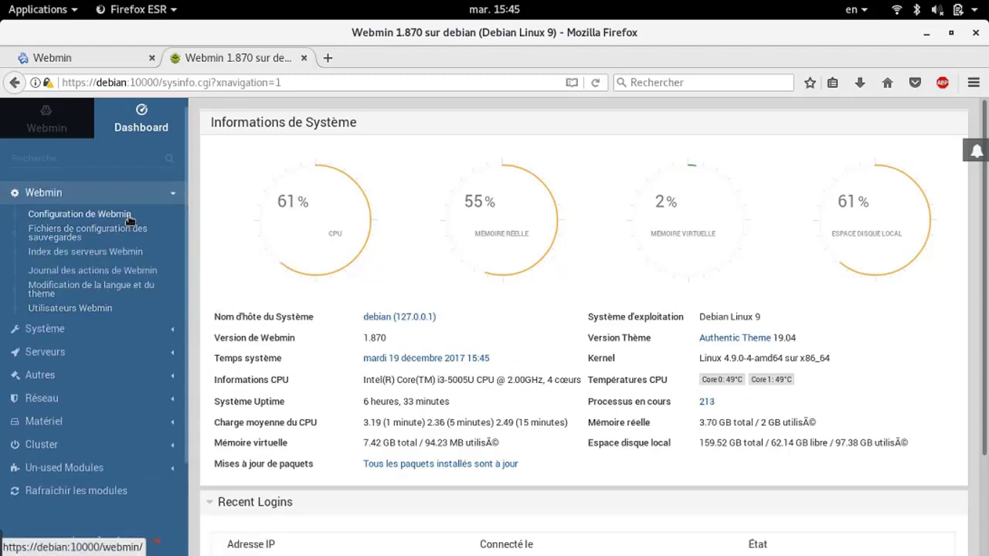
Open Chiffrement SSL in Configuration de Webmin, review the Let's Encrypt tab, then Paramètres SSL
left_click(129, 216)
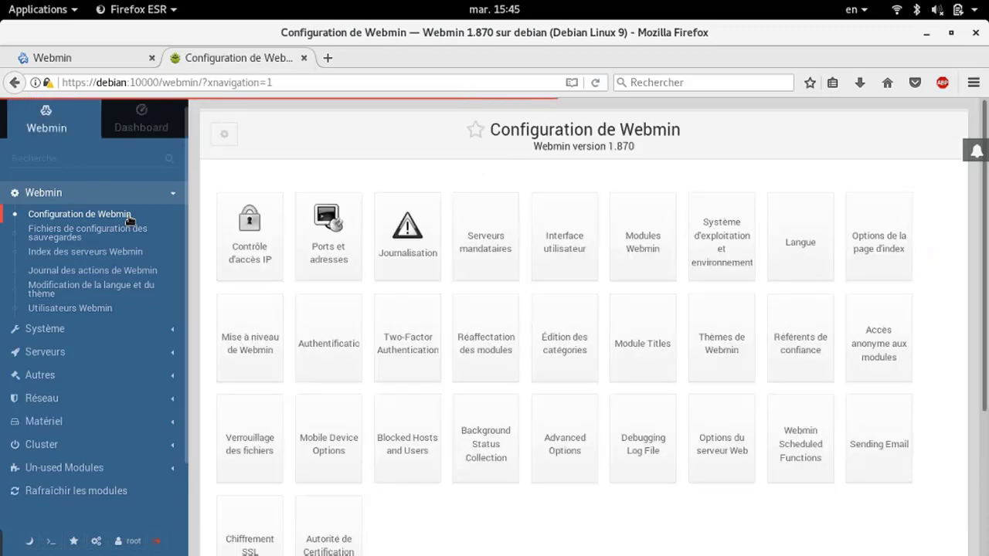
scroll(353, 465, "down", 3)
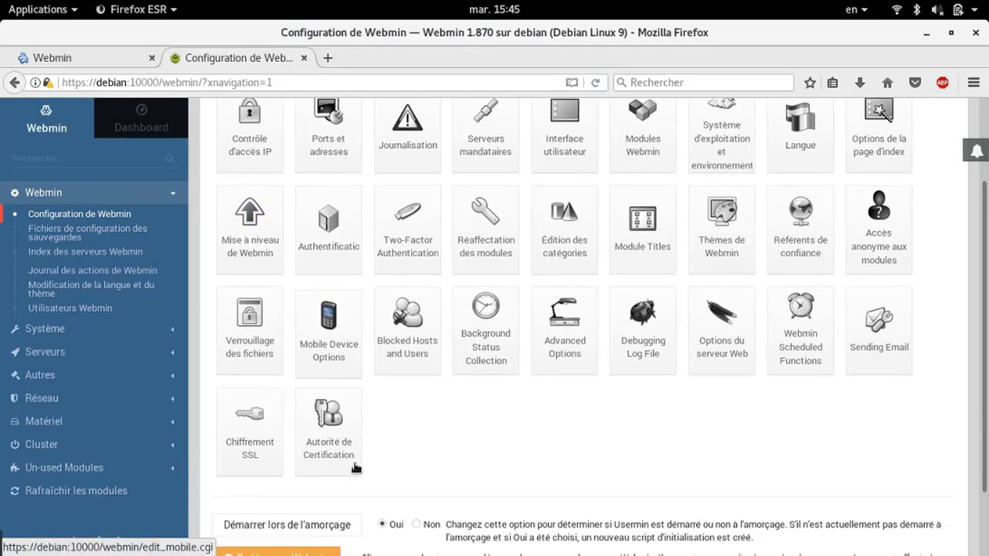
left_click(250, 437)
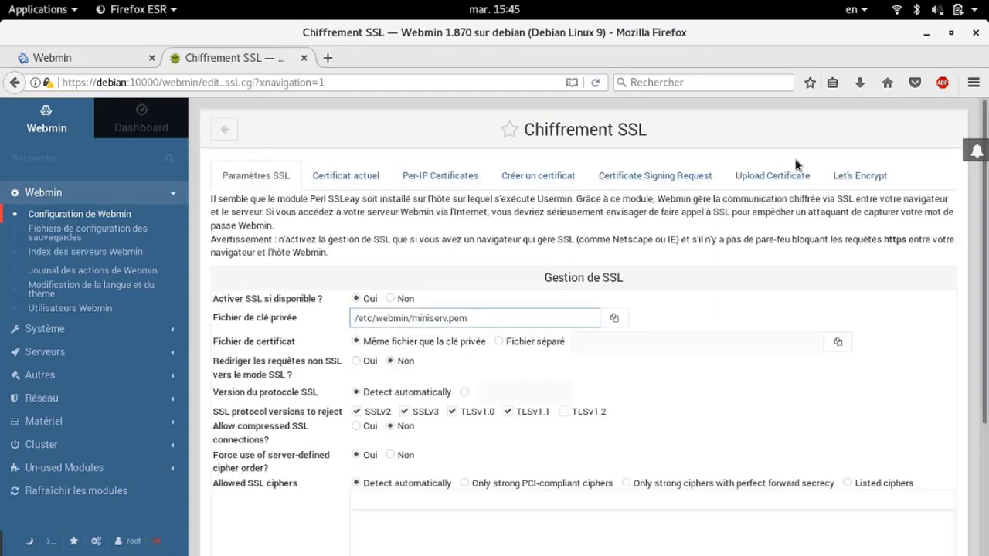
left_click(865, 192)
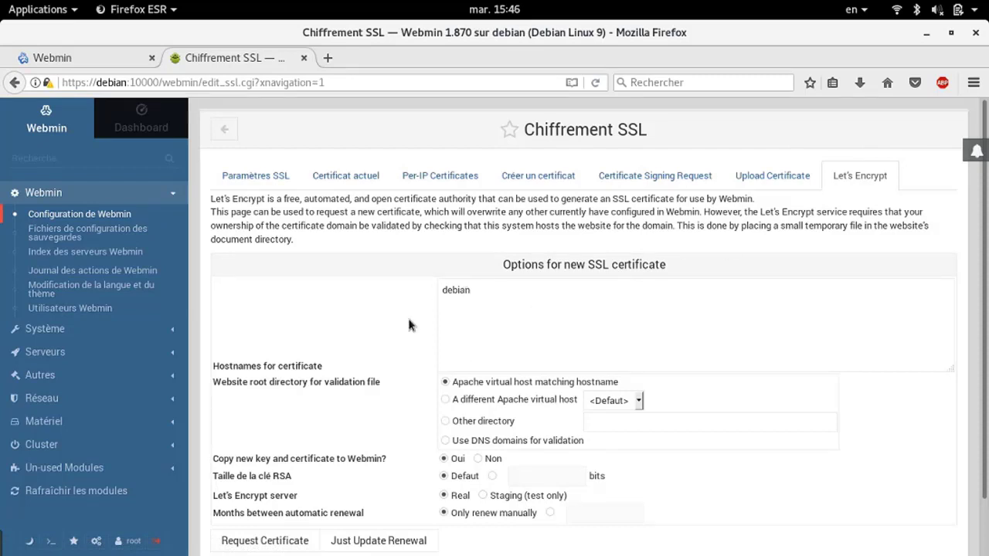
scroll(359, 347, "down", 1)
scroll(358, 347, "down", 1)
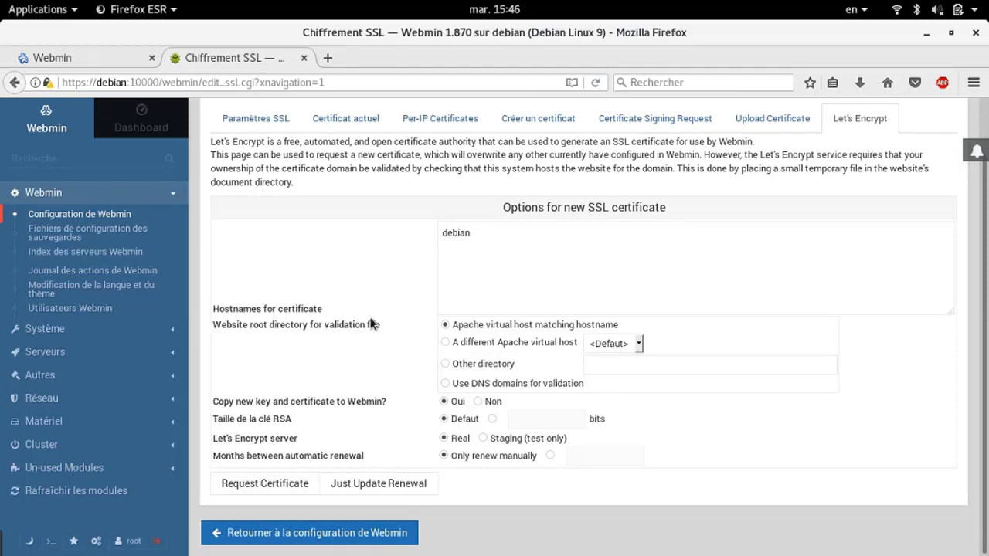
scroll(370, 325, "up", 2)
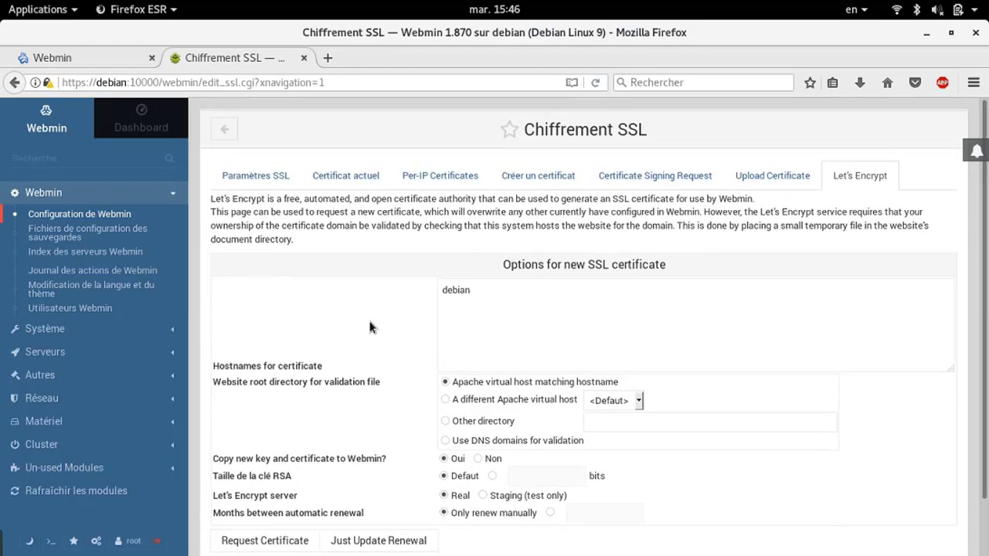
left_click(250, 173)
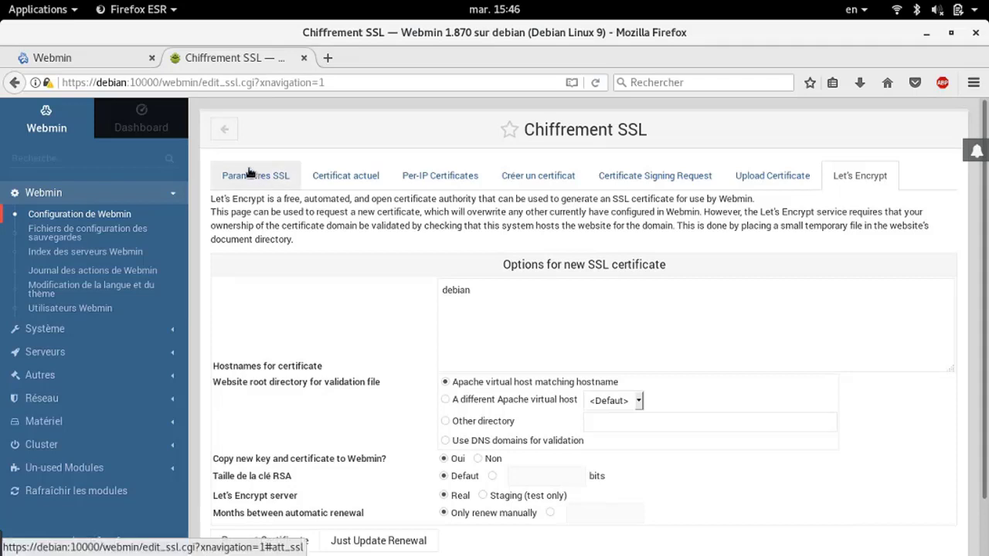